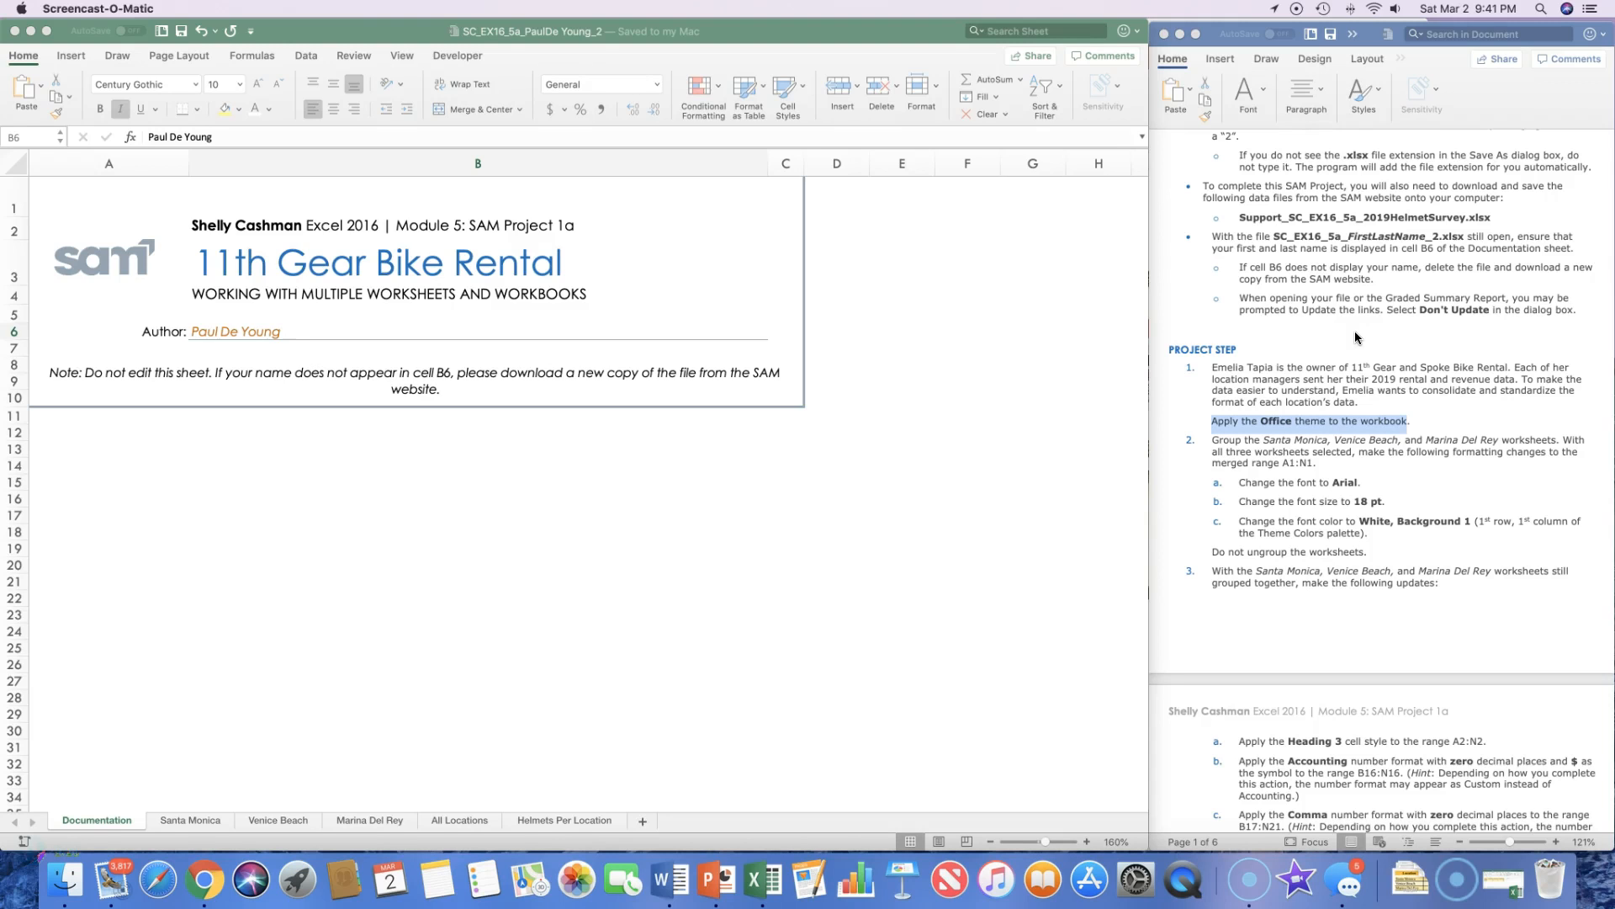
Examine the title and table formatting on each worksheet, from Santa Monica through Helmets Per Location
{"action": "scroll", "coordinate": [1355, 337], "scroll_direction": "down", "scroll_amount": 2}
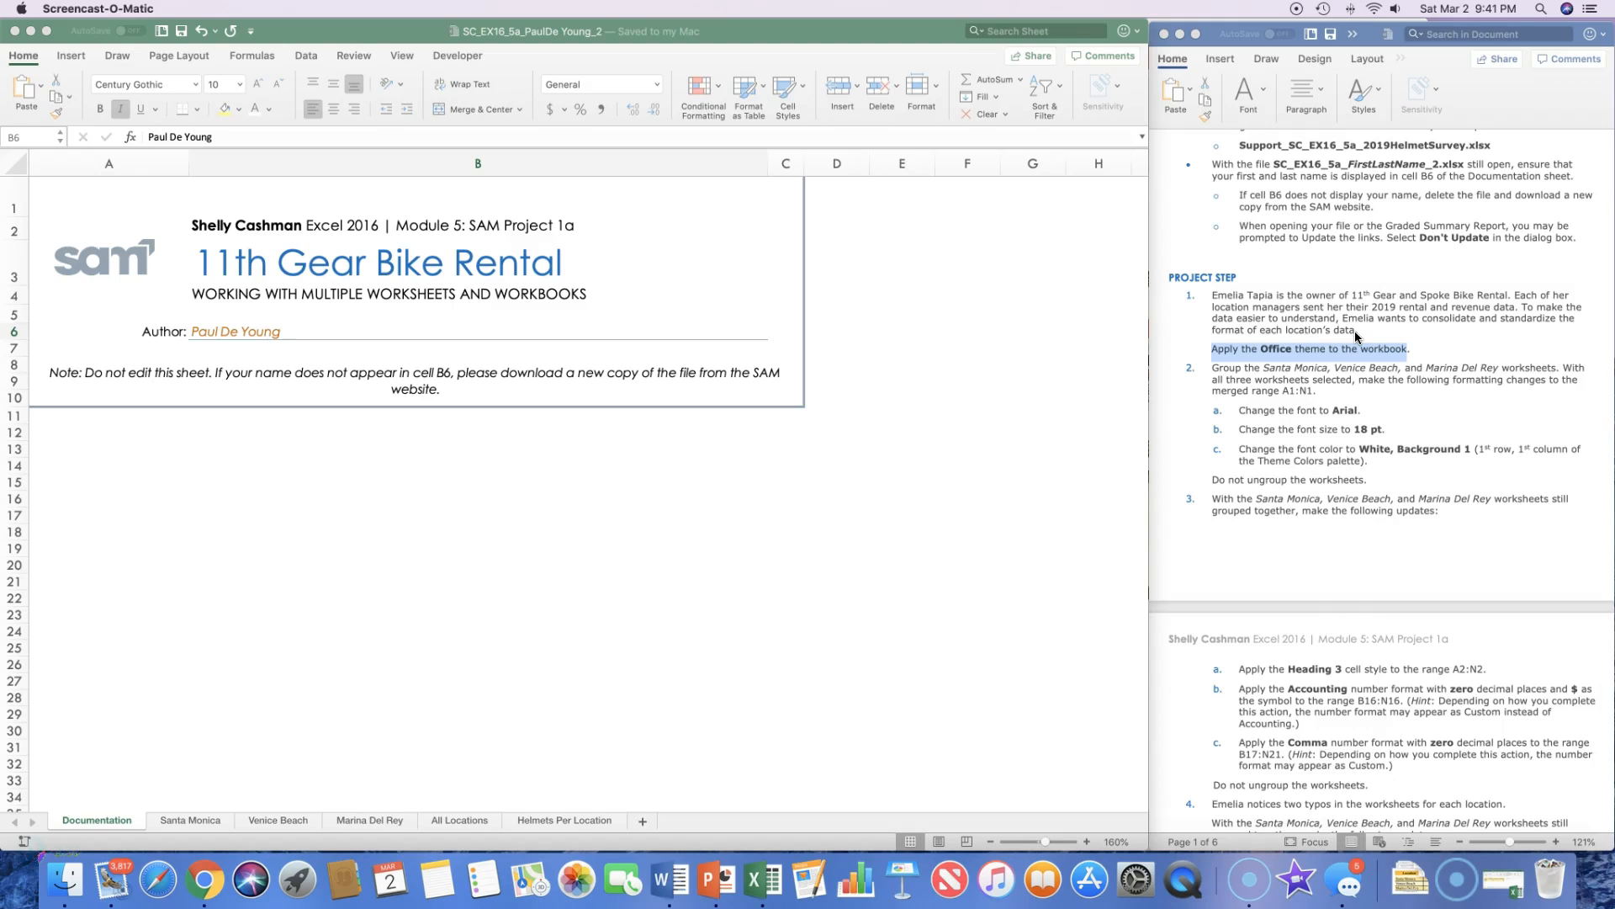
{"action": "left_click", "coordinate": [732, 498]}
{"action": "left_click", "coordinate": [185, 820]}
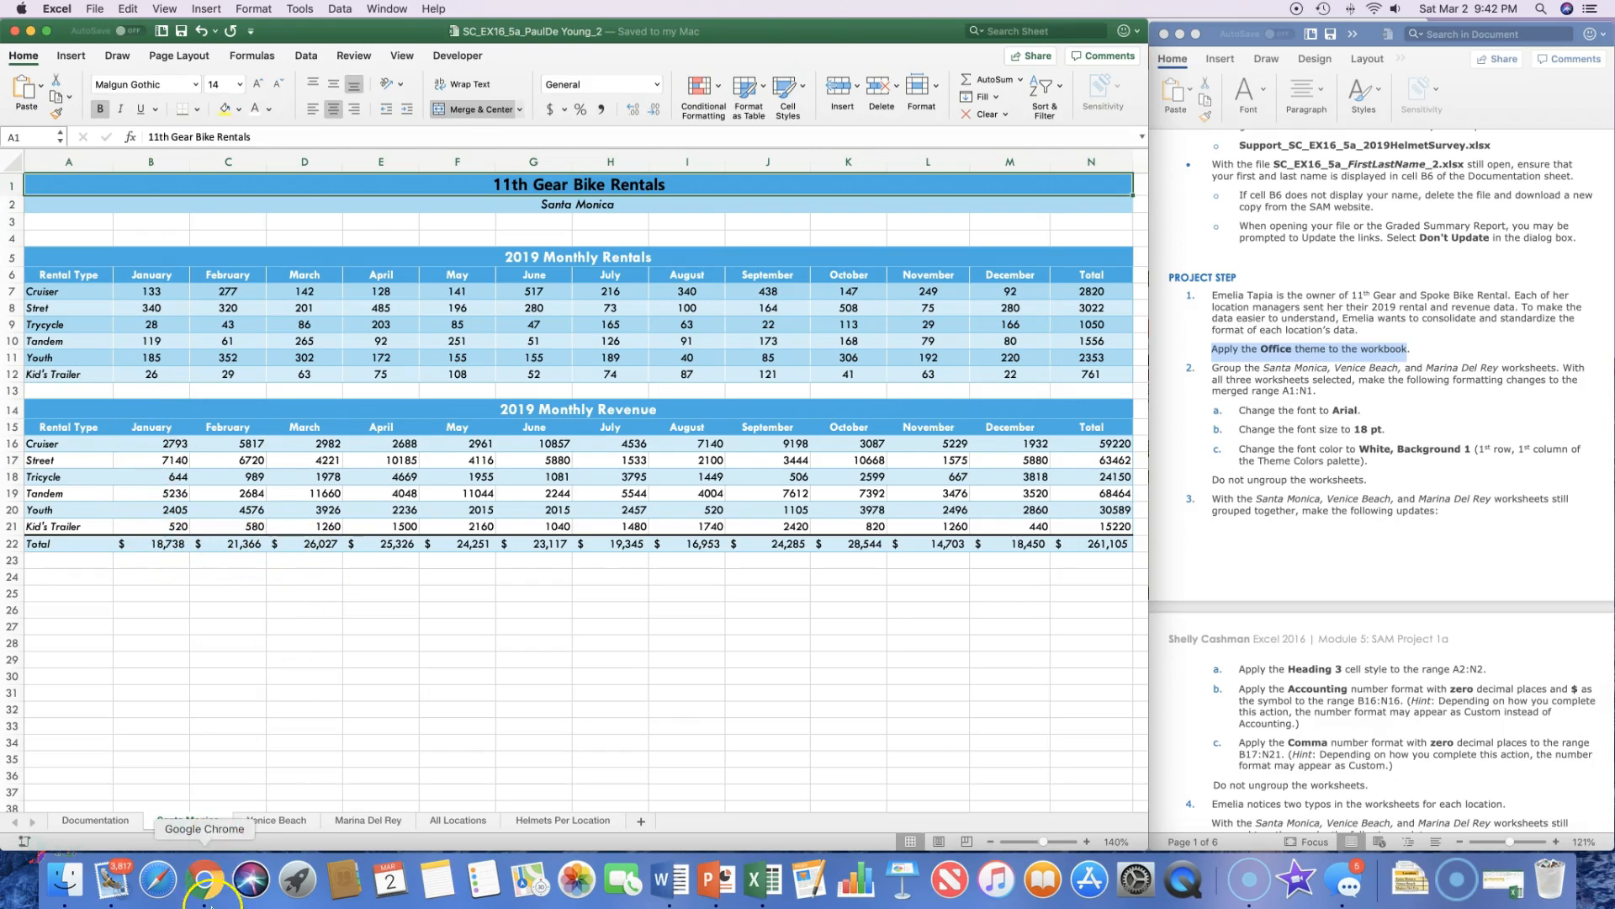
{"action": "left_click", "coordinate": [280, 822]}
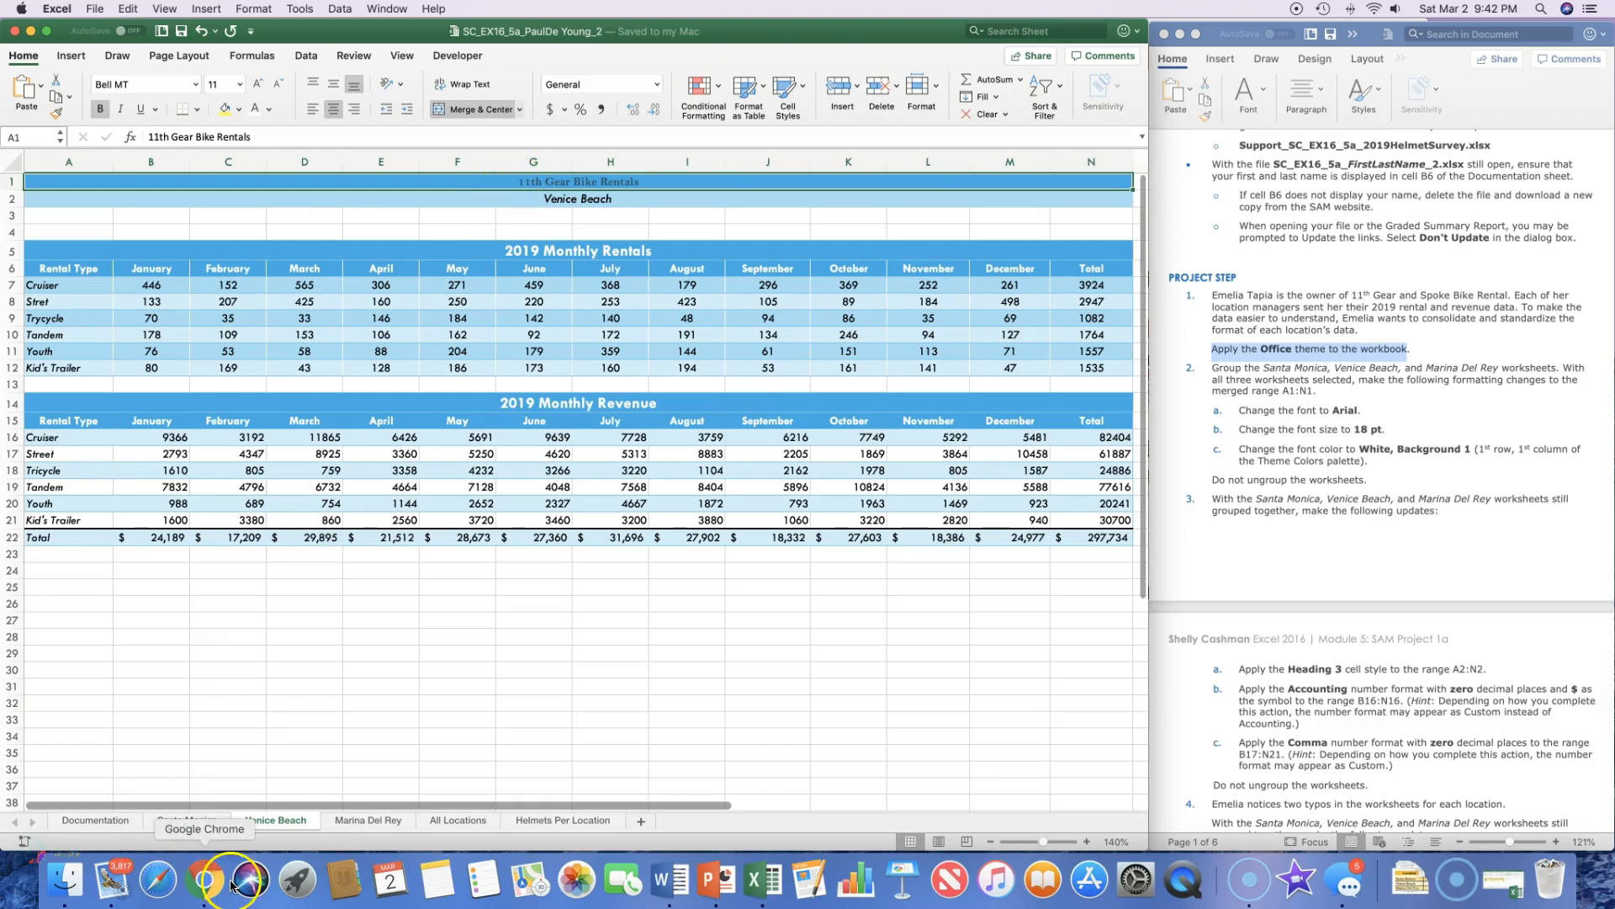
{"action": "left_click", "coordinate": [359, 822]}
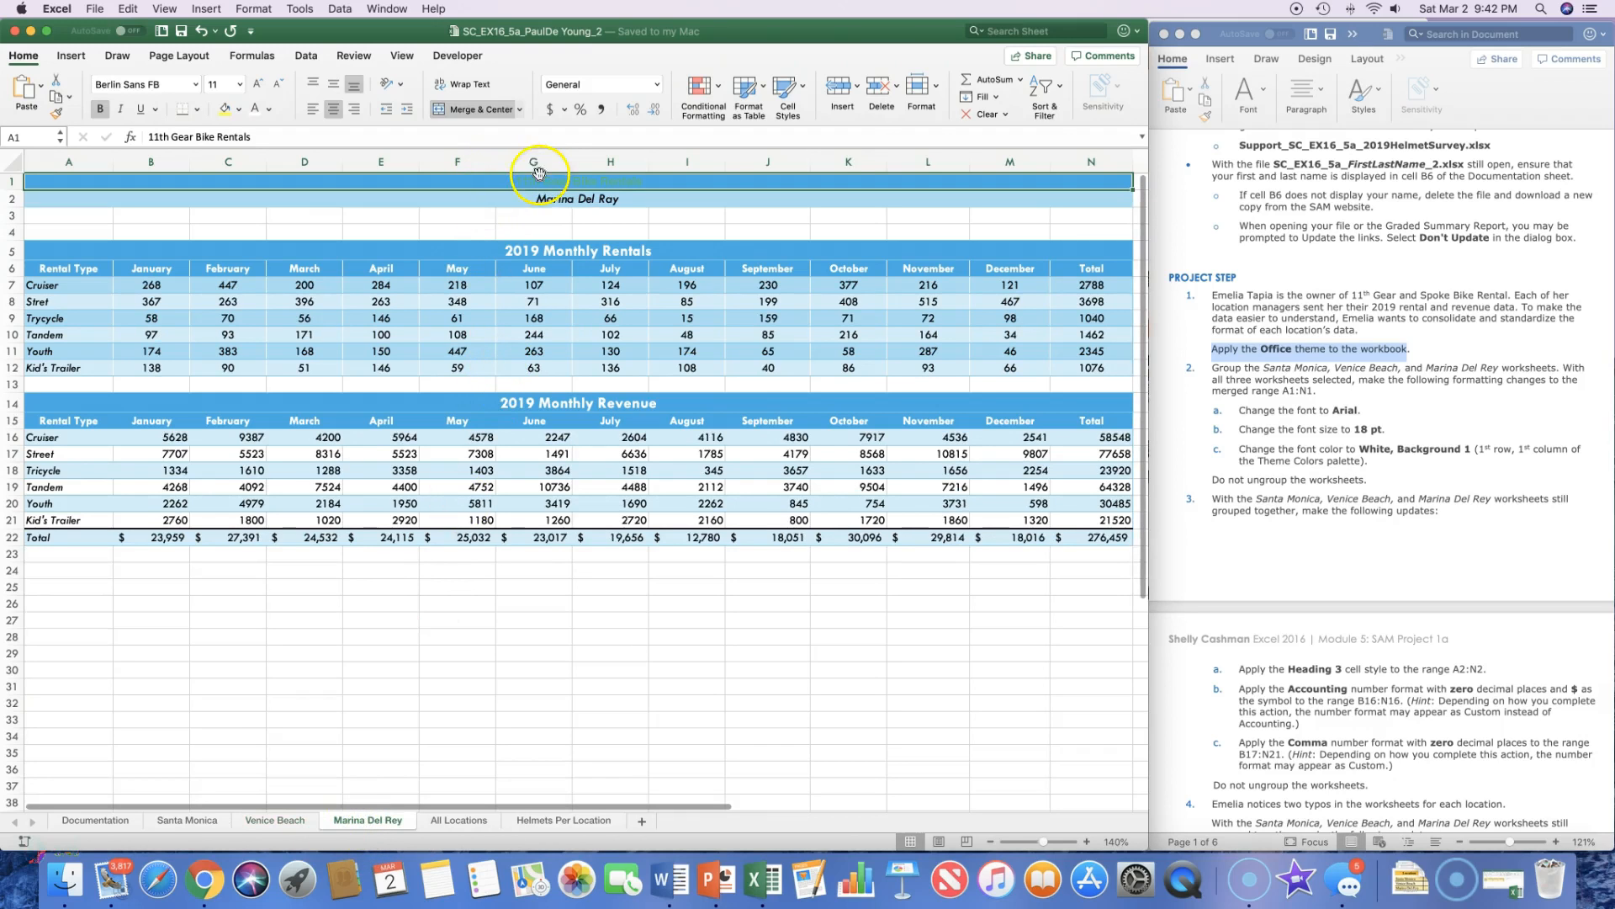
{"action": "left_click", "coordinate": [450, 818]}
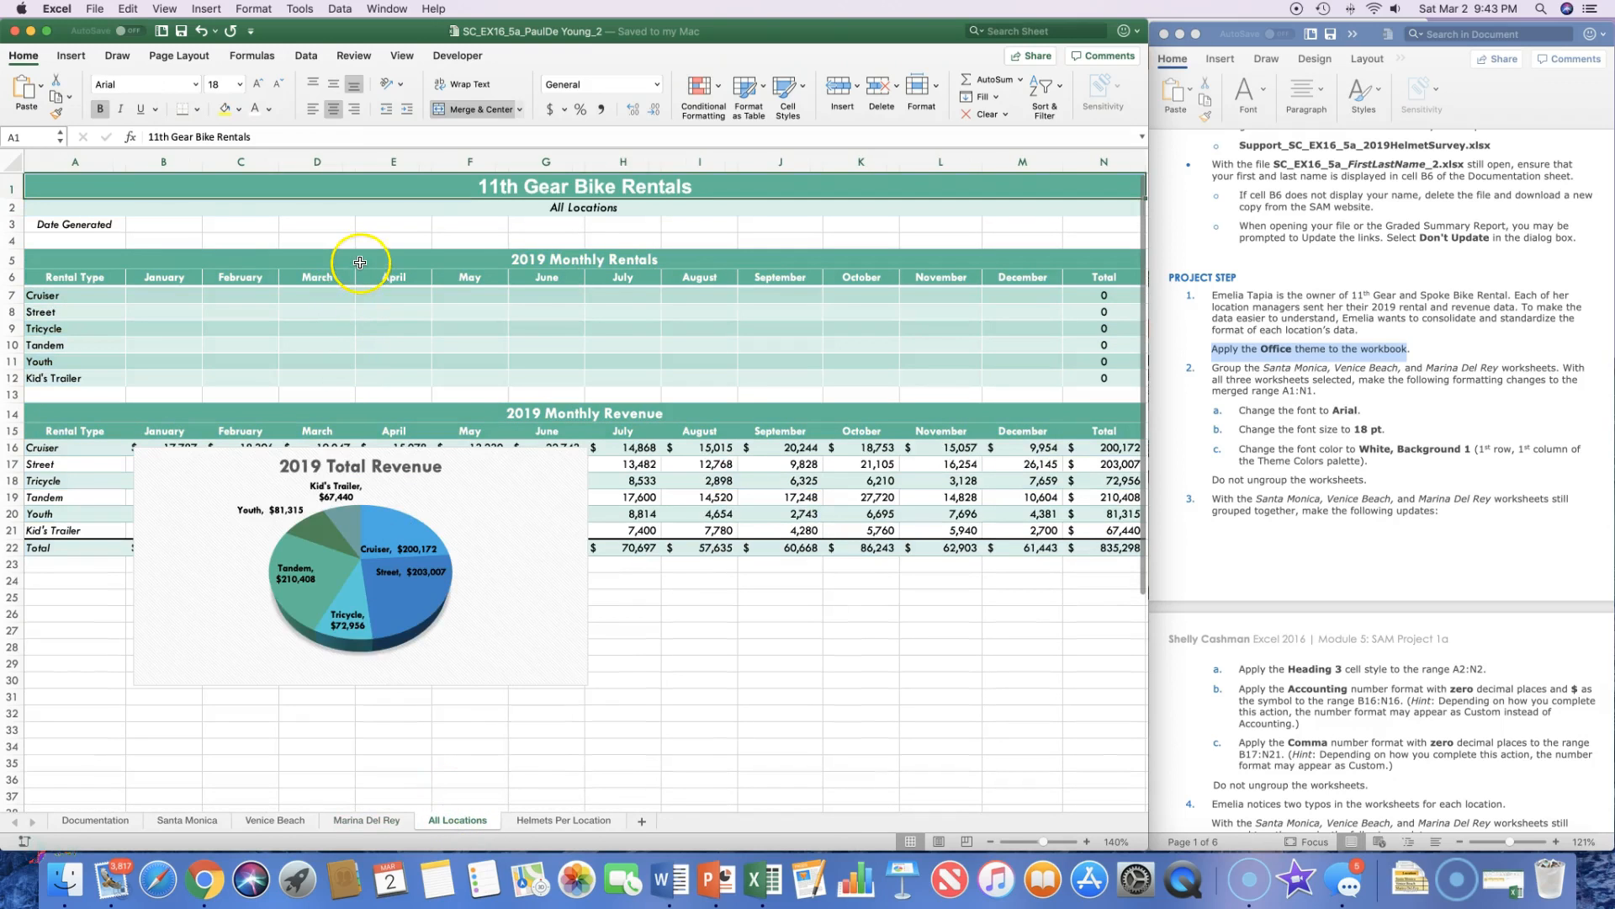
{"action": "left_click", "coordinate": [542, 824]}
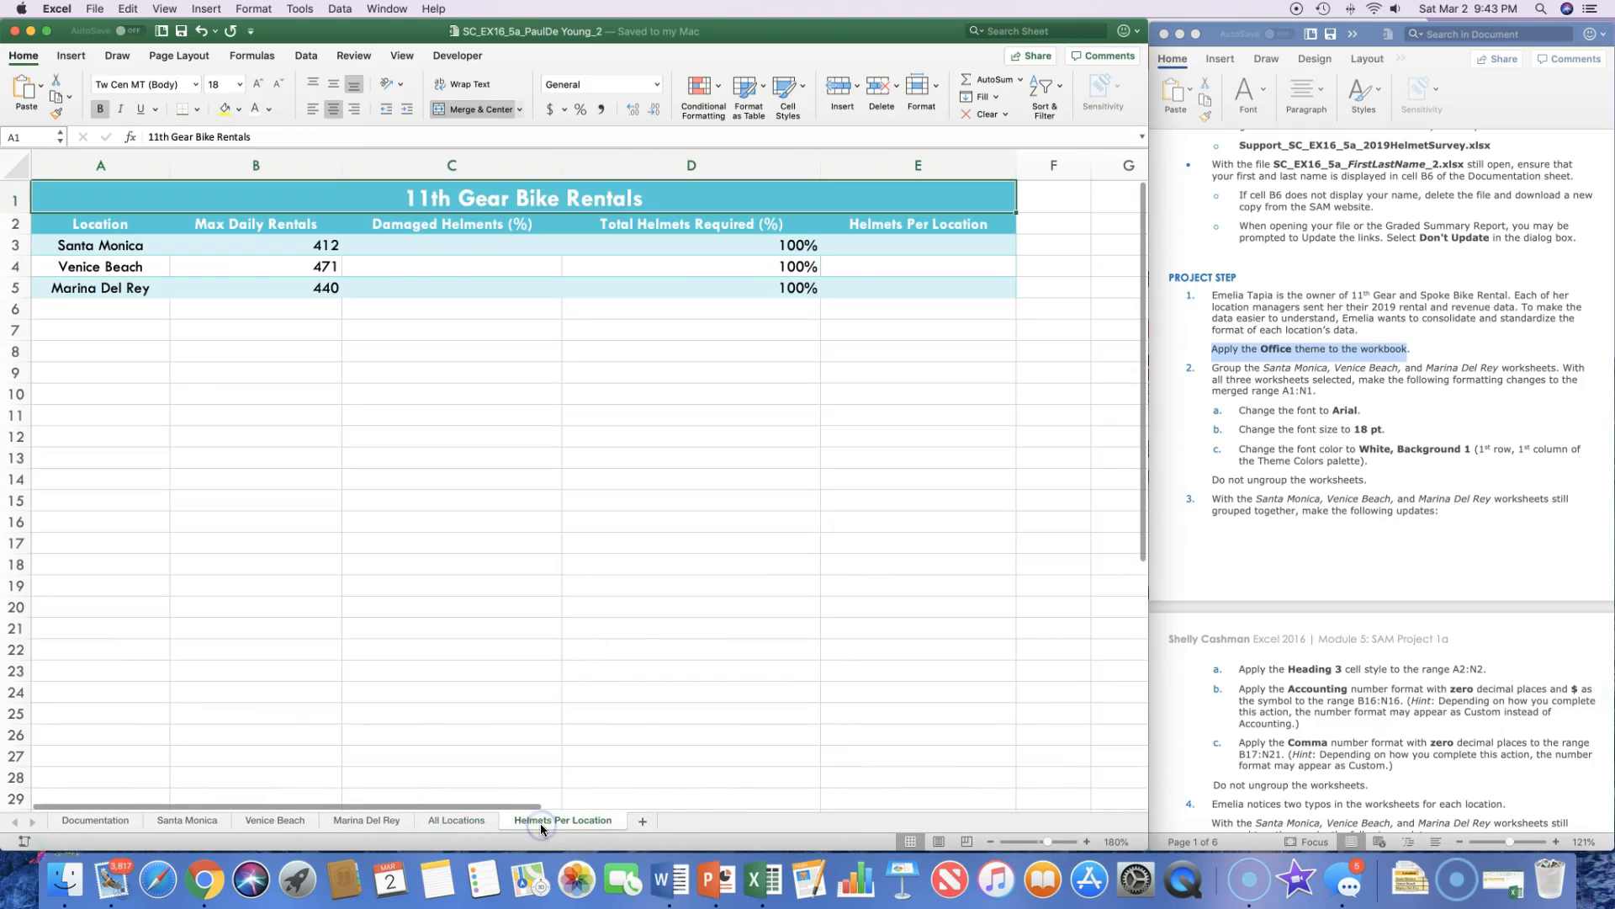
{"action": "left_click", "coordinate": [81, 825]}
Apply the Office theme to the workbook from the Santa Monica worksheet
{"action": "left_click", "coordinate": [188, 822]}
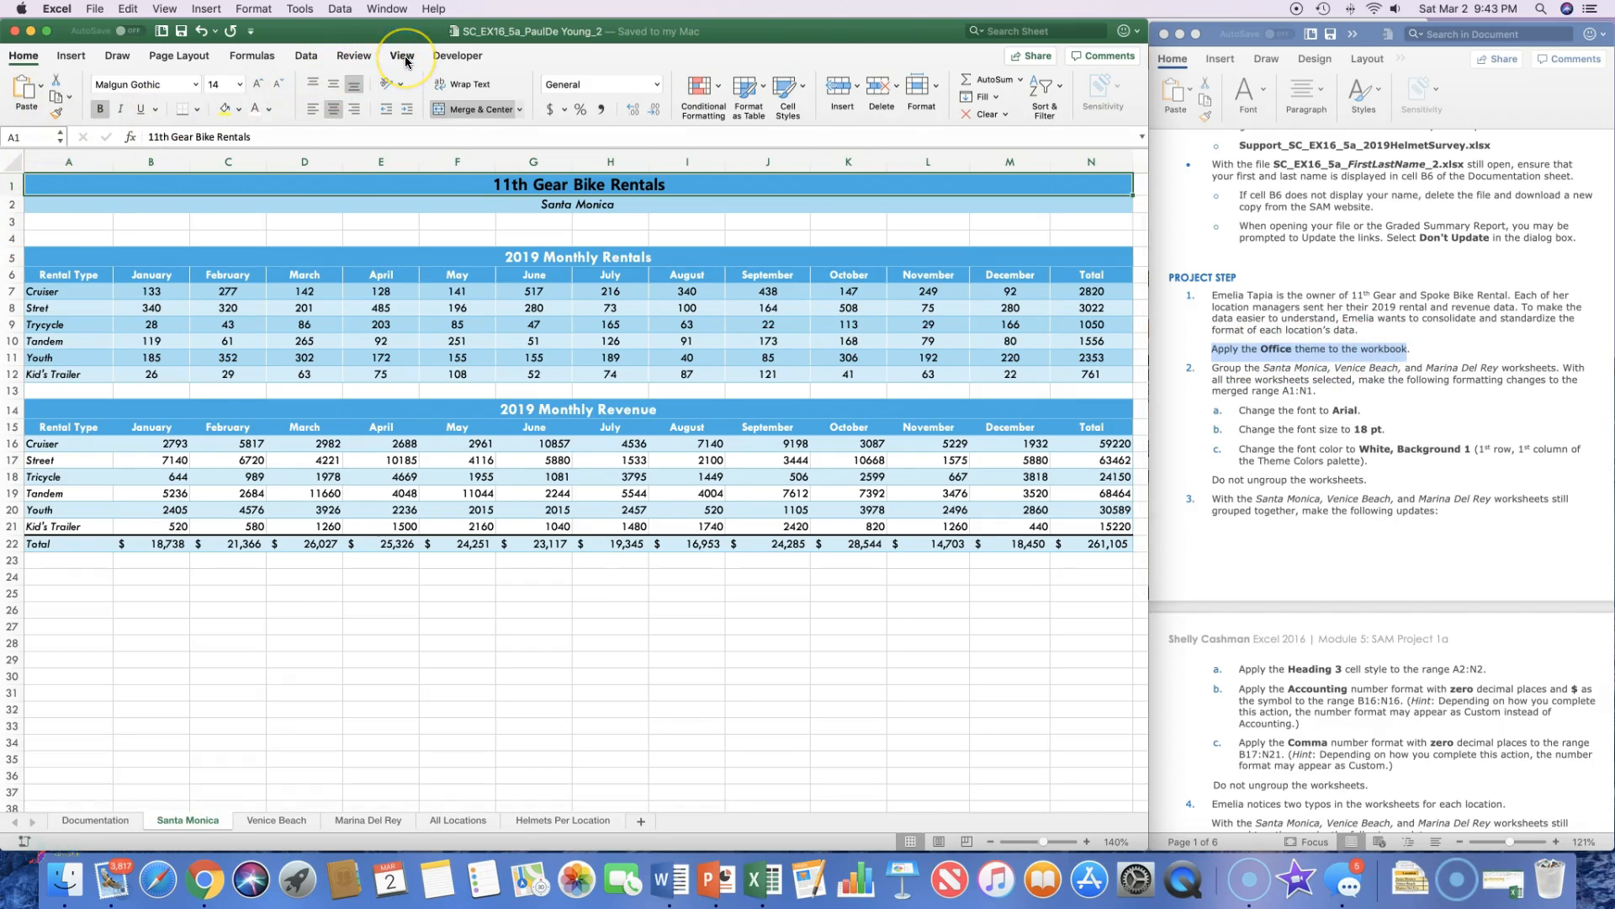
{"action": "left_click", "coordinate": [179, 56]}
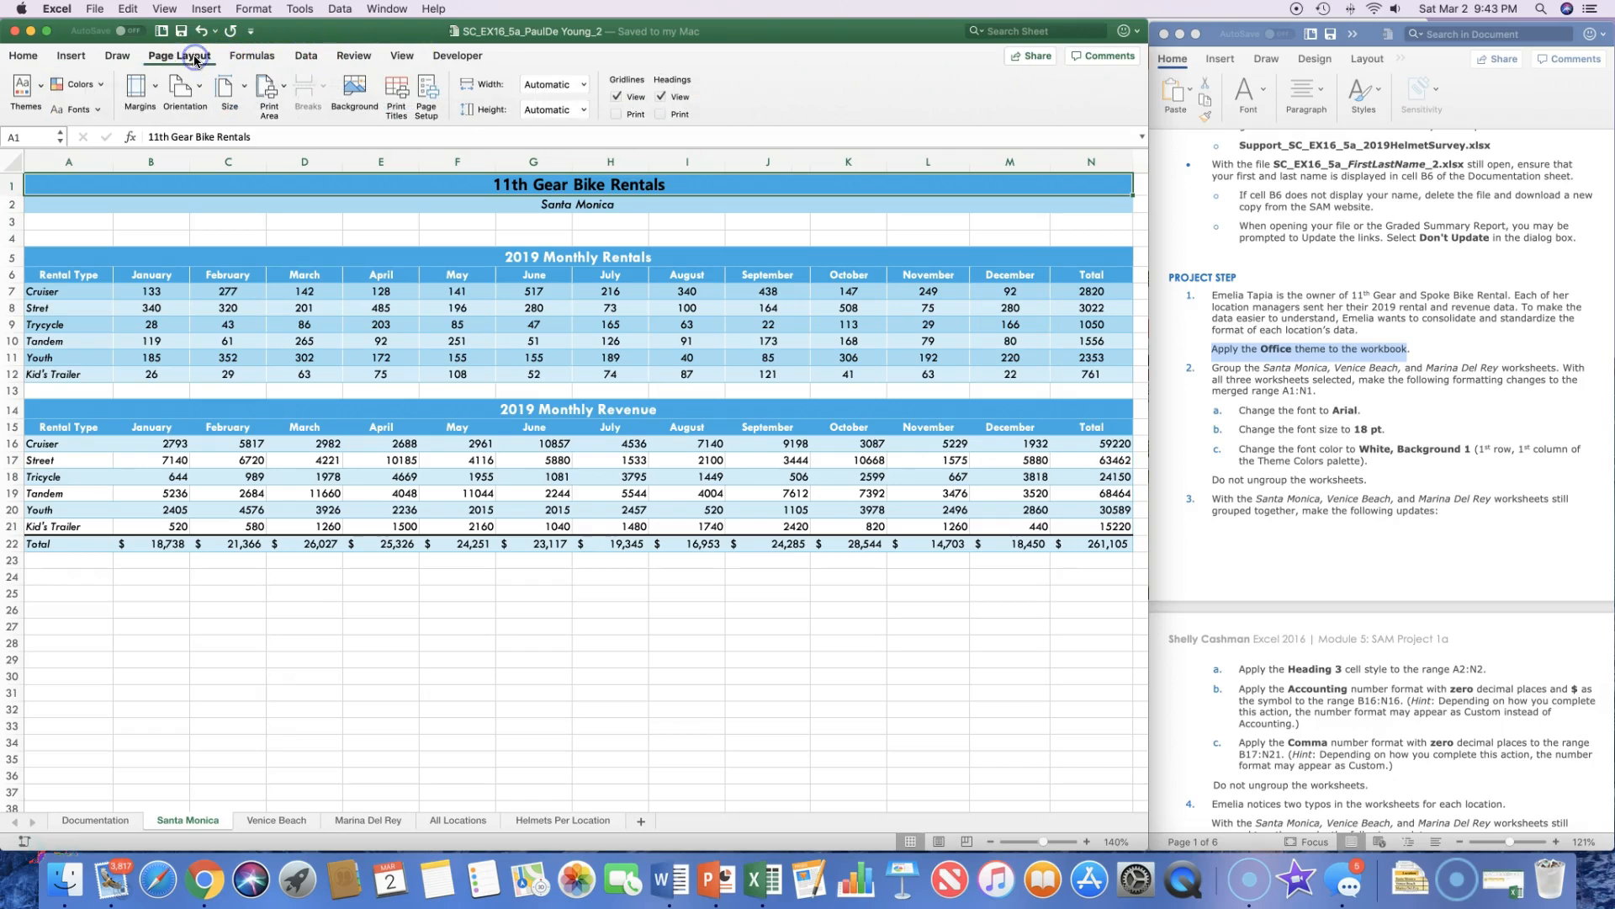
{"action": "left_click", "coordinate": [40, 89]}
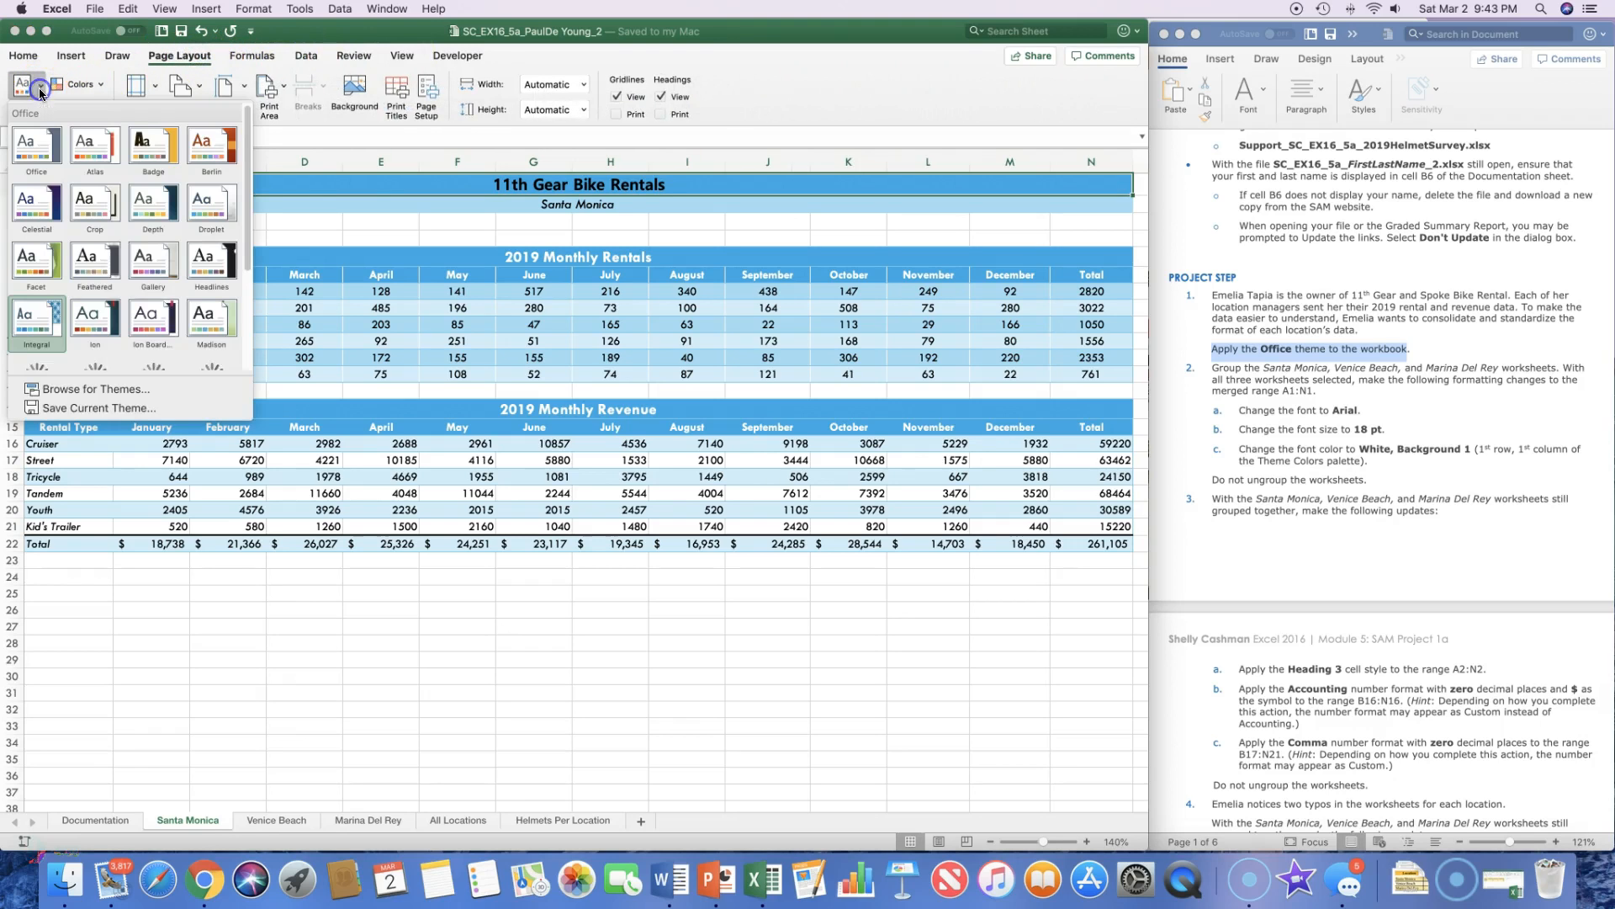
{"action": "left_click", "coordinate": [37, 147]}
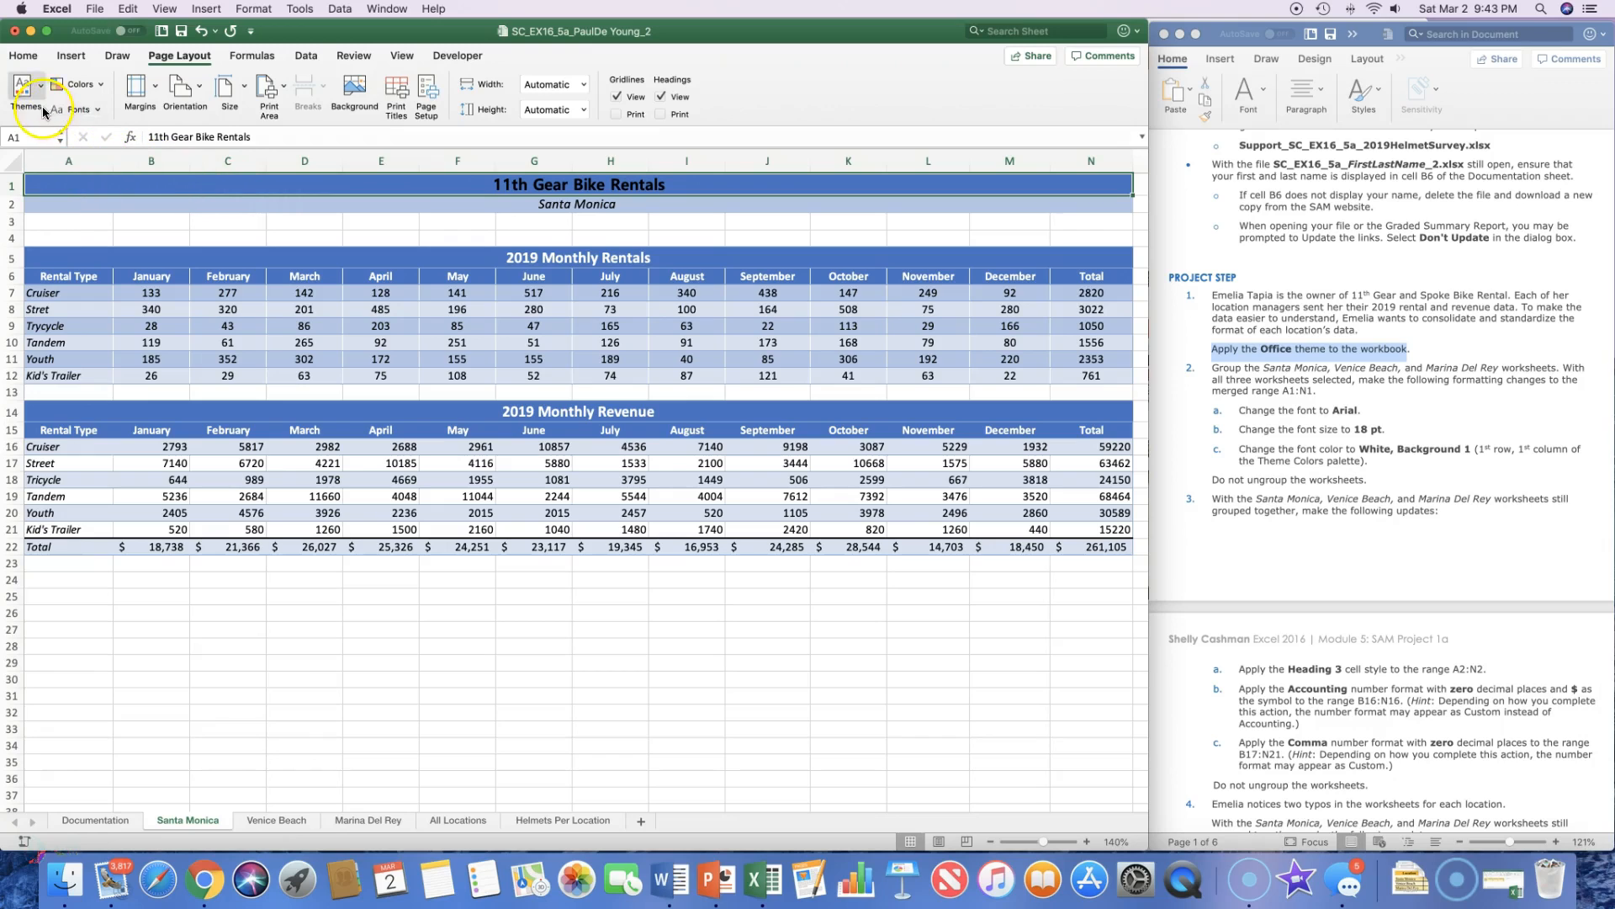
Group the Santa Monica, Venice Beach and Marina Del Rey worksheets
{"action": "left_click", "coordinate": [22, 56]}
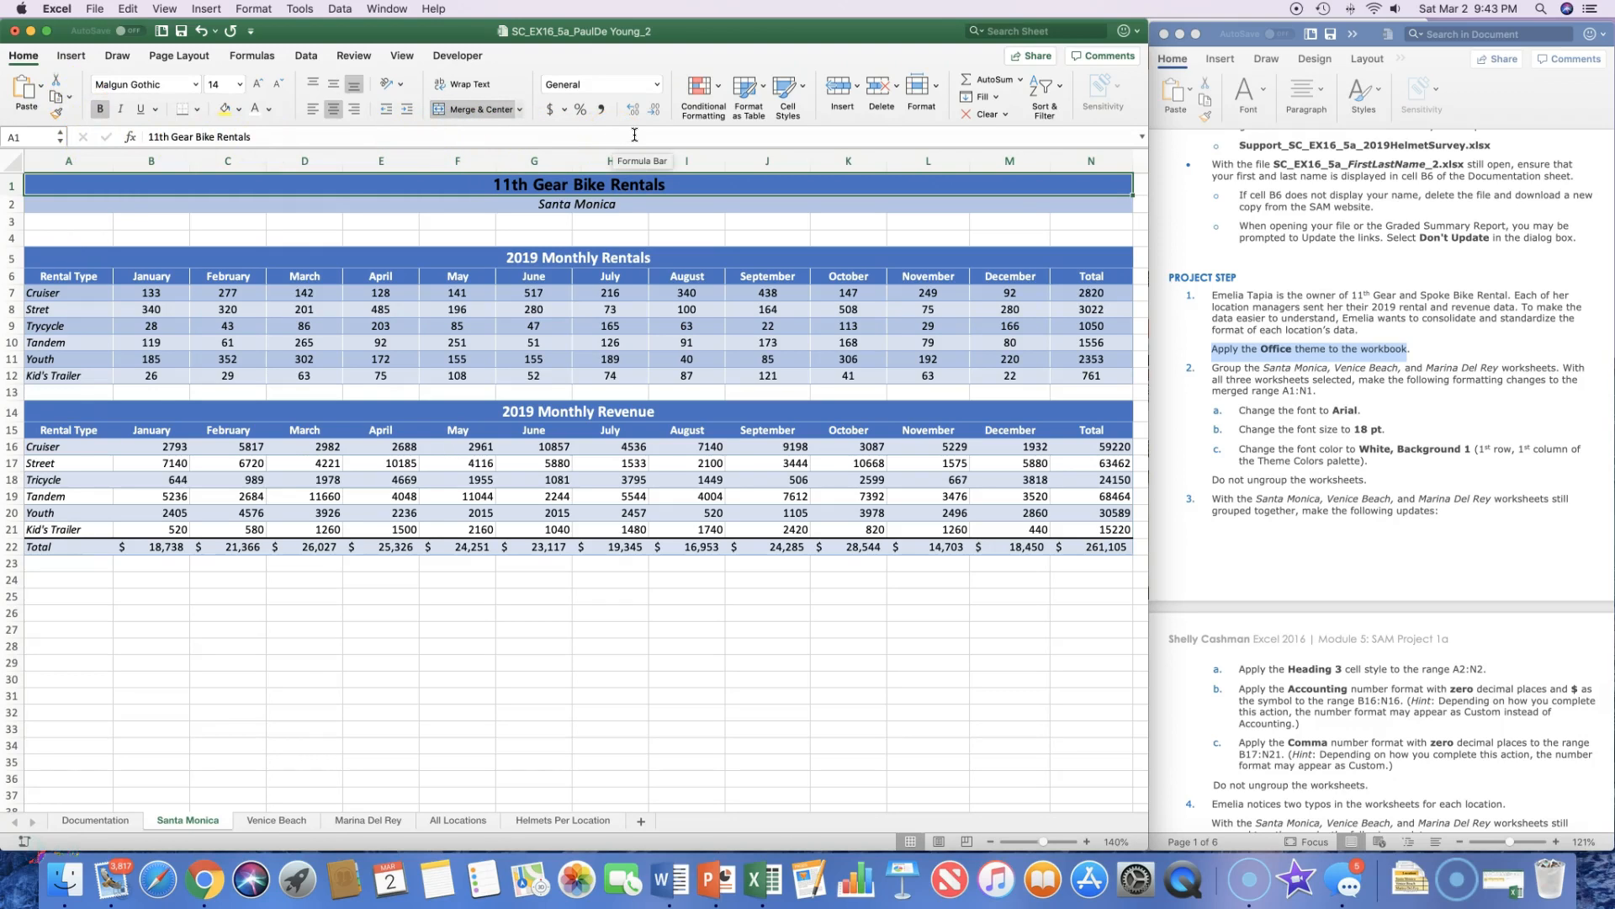
{"action": "left_click", "coordinate": [605, 134]}
{"action": "left_click", "coordinate": [1245, 378]}
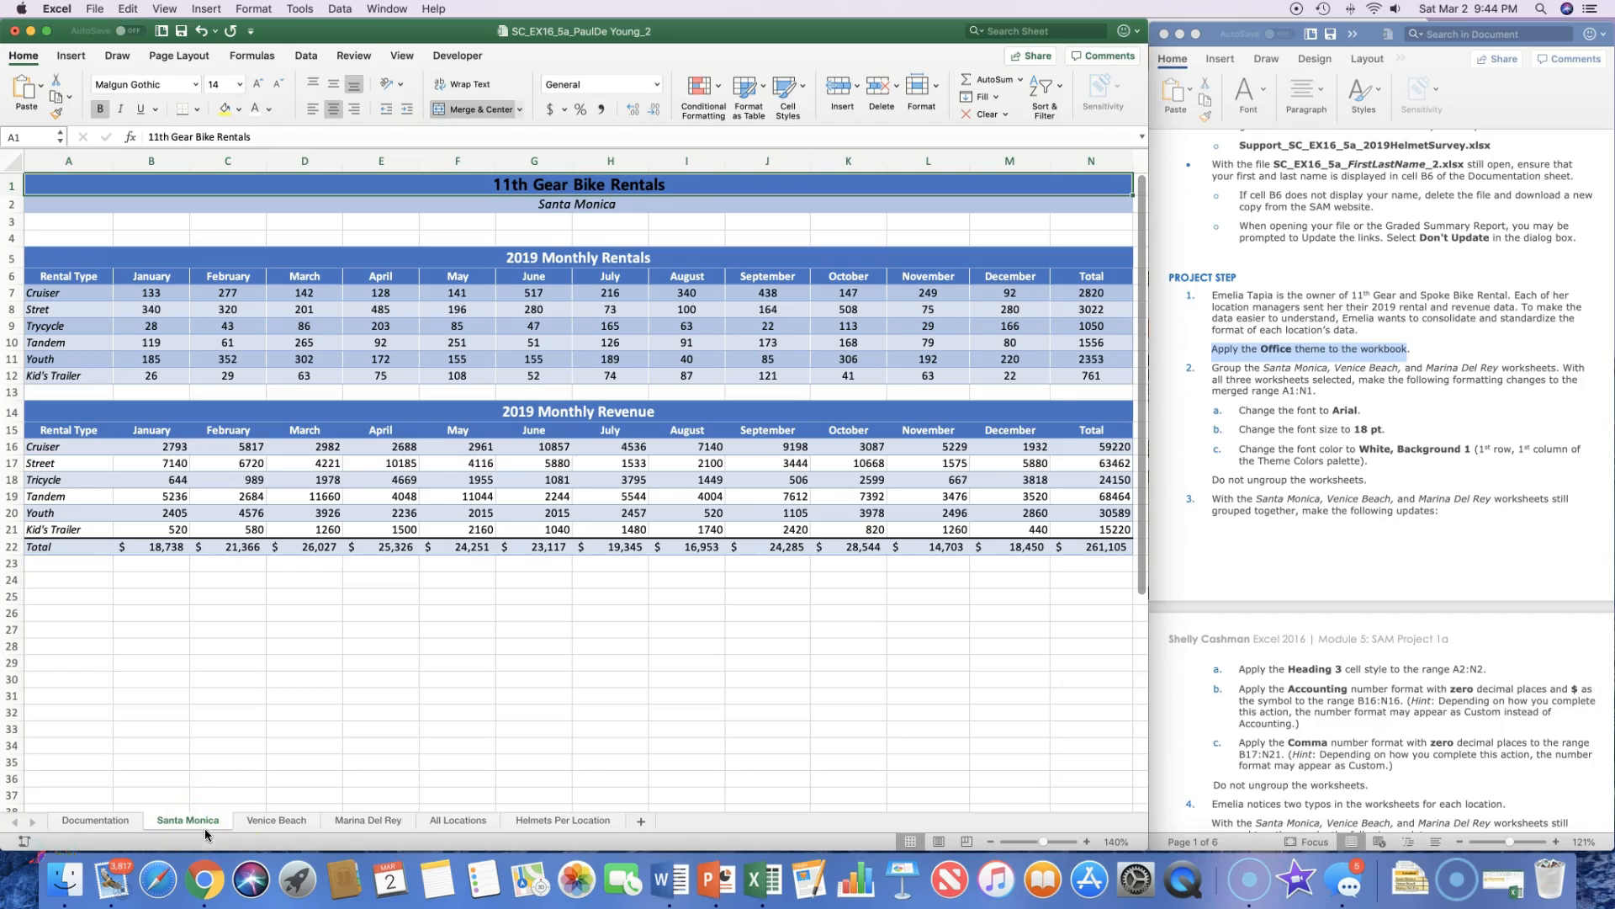
{"action": "left_click", "coordinate": [257, 825], "text": "shift"}
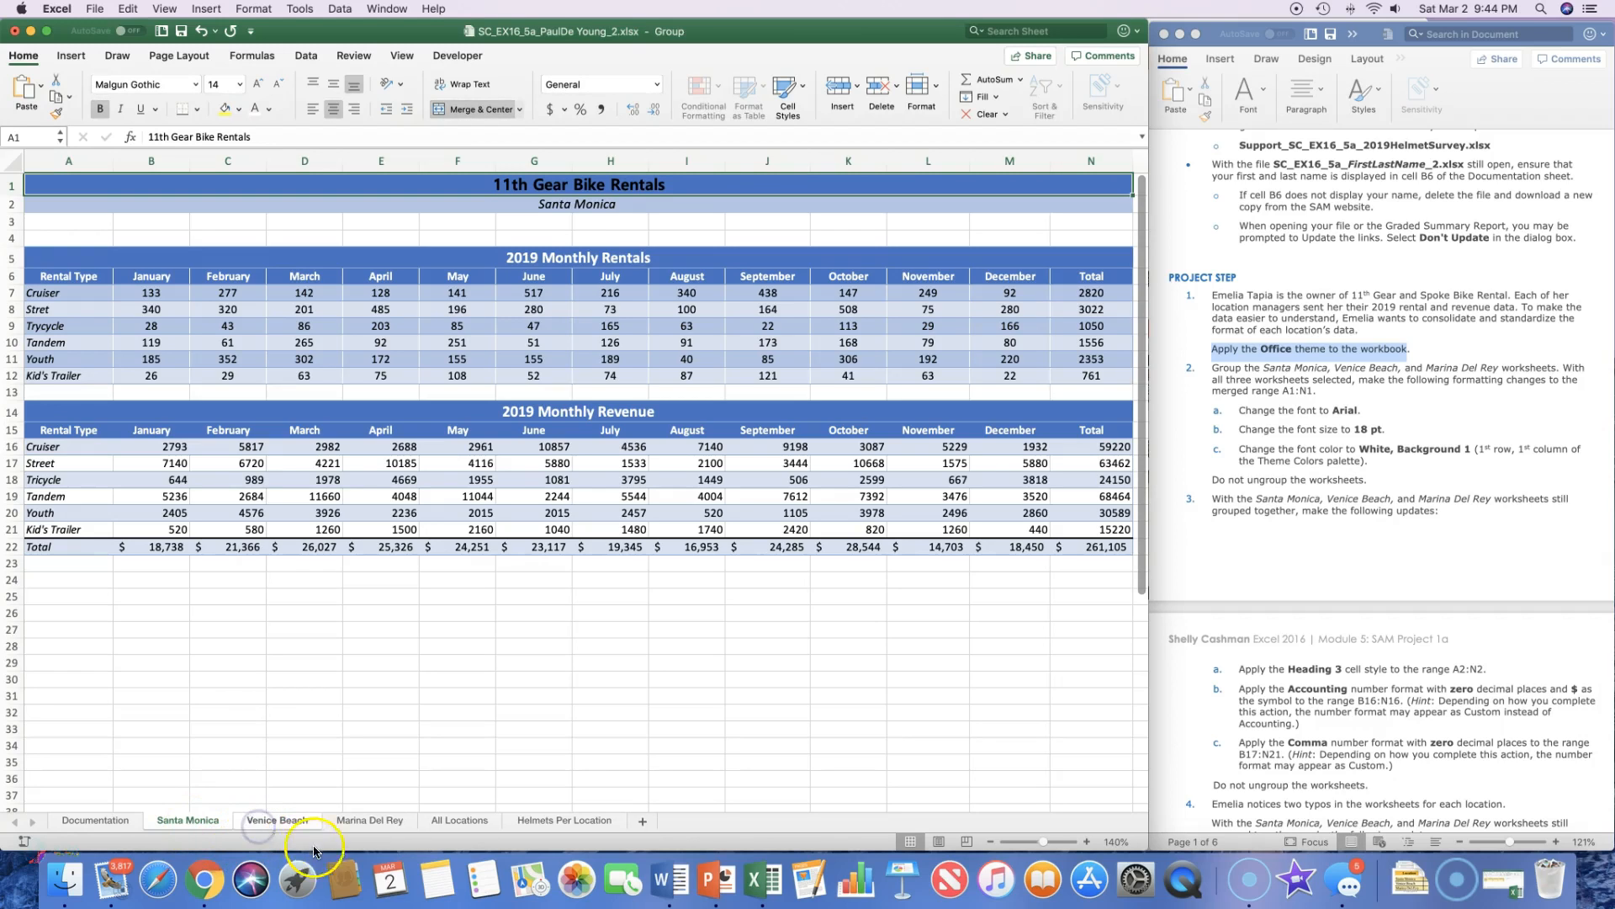
{"action": "left_click", "coordinate": [355, 824], "text": "shift"}
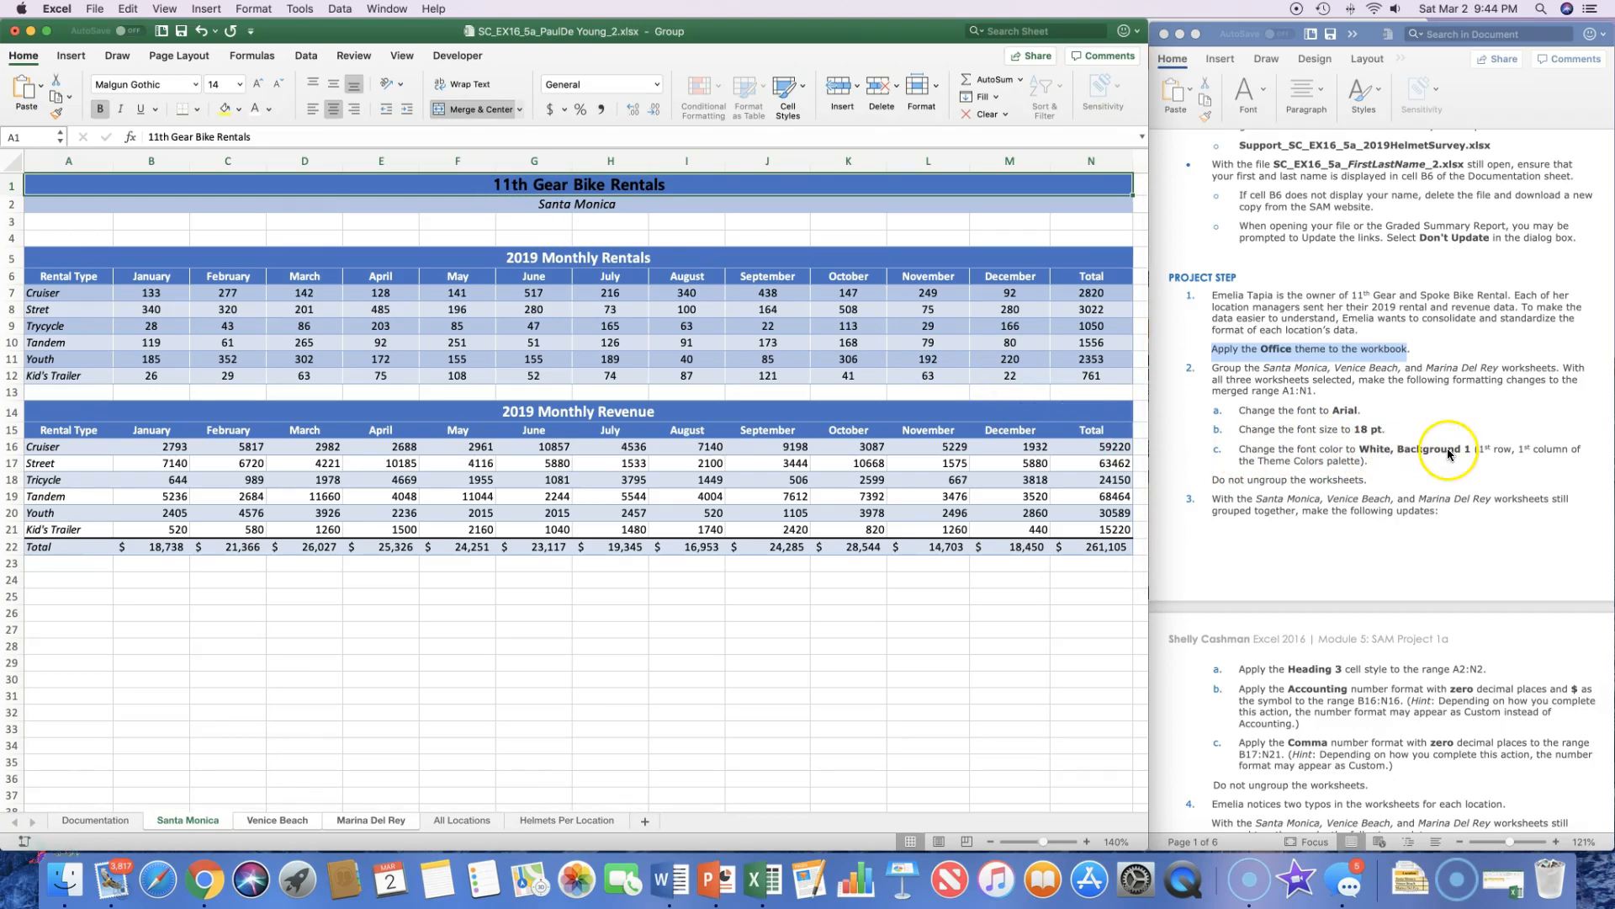
Format the merged title A1:N1 on the grouped worksheets in Arial with the font color White, Background 1
{"action": "left_click", "coordinate": [195, 85]}
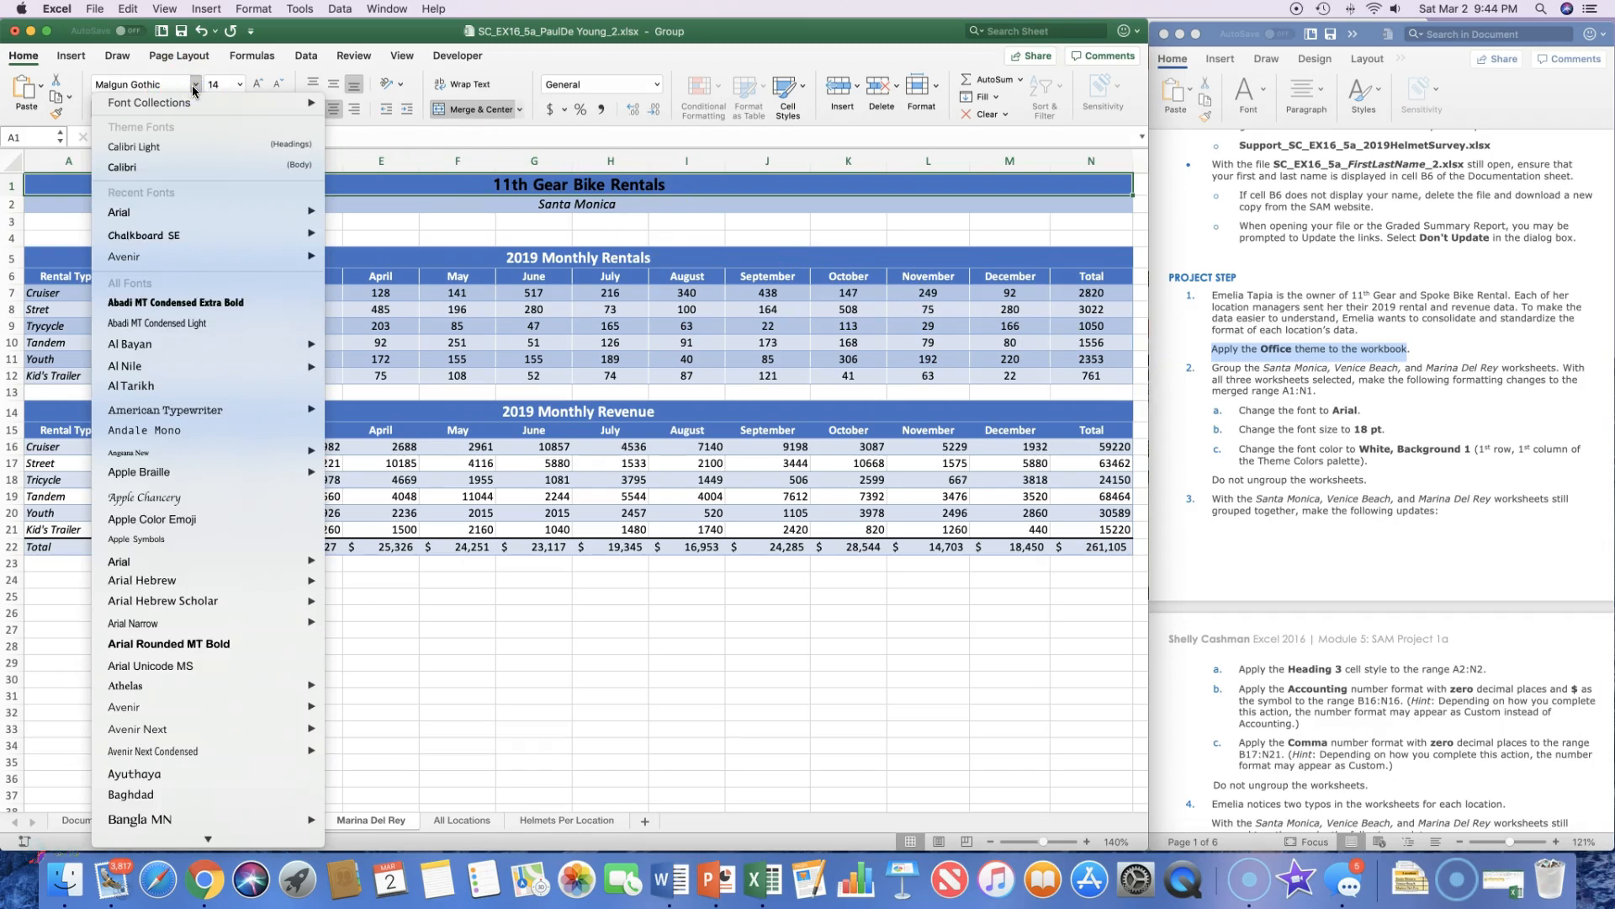
{"action": "mouse_move", "coordinate": [179, 217]}
{"action": "left_click", "coordinate": [368, 212]}
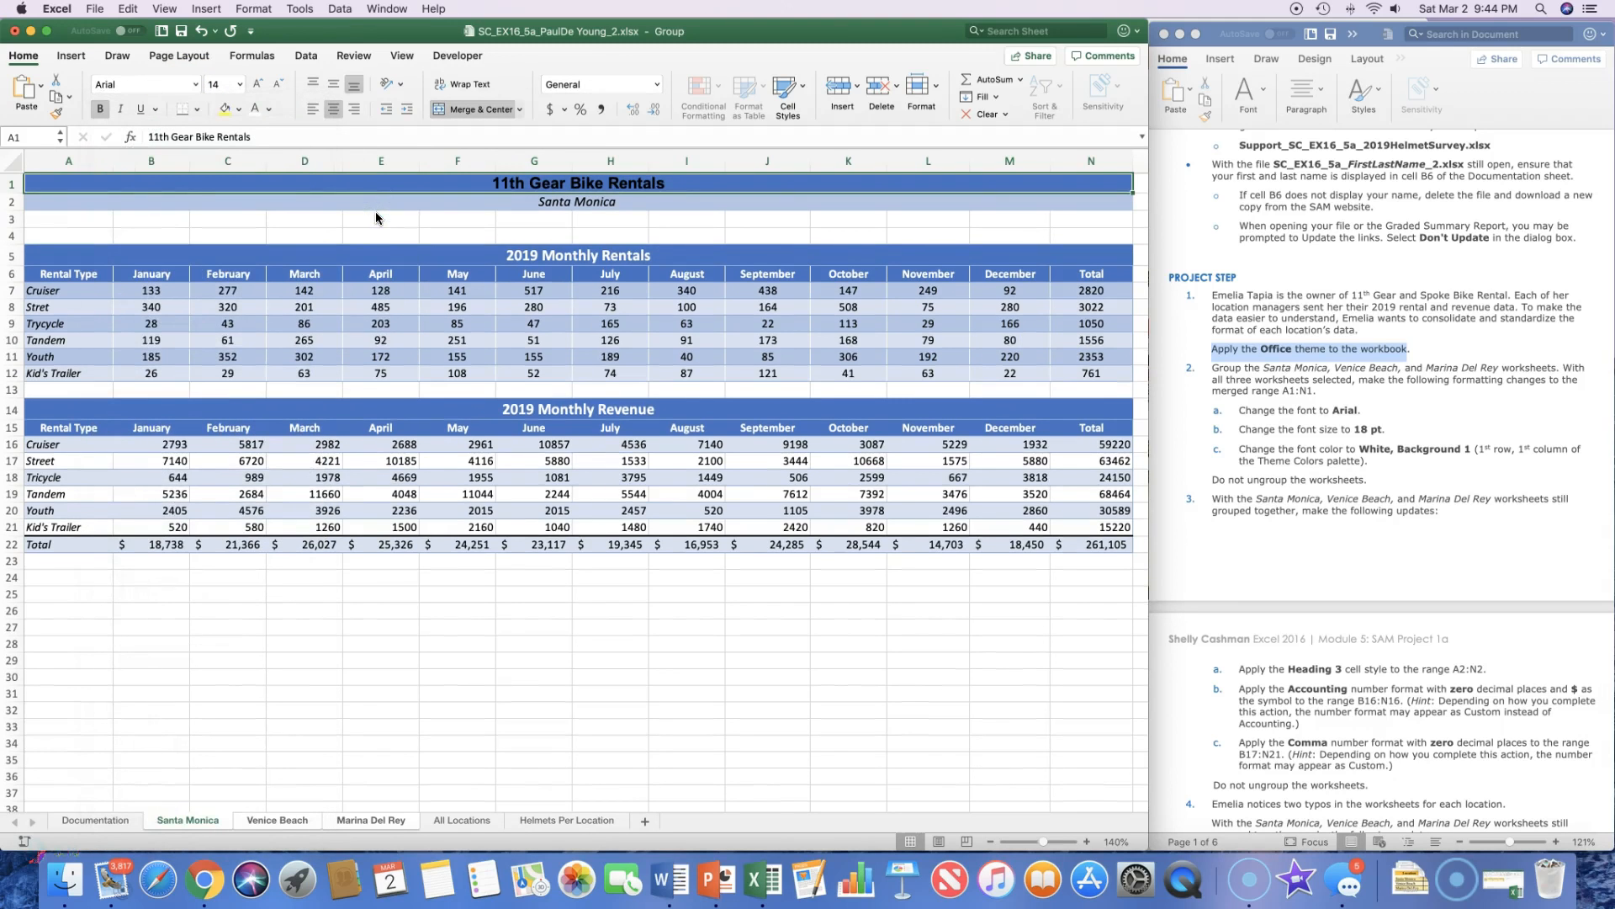
{"action": "left_click", "coordinate": [271, 111]}
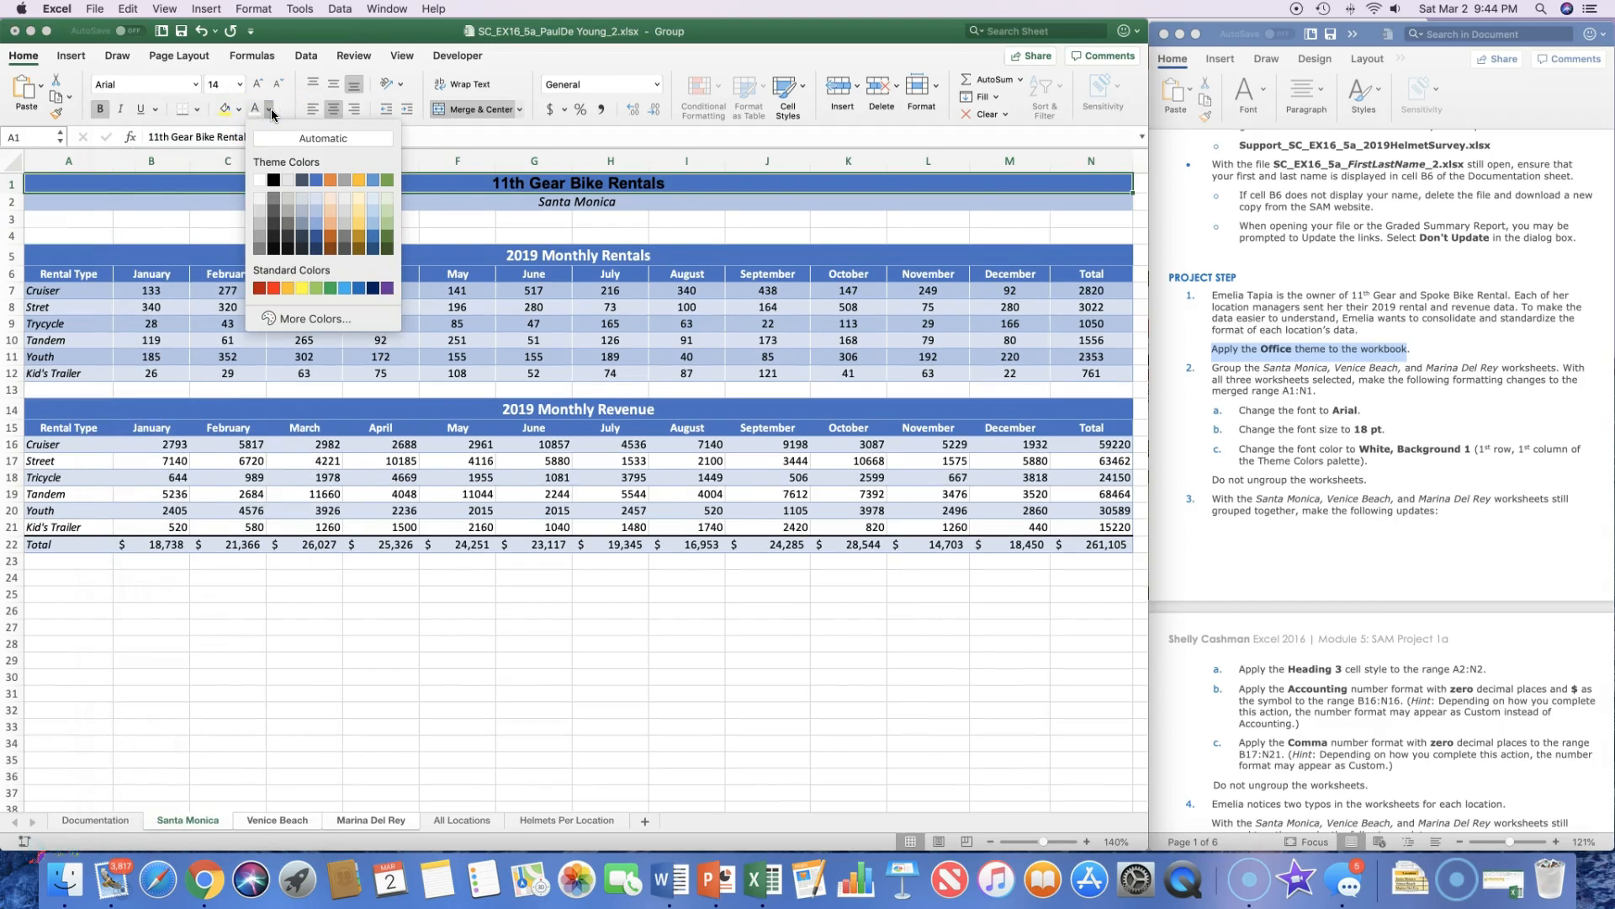
{"action": "left_click", "coordinate": [260, 182]}
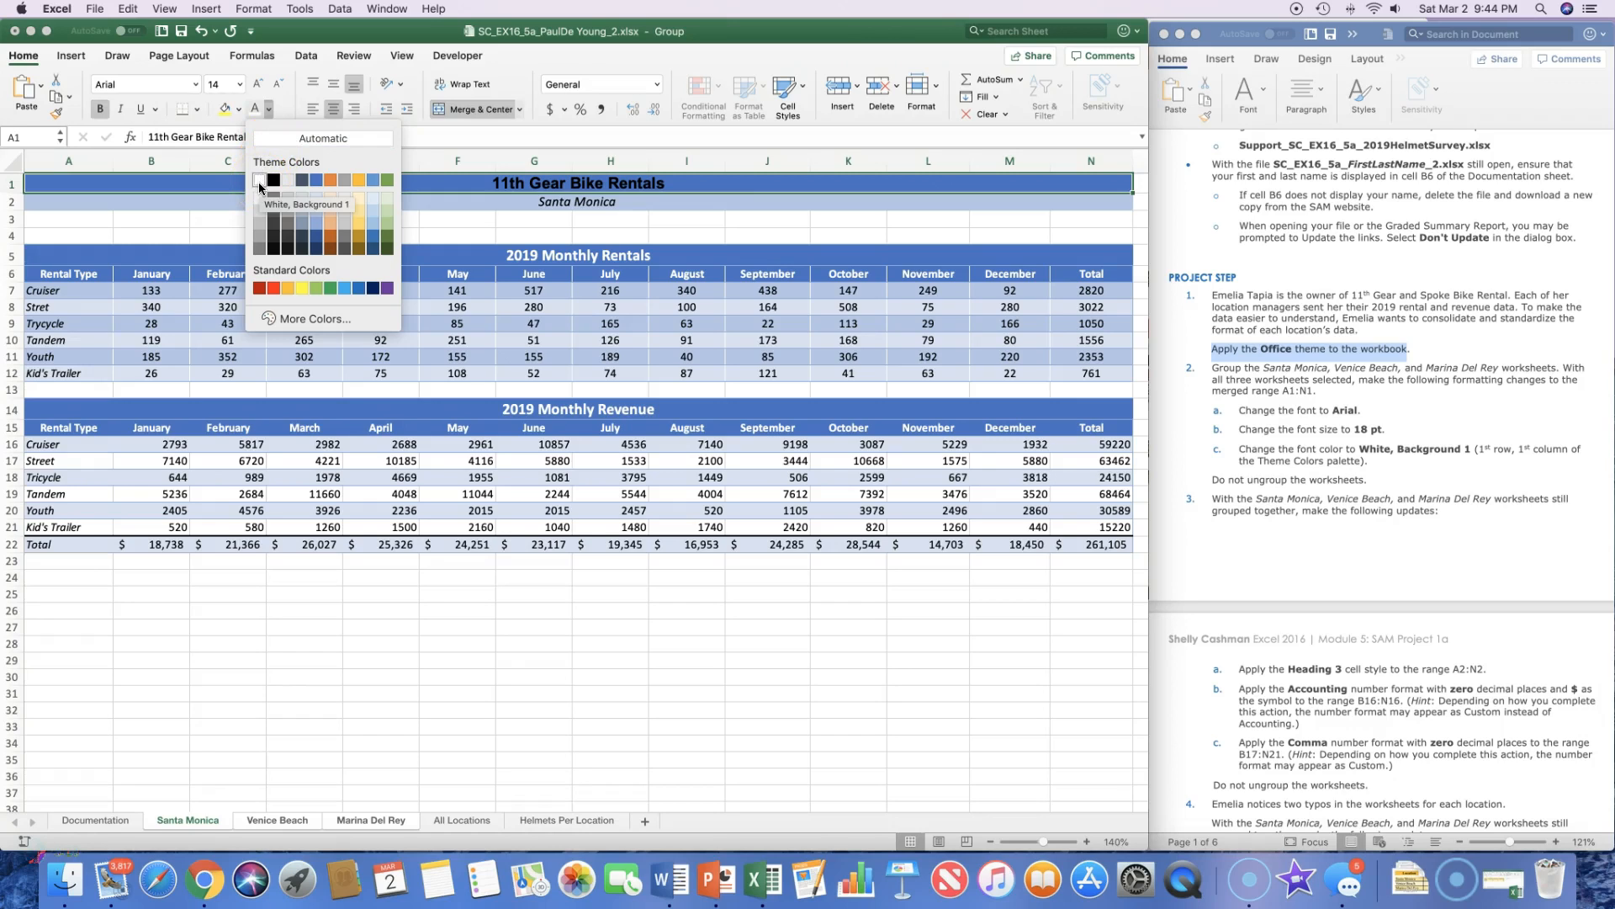
{"action": "left_click", "coordinate": [260, 184]}
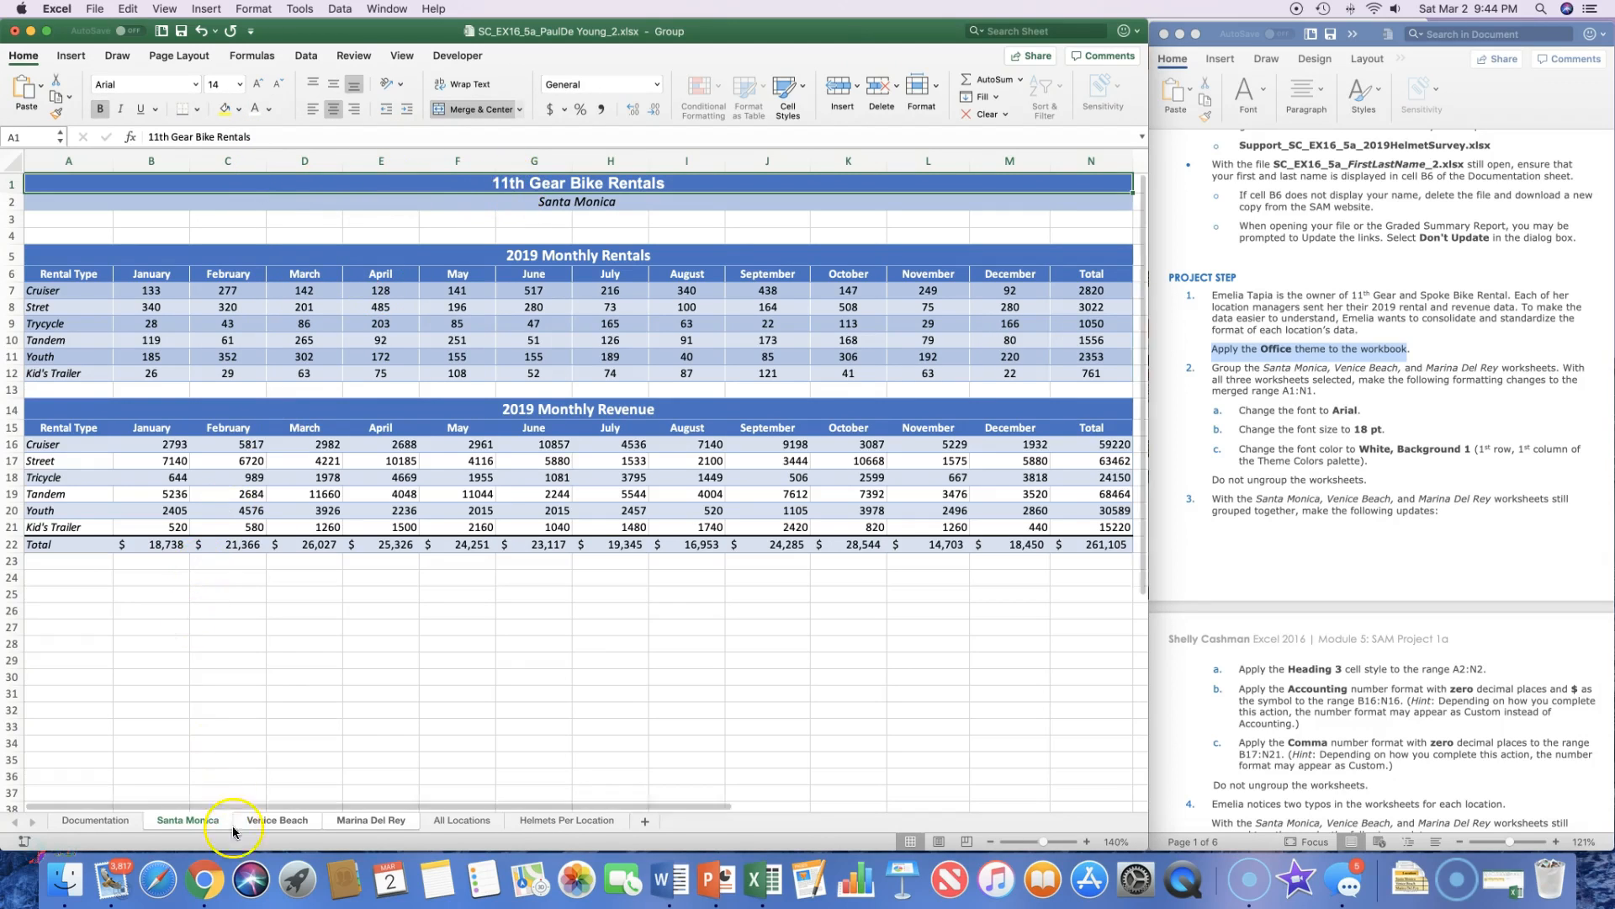
Set the merged title's font size to 18 pt on the grouped worksheets and check the title on each one
{"action": "left_click", "coordinate": [268, 821]}
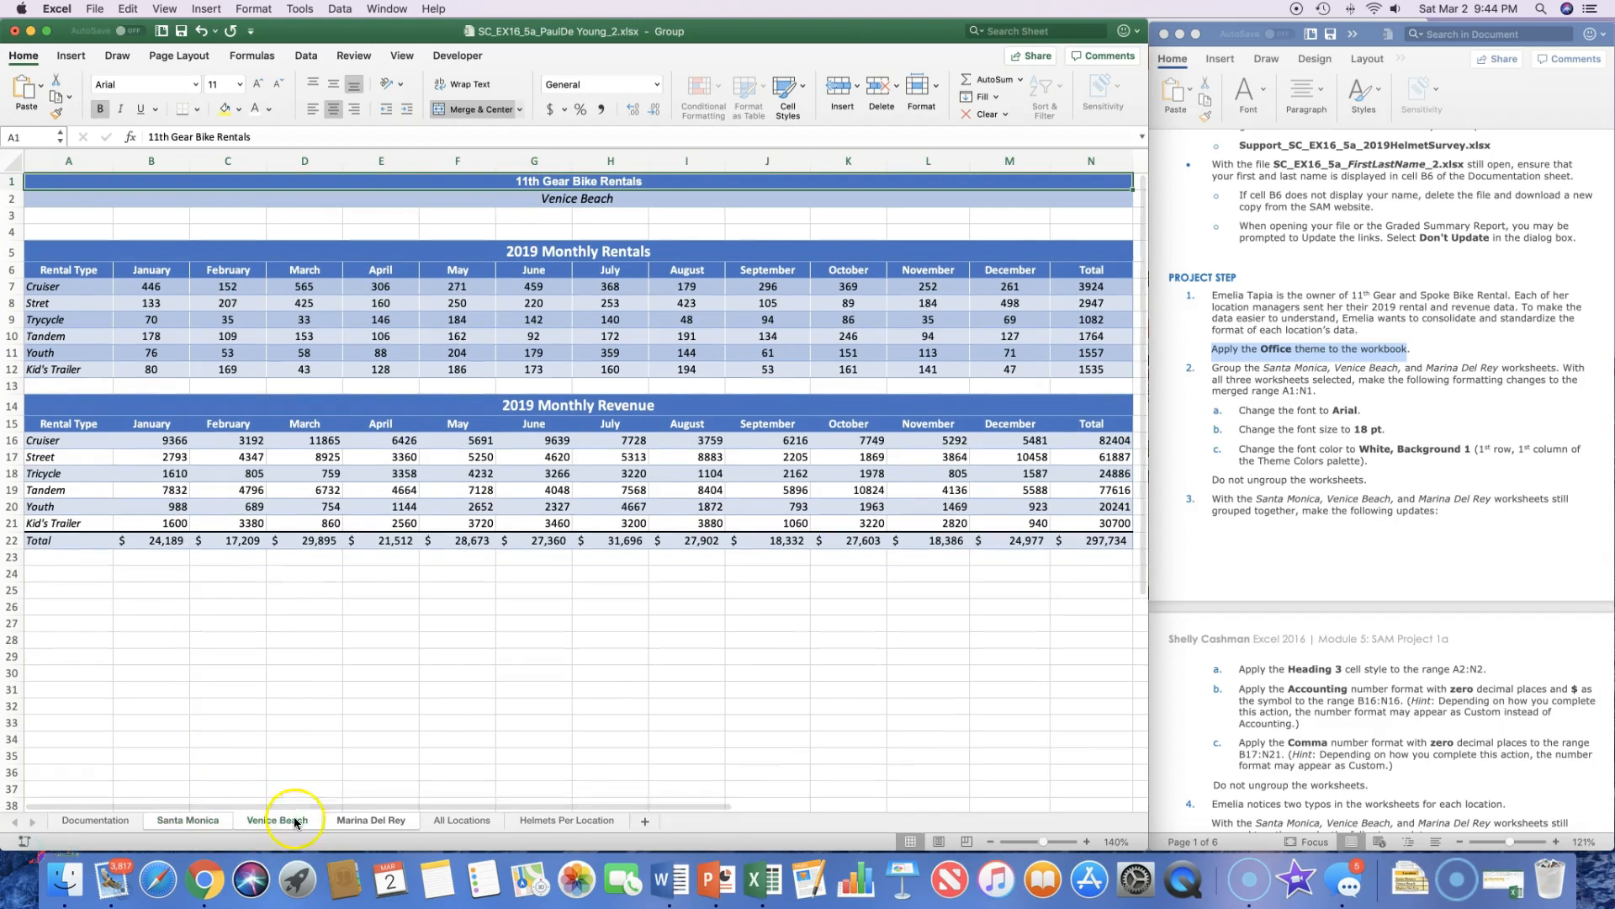
{"action": "left_click", "coordinate": [348, 821]}
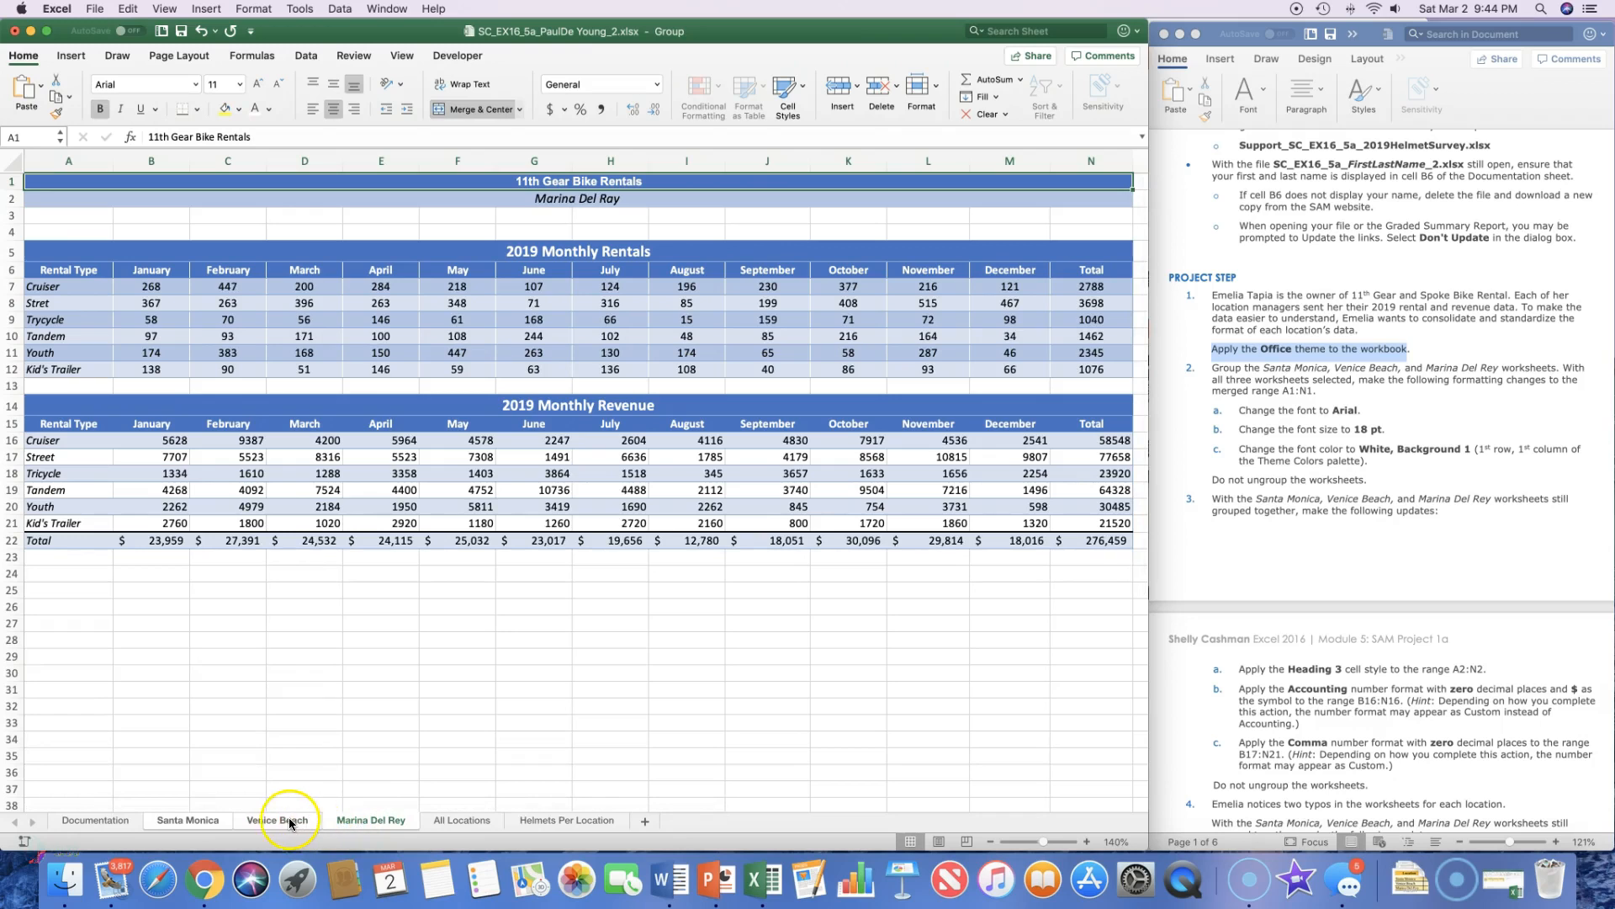
{"action": "left_click", "coordinate": [210, 827]}
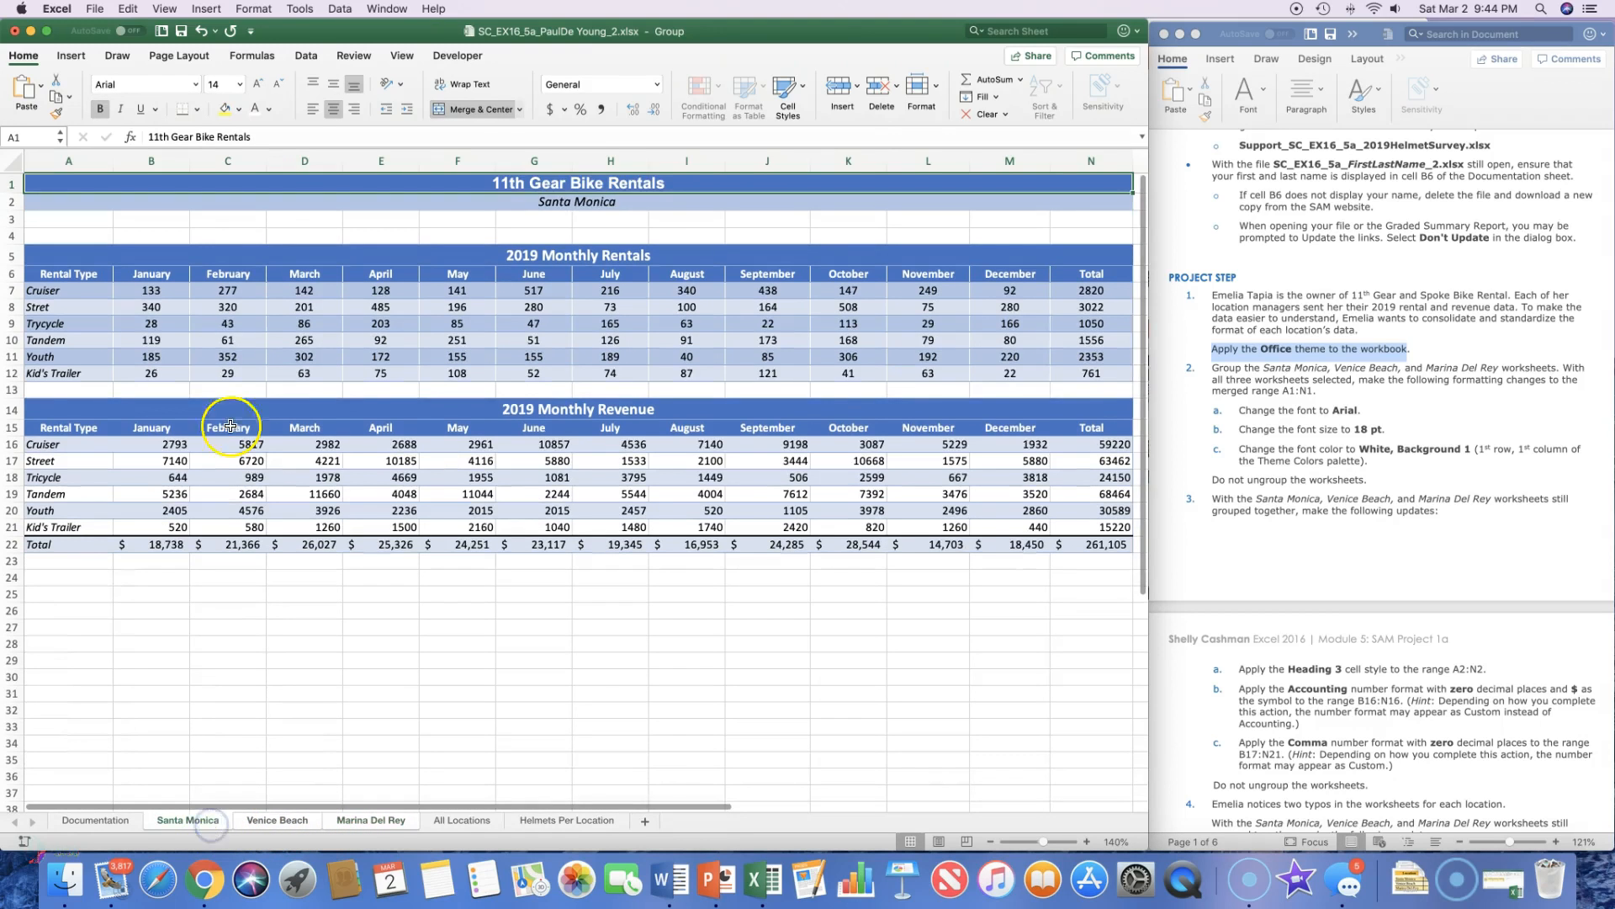
{"action": "left_click", "coordinate": [239, 84]}
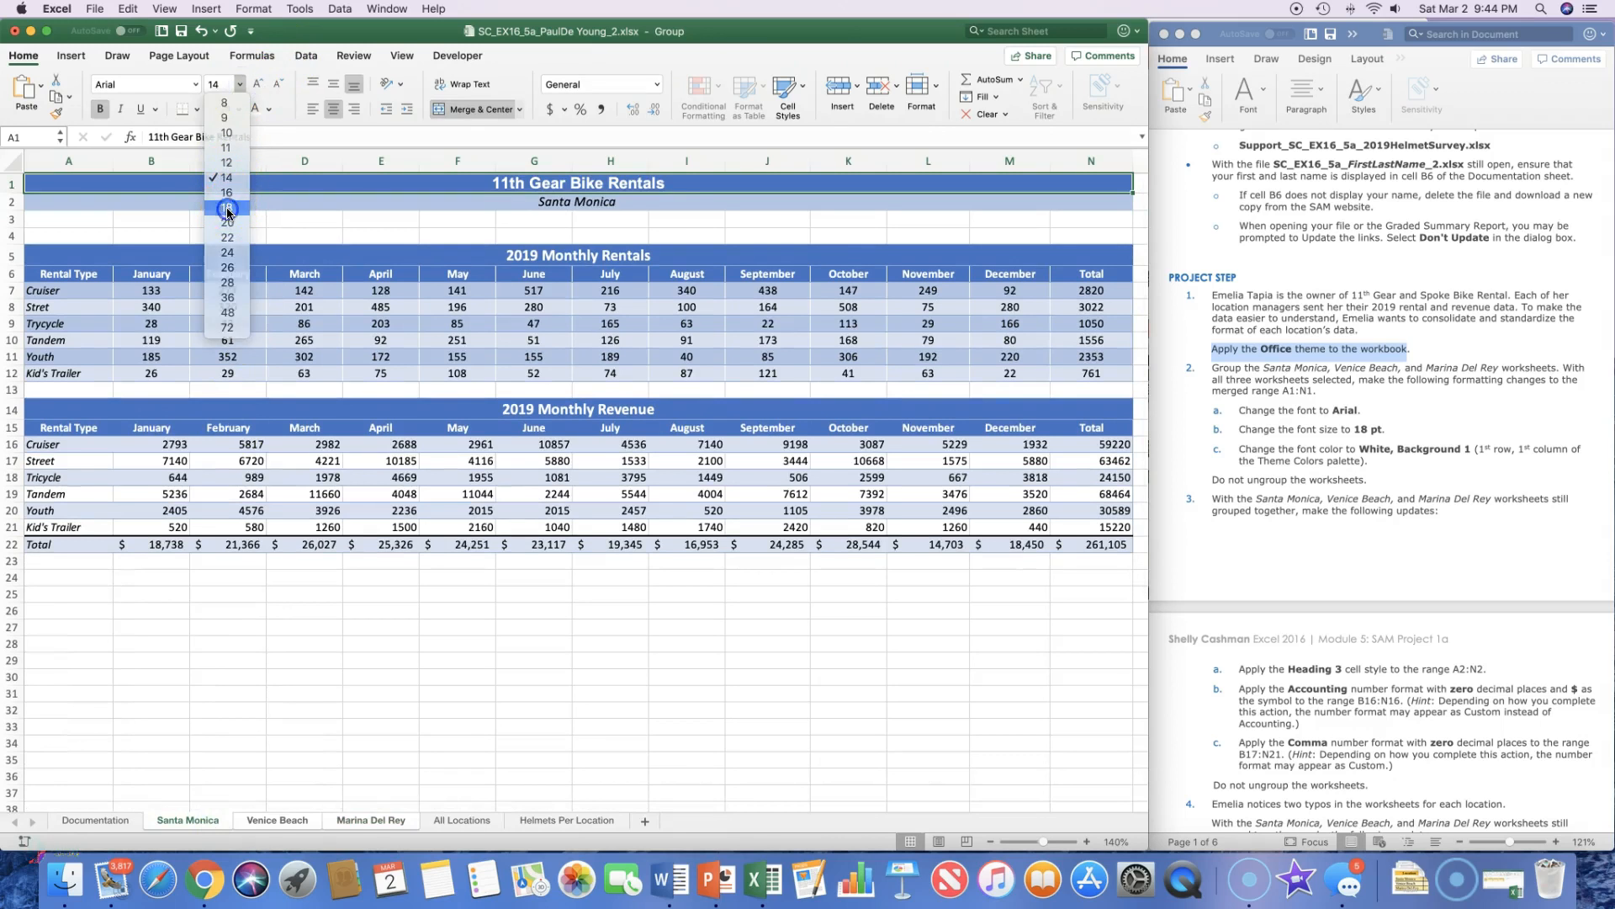
{"action": "left_click", "coordinate": [228, 208]}
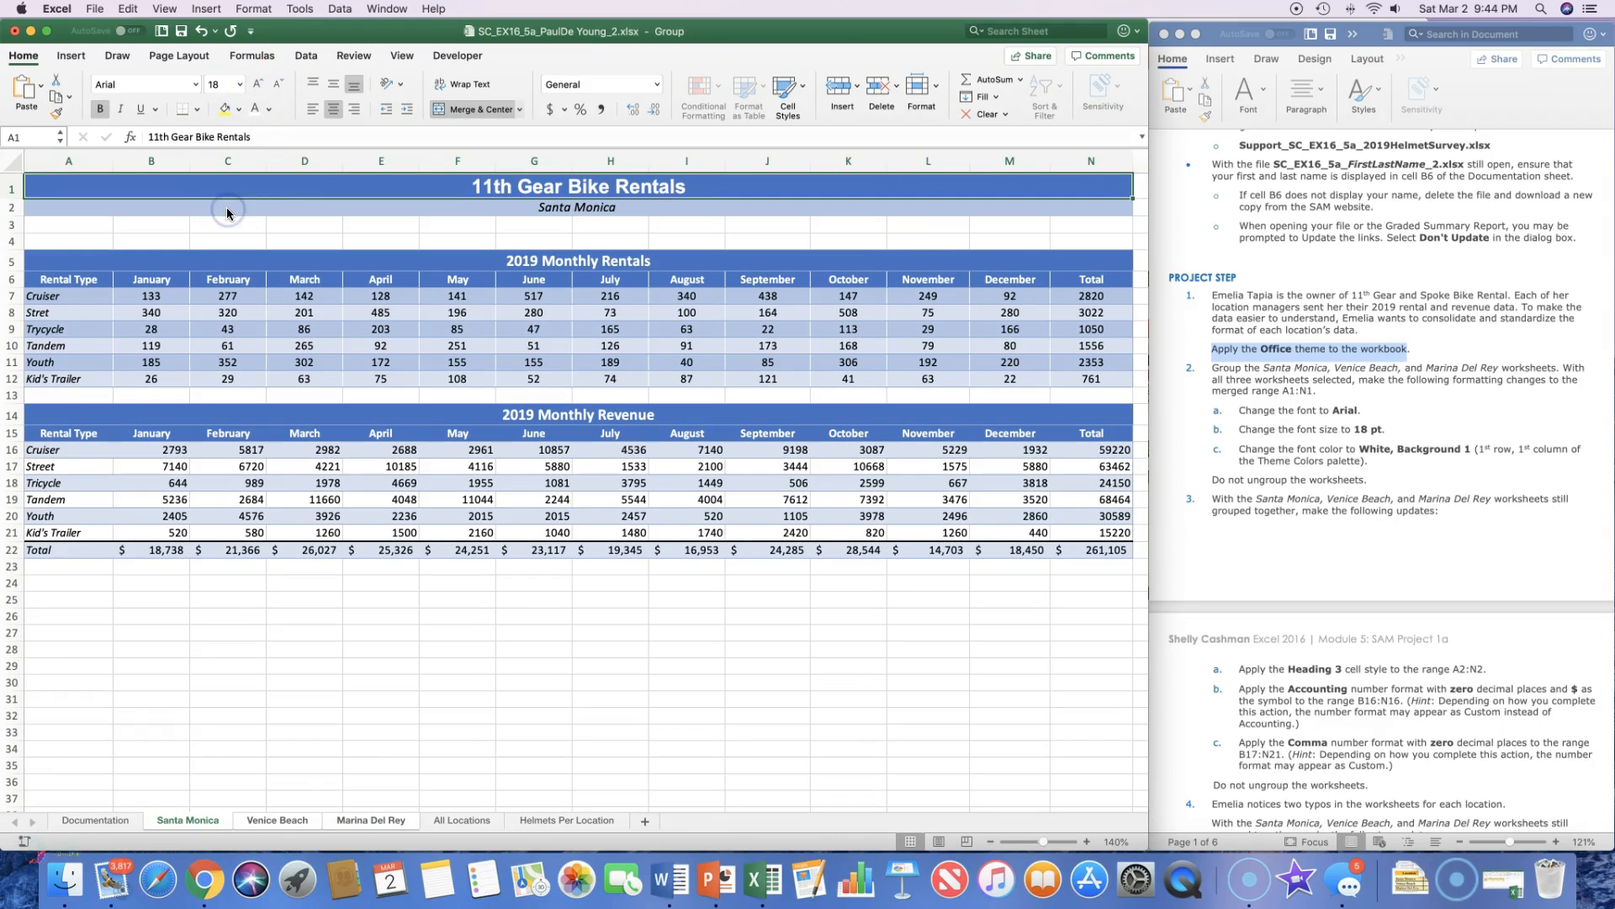
{"action": "left_click", "coordinate": [290, 821]}
{"action": "left_click", "coordinate": [353, 821]}
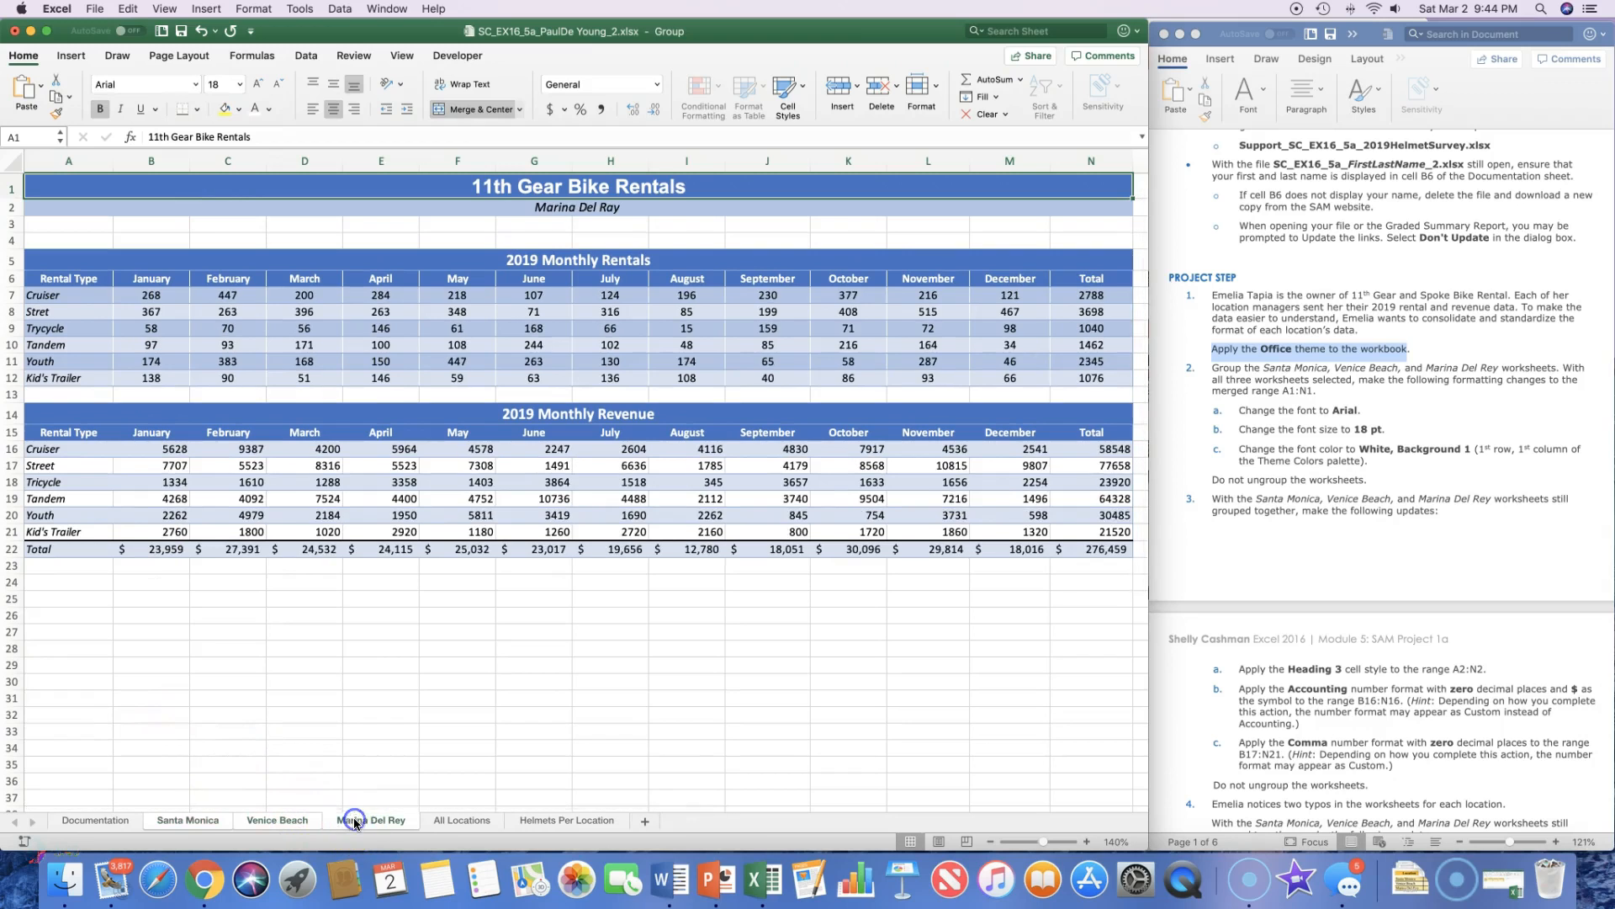
{"action": "left_click", "coordinate": [209, 821]}
Read the further project steps and correct the text in cell A8 to Street on the grouped worksheets
{"action": "scroll", "coordinate": [1287, 458], "scroll_direction": "down", "scroll_amount": 1}
{"action": "scroll", "coordinate": [1288, 459], "scroll_direction": "down", "scroll_amount": 8}
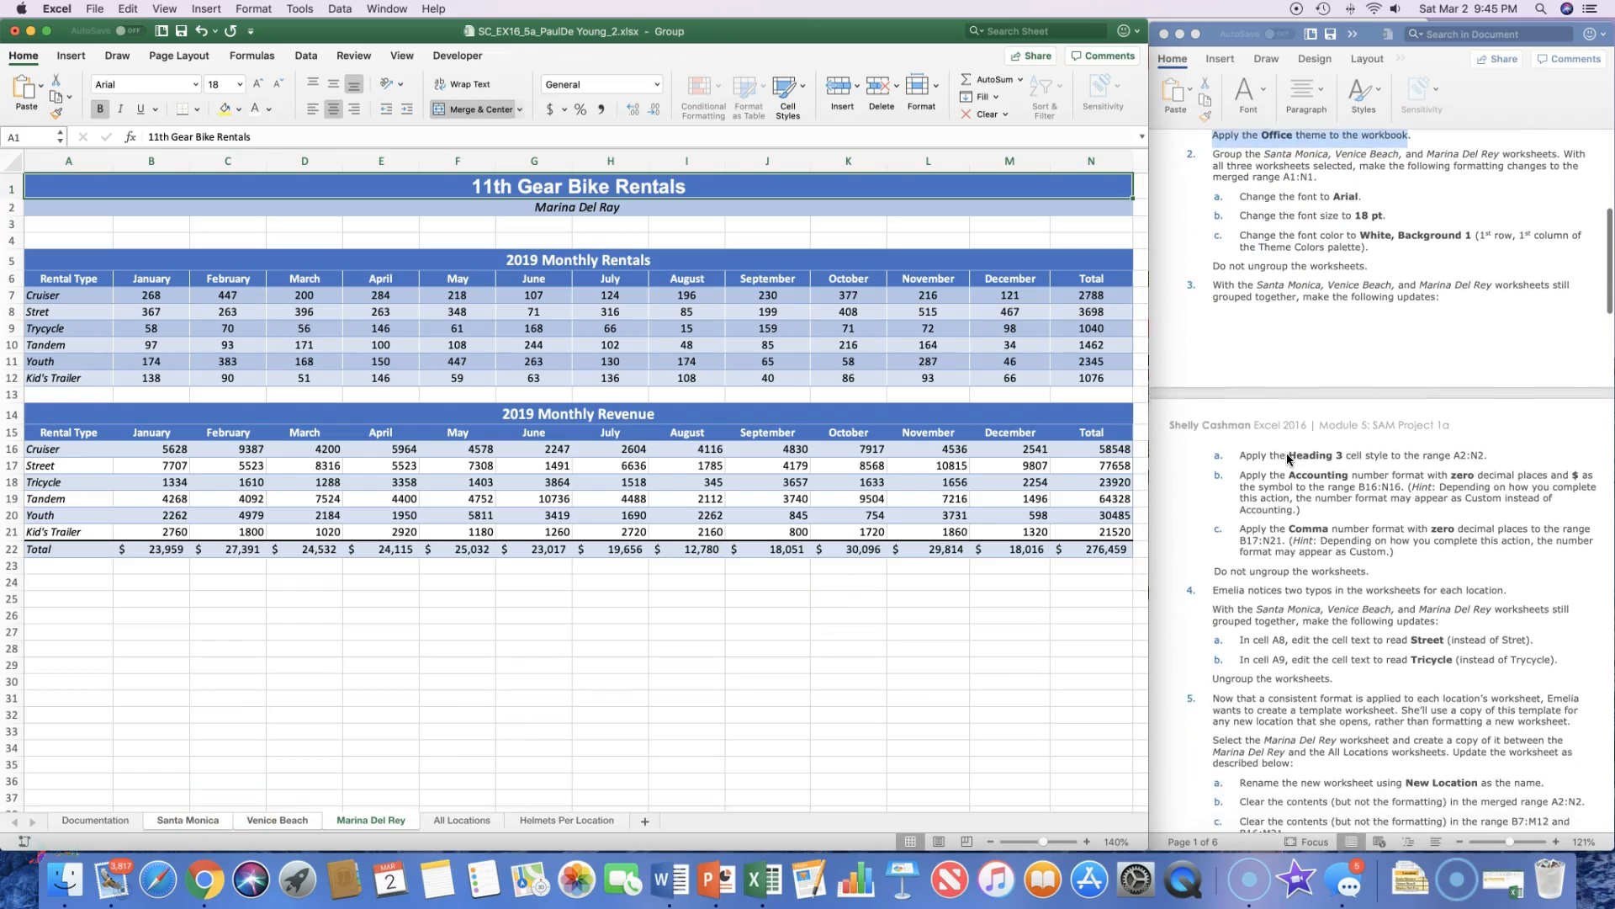
{"action": "scroll", "coordinate": [1287, 458], "scroll_direction": "down", "scroll_amount": 1}
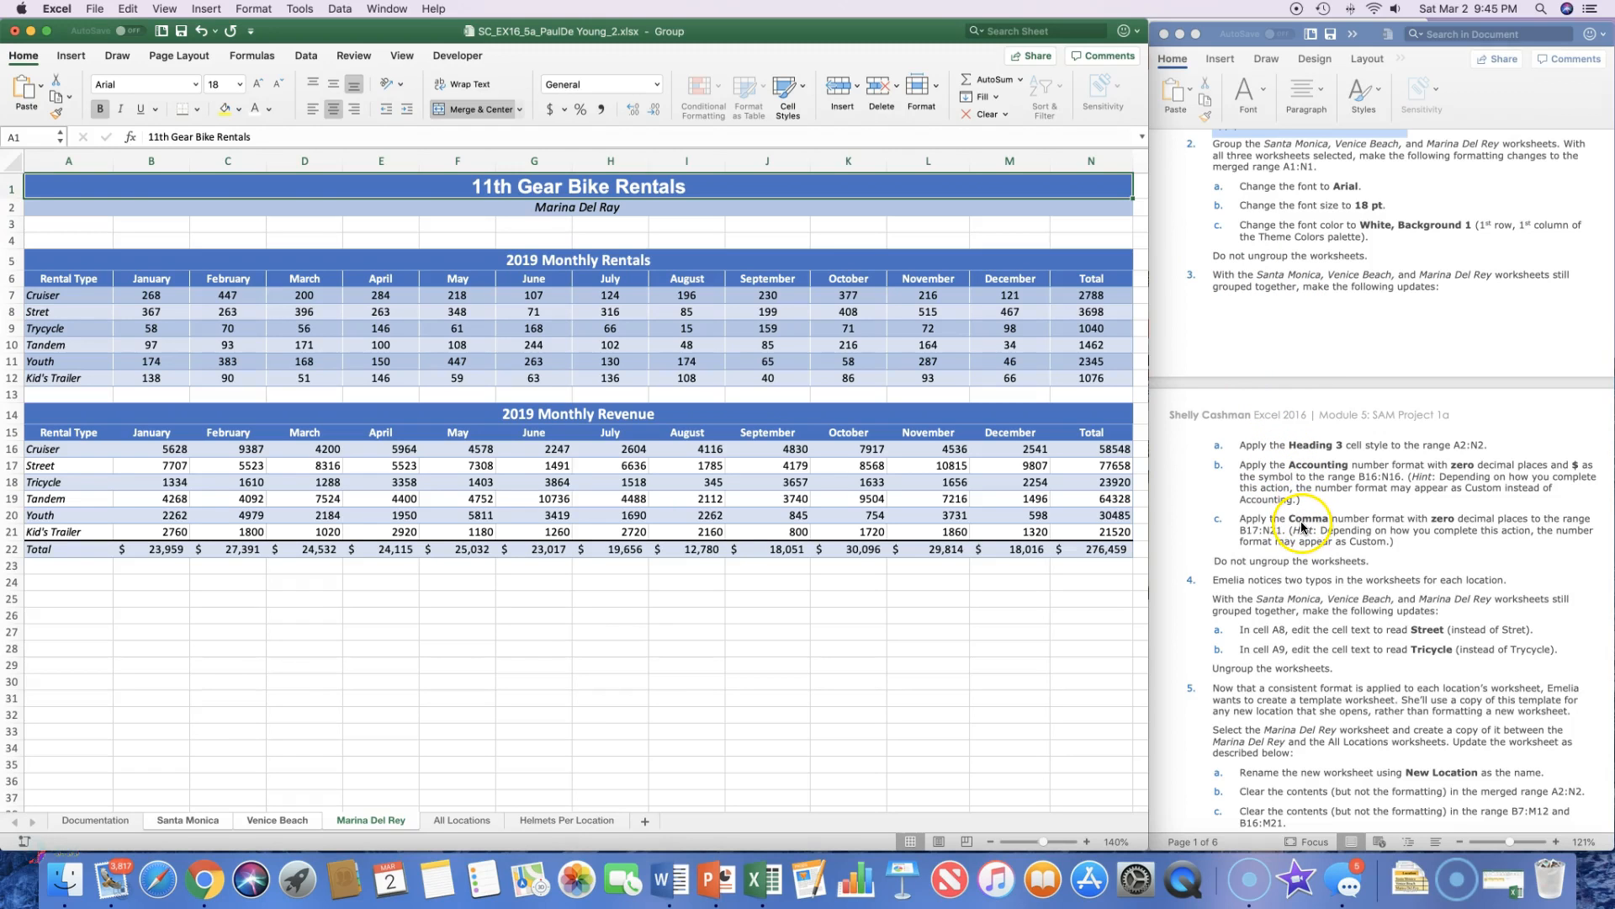
{"action": "scroll", "coordinate": [1300, 527], "scroll_direction": "down", "scroll_amount": 5}
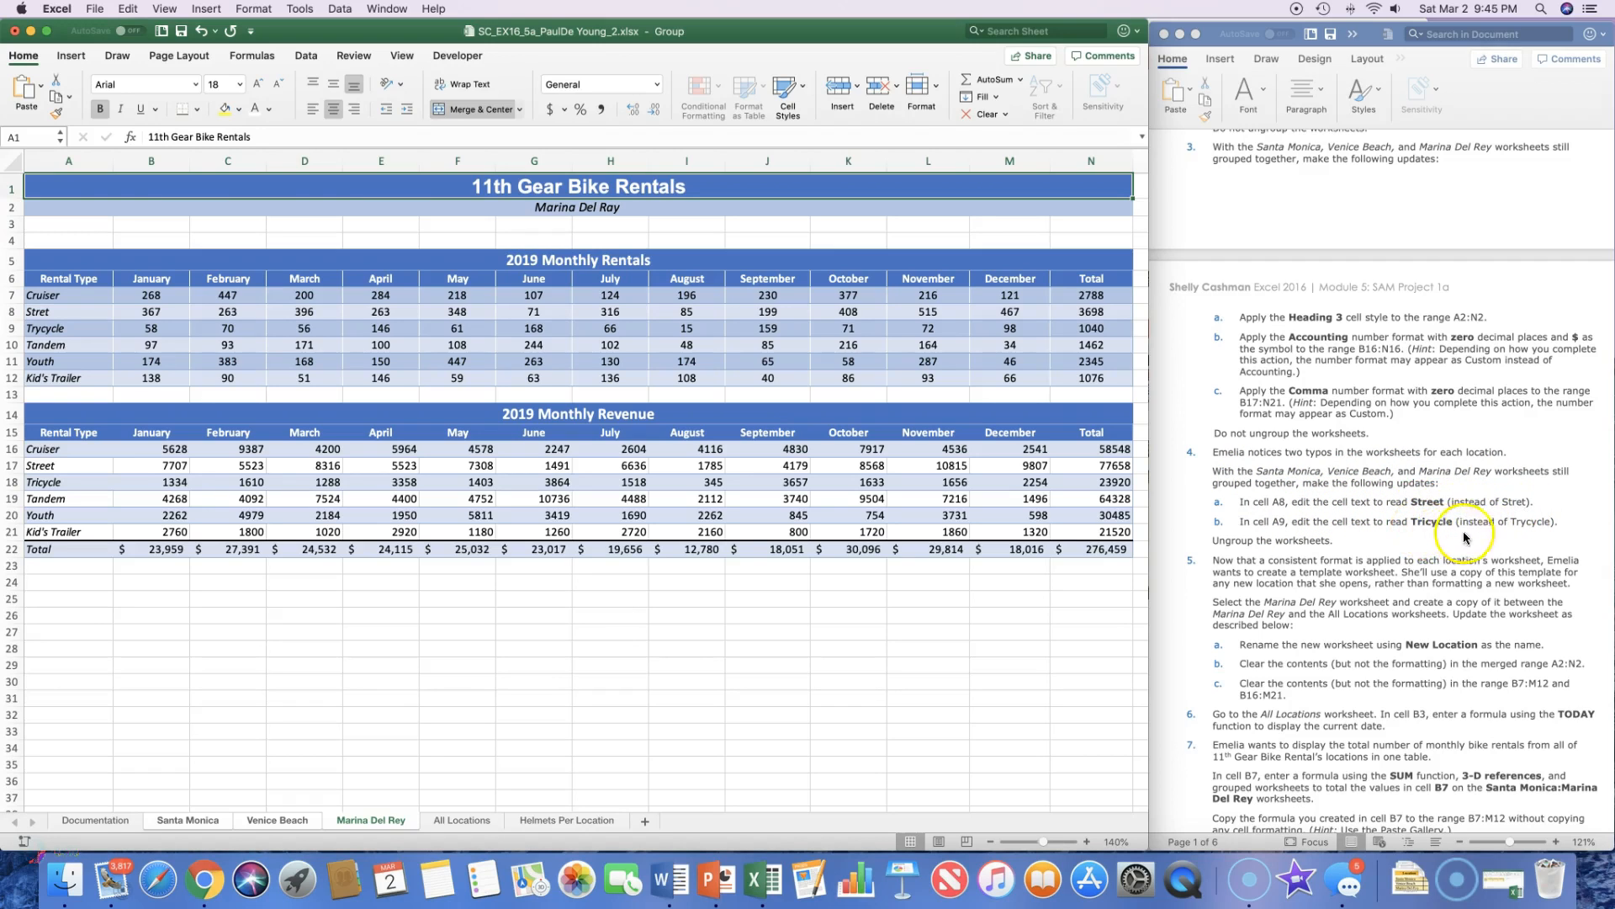
{"action": "left_click", "coordinate": [64, 312]}
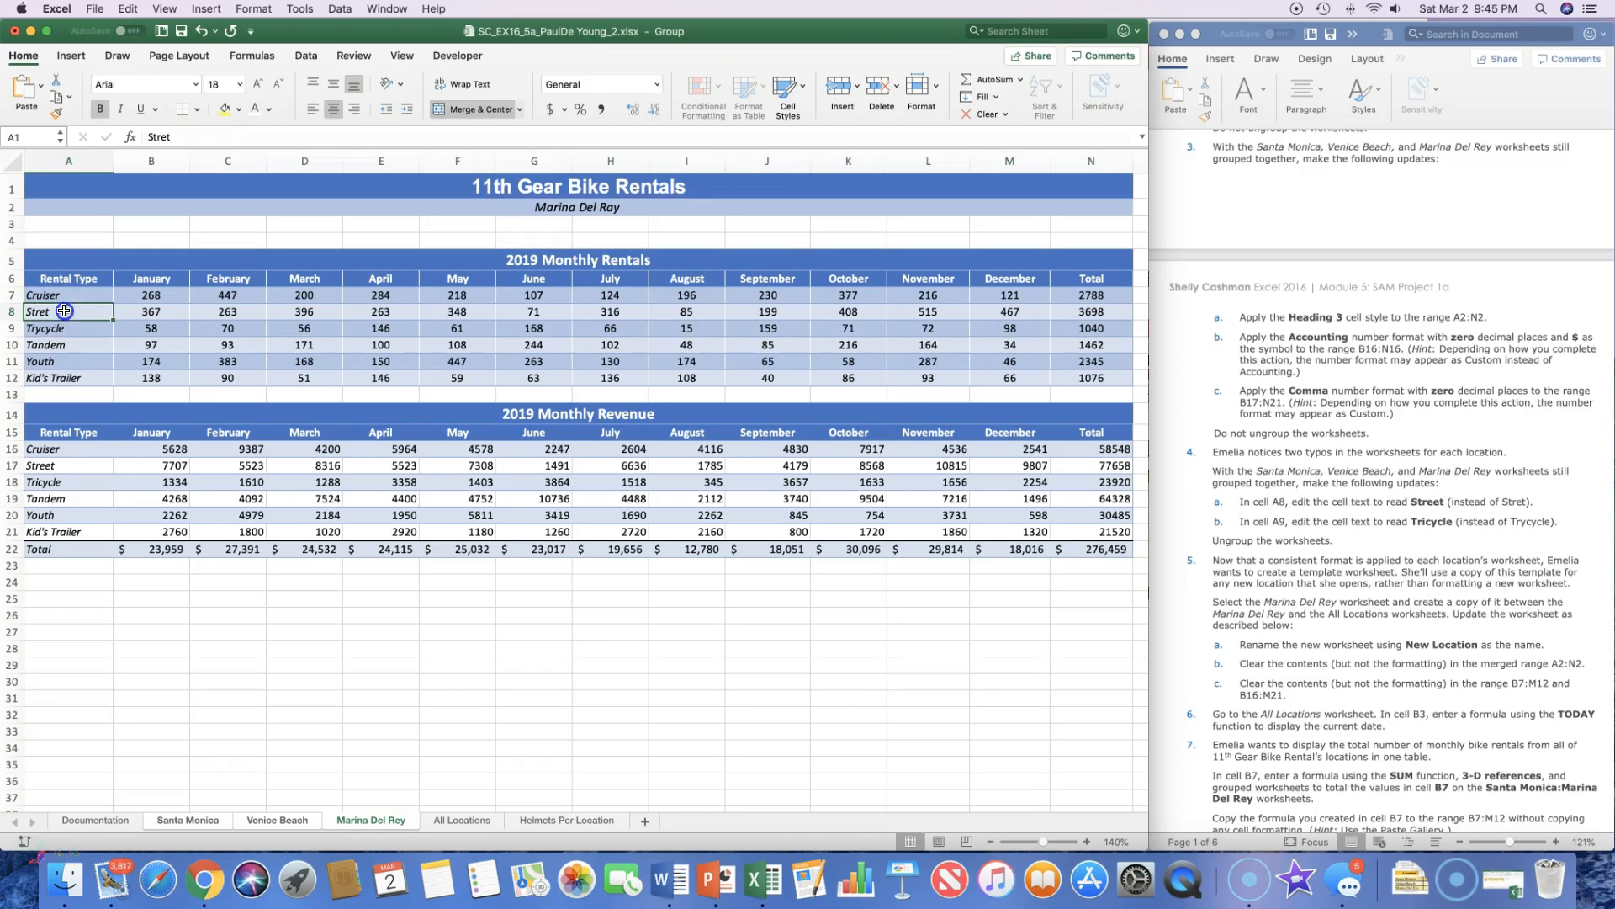
{"action": "double_click", "coordinate": [63, 311]}
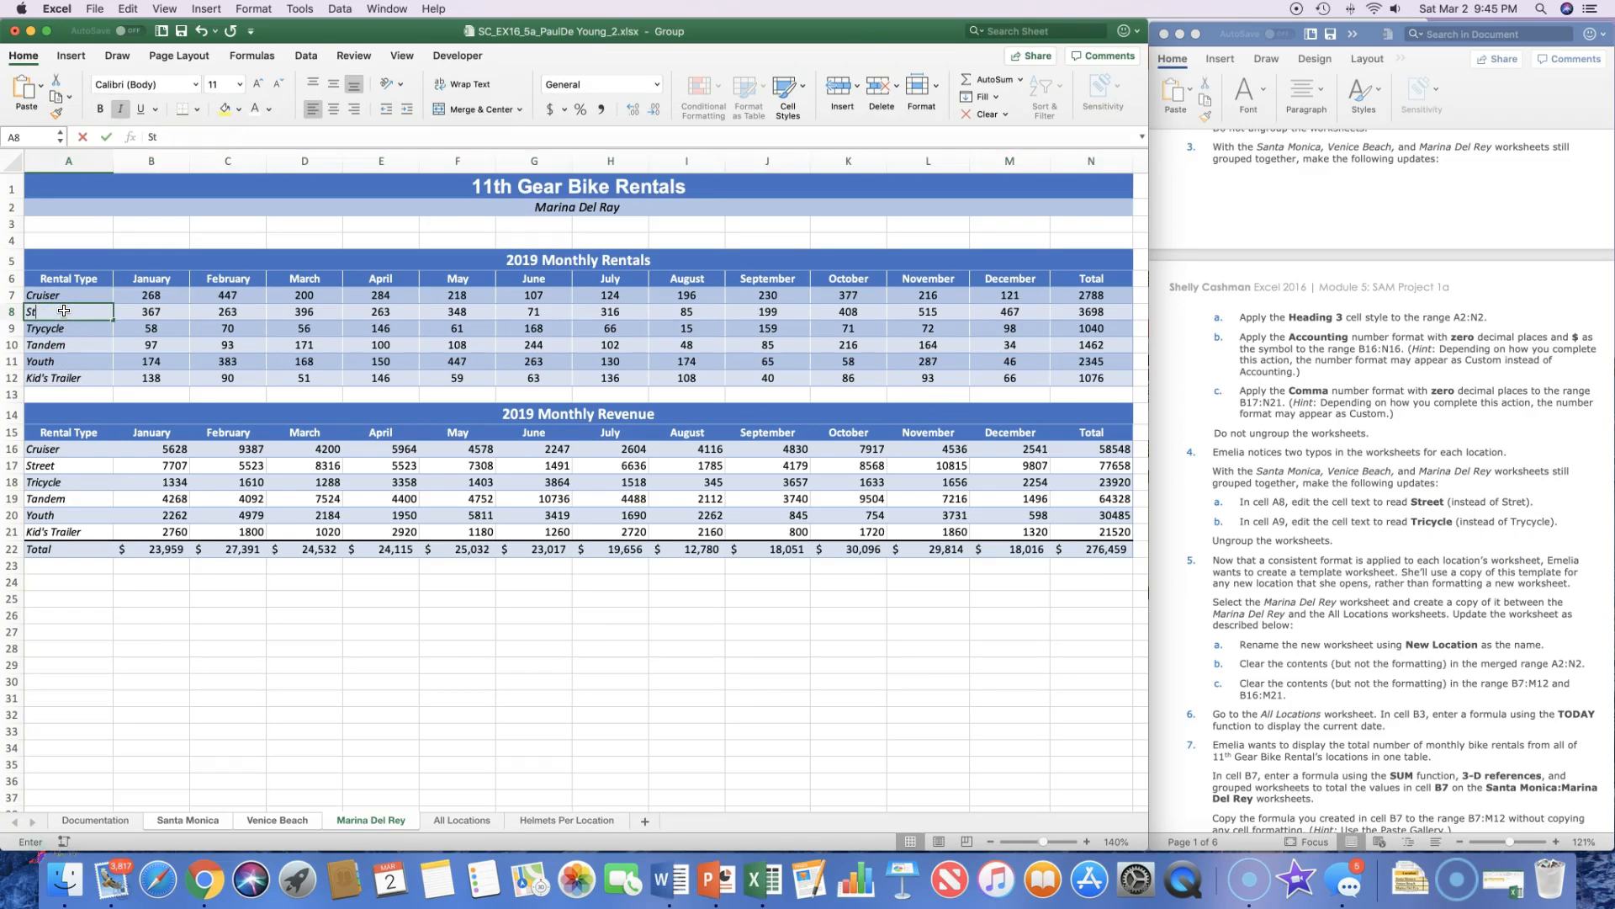
{"action": "key", "text": "BackSpace"}
{"action": "type", "text": "et"}
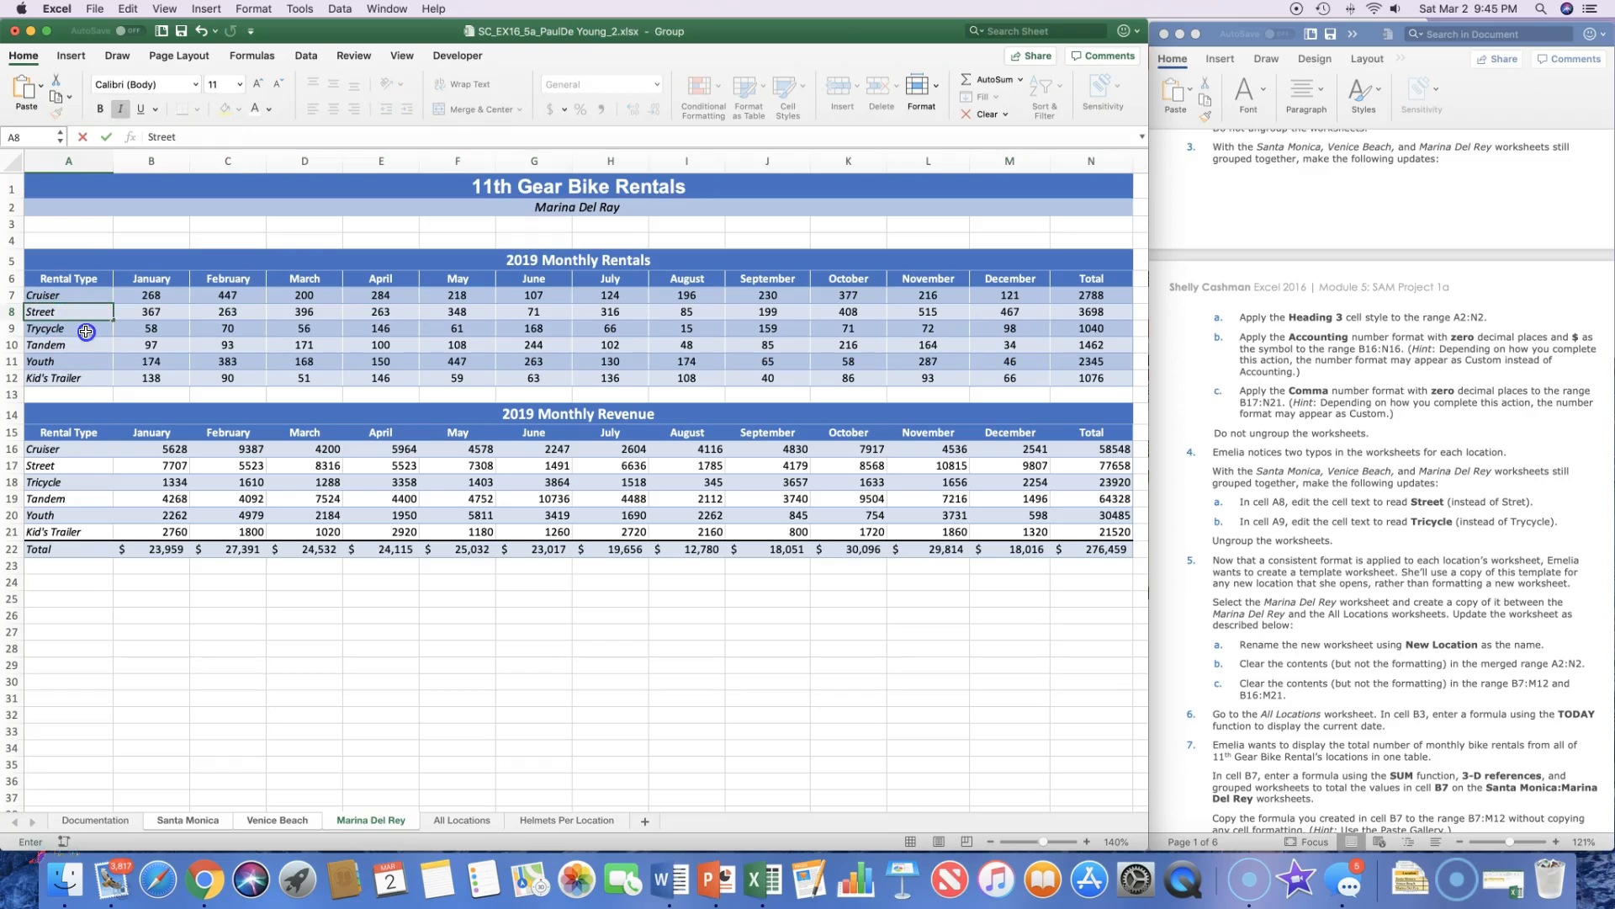
Correct the text in cell A9 to Tricycle on the grouped worksheets and check Venice Beach and Santa Monica
{"action": "left_click", "coordinate": [86, 330]}
{"action": "type", "text": "Tri"}
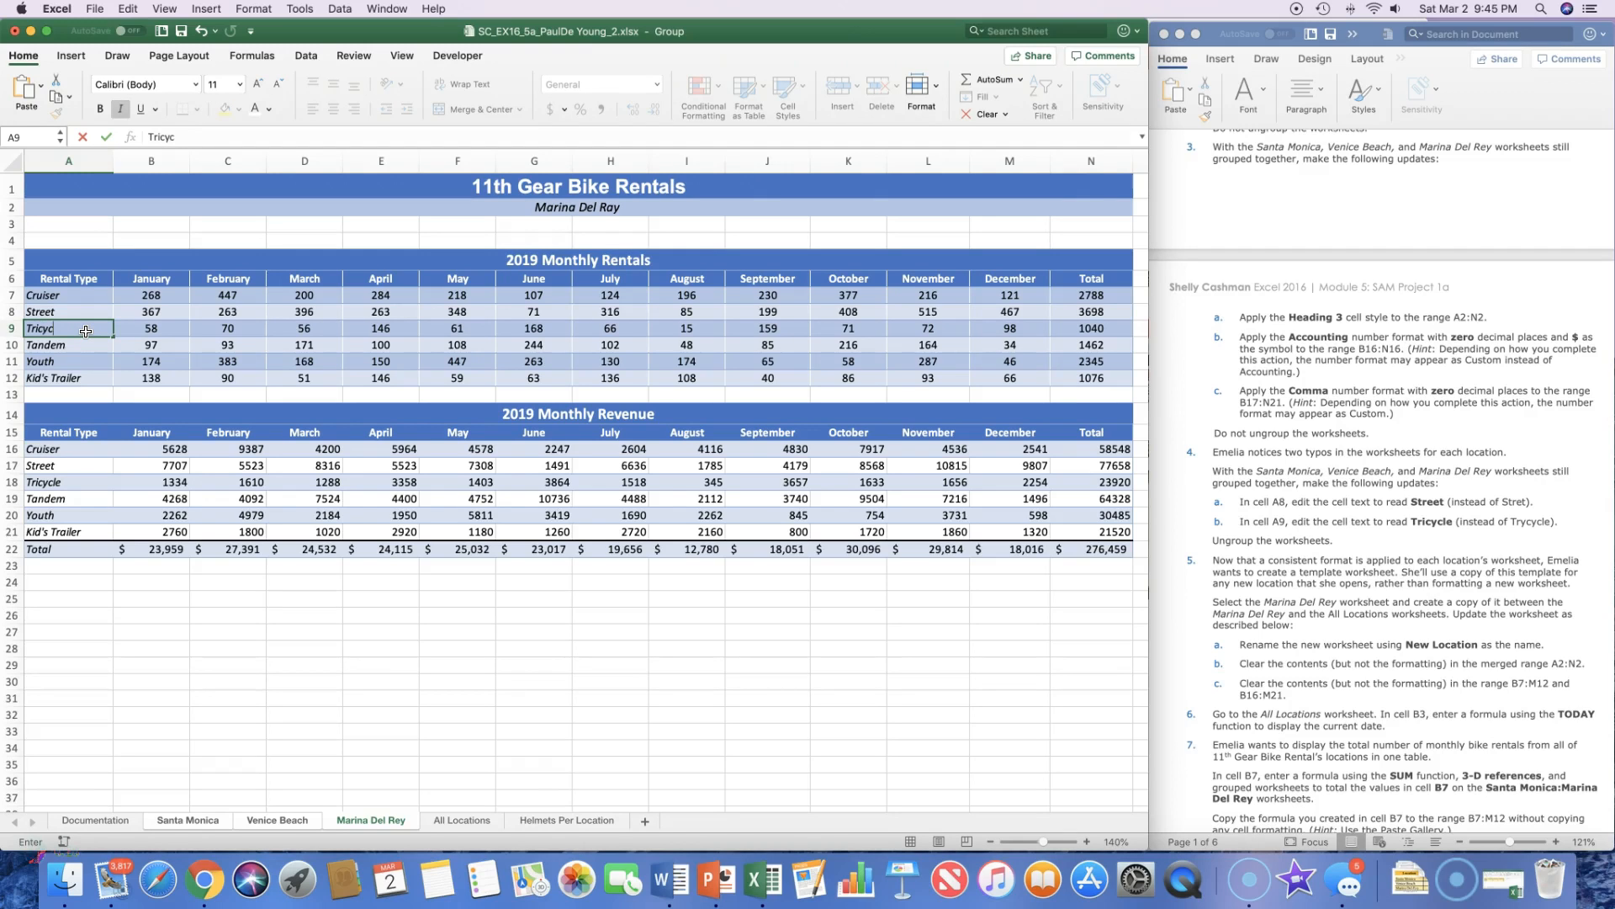
{"action": "left_click", "coordinate": [130, 565]}
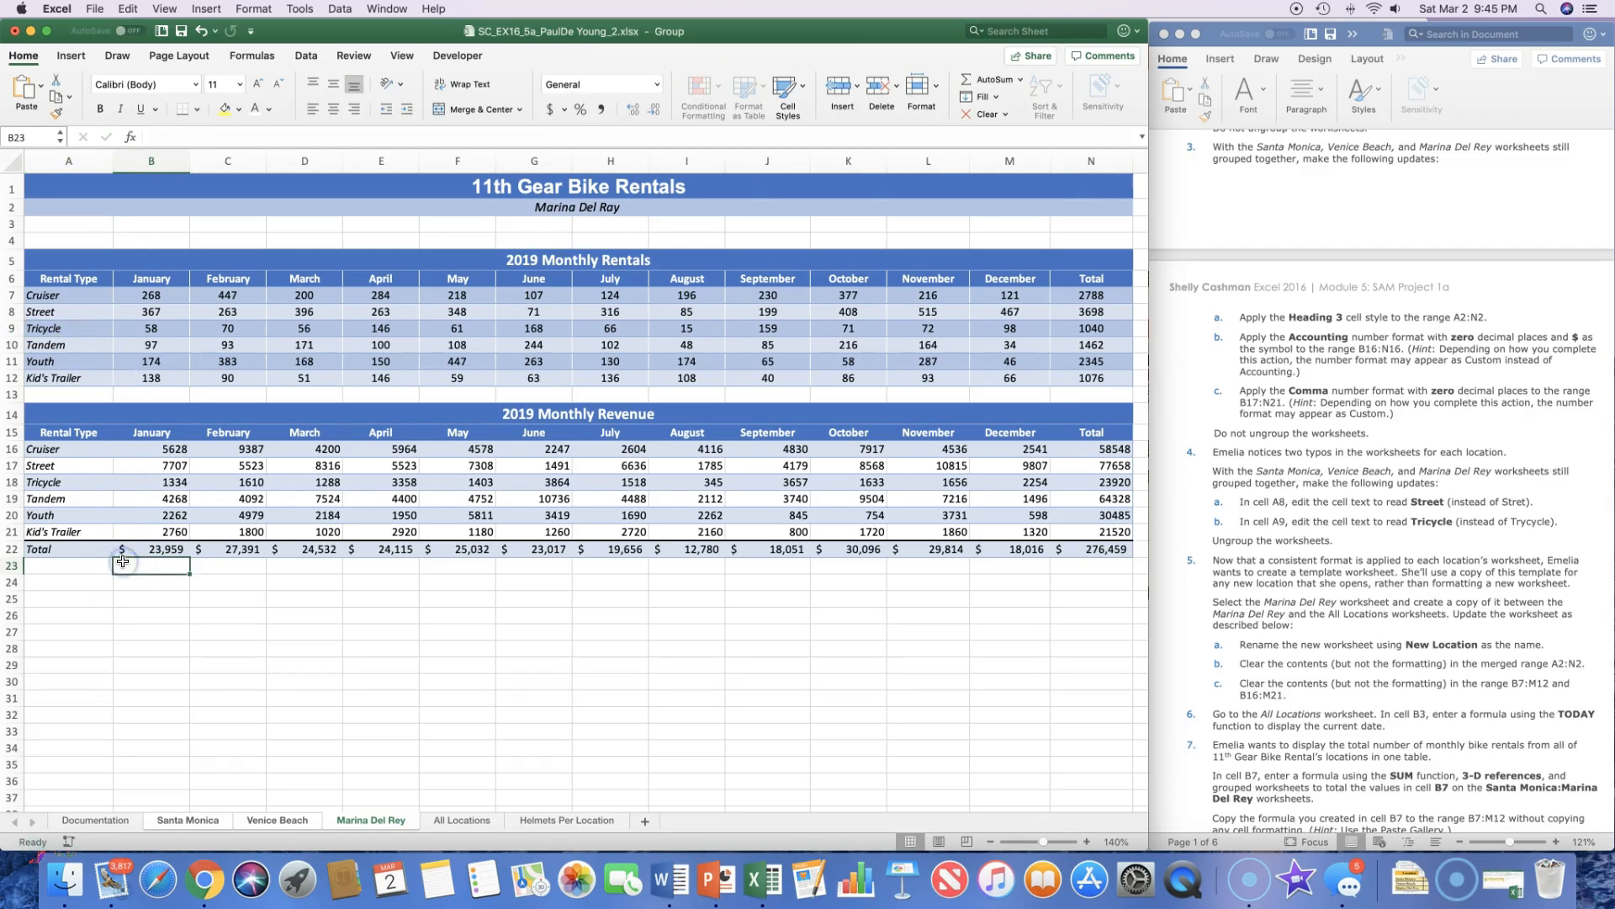
{"action": "left_click", "coordinate": [249, 827]}
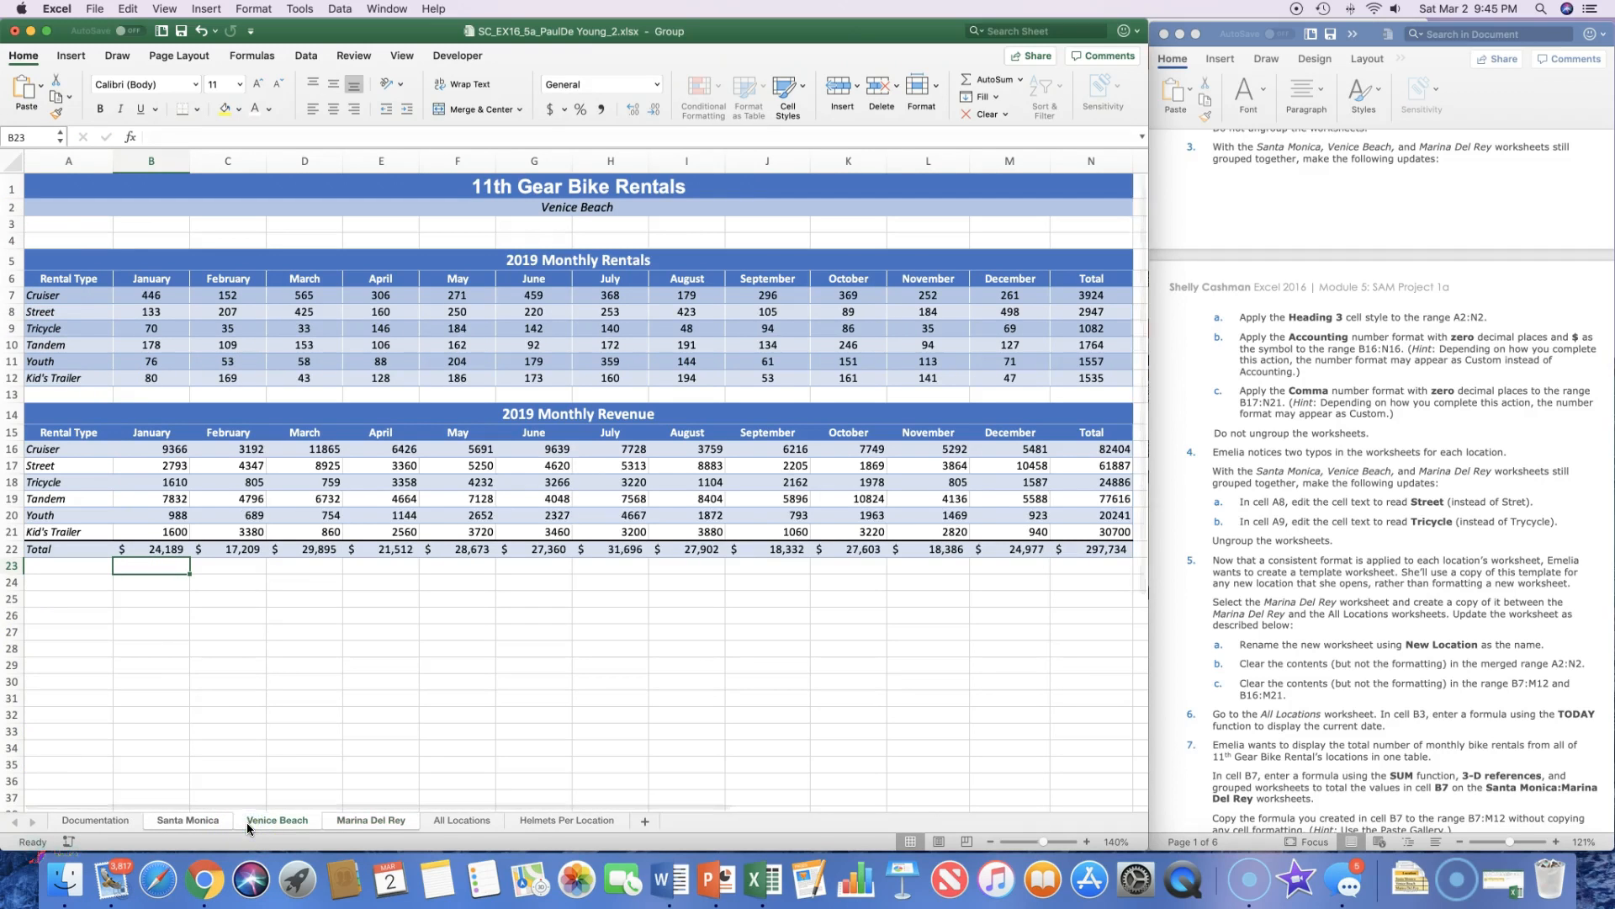
{"action": "left_click", "coordinate": [201, 825]}
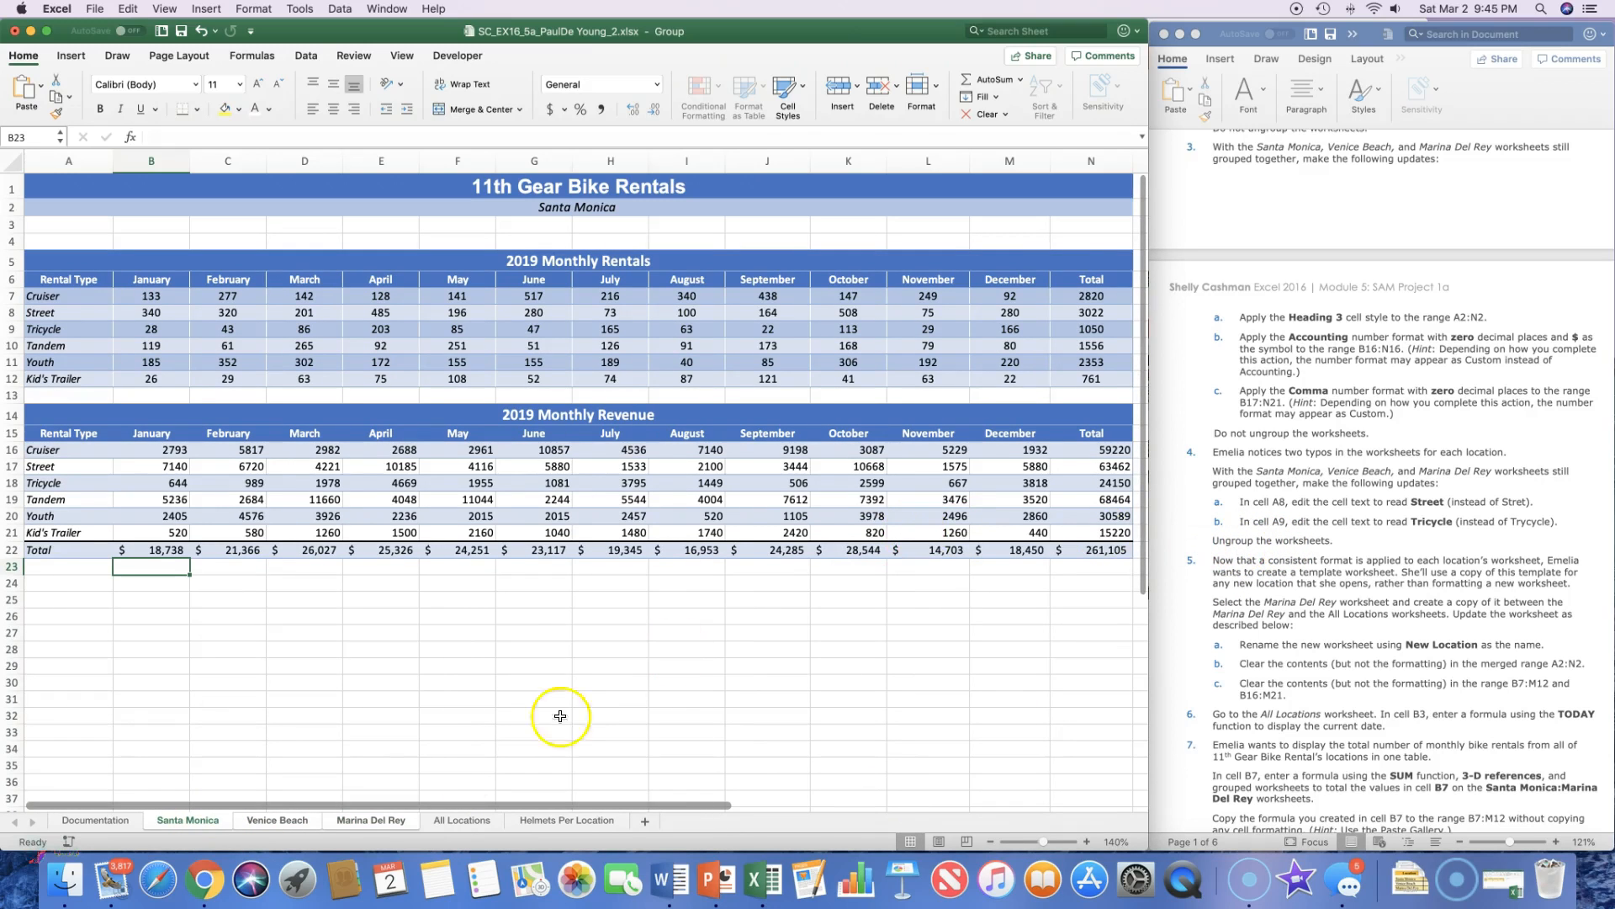
Ungroup the Santa Monica, Venice Beach and Marina Del Rey worksheets
{"action": "right_click", "coordinate": [370, 826]}
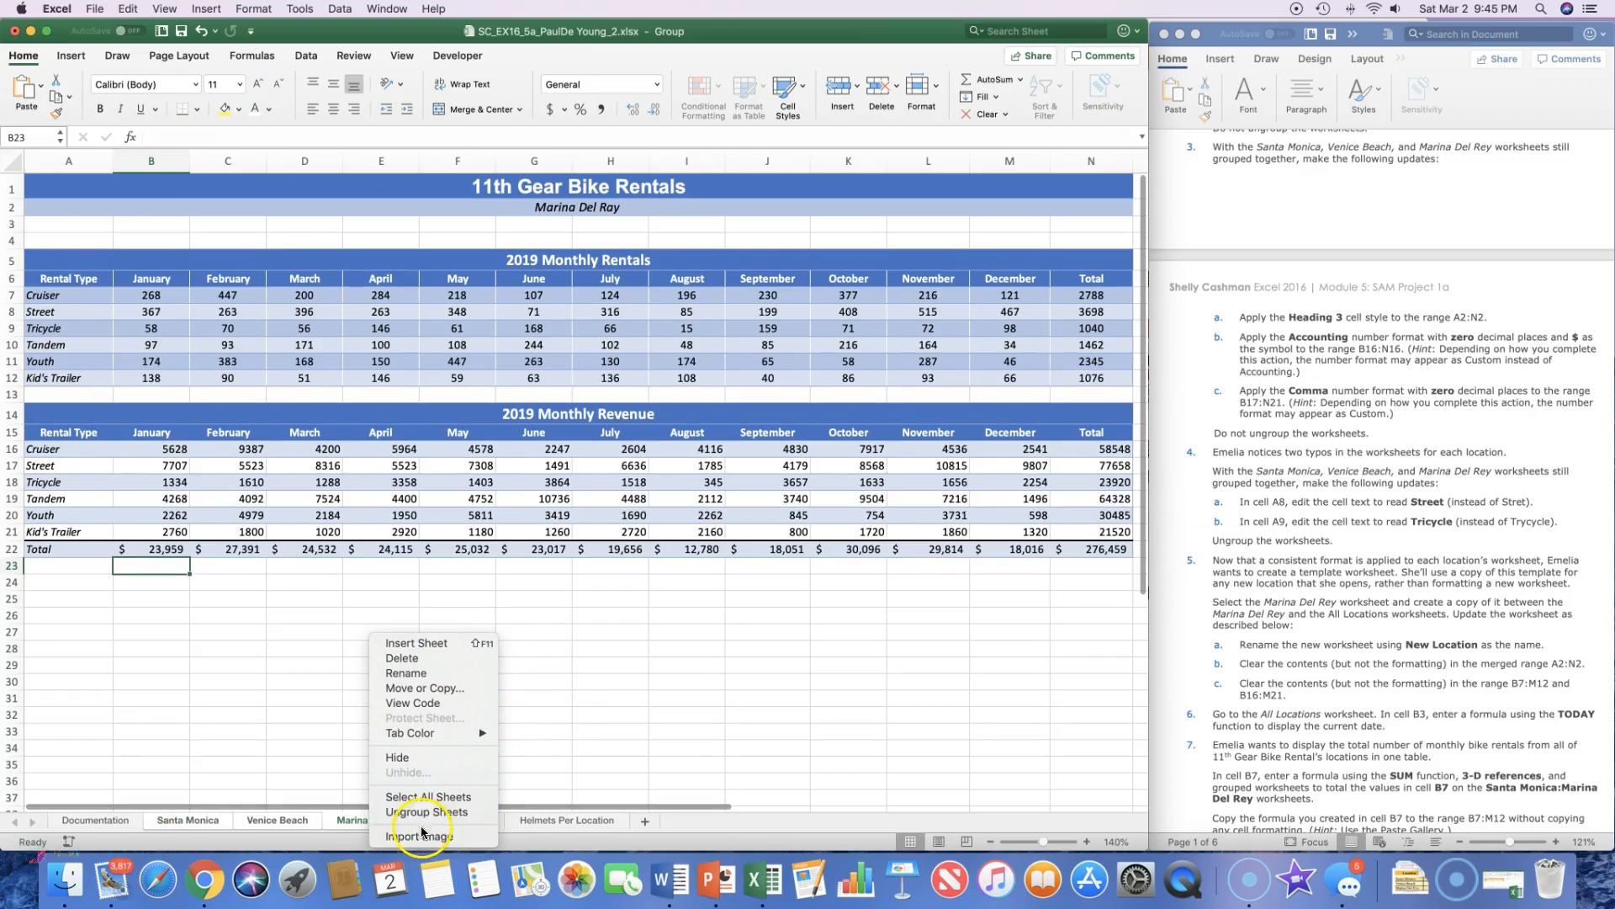
{"action": "left_click", "coordinate": [422, 814]}
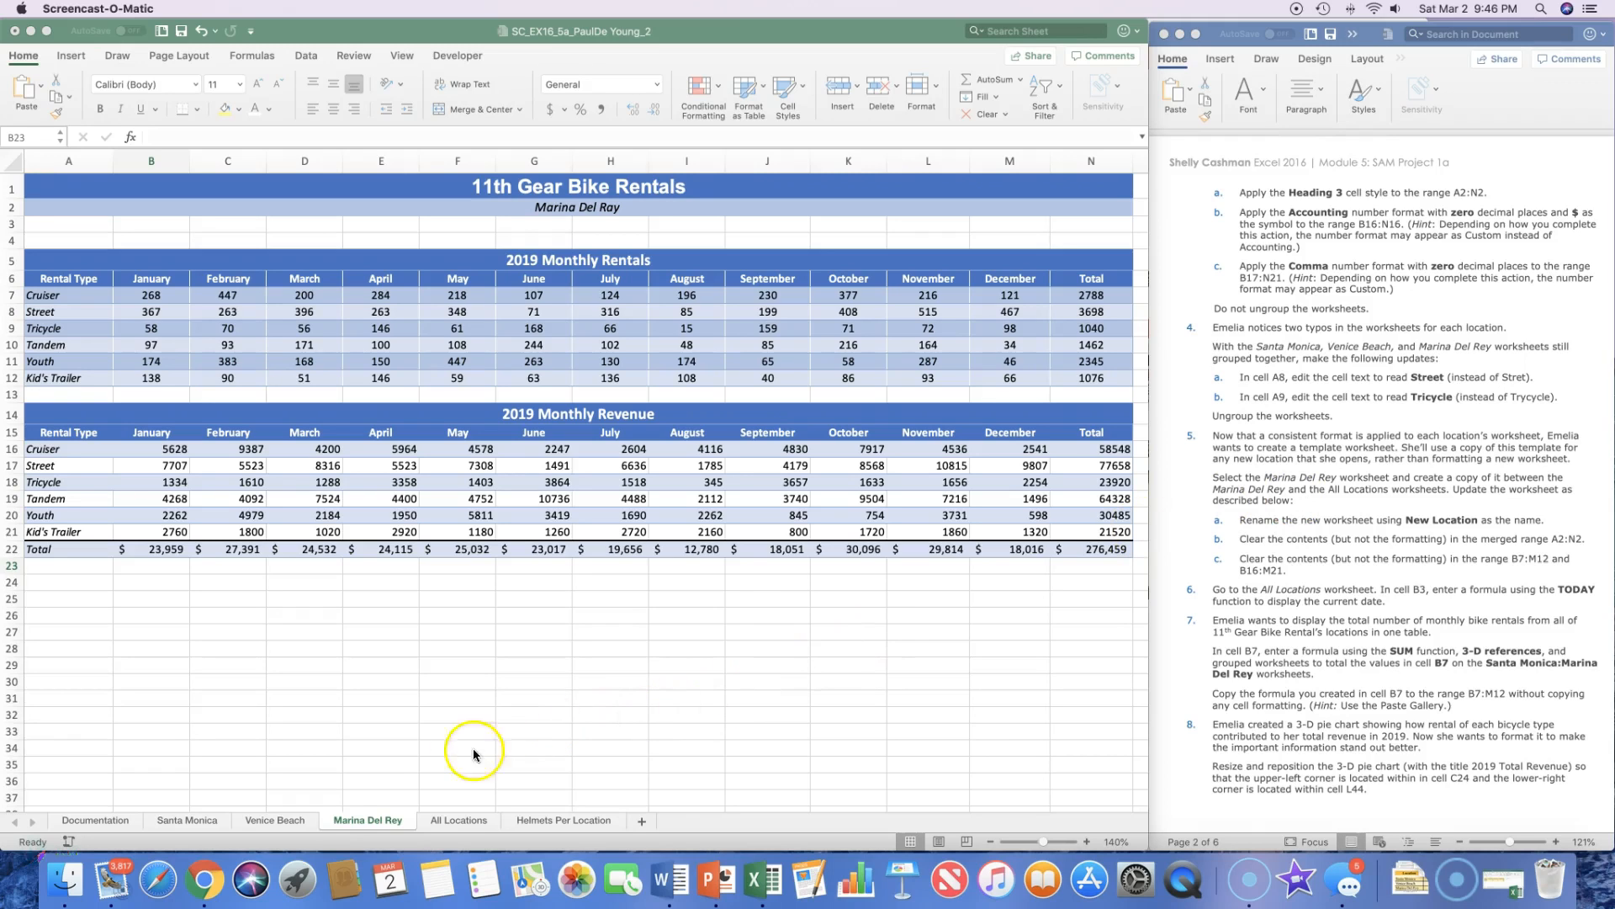
{"action": "right_click", "coordinate": [399, 820]}
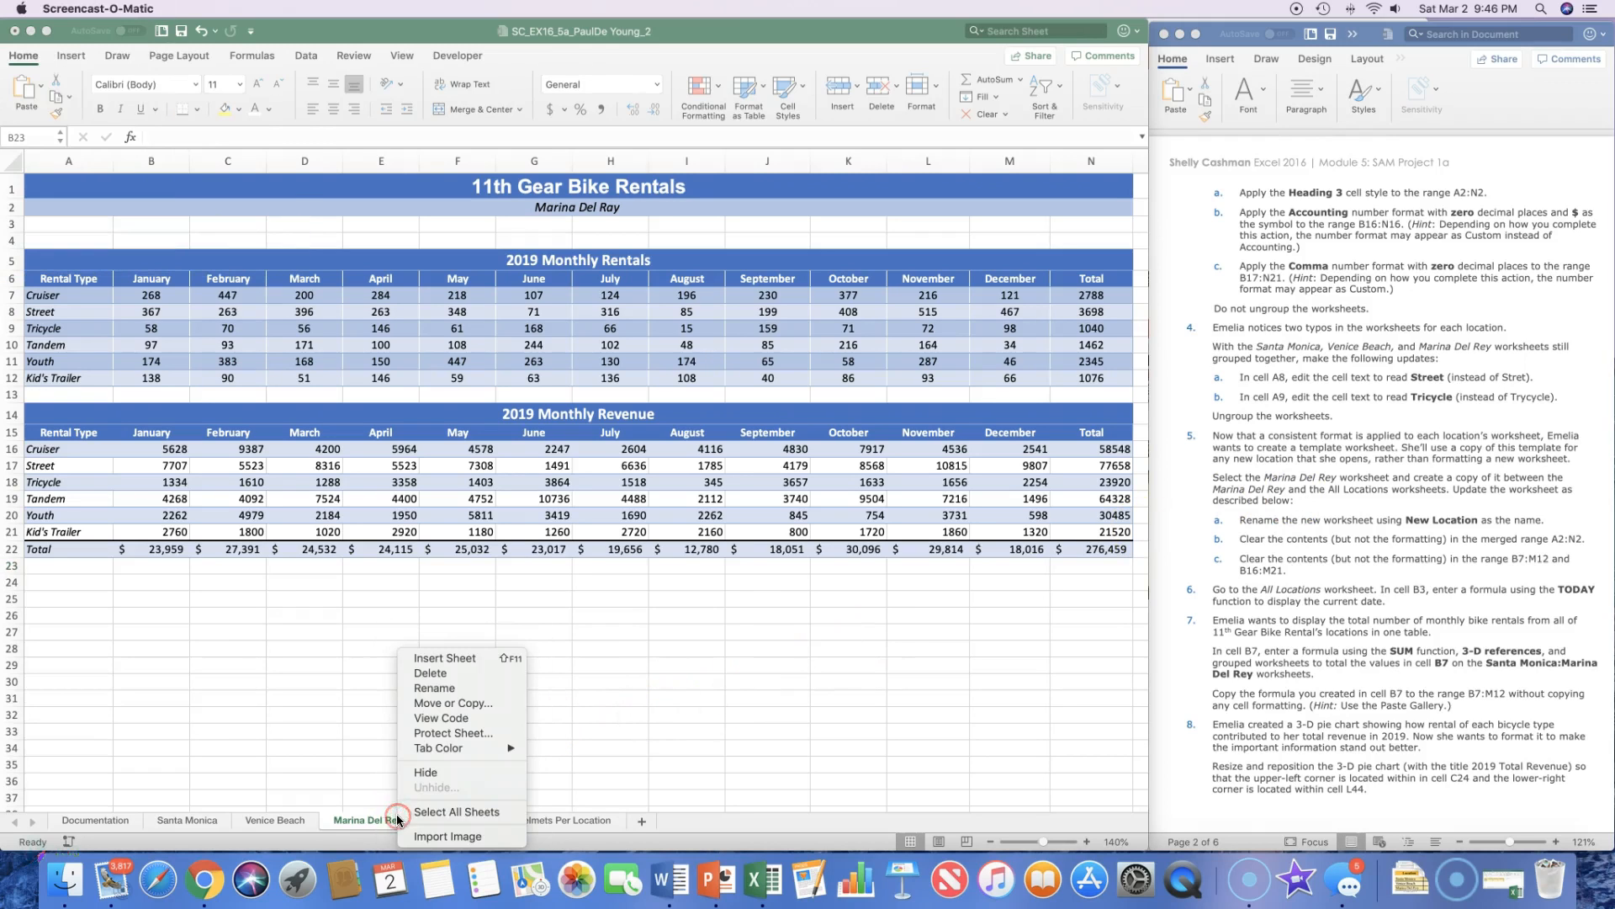
{"action": "left_click", "coordinate": [435, 704]}
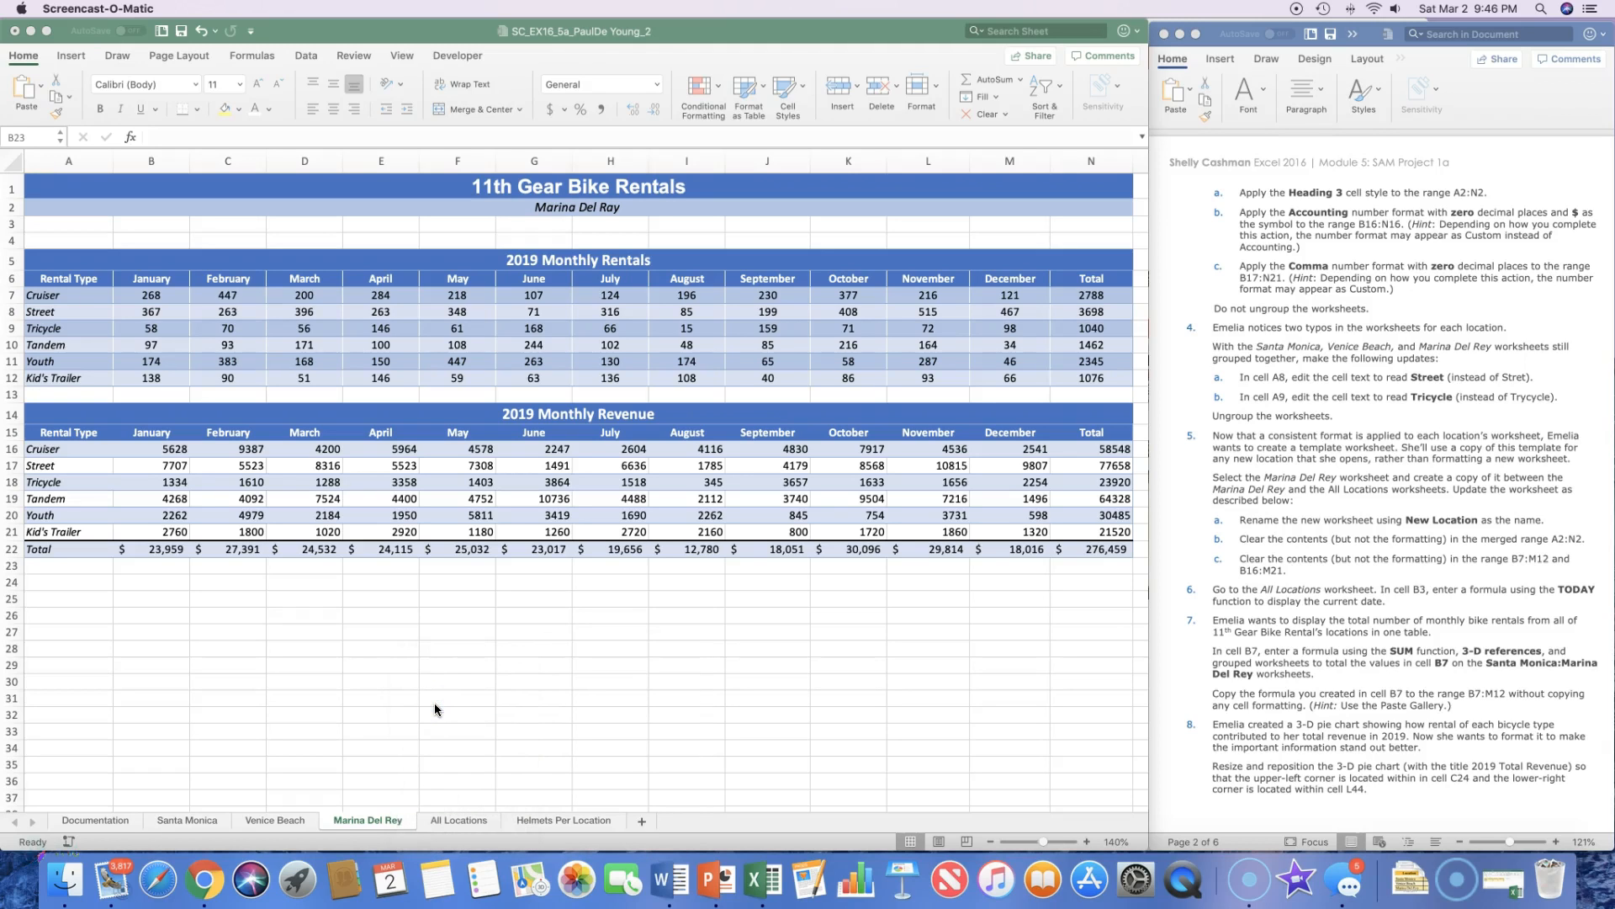
{"action": "left_click", "coordinate": [367, 822]}
{"action": "right_click", "coordinate": [368, 823]}
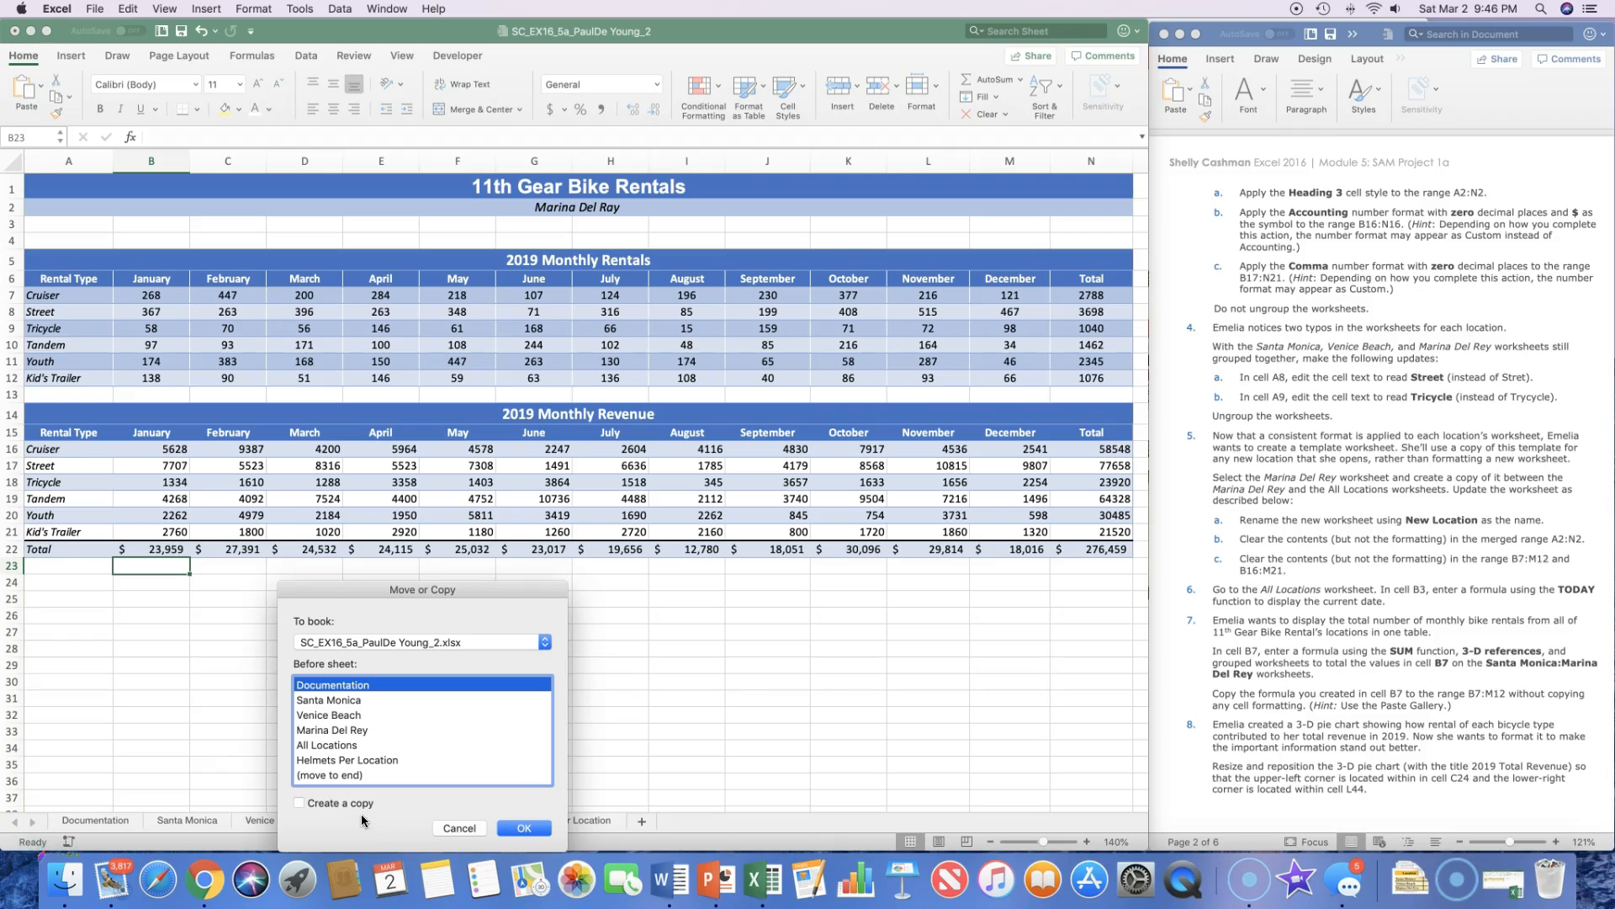
{"action": "left_click", "coordinate": [317, 785]}
{"action": "left_click", "coordinate": [299, 803]}
{"action": "left_click", "coordinate": [299, 805]}
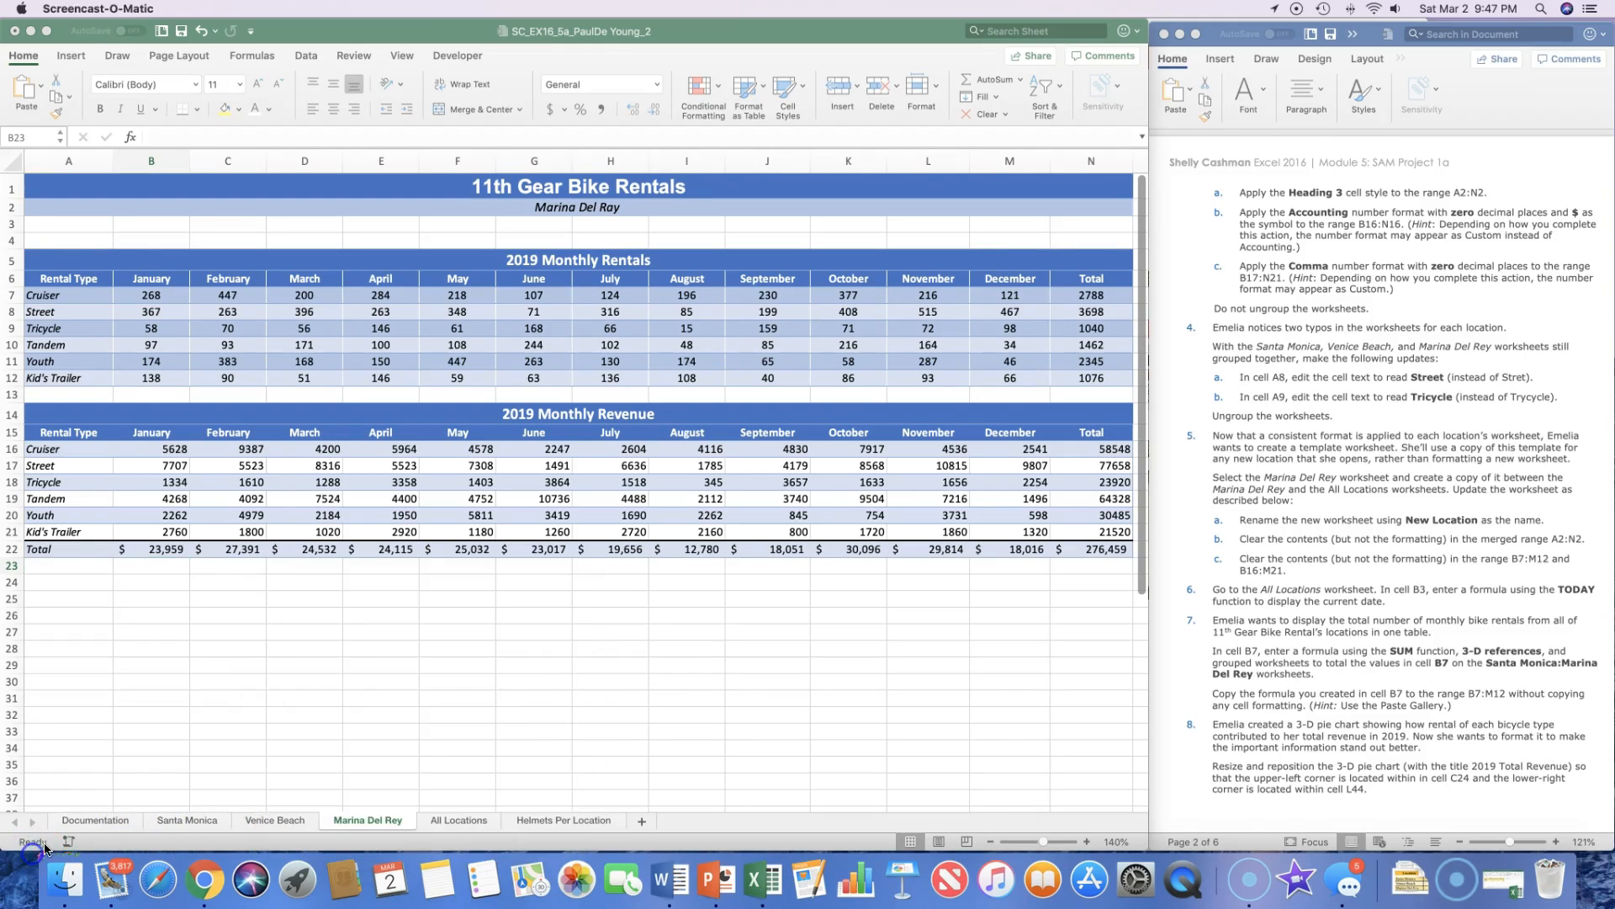
{"action": "right_click", "coordinate": [367, 822]}
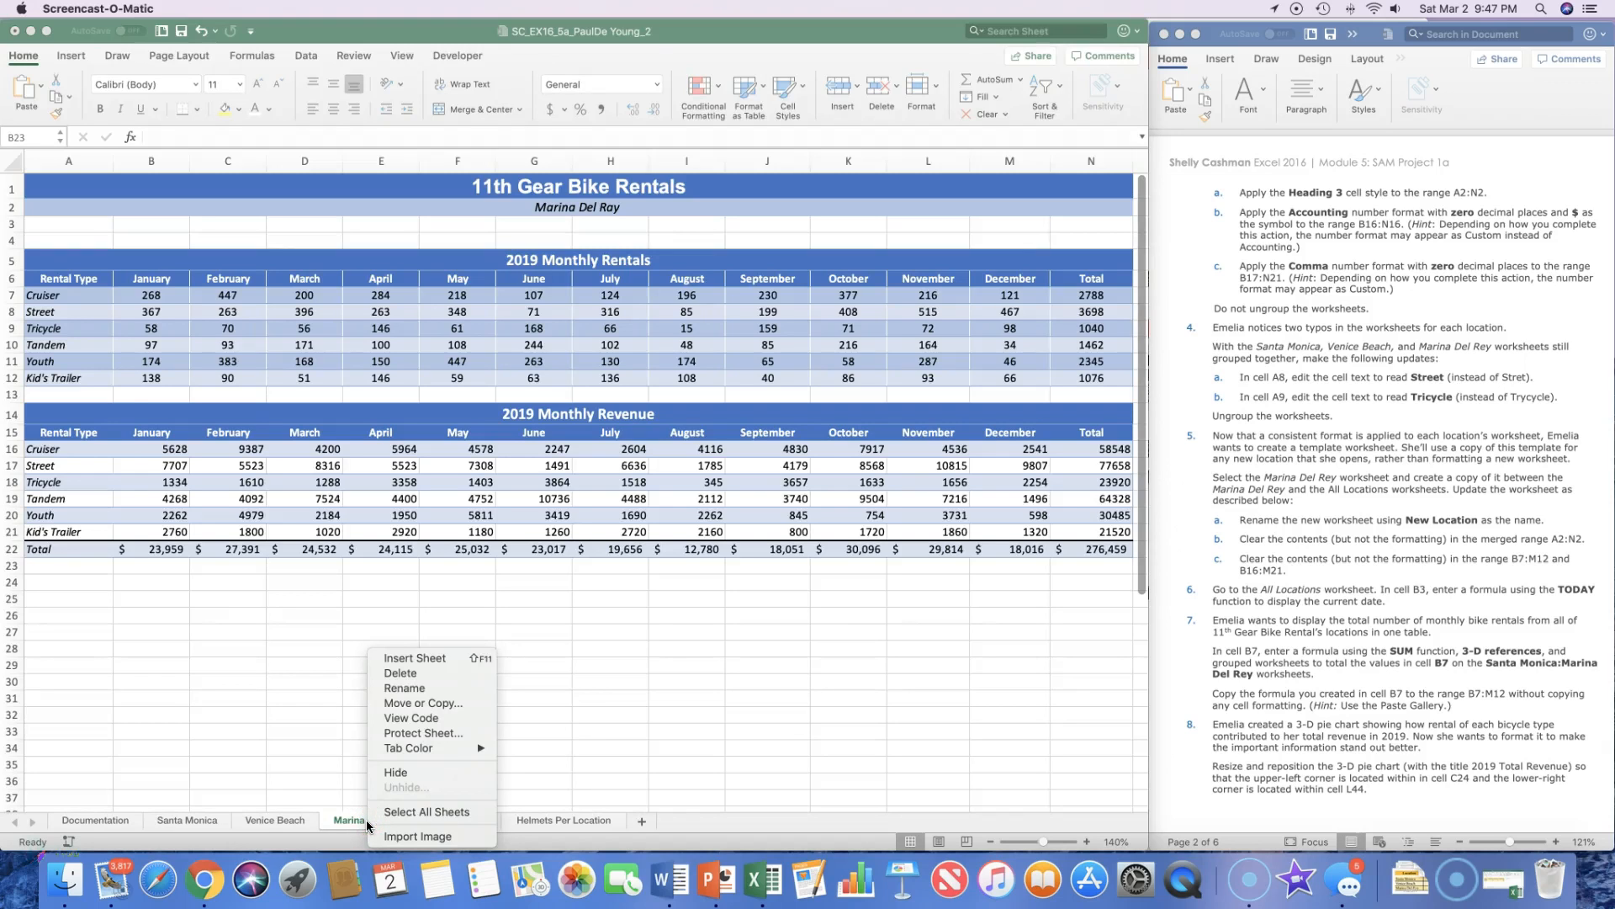
{"action": "left_click", "coordinate": [422, 705]}
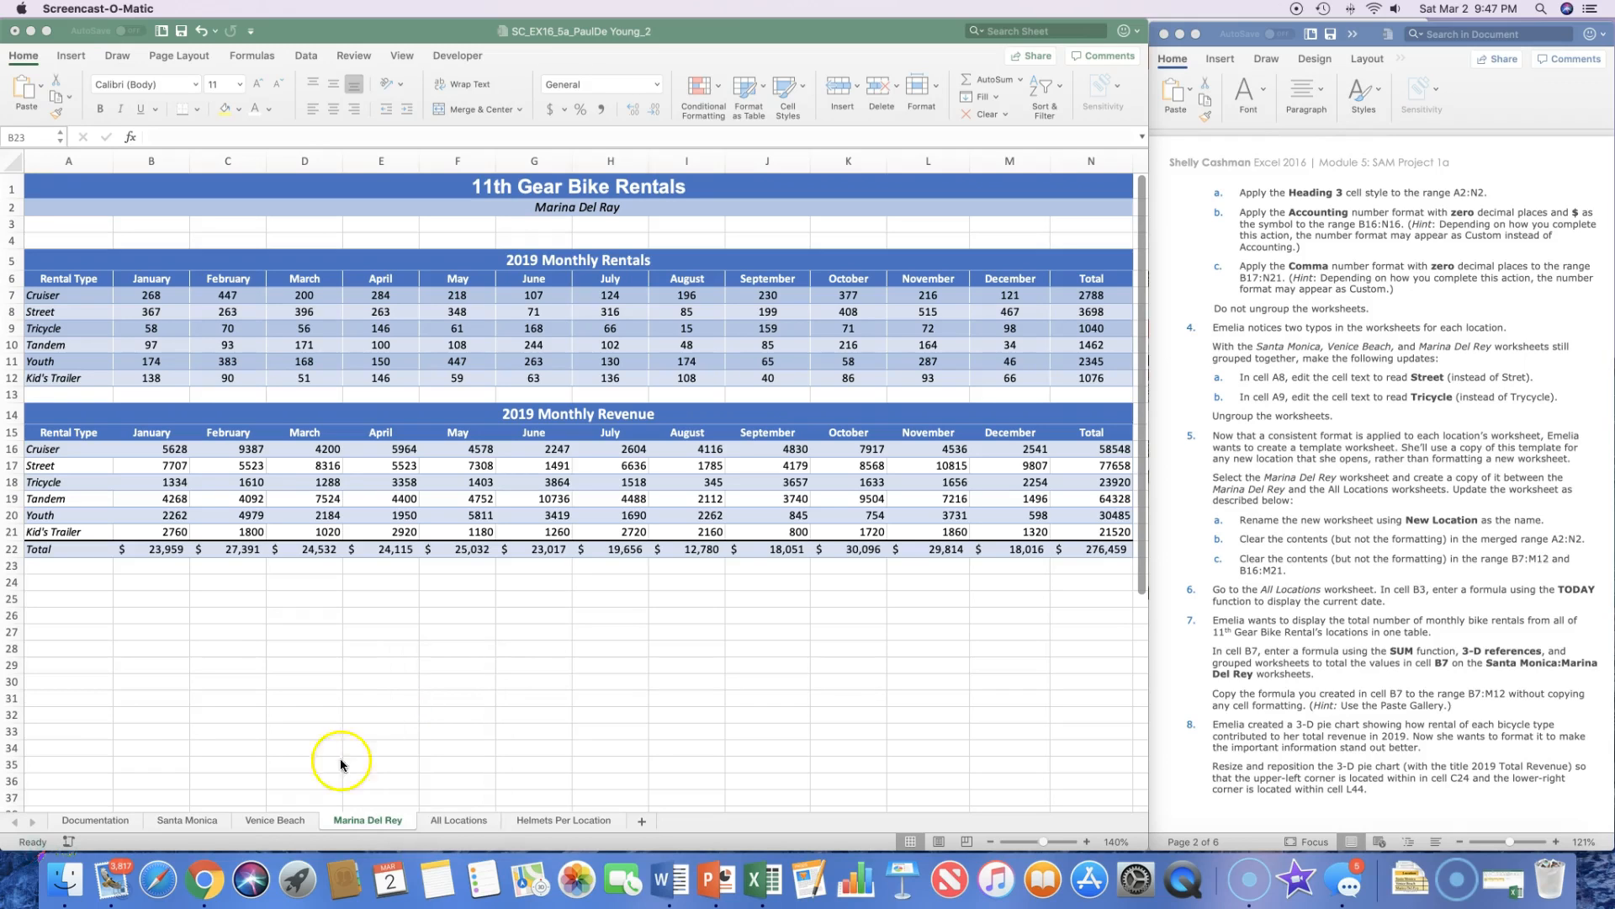
{"action": "right_click", "coordinate": [340, 821]}
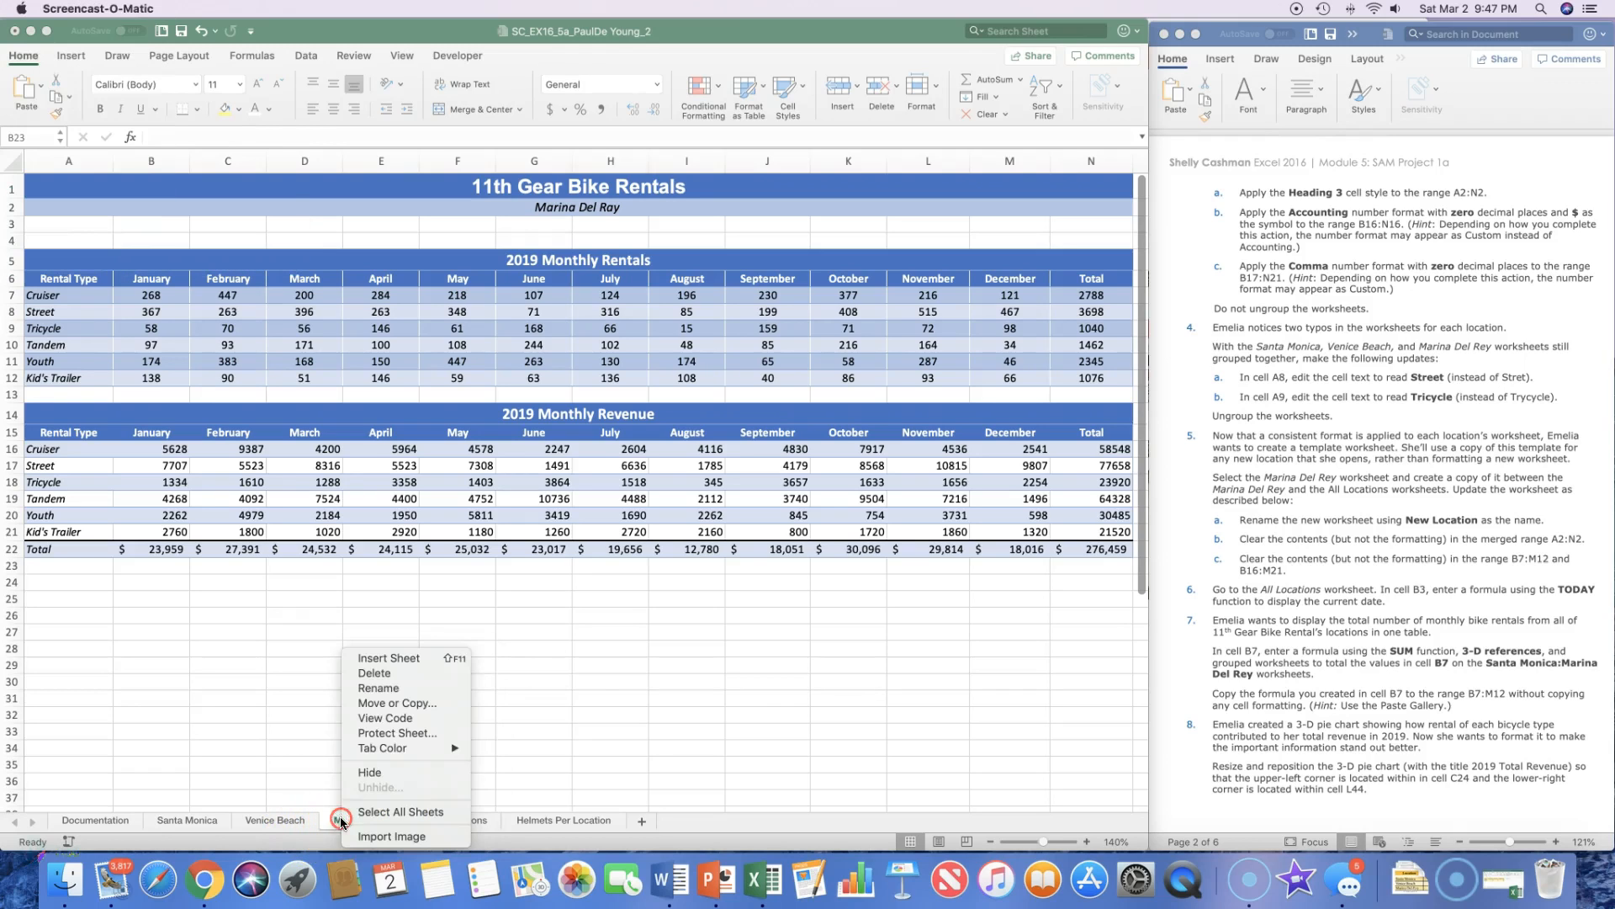
{"action": "left_click", "coordinate": [388, 710]}
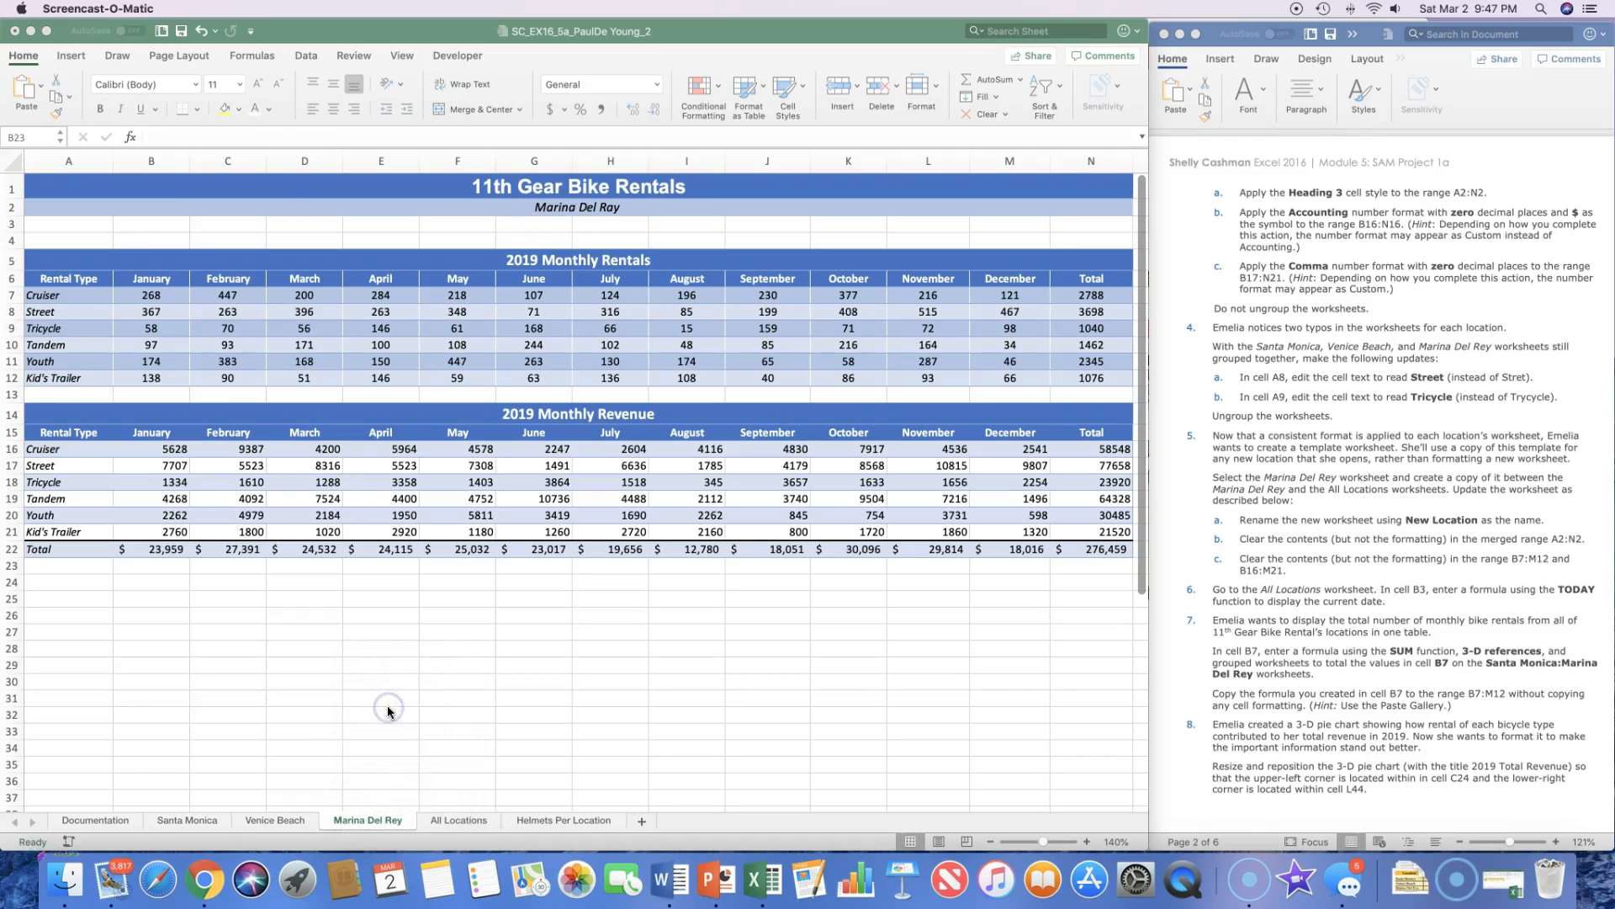
Create a copy of the Marina Del Rey worksheet and place it before the All Locations worksheet
{"action": "right_click", "coordinate": [370, 822]}
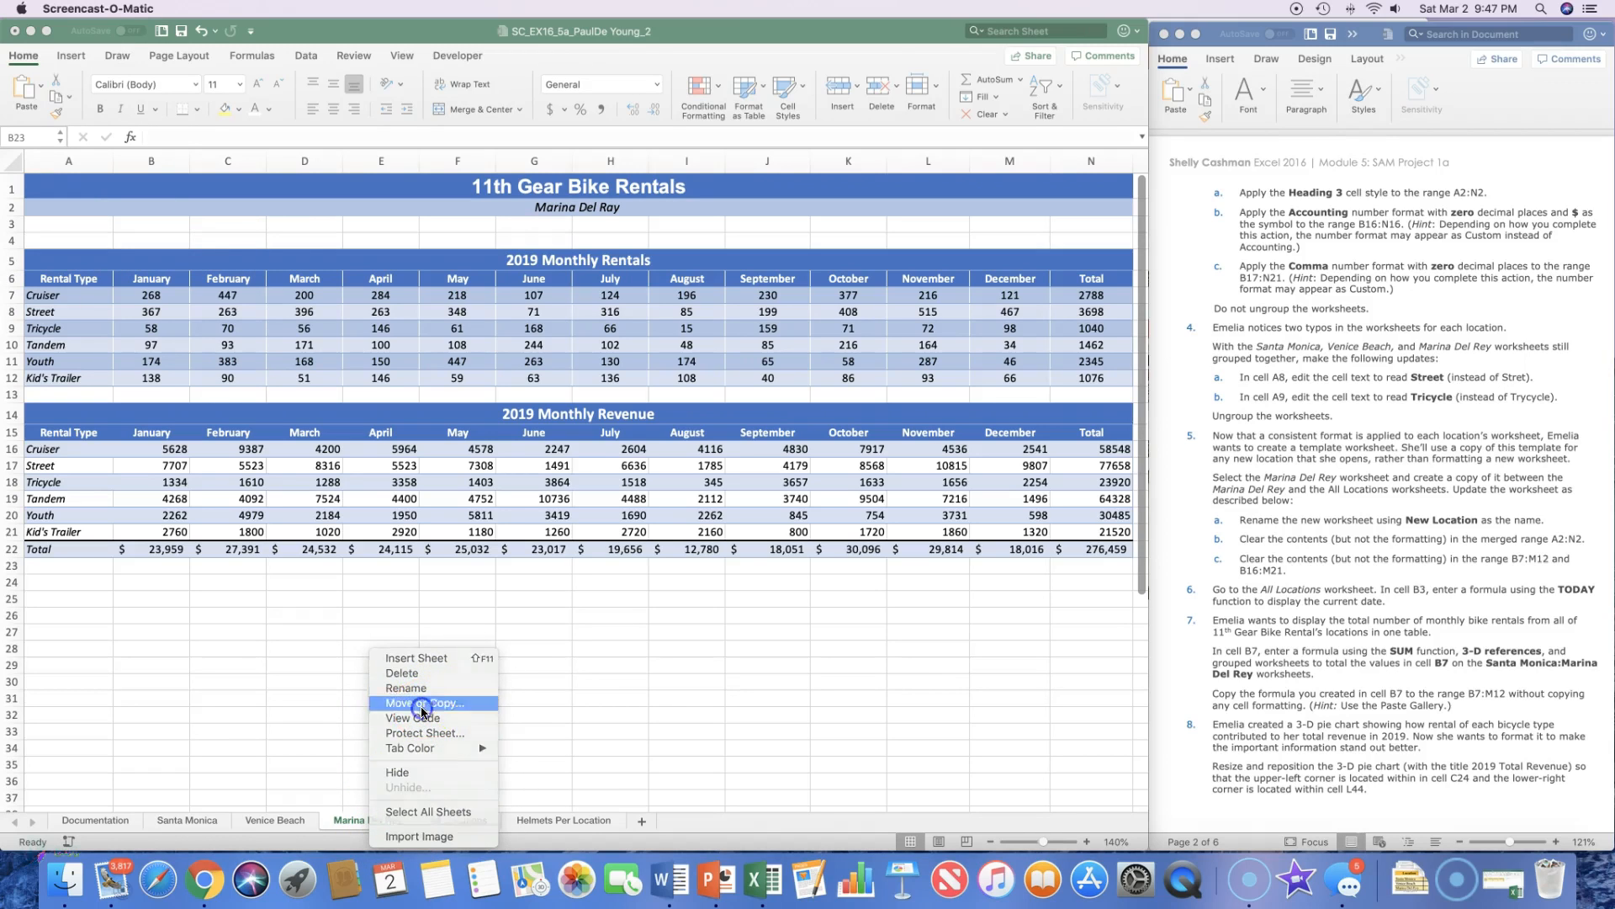
{"action": "left_click", "coordinate": [422, 705]}
{"action": "left_click", "coordinate": [360, 820]}
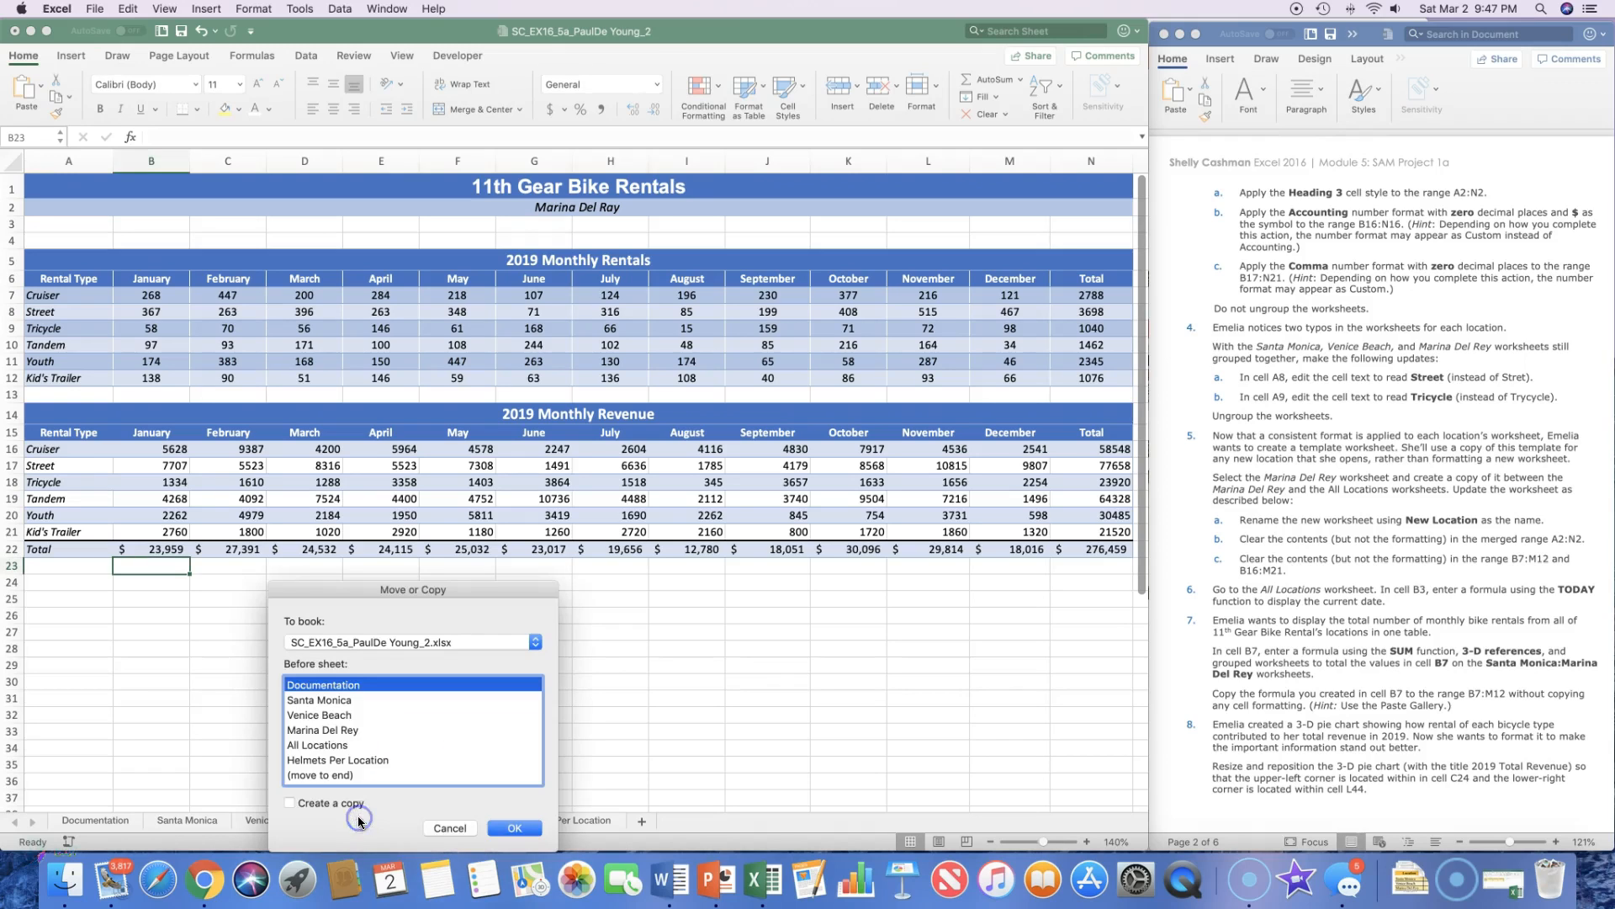
{"action": "left_click", "coordinate": [289, 804]}
{"action": "left_click", "coordinate": [308, 746]}
{"action": "left_click", "coordinate": [514, 827]}
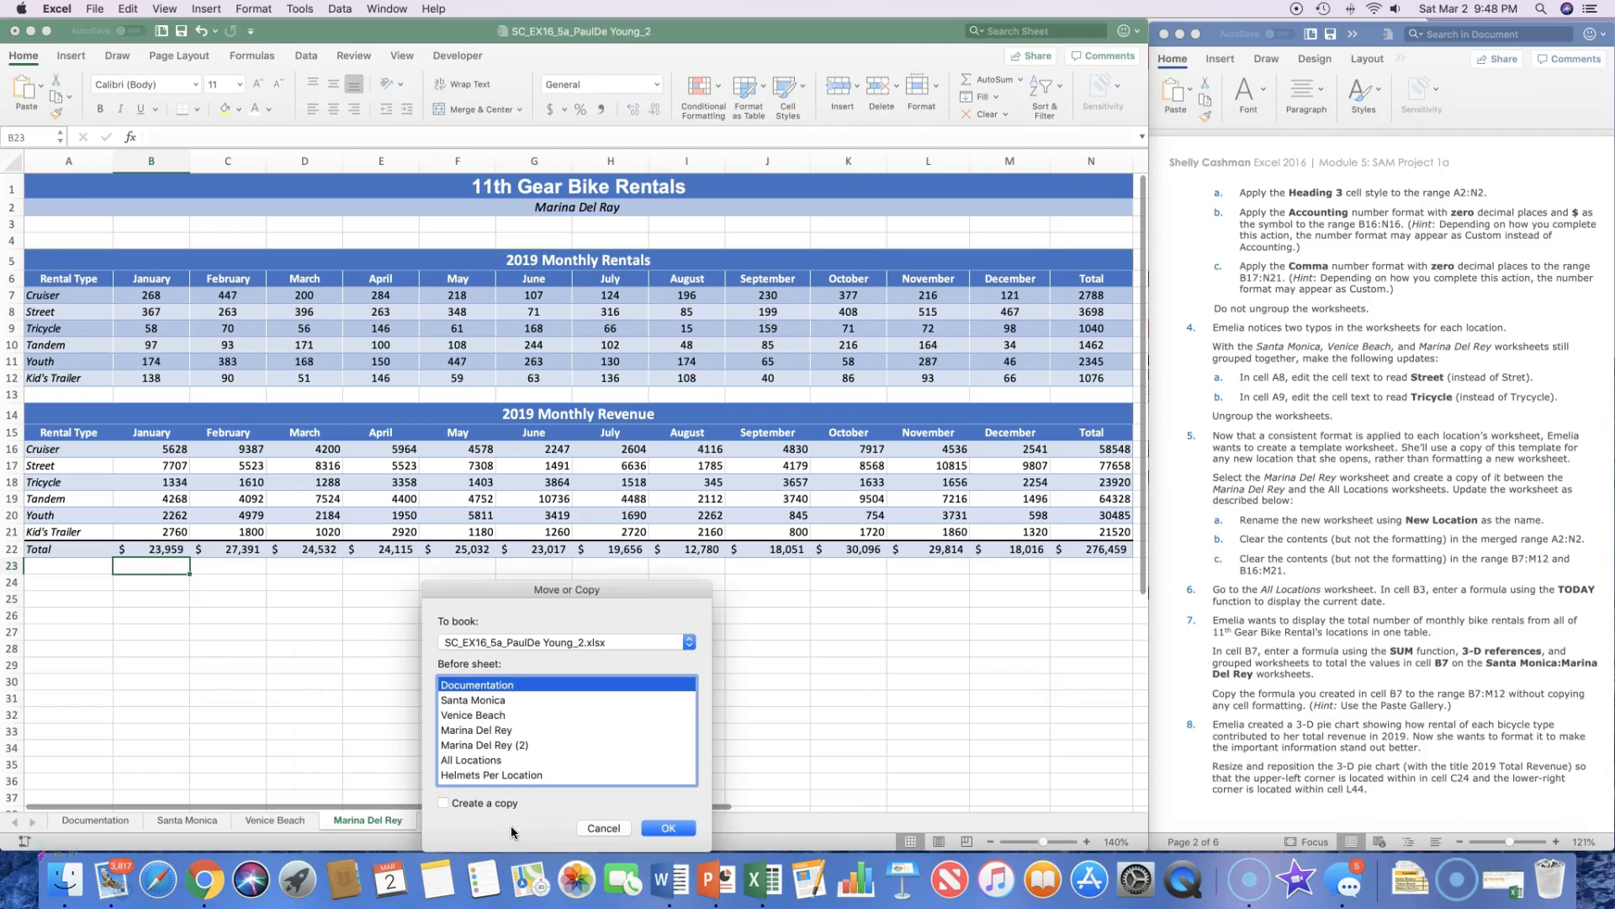
Create another copy of the Marina Del Rey worksheet before Documentation and cancel any further move or copy
{"action": "left_click", "coordinate": [482, 805]}
{"action": "left_click", "coordinate": [667, 827]}
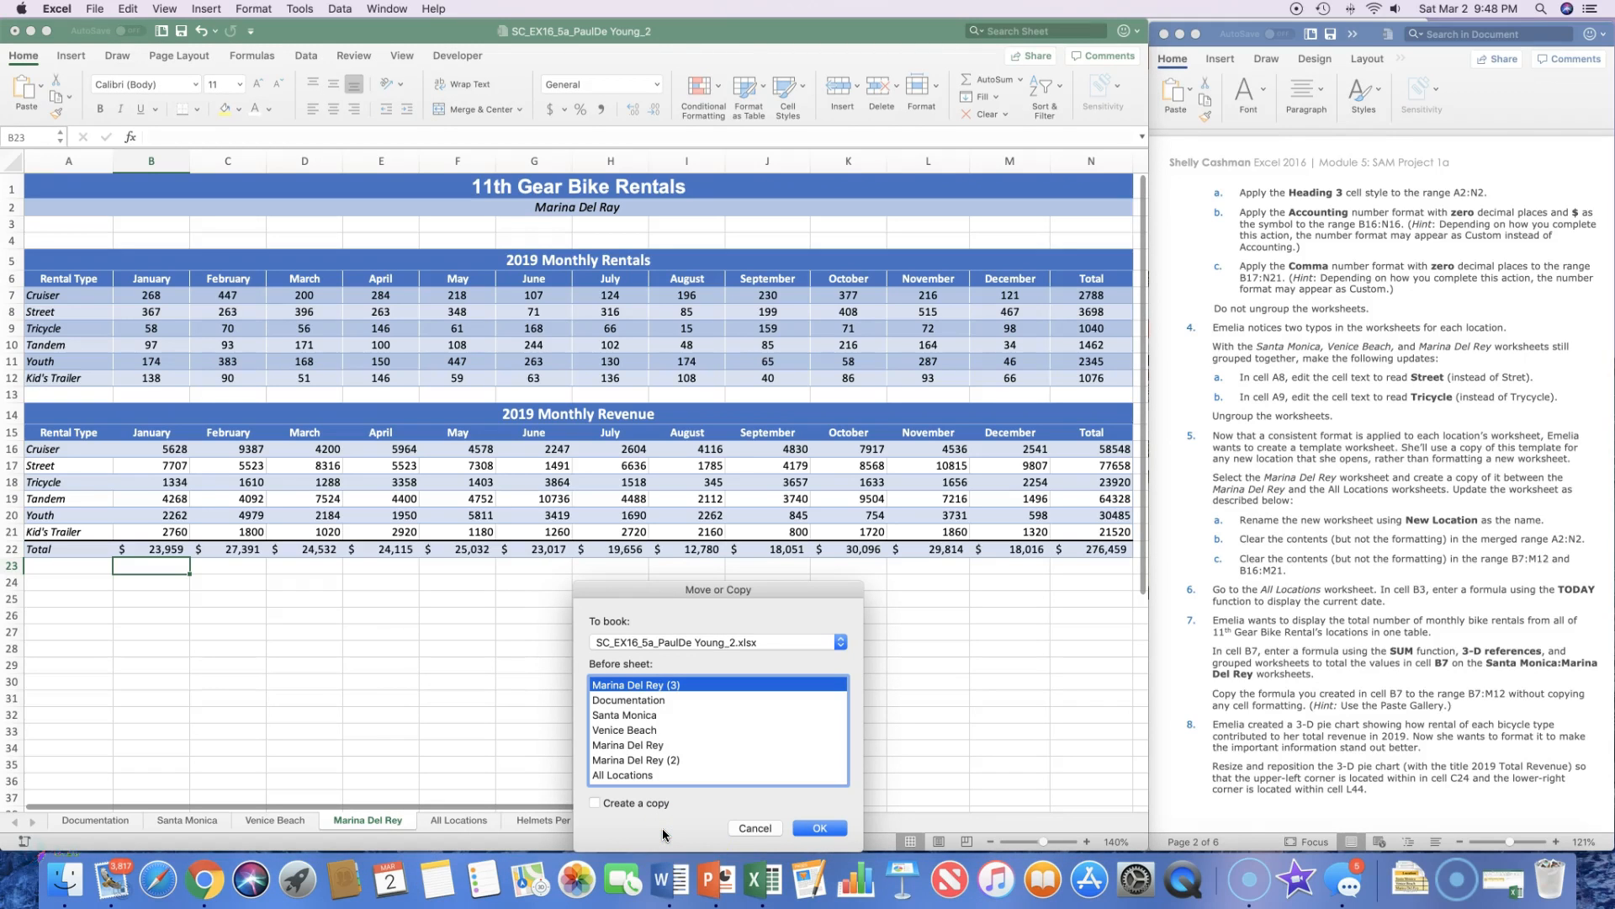
{"action": "left_click", "coordinate": [755, 829]}
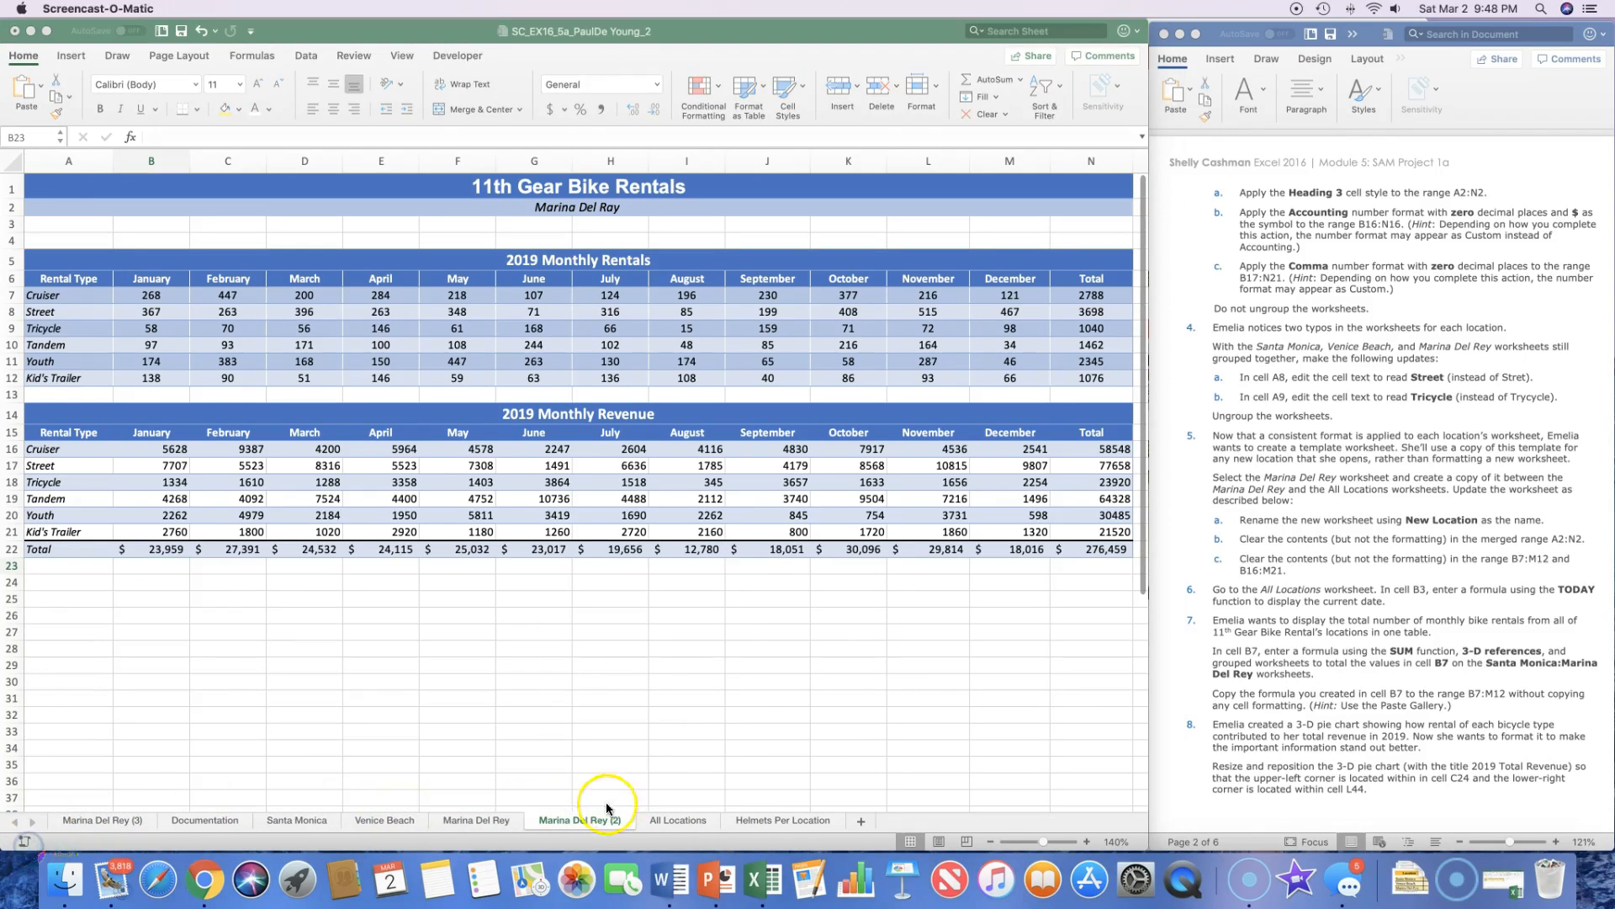
Rename the copied worksheet between Marina Del Rey and All Locations as New Location
{"action": "left_click", "coordinate": [587, 820]}
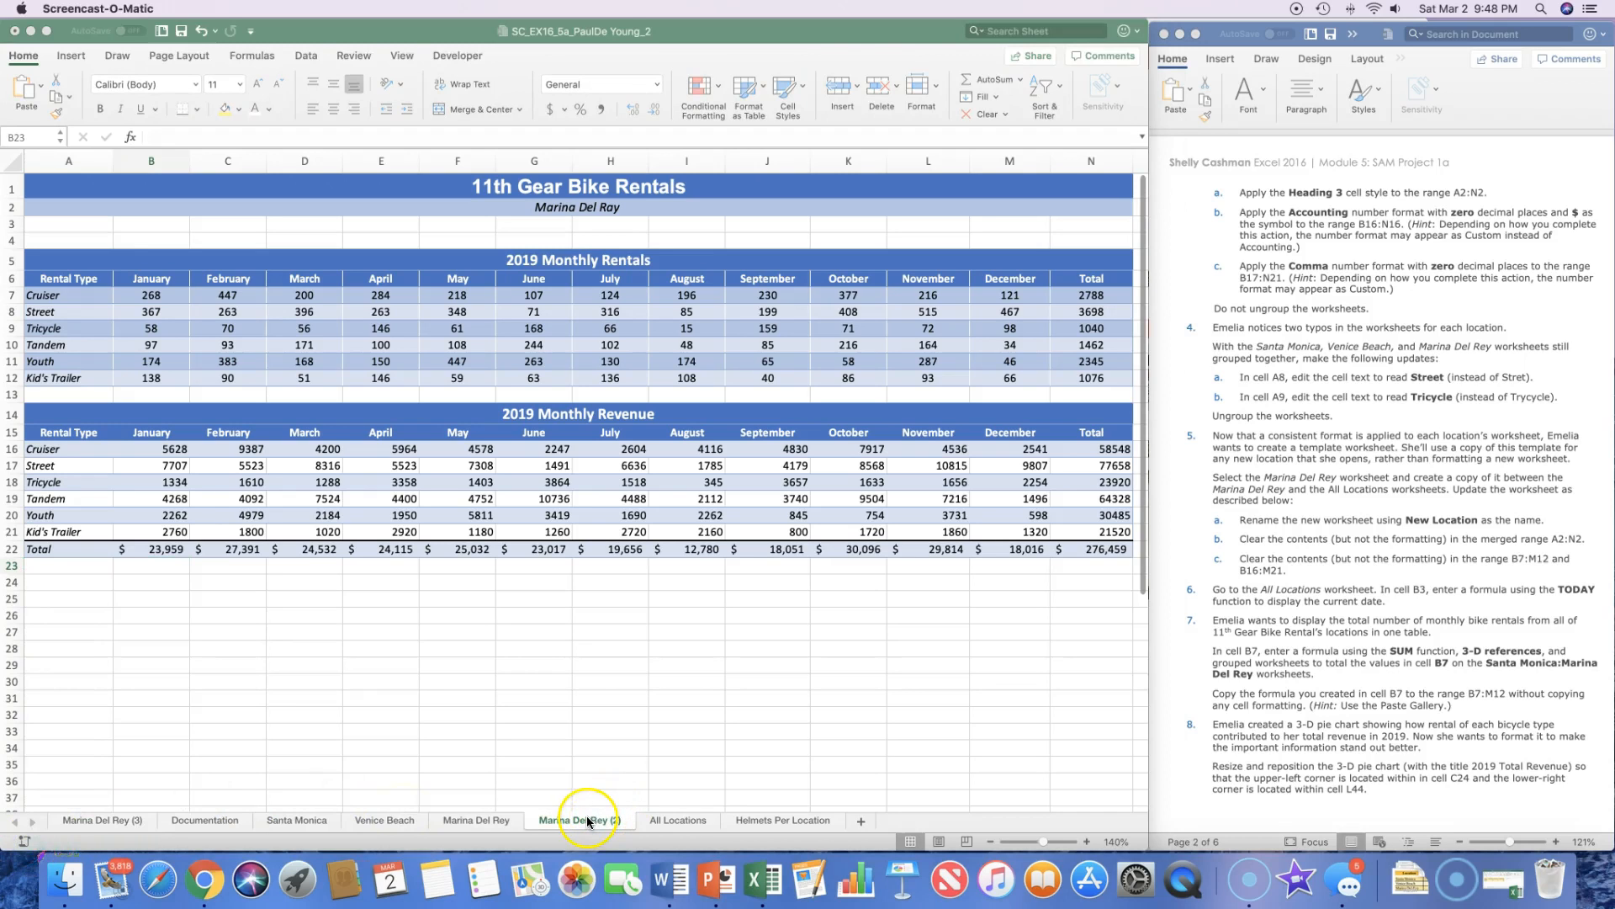
{"action": "right_click", "coordinate": [587, 820]}
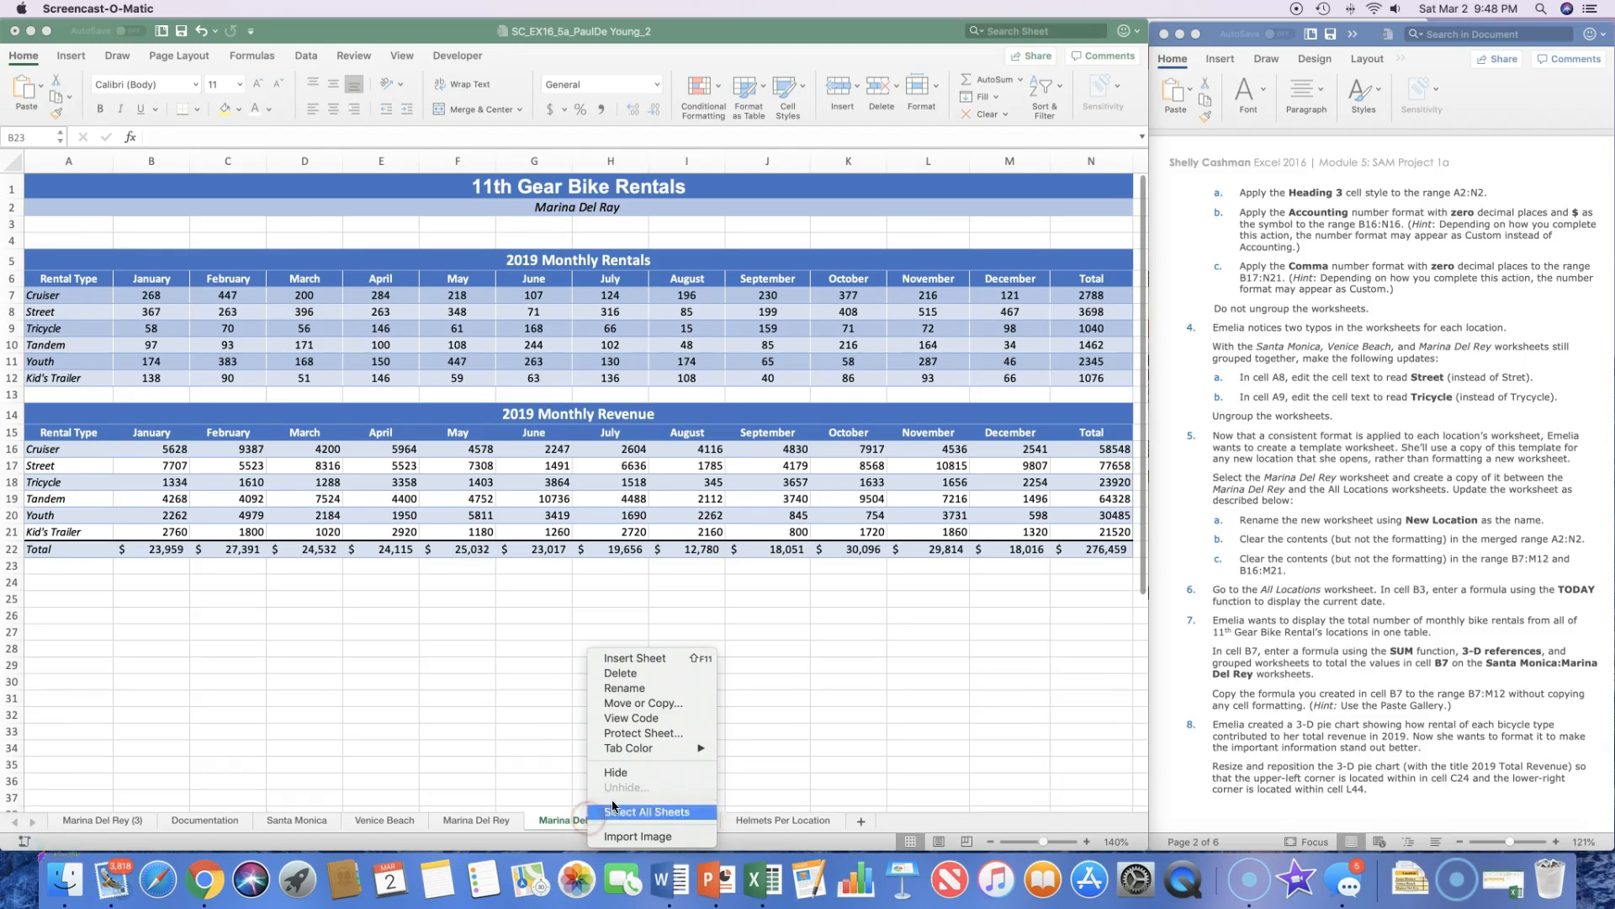
{"action": "left_click", "coordinate": [641, 688]}
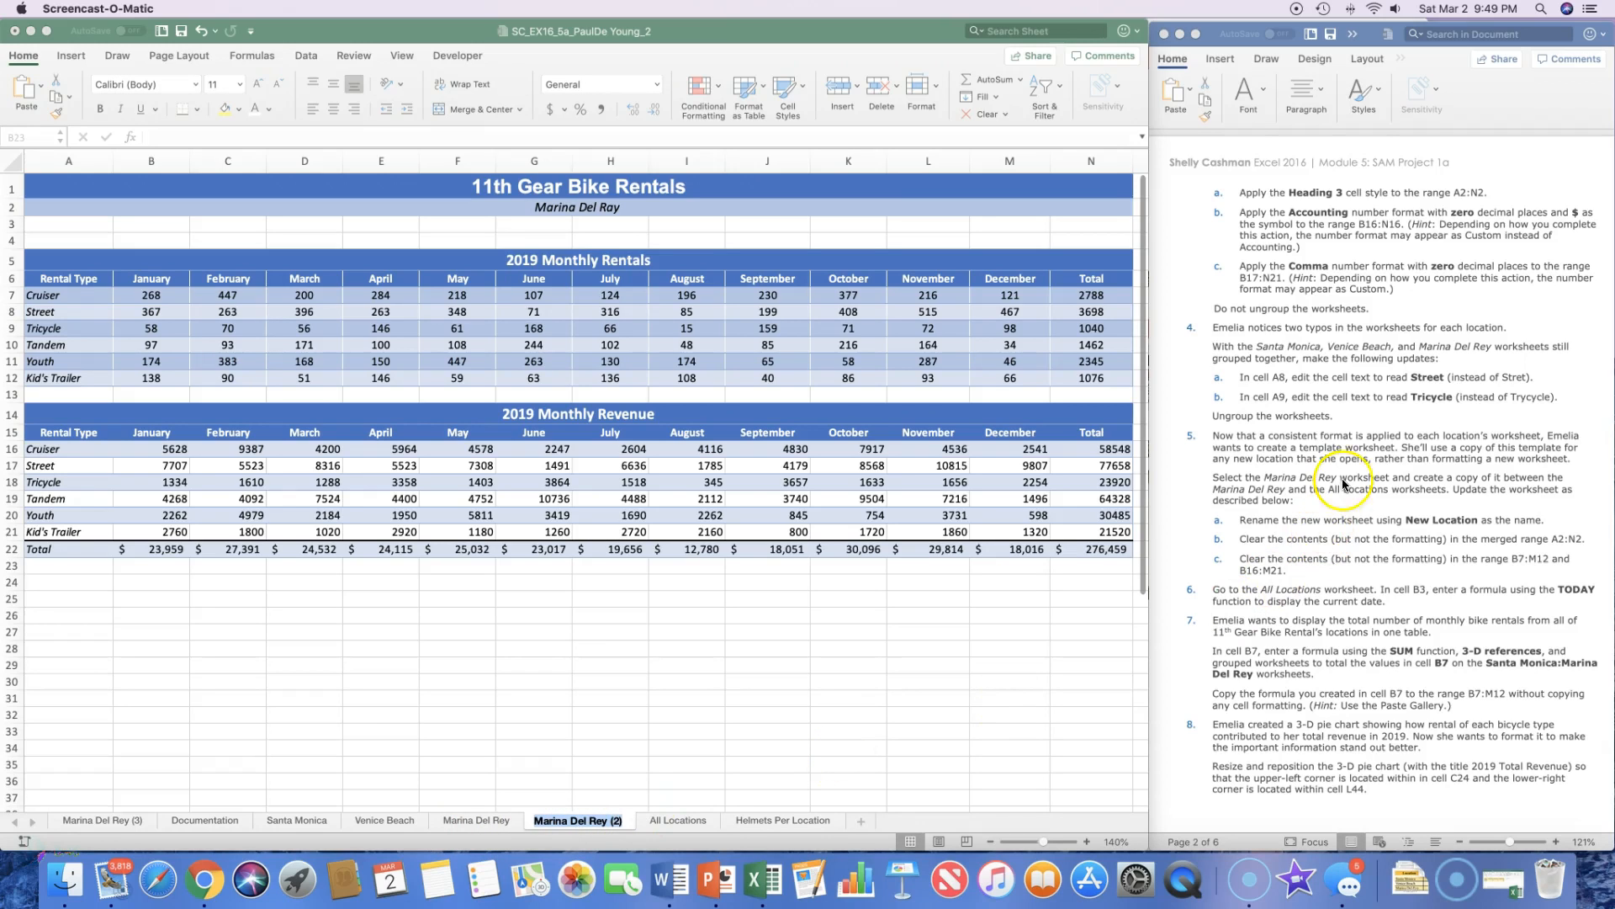
{"action": "left_click", "coordinate": [581, 822]}
{"action": "left_click", "coordinate": [38, 855]}
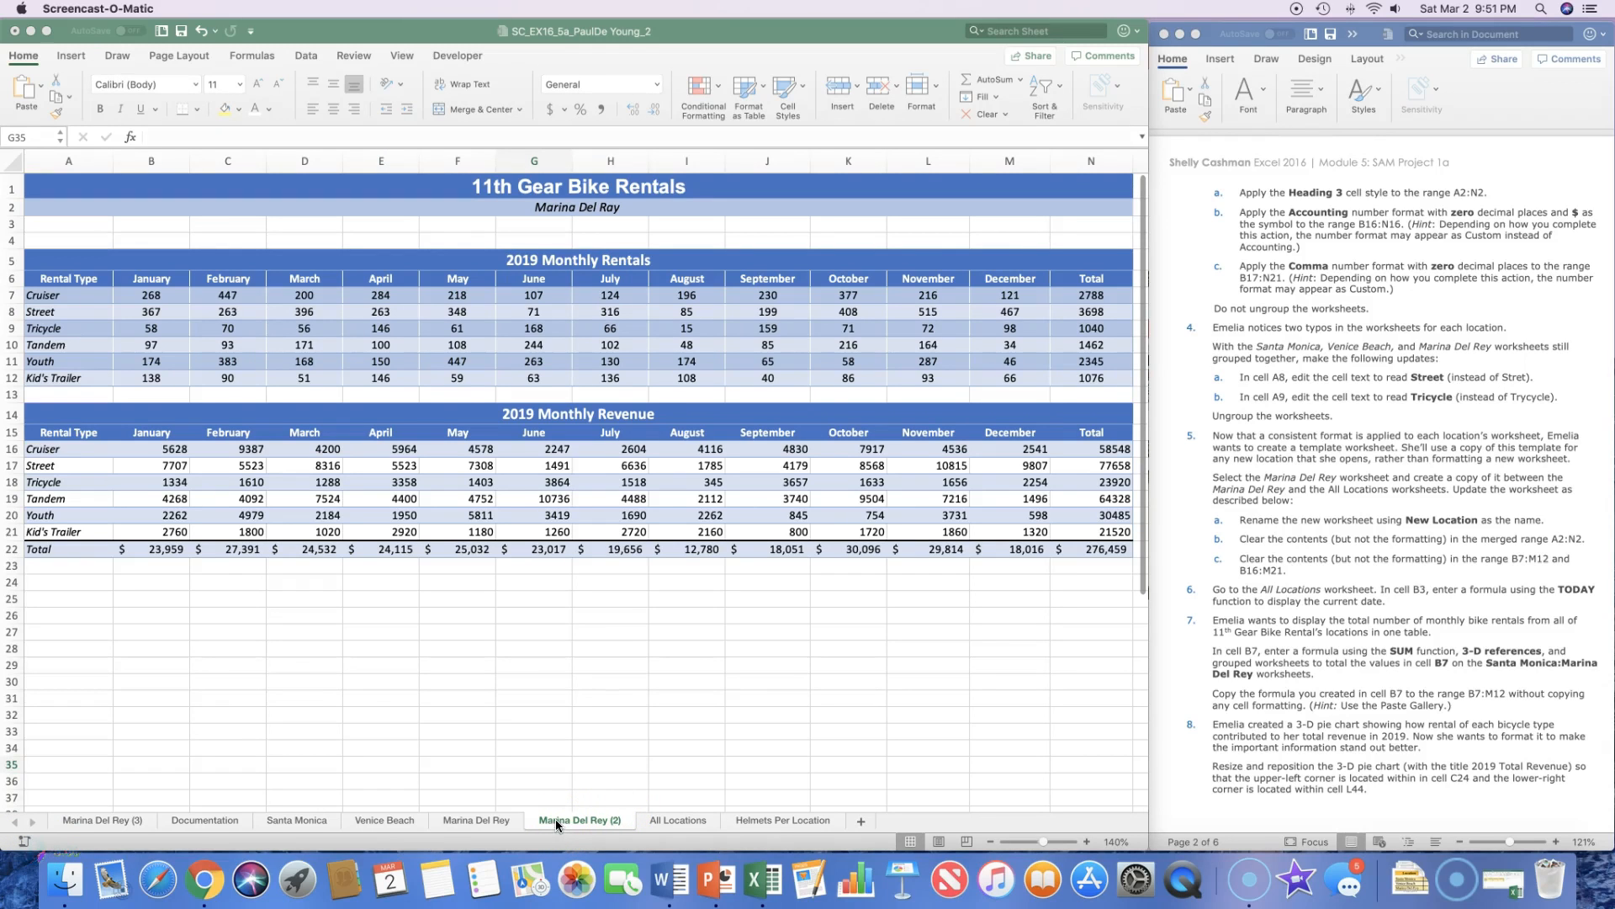
{"action": "double_click", "coordinate": [555, 819]}
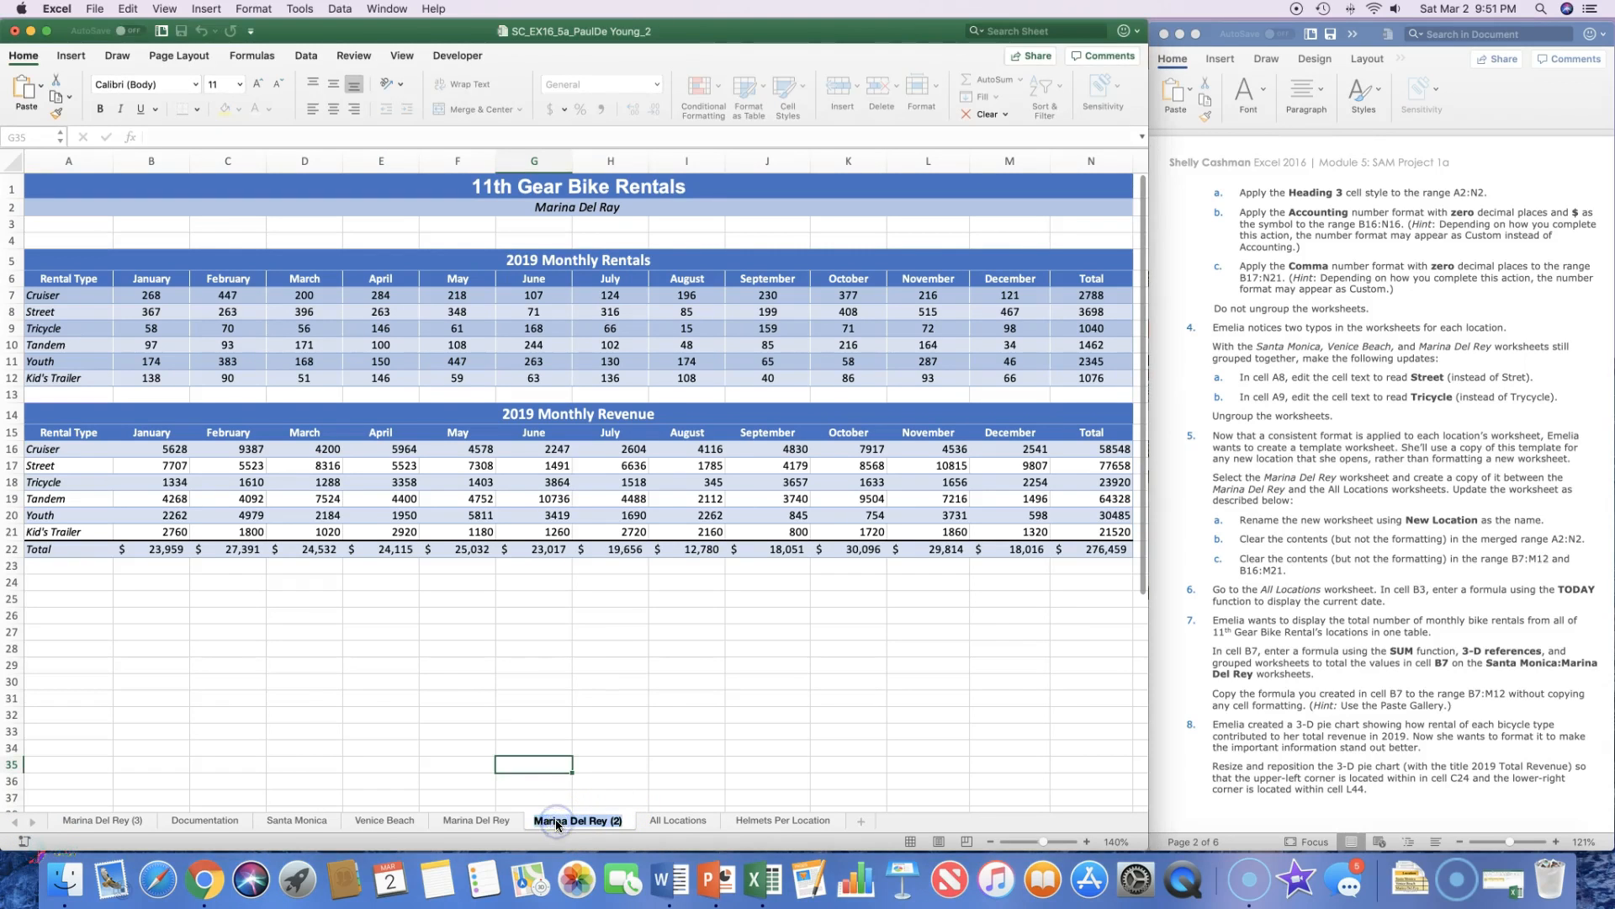
{"action": "left_click_drag", "start_coordinate": [536, 821], "coordinate": [623, 824]}
{"action": "type", "text": "New"}
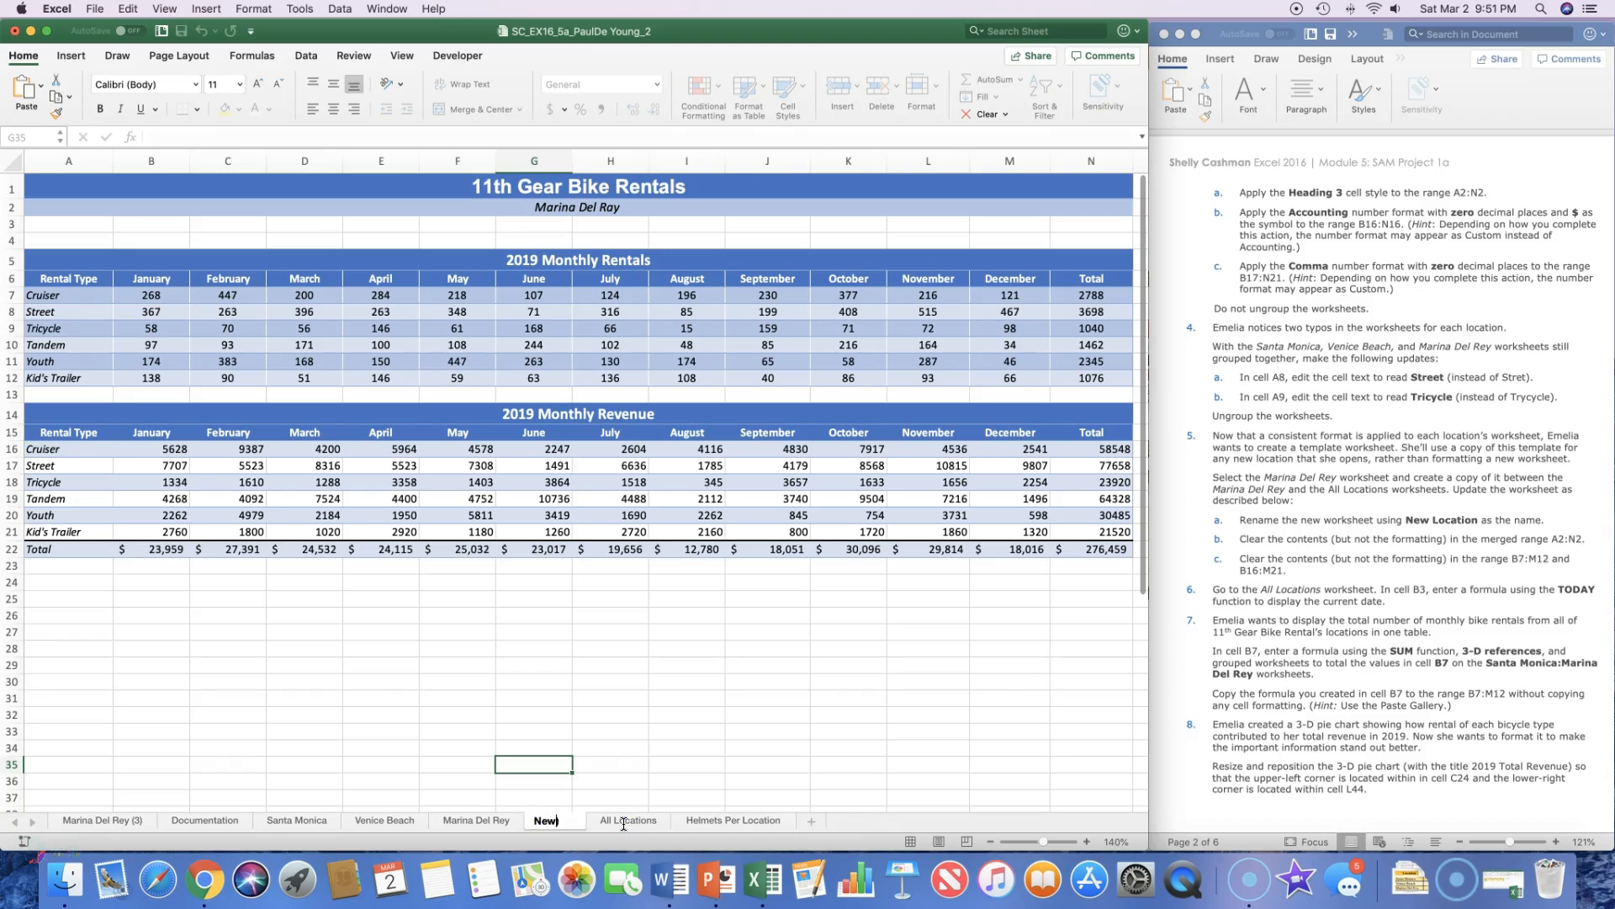
{"action": "type", "text": " Location"}
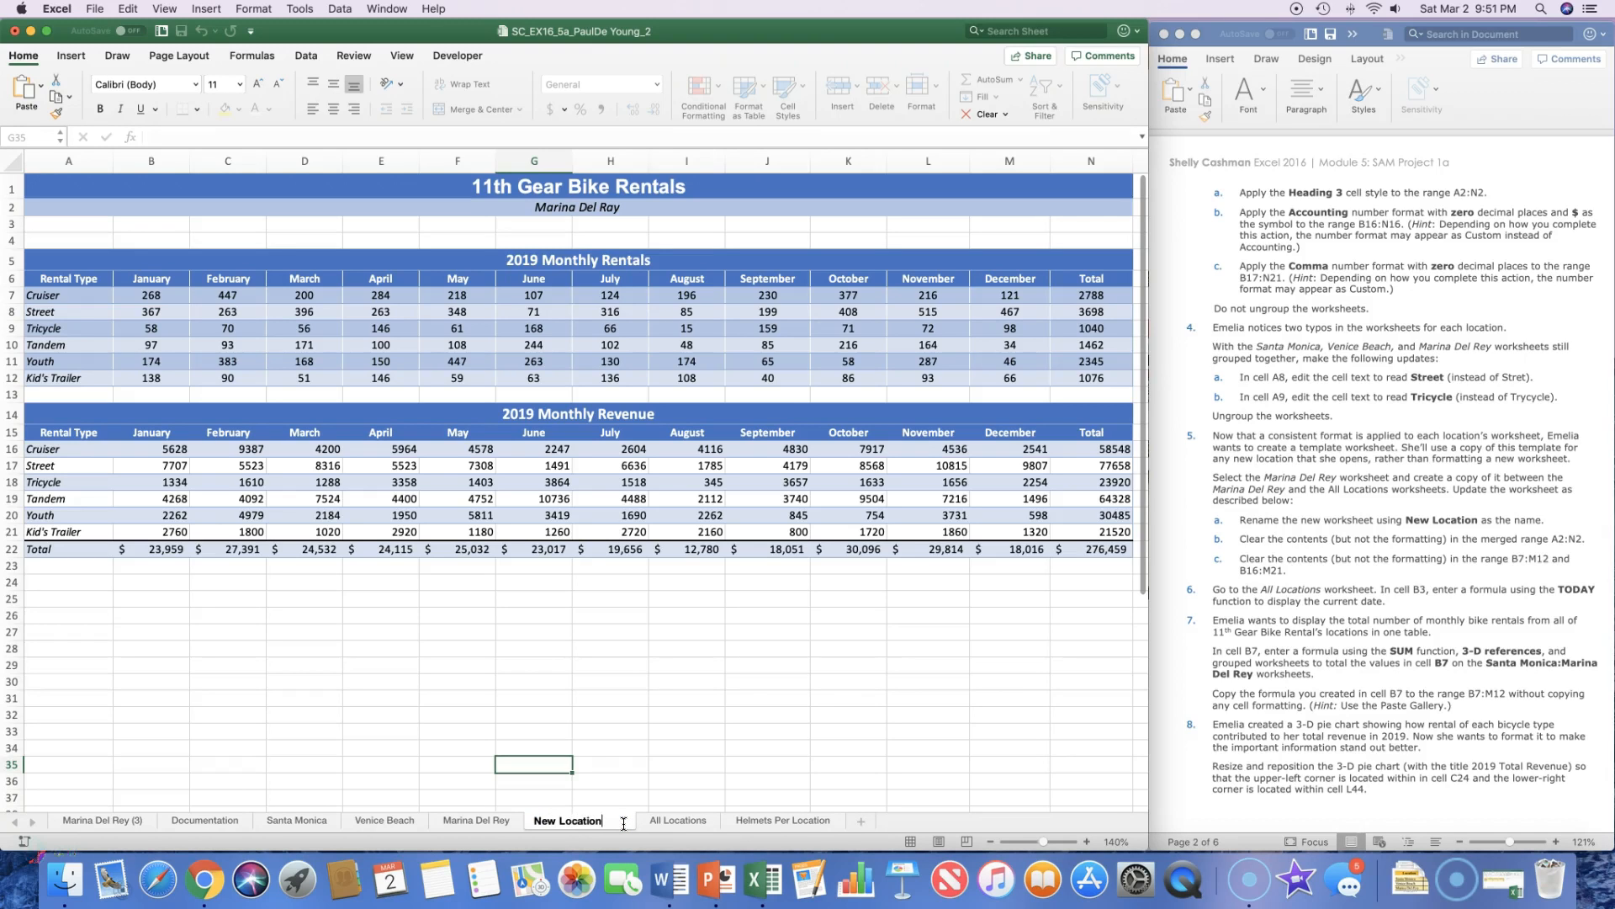
Clear the contents but not the formatting of the merged range A2:N2 on the New Location worksheet
{"action": "left_click", "coordinate": [1304, 552]}
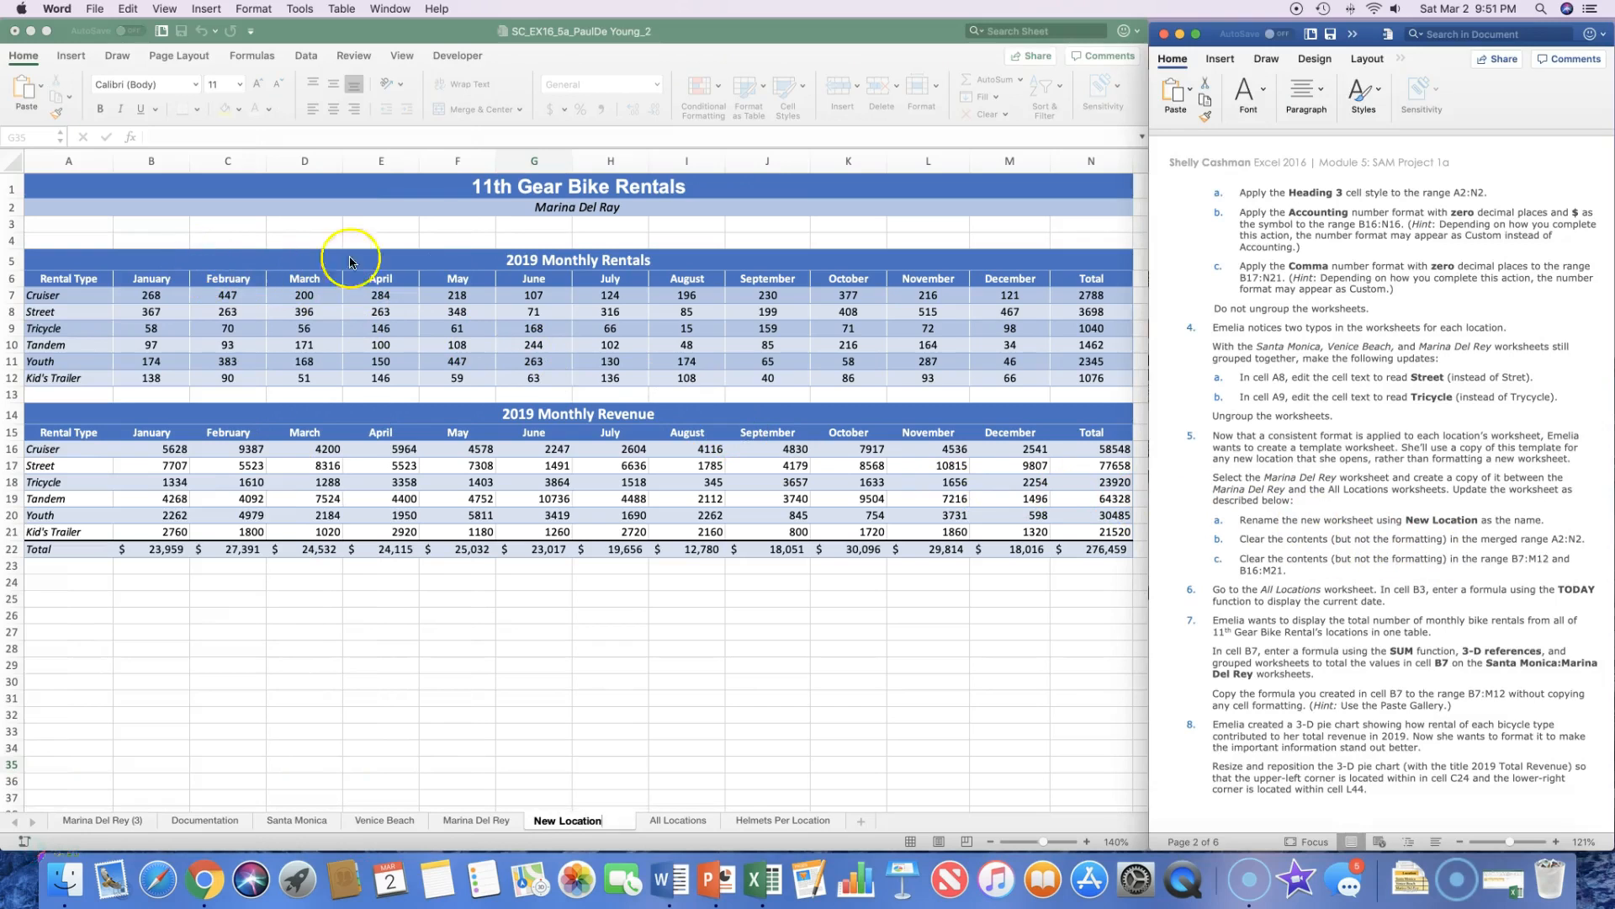
{"action": "left_click", "coordinate": [564, 208]}
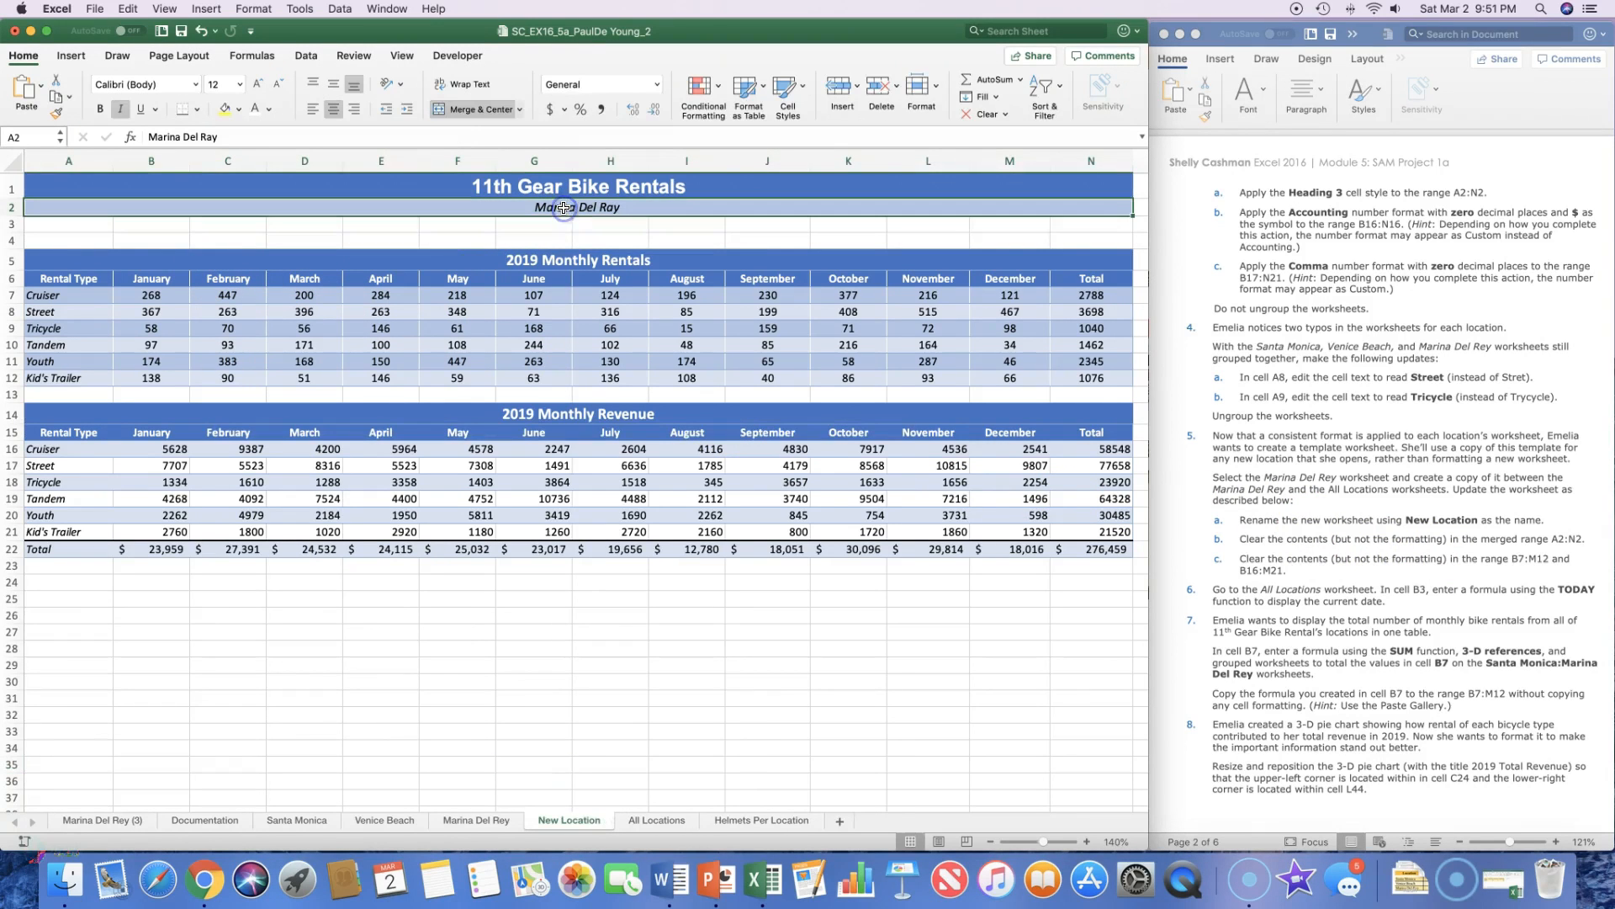
{"action": "left_click", "coordinate": [986, 116]}
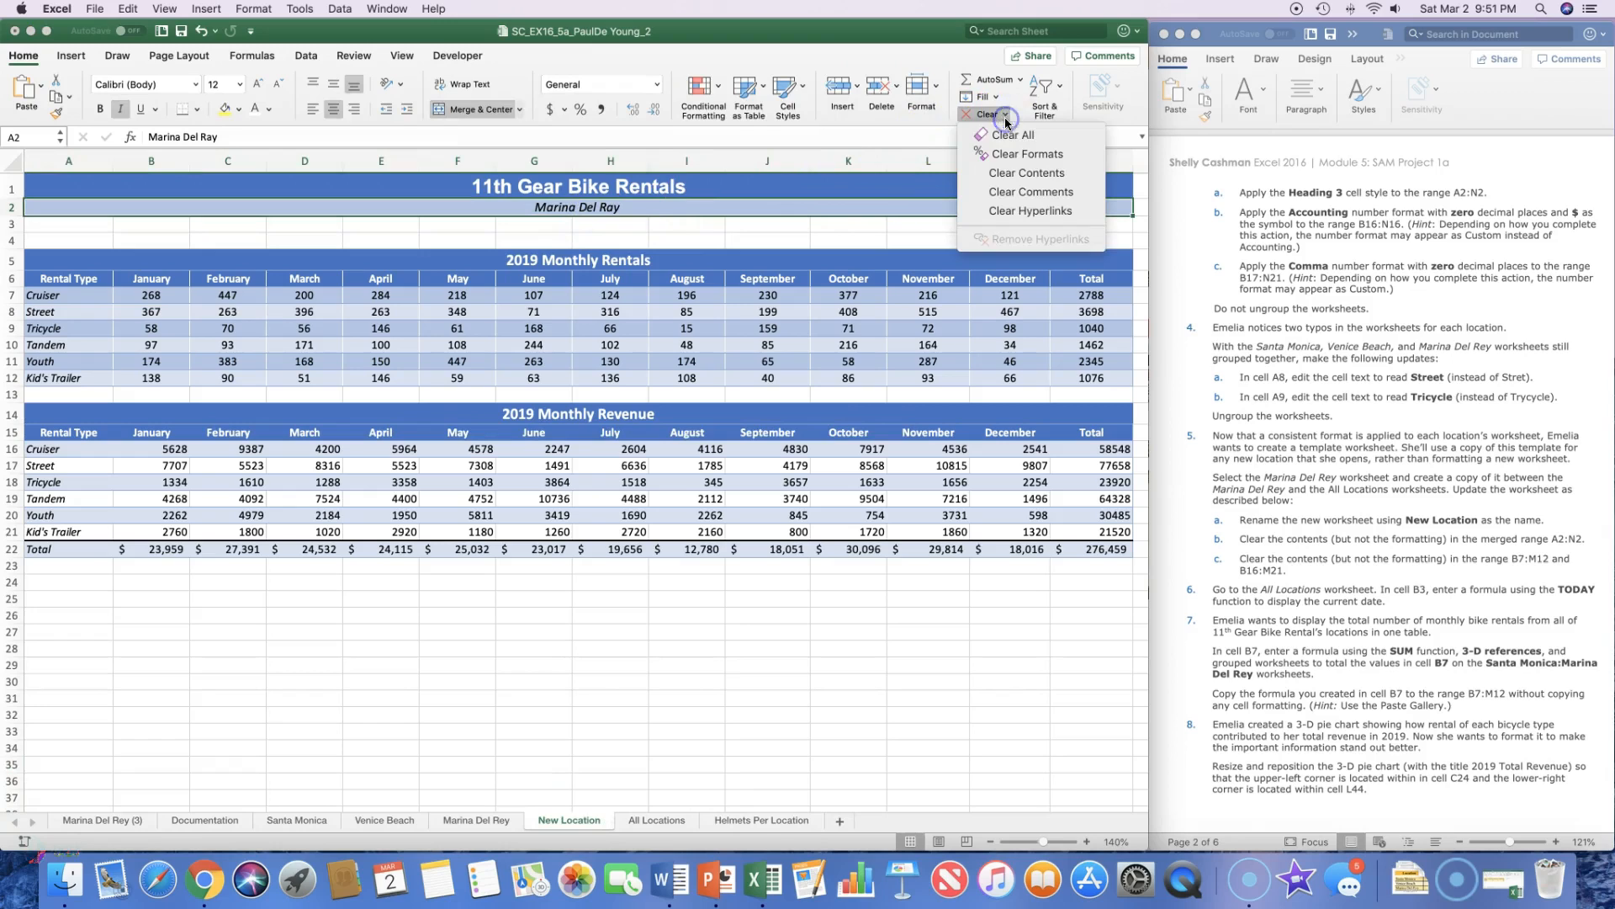
{"action": "left_click", "coordinate": [1023, 173]}
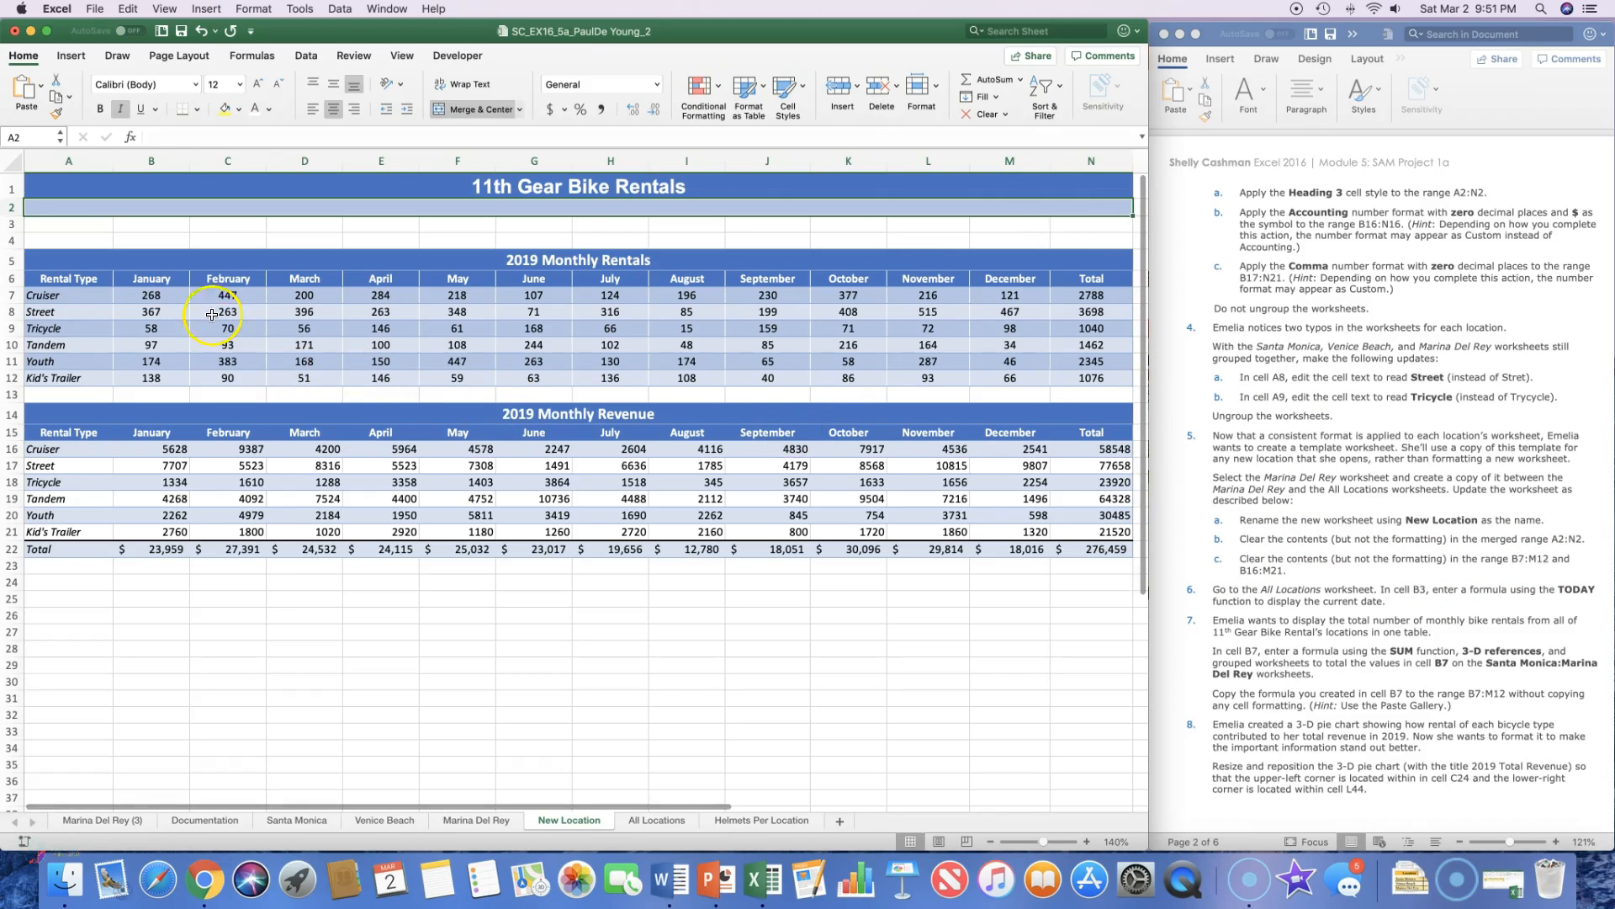
Clear the contents but not the formatting of the ranges B7:M12 and B16:M21 on the New Location worksheet
{"action": "left_click_drag", "start_coordinate": [152, 294], "coordinate": [986, 376]}
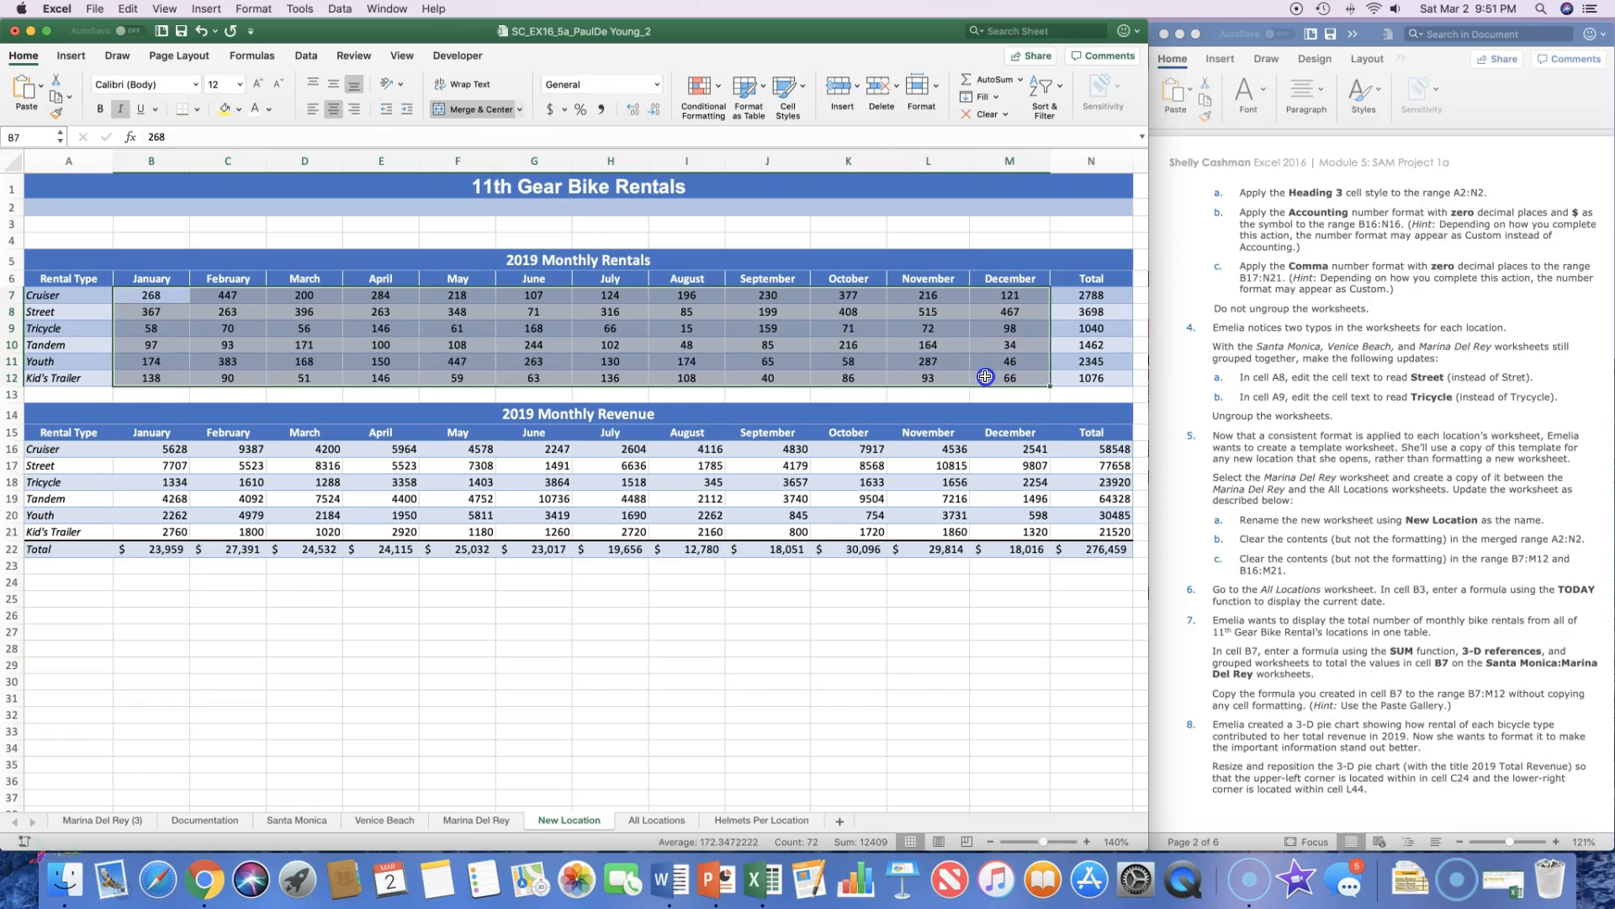
{"action": "left_click", "coordinate": [1003, 114]}
{"action": "left_click", "coordinate": [1025, 172]}
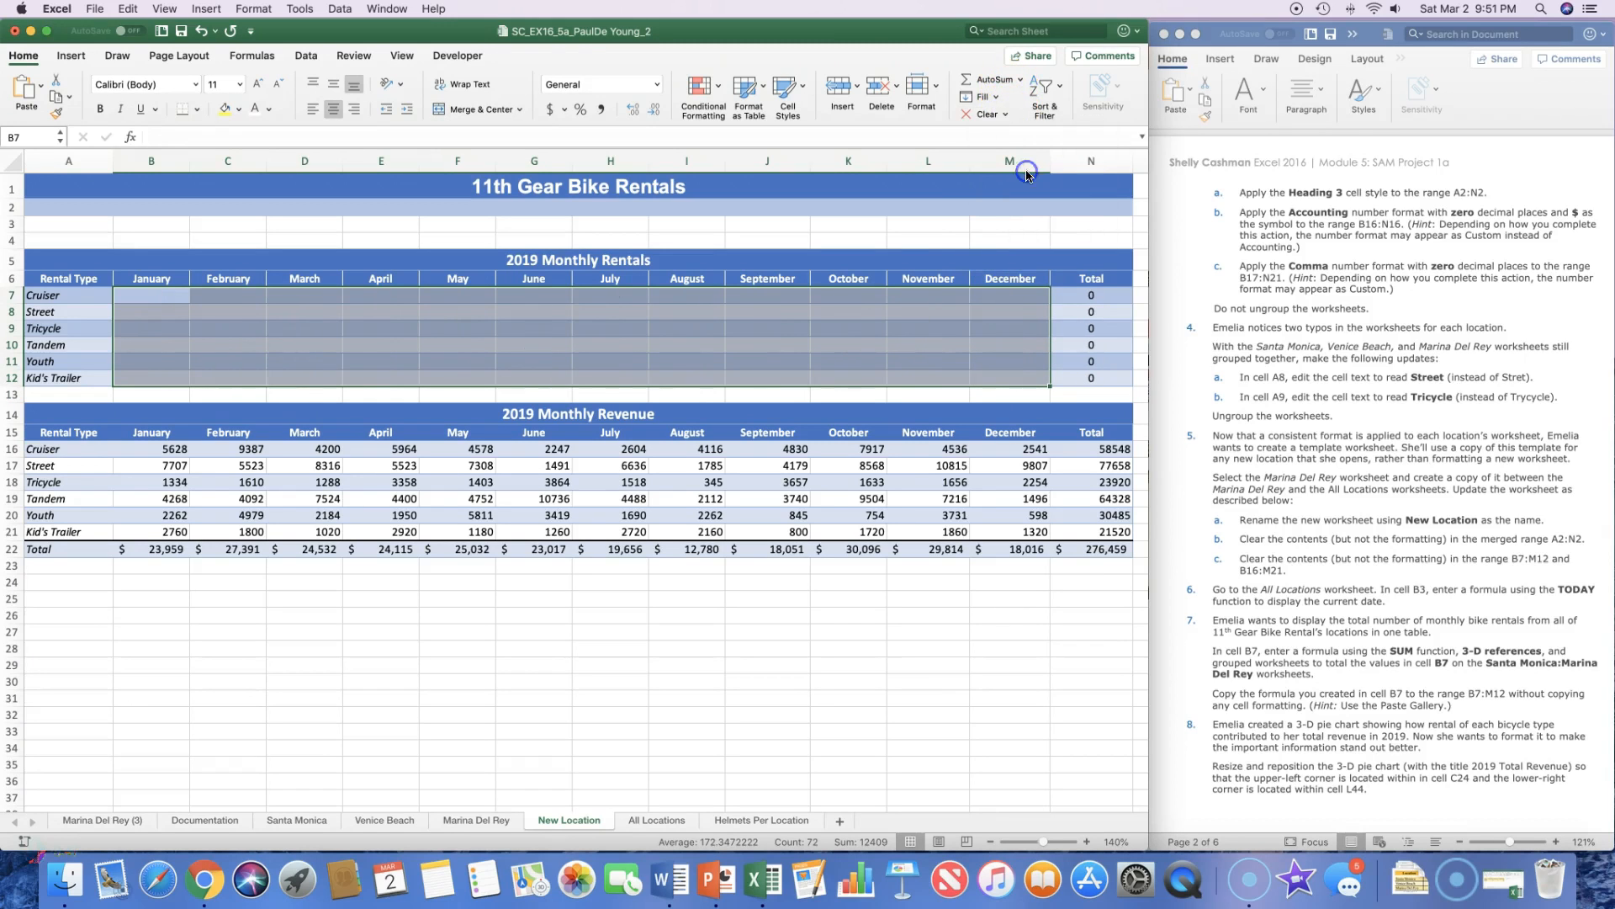
{"action": "left_click_drag", "start_coordinate": [141, 448], "coordinate": [1003, 528]}
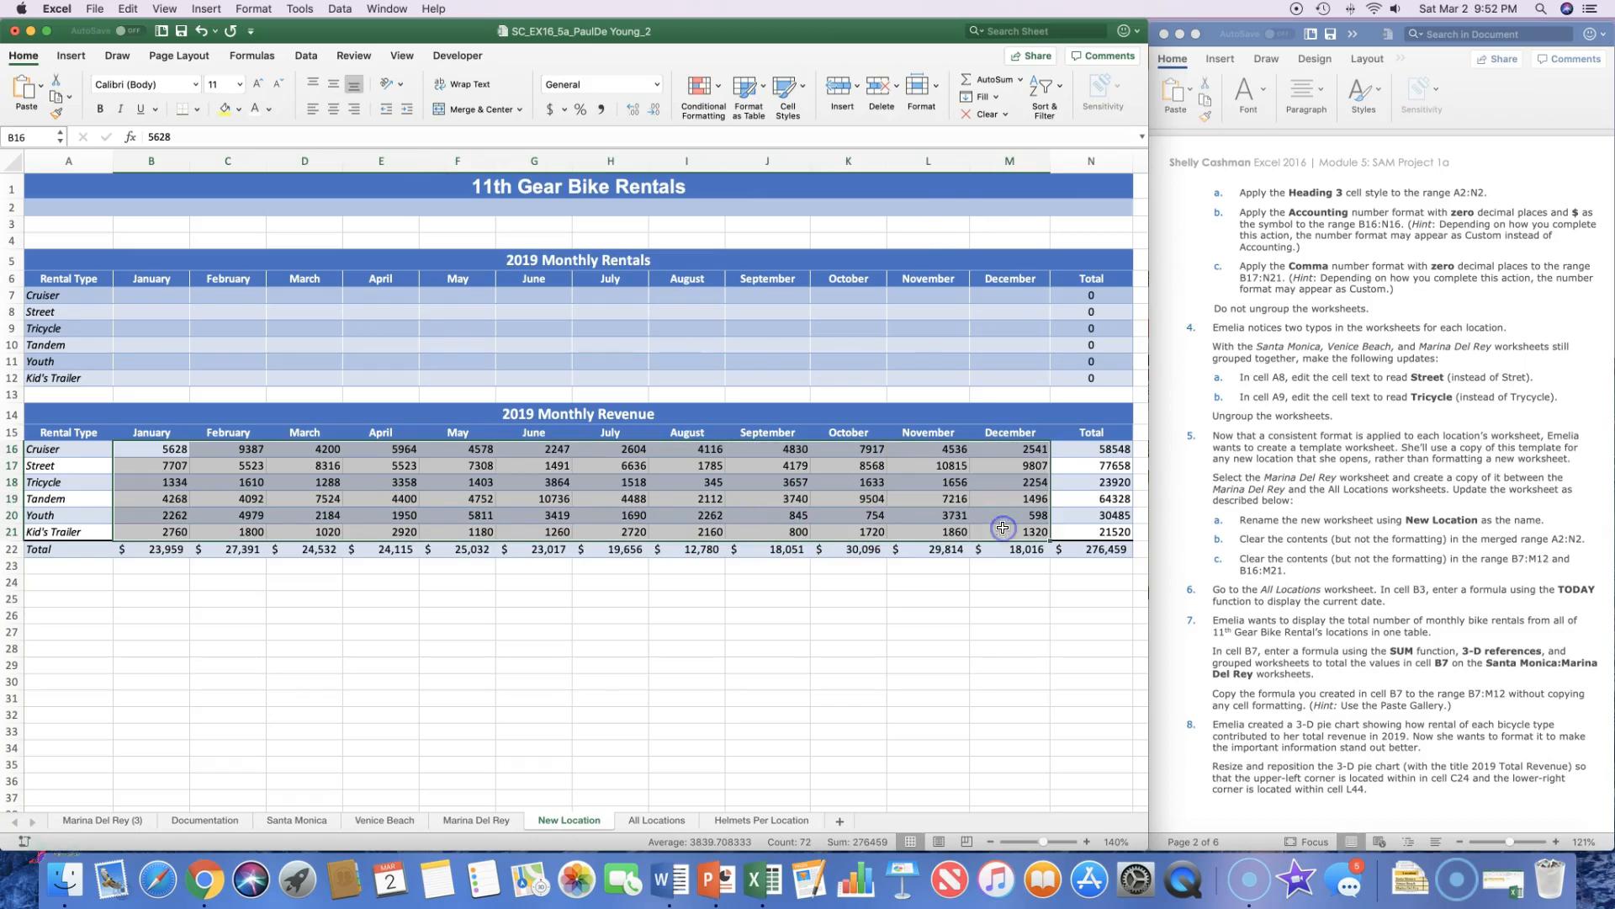
{"action": "left_click", "coordinate": [982, 118]}
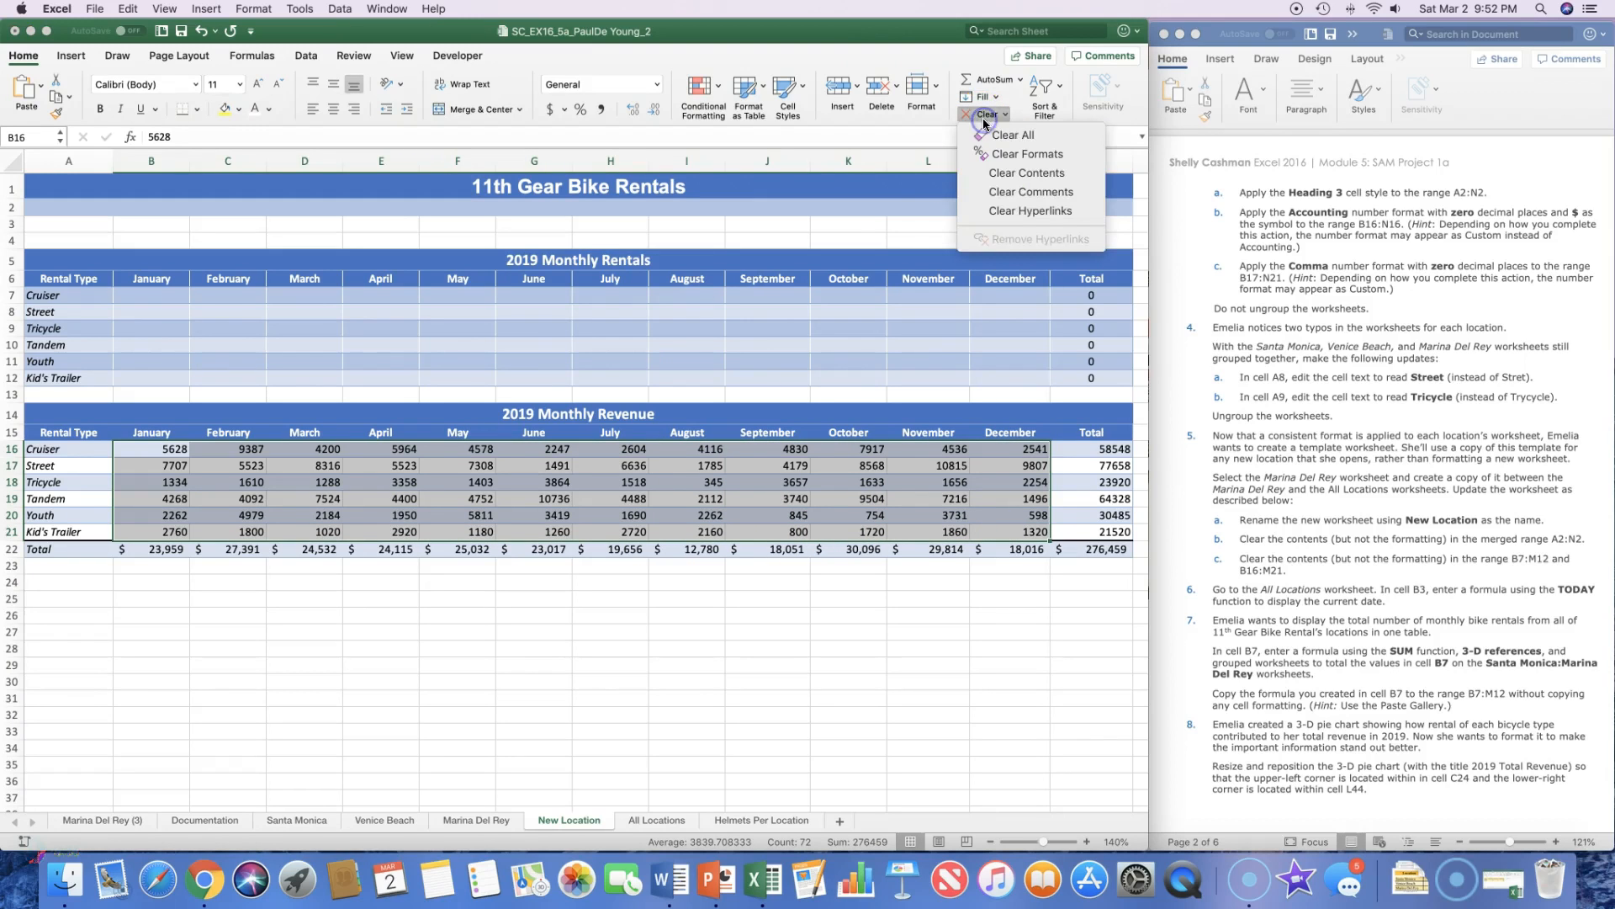
{"action": "left_click", "coordinate": [1007, 174]}
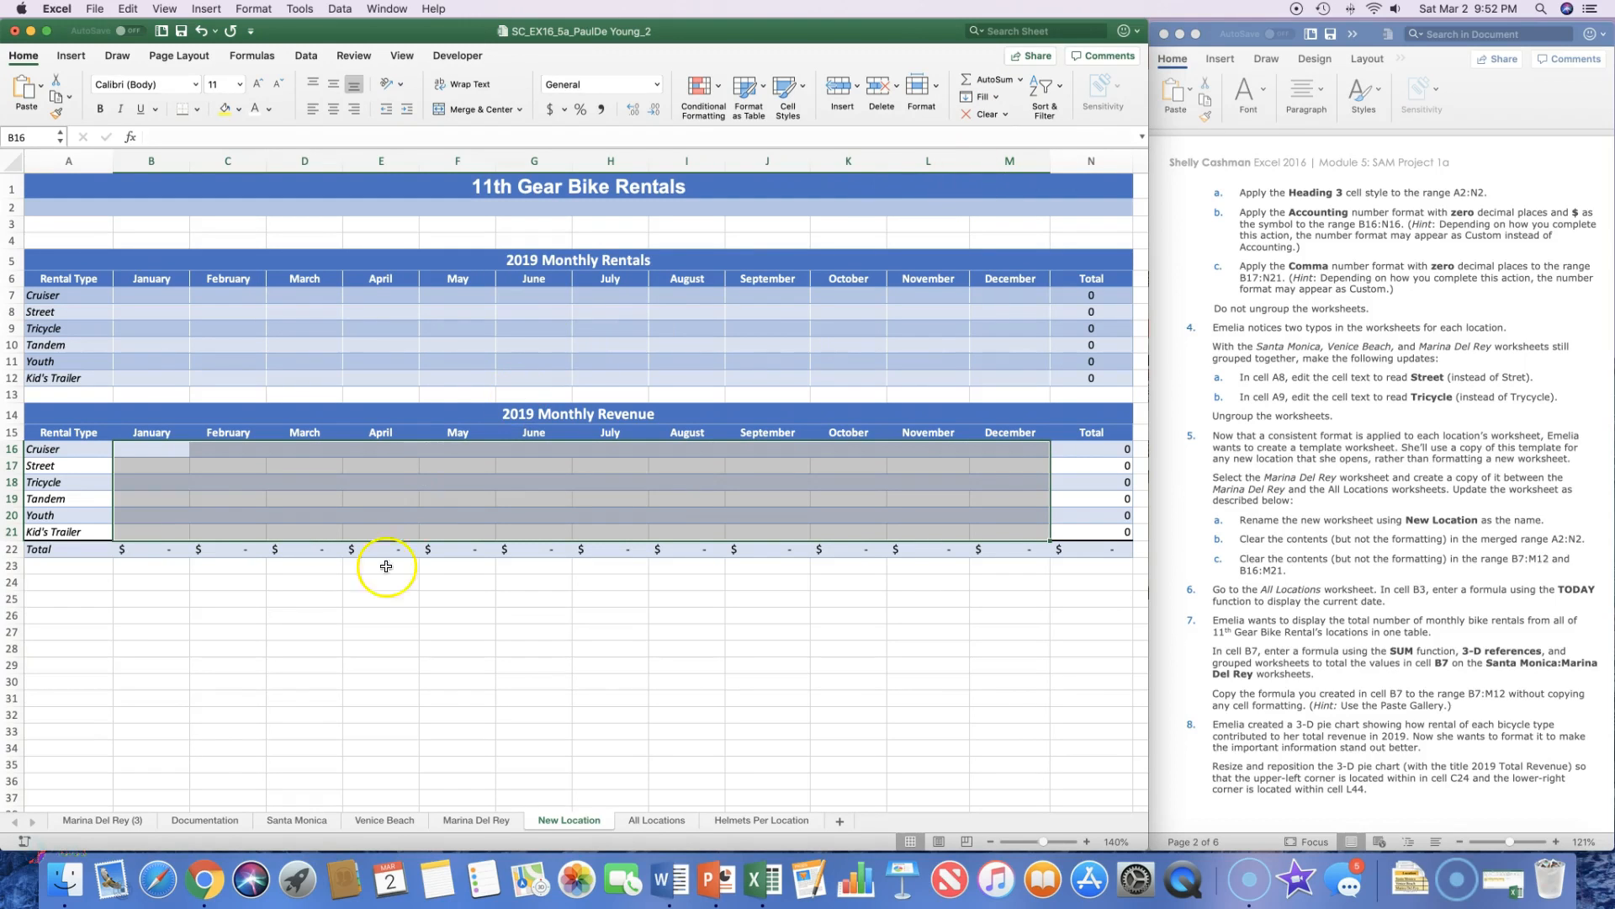
{"action": "left_click", "coordinate": [23, 844]}
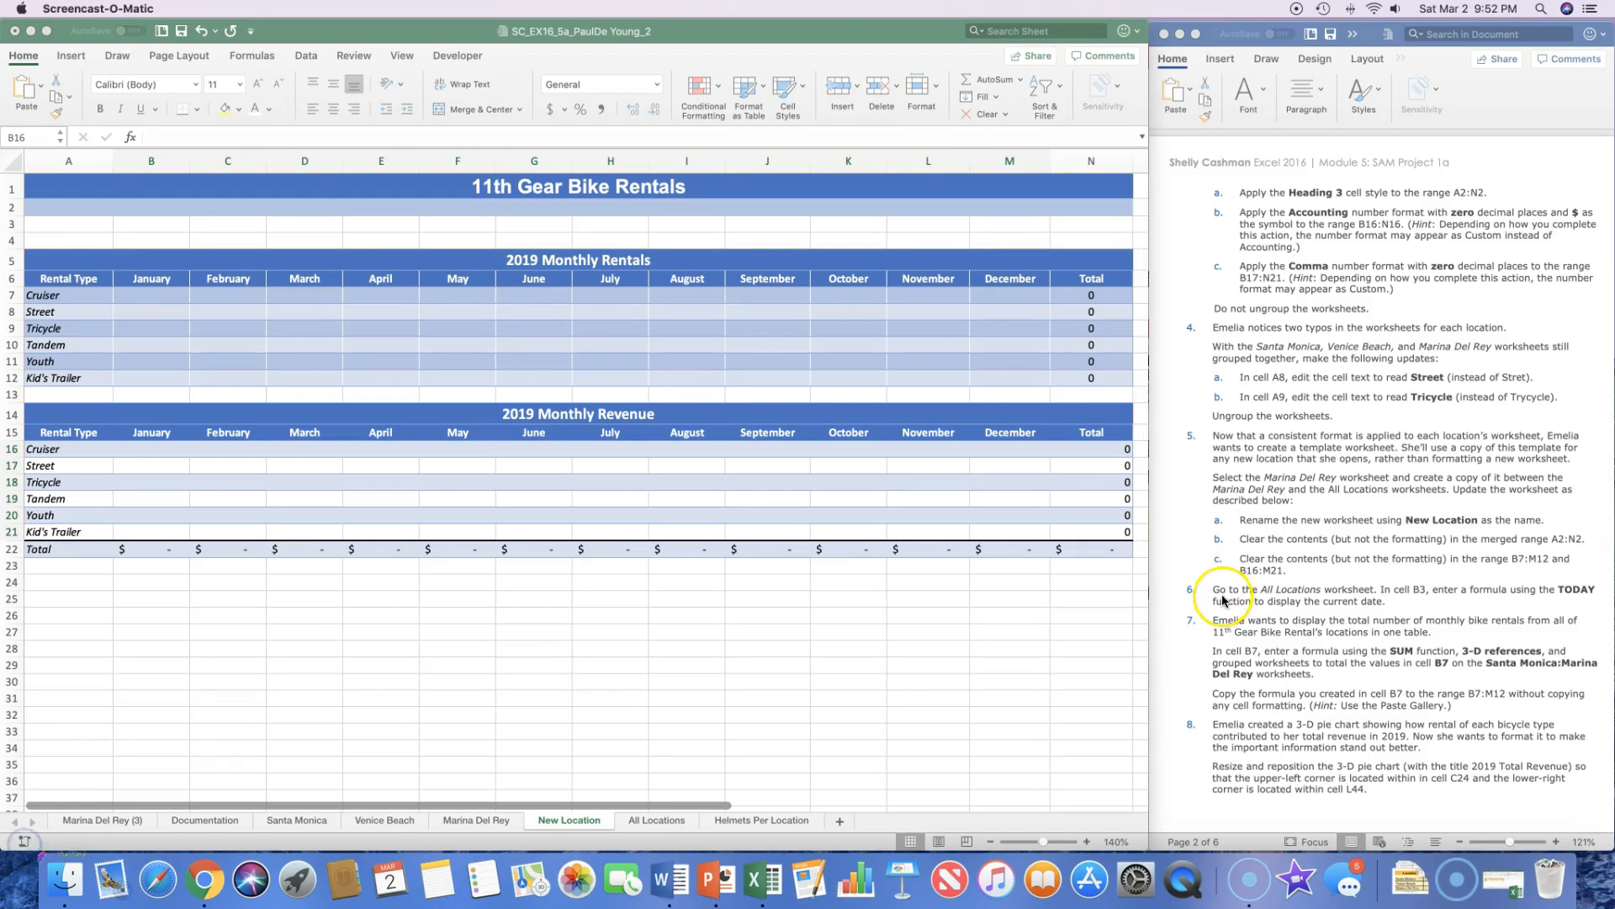
{"action": "left_click", "coordinate": [653, 821]}
{"action": "left_click", "coordinate": [653, 821]}
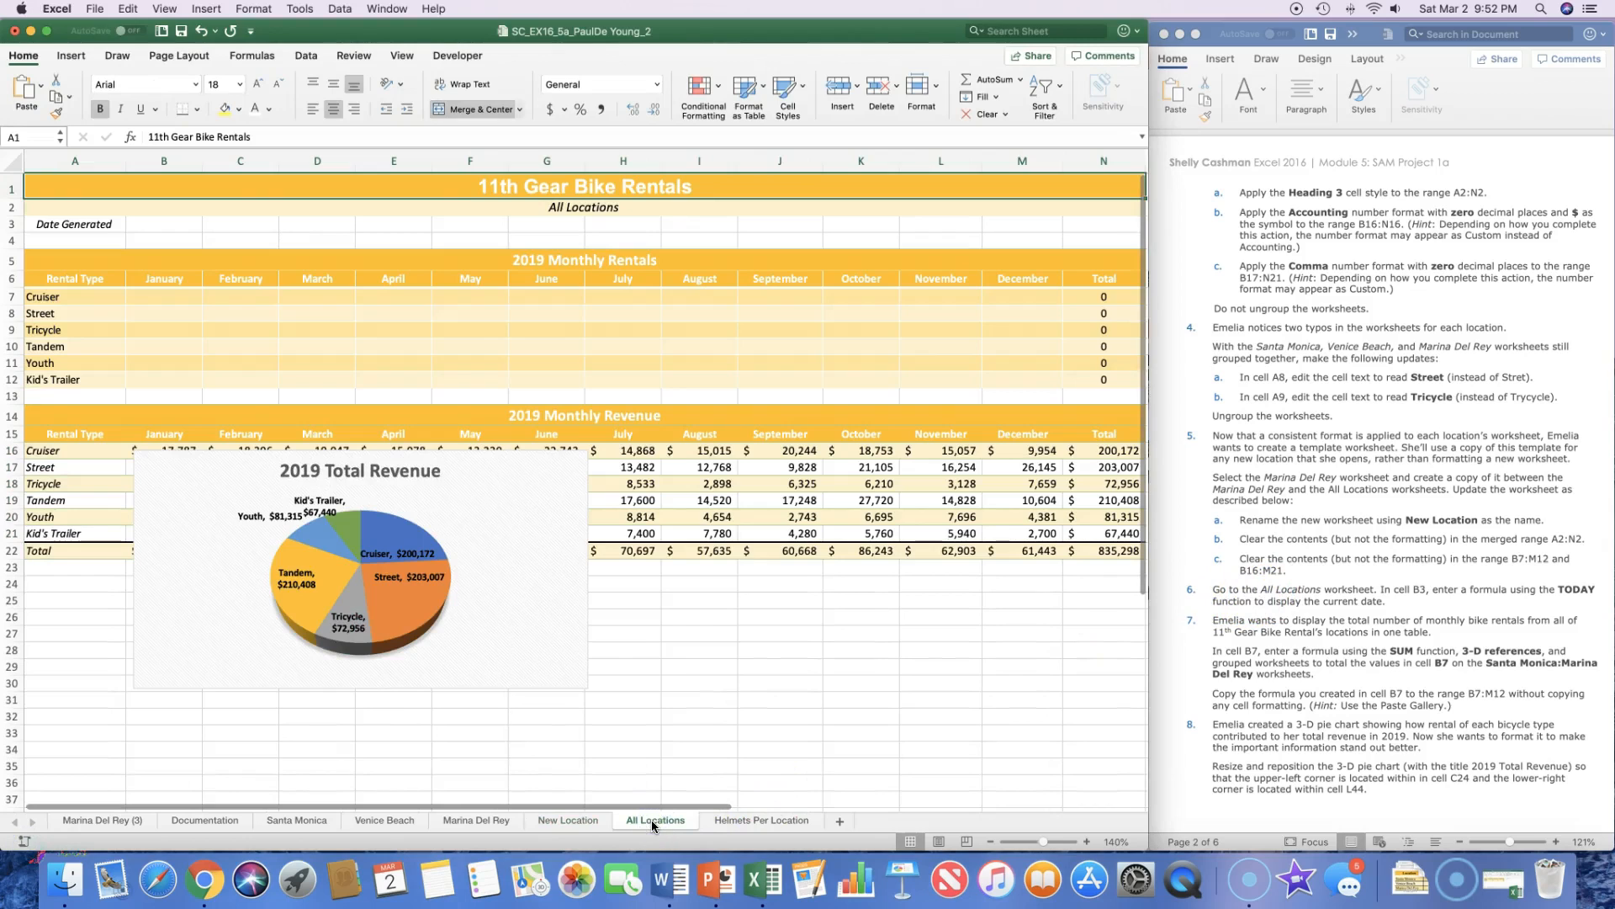
{"action": "left_click", "coordinate": [579, 821]}
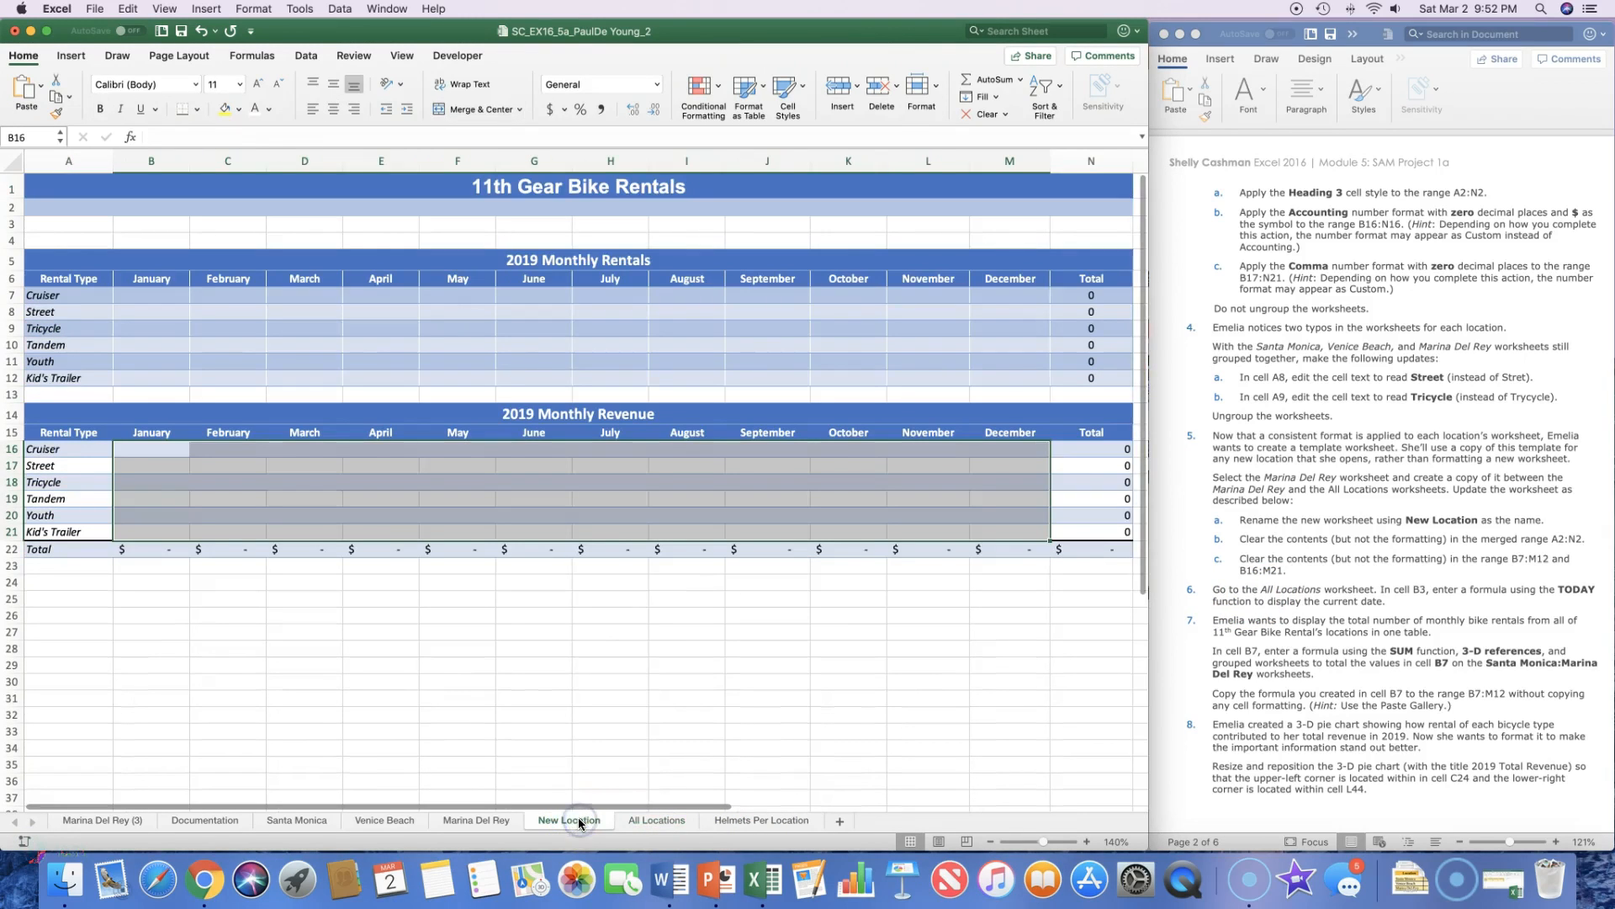
{"action": "right_click", "coordinate": [579, 822]}
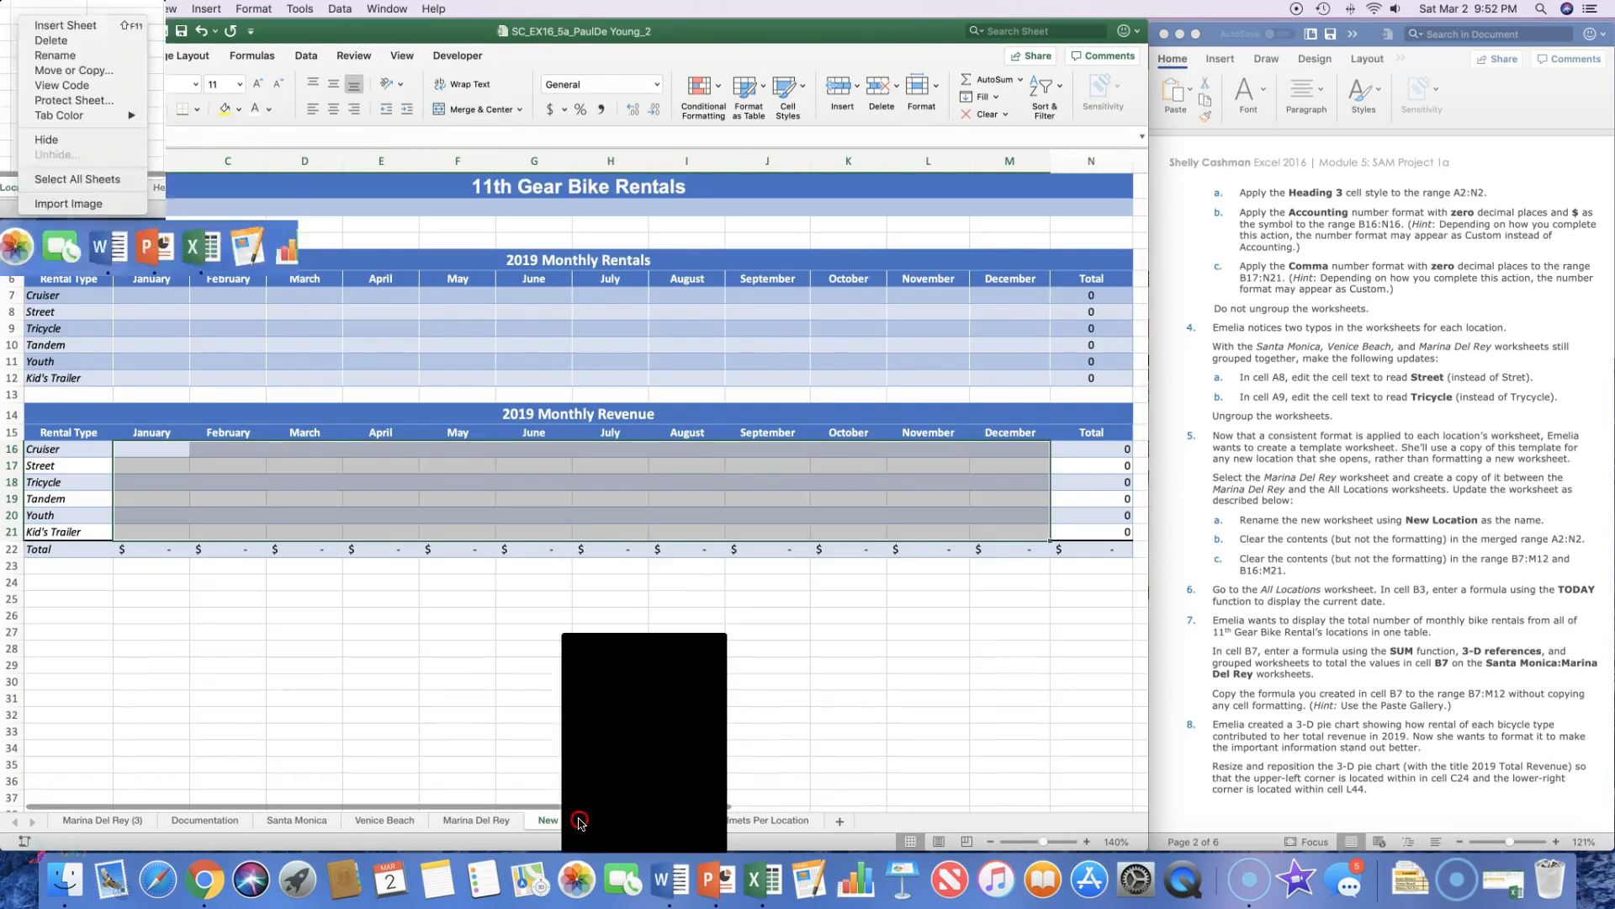
{"action": "left_click", "coordinate": [578, 822]}
{"action": "left_click", "coordinate": [579, 822]}
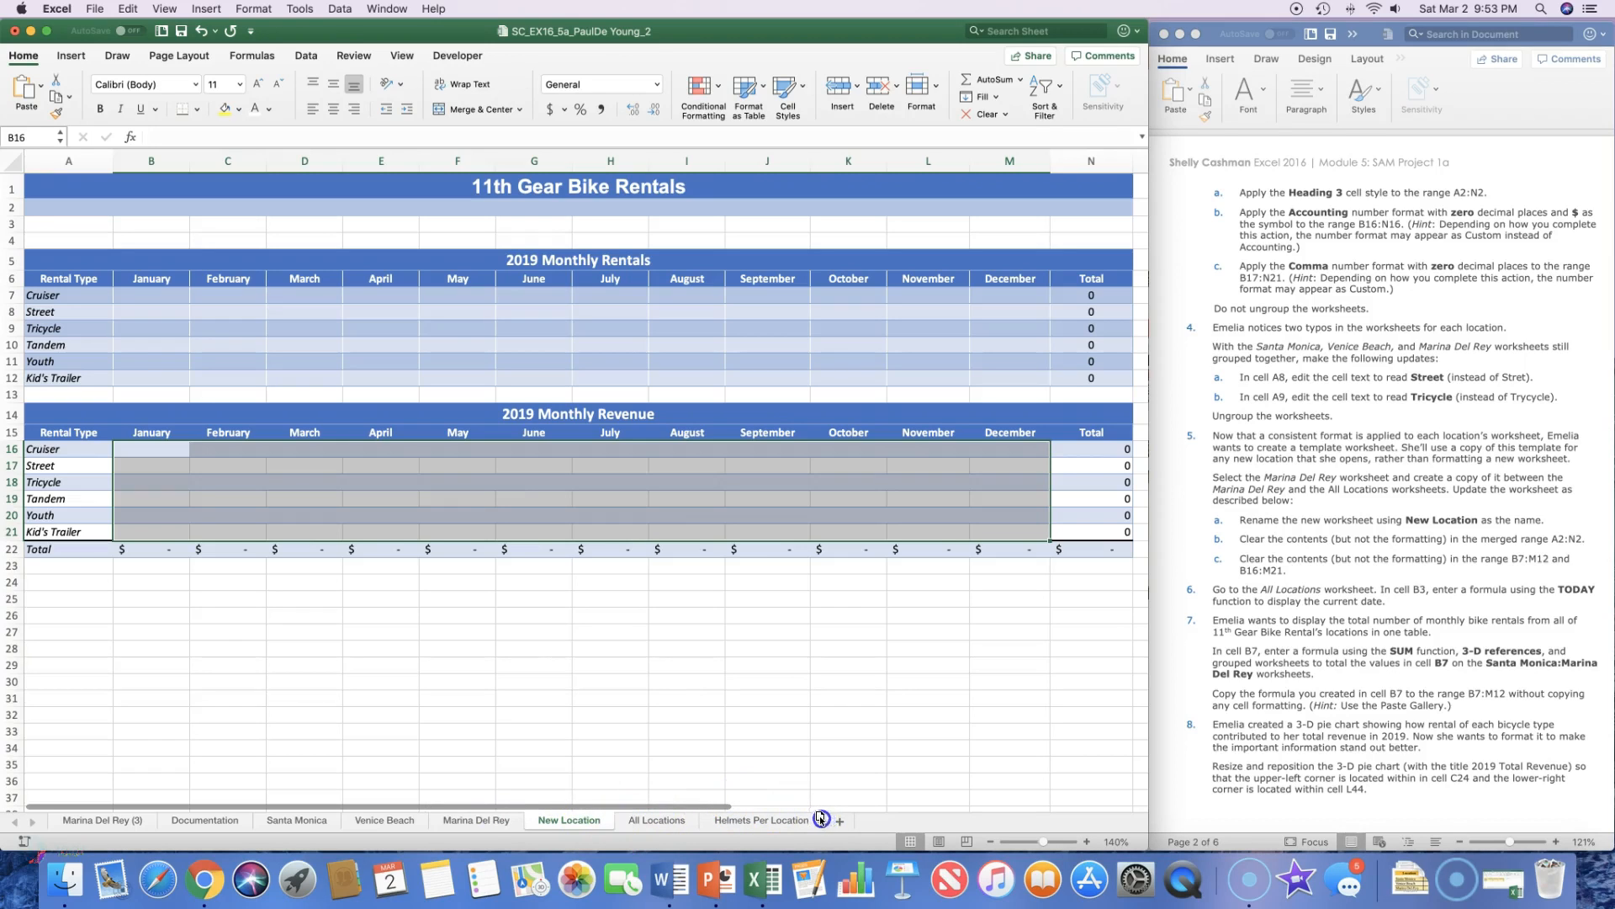
Move the New Location worksheet after All Locations and back in front of it, and open the All Locations worksheet
{"action": "left_click_drag", "start_coordinate": [808, 817], "coordinate": [769, 812]}
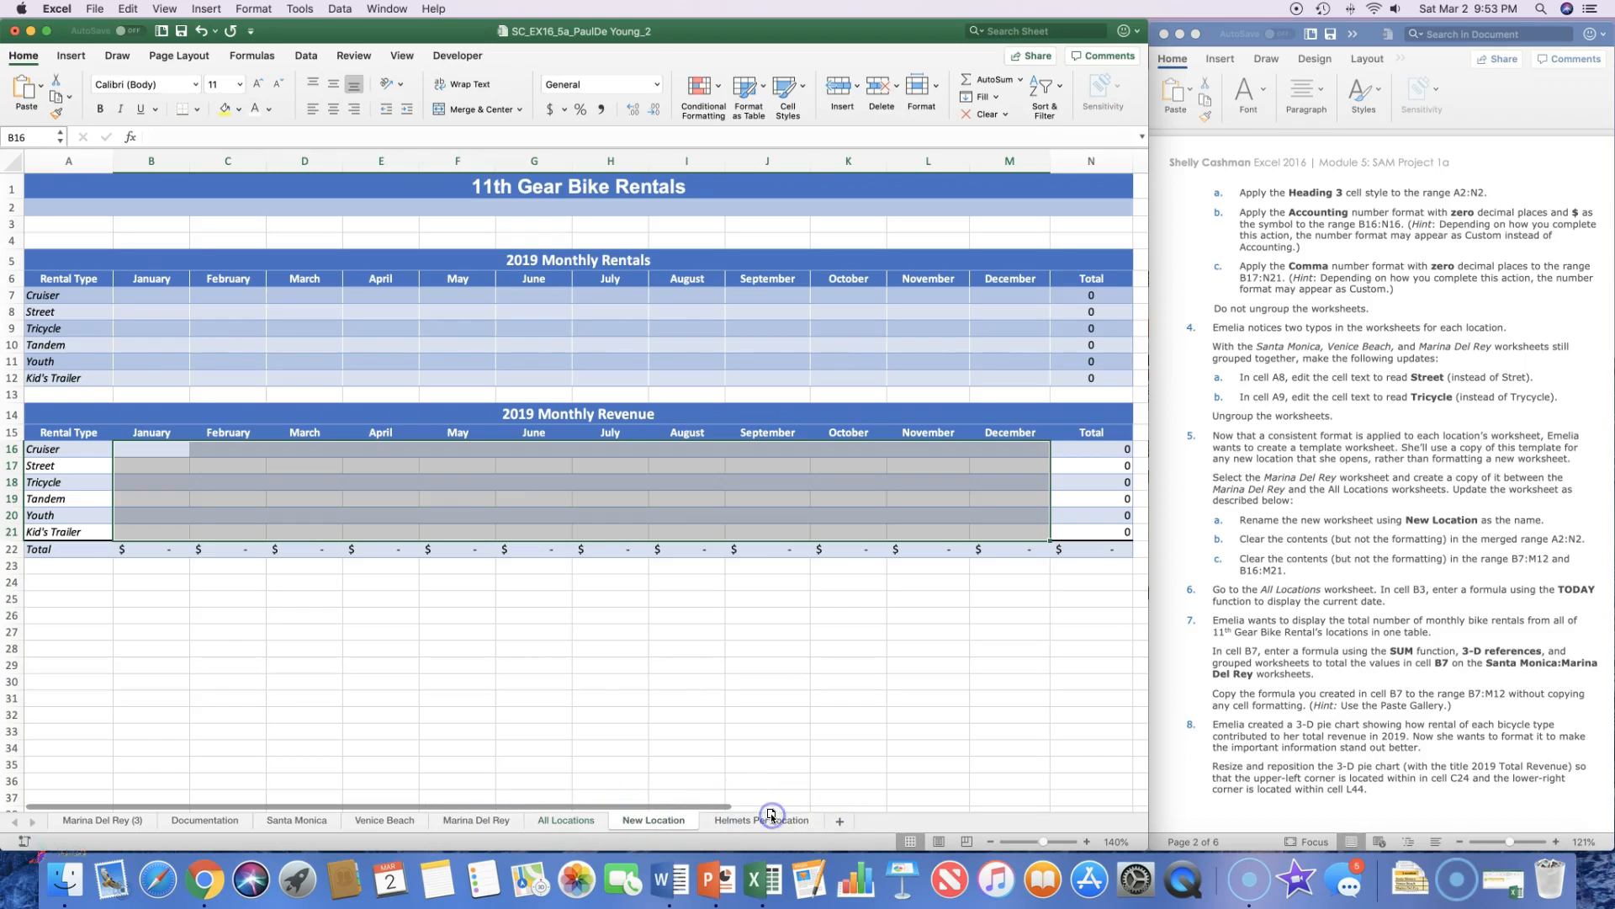
{"action": "left_click", "coordinate": [691, 826]}
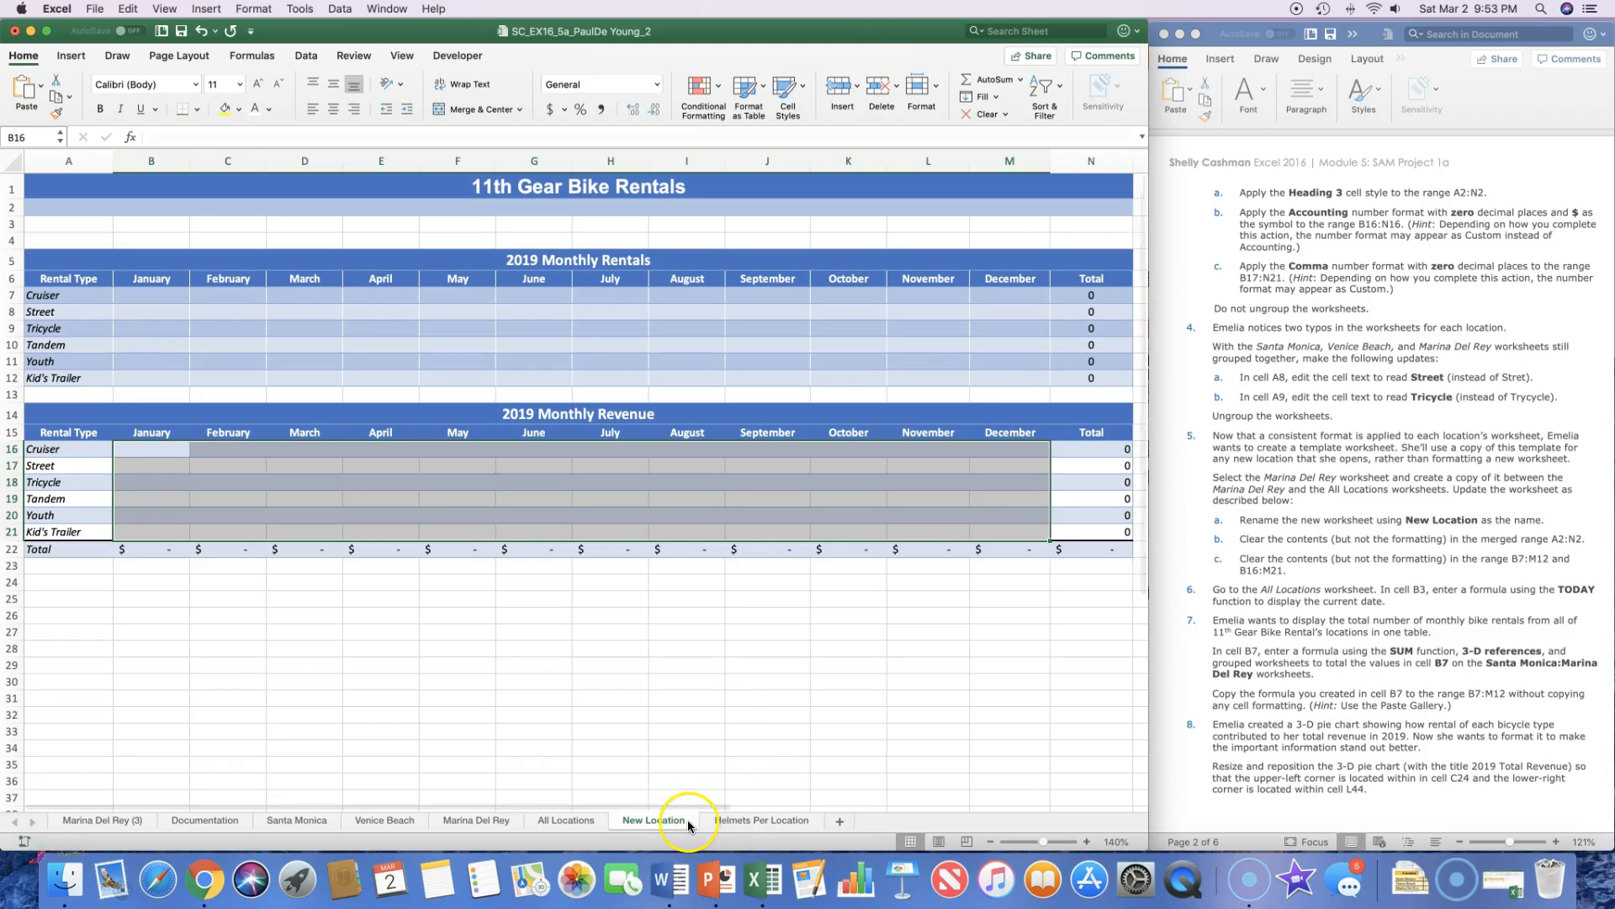
{"action": "left_click", "coordinate": [668, 823]}
{"action": "left_click_drag", "start_coordinate": [592, 815], "coordinate": [543, 815]}
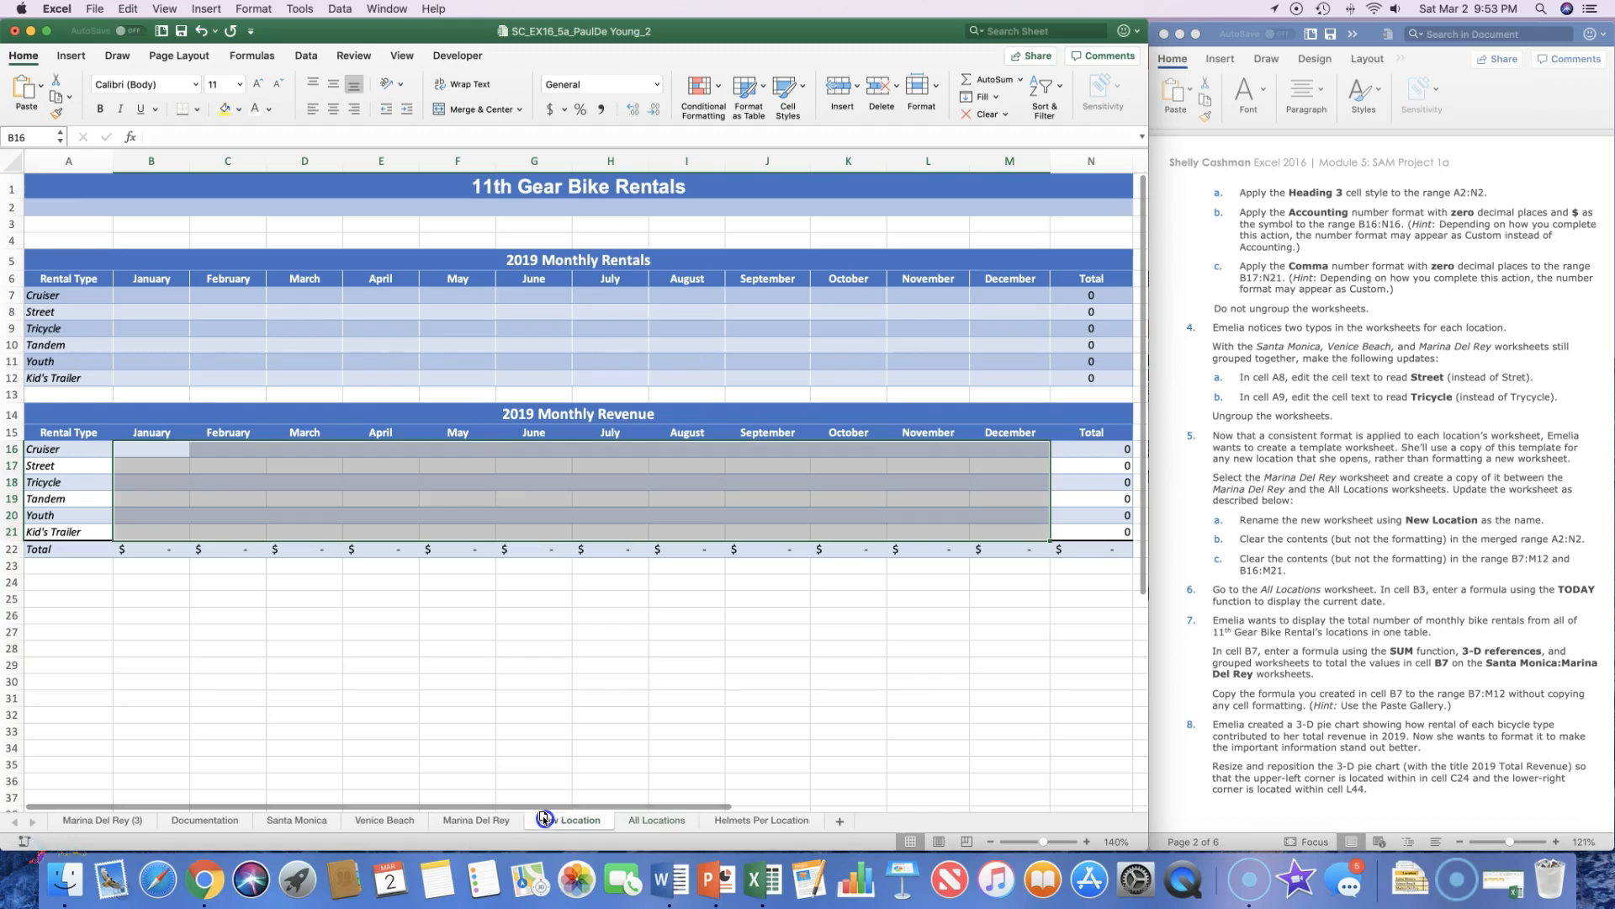
{"action": "left_click", "coordinate": [644, 818]}
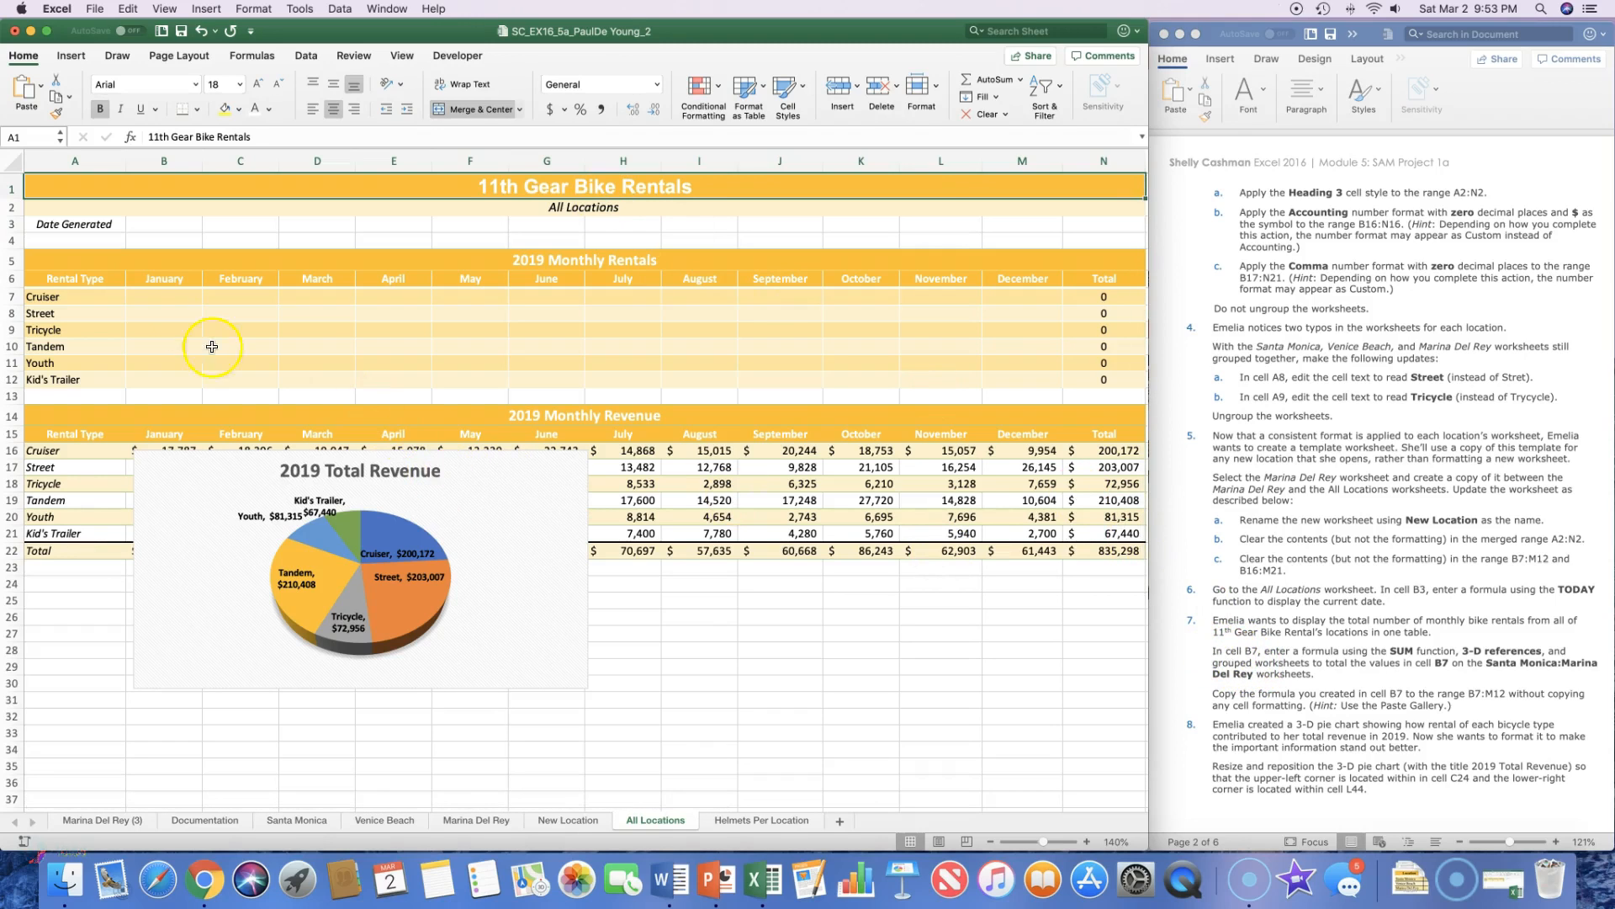
Try to build a SUM formula in cell B7 of All Locations that references B7 across Santa Monica:Marina Del Rey
{"action": "left_click", "coordinate": [160, 298]}
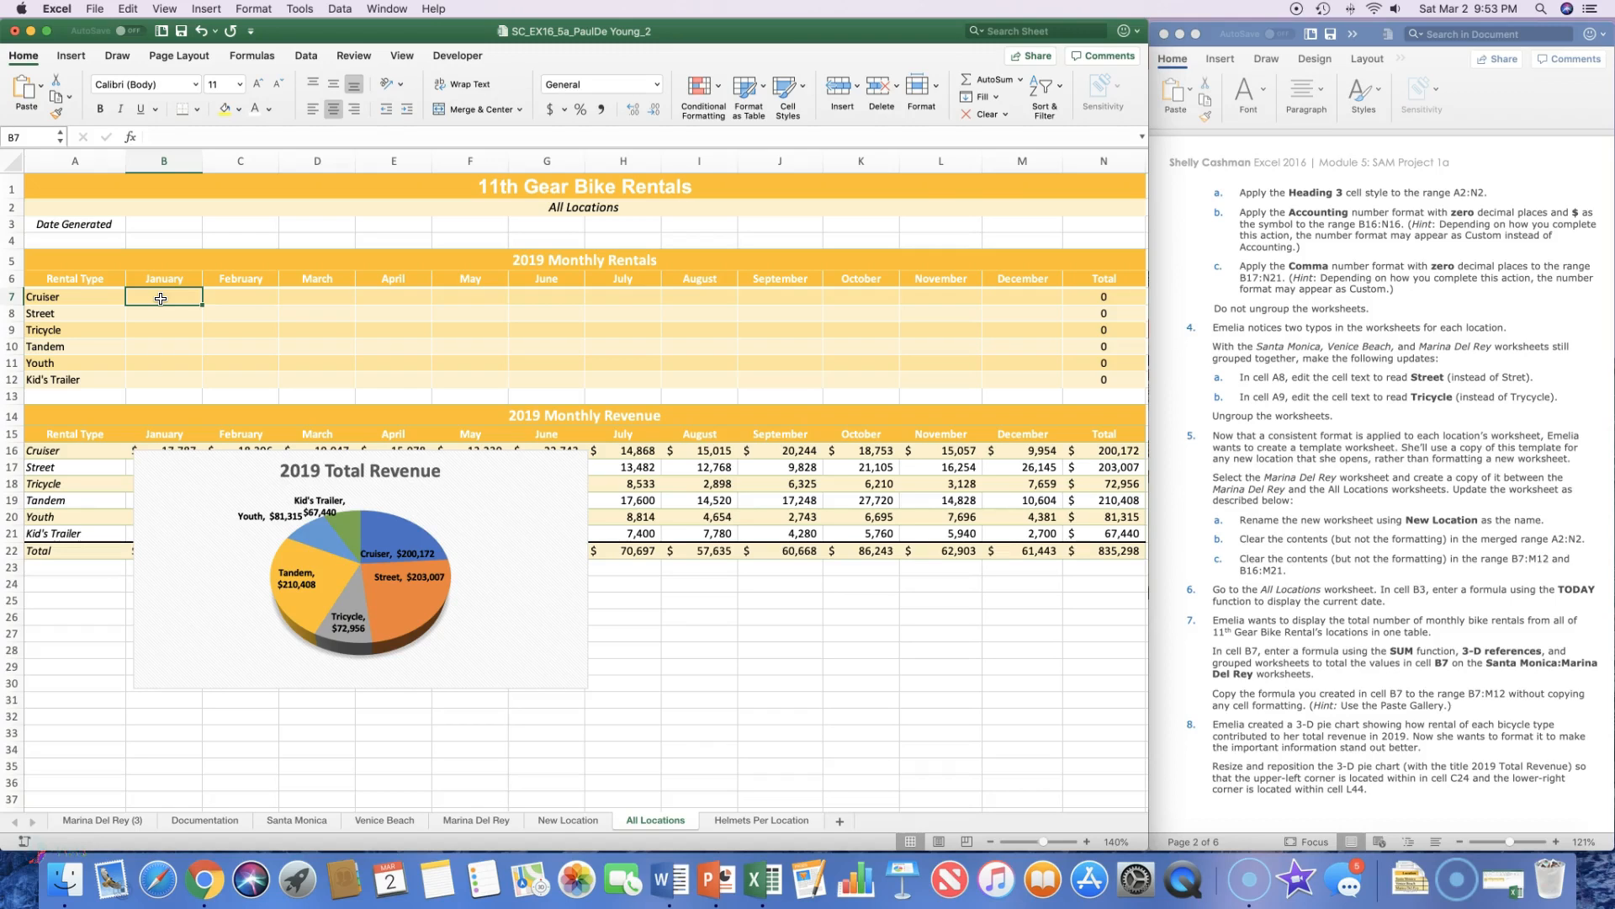
{"action": "type", "text": "="}
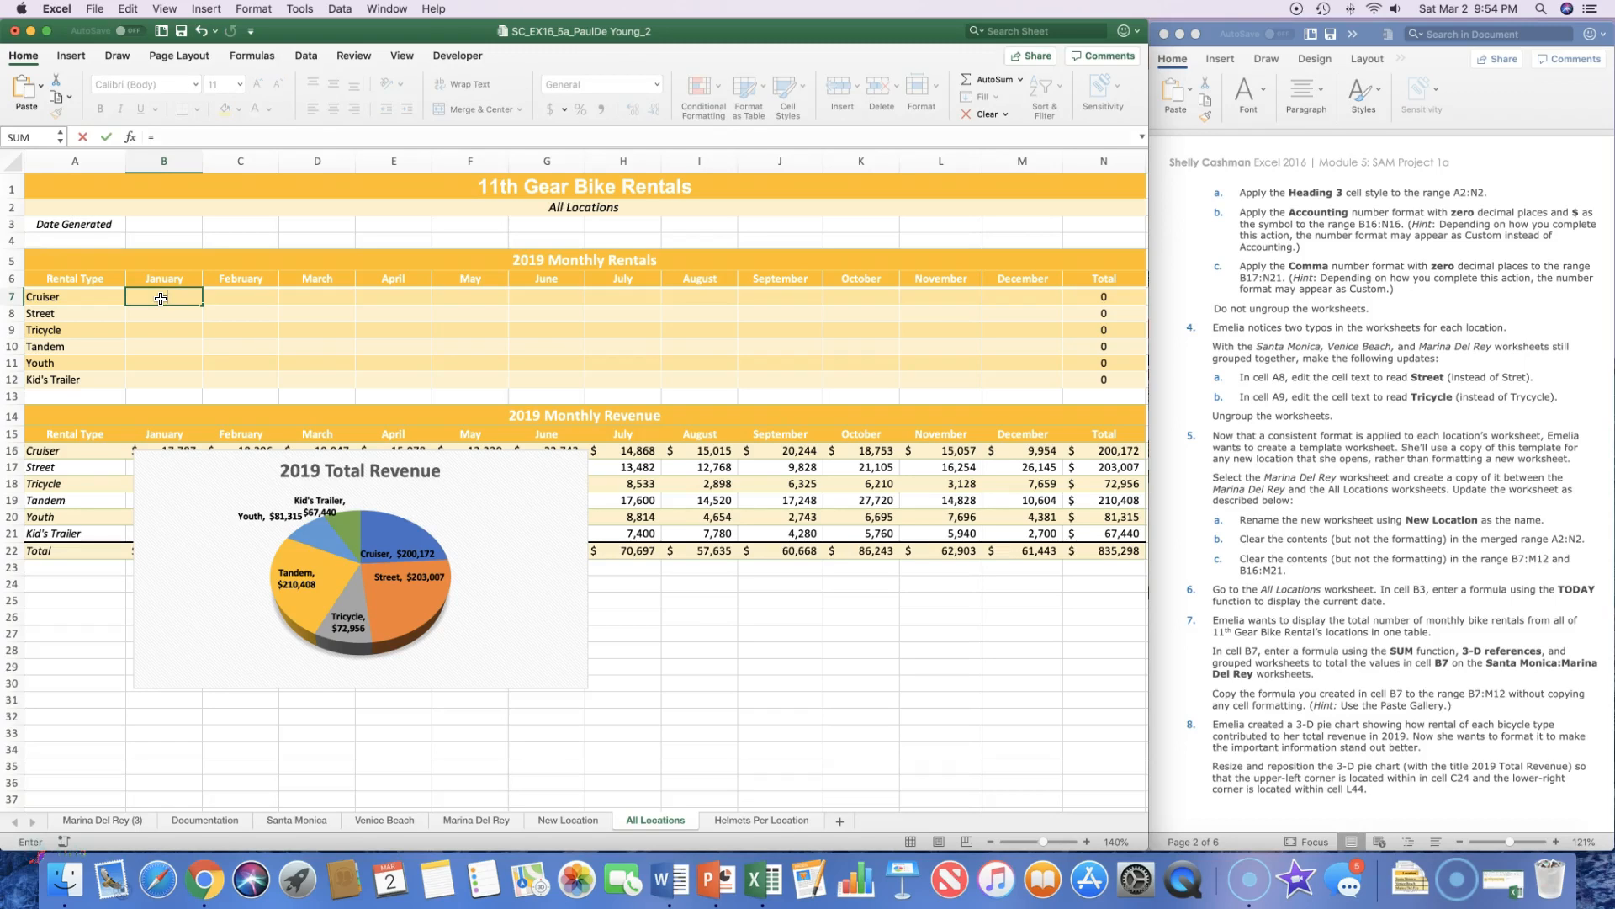
{"action": "key", "text": "BackSpace"}
{"action": "left_click", "coordinate": [964, 85]}
{"action": "left_click", "coordinate": [963, 86]}
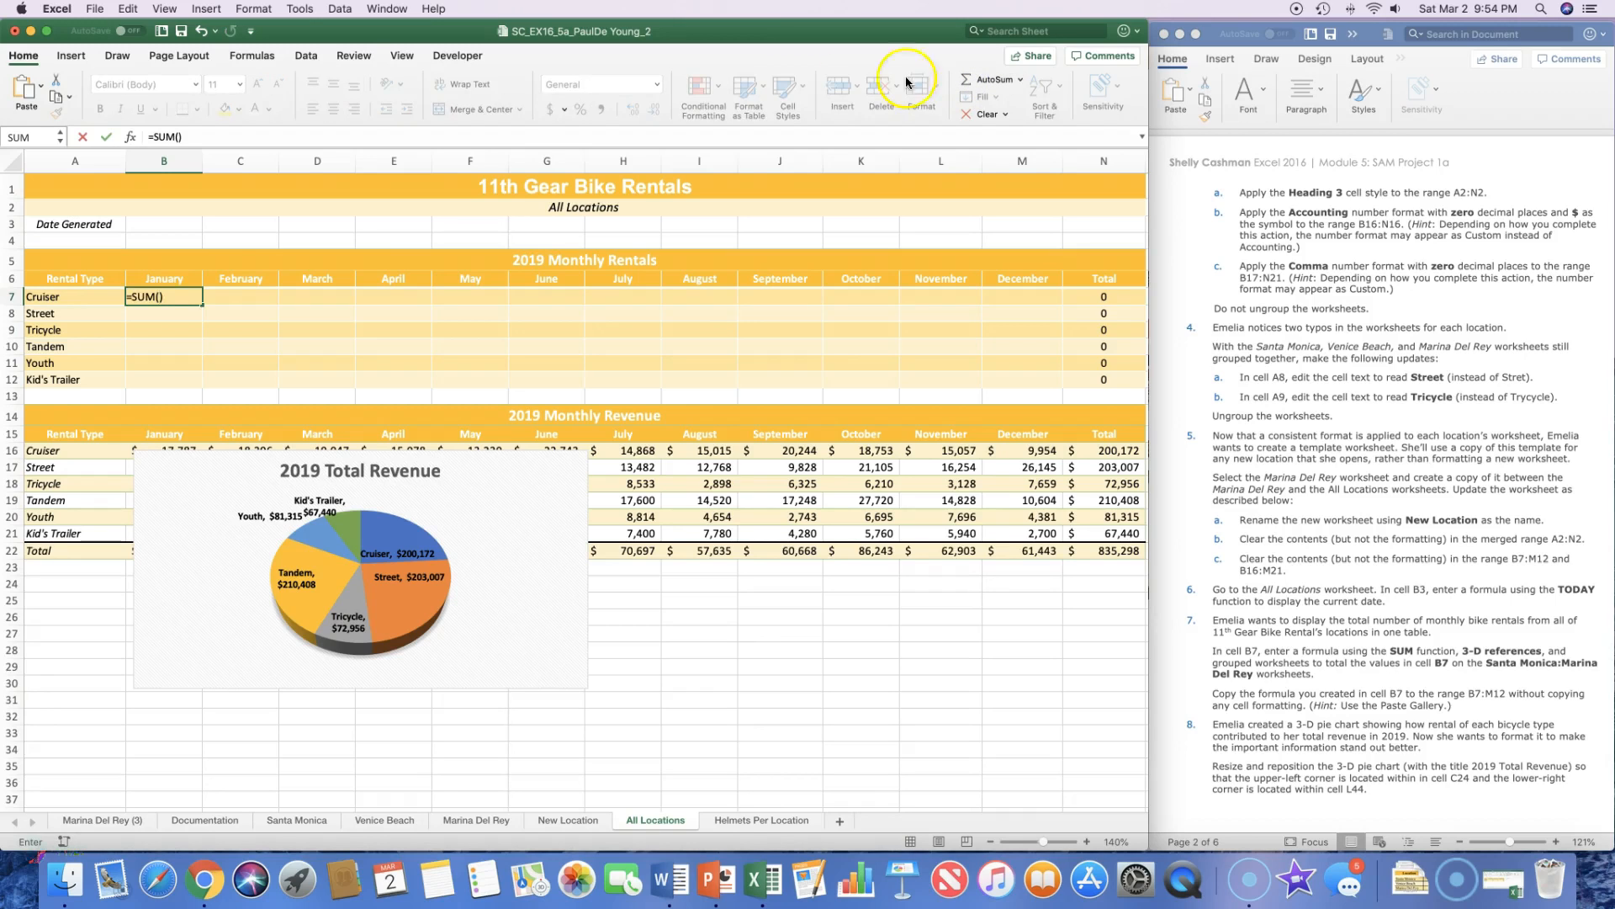
{"action": "left_click", "coordinate": [295, 821]}
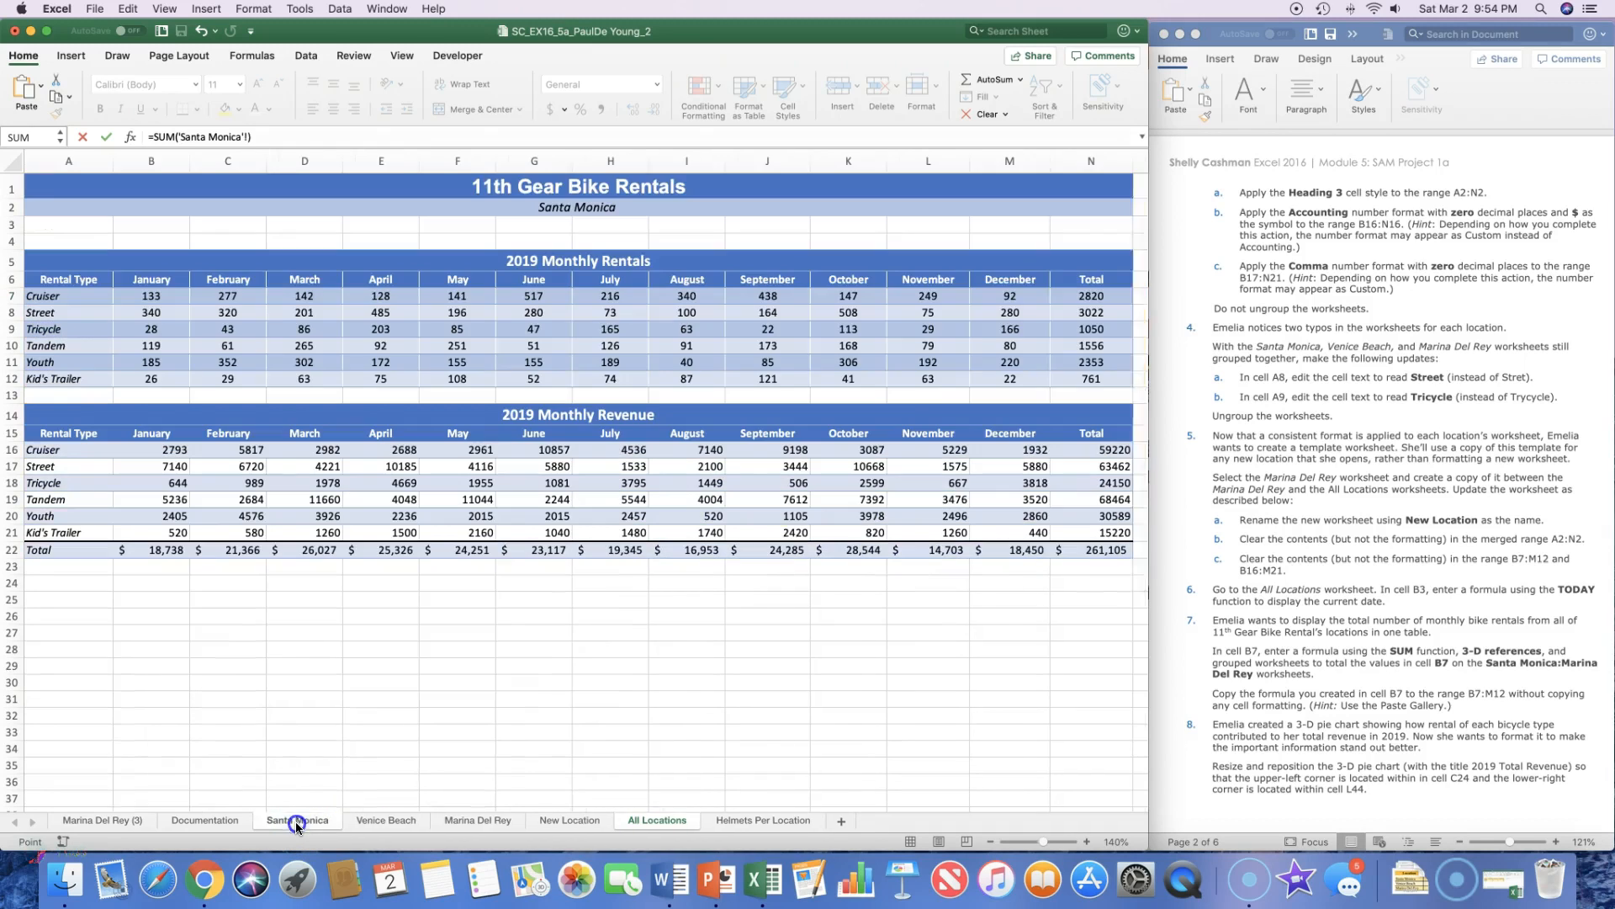
{"action": "left_click", "coordinate": [139, 300]}
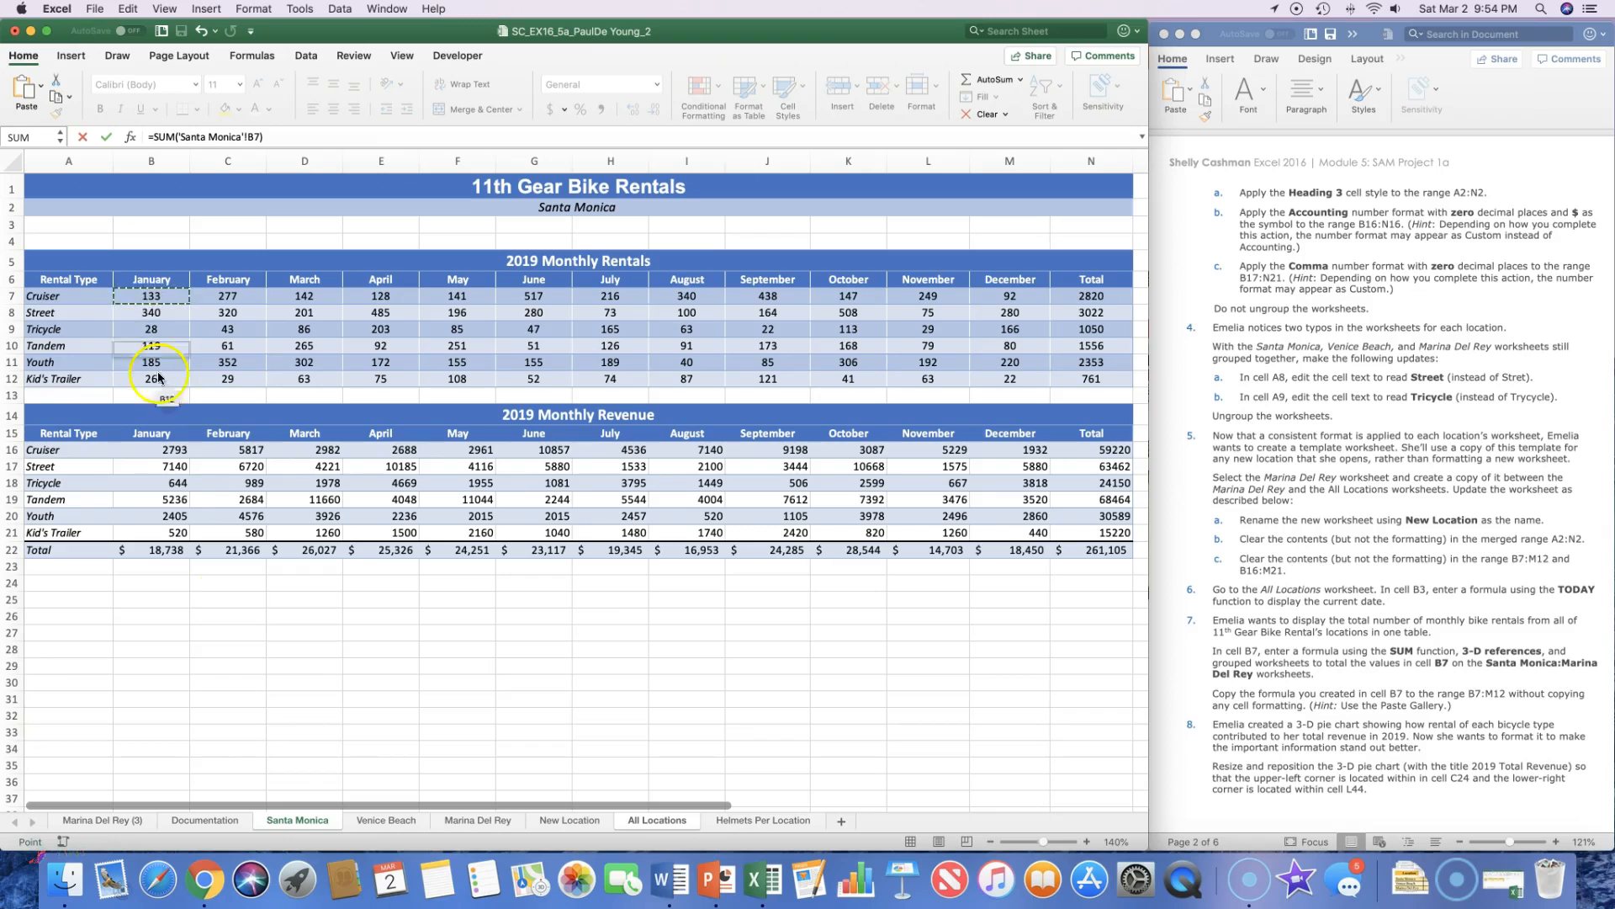
{"action": "left_click", "coordinate": [463, 826], "text": "shift"}
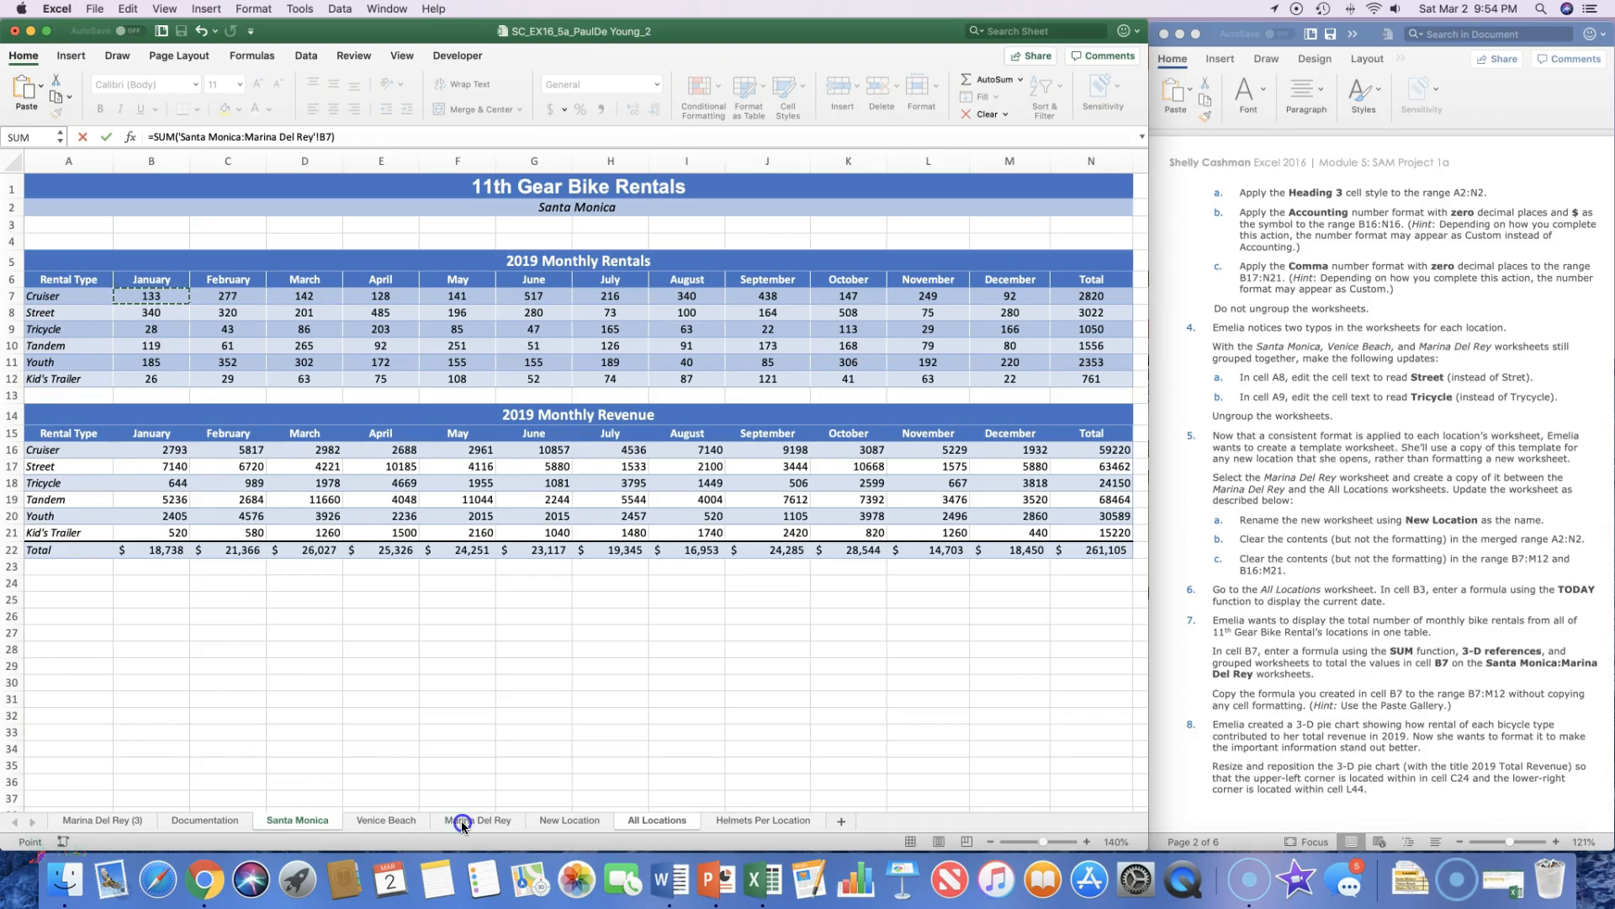
Try to rebuild the formula's 3-D reference by reselecting the Venice Beach, Marina Del Rey and Santa Monica worksheets
{"action": "left_click", "coordinate": [393, 822], "text": "shift"}
{"action": "left_click", "coordinate": [455, 822], "text": "shift"}
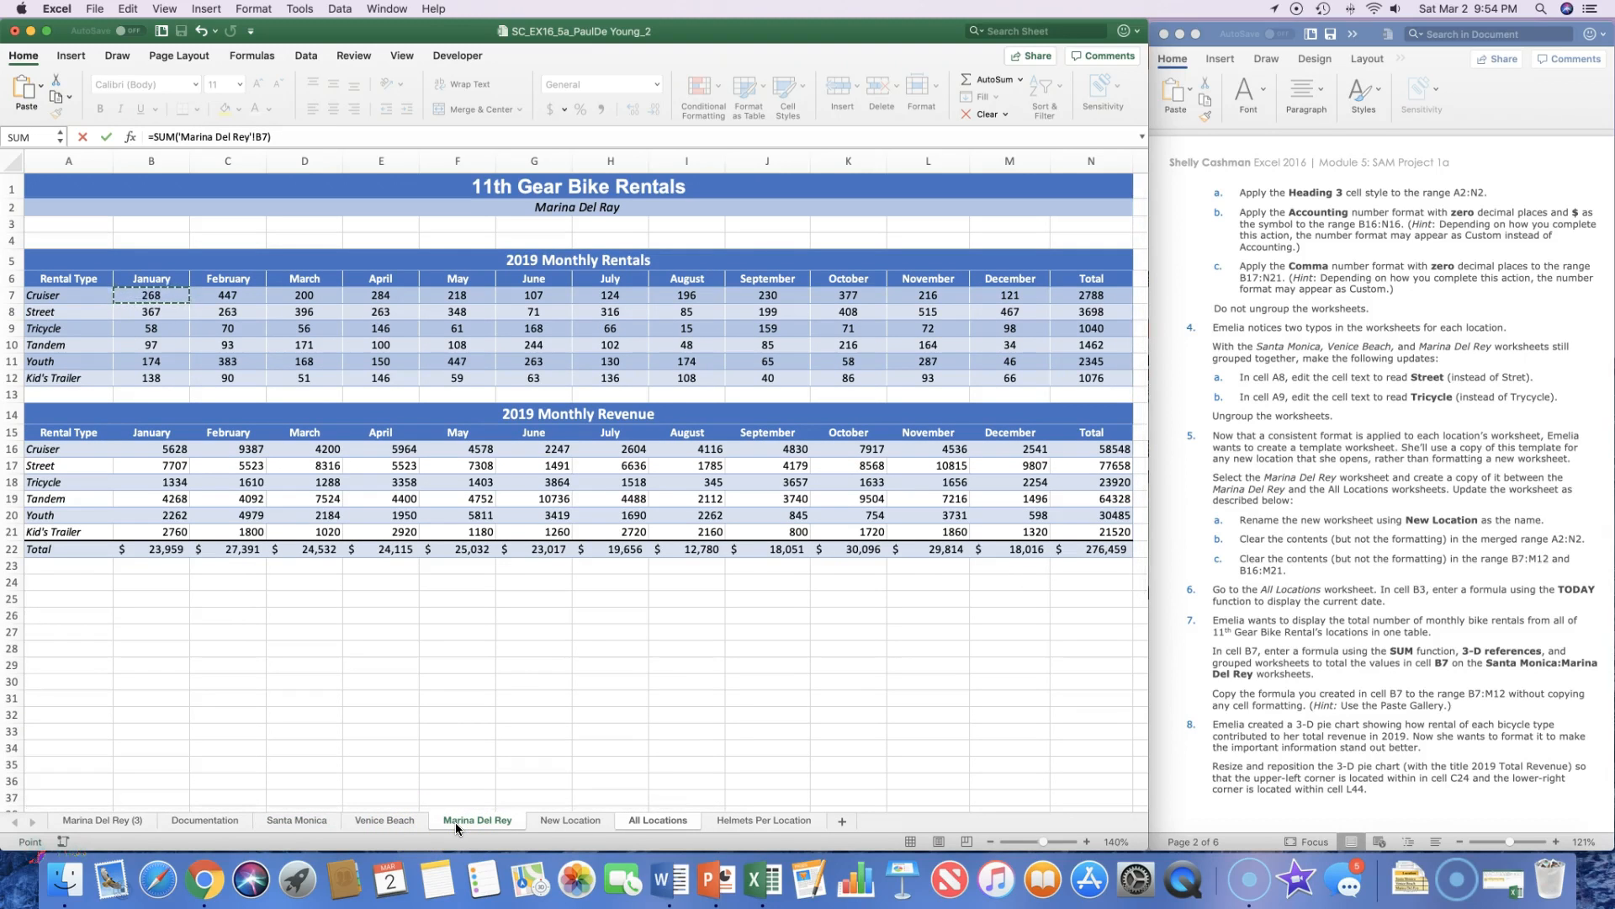
{"action": "left_click", "coordinate": [309, 821], "text": "shift"}
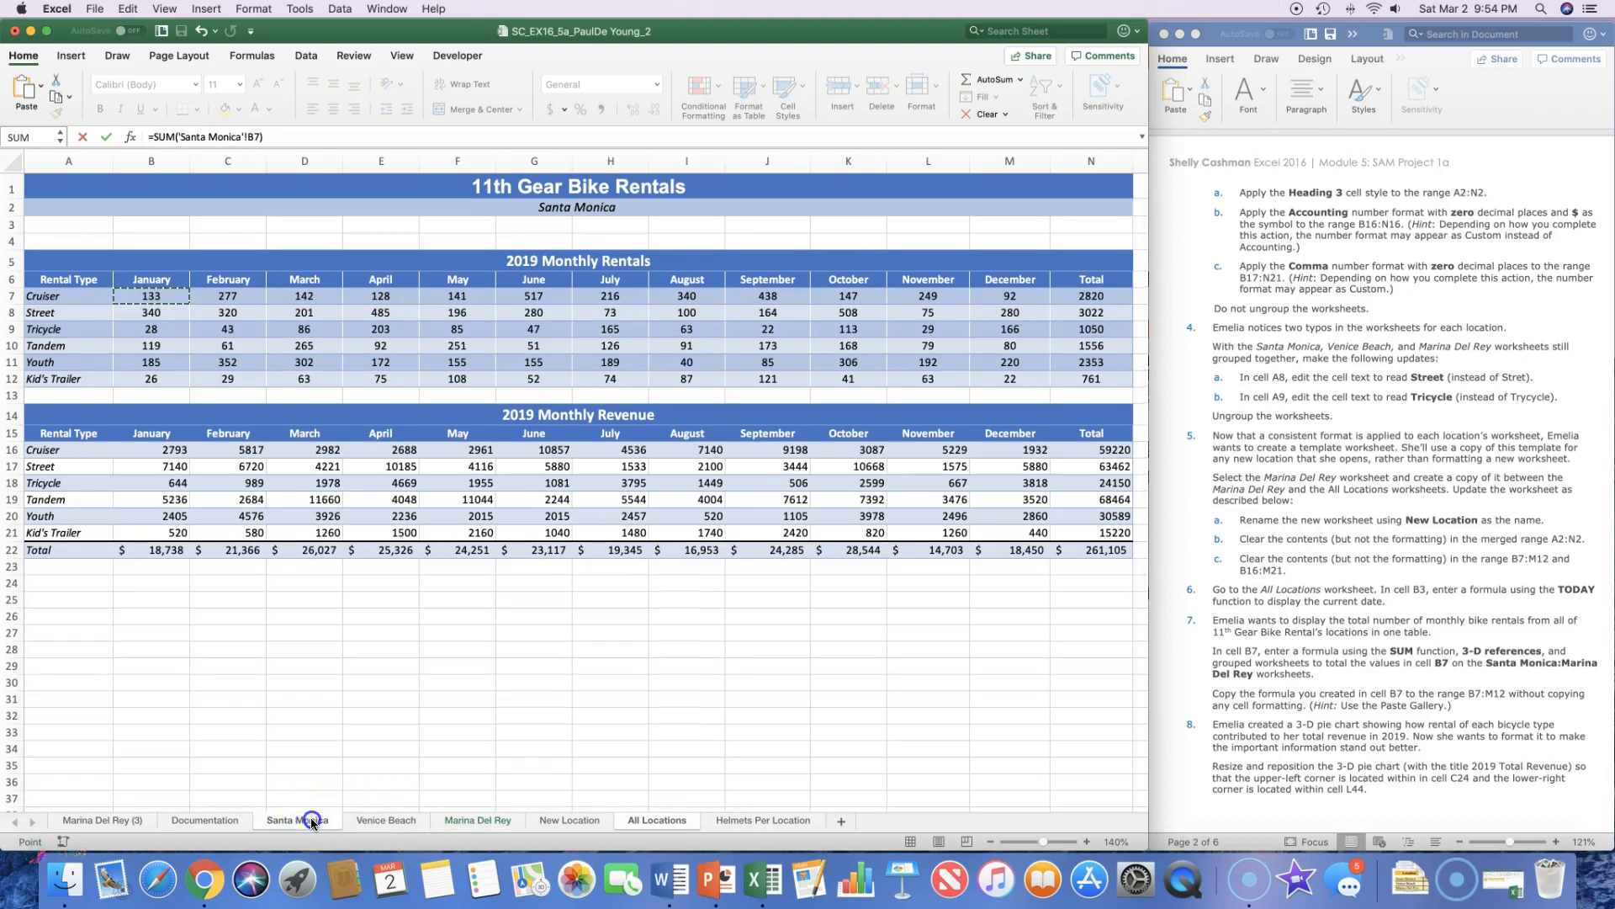
{"action": "left_click", "coordinate": [370, 822], "text": "shift"}
{"action": "left_click", "coordinate": [505, 821], "text": "shift"}
{"action": "left_click", "coordinate": [41, 850]}
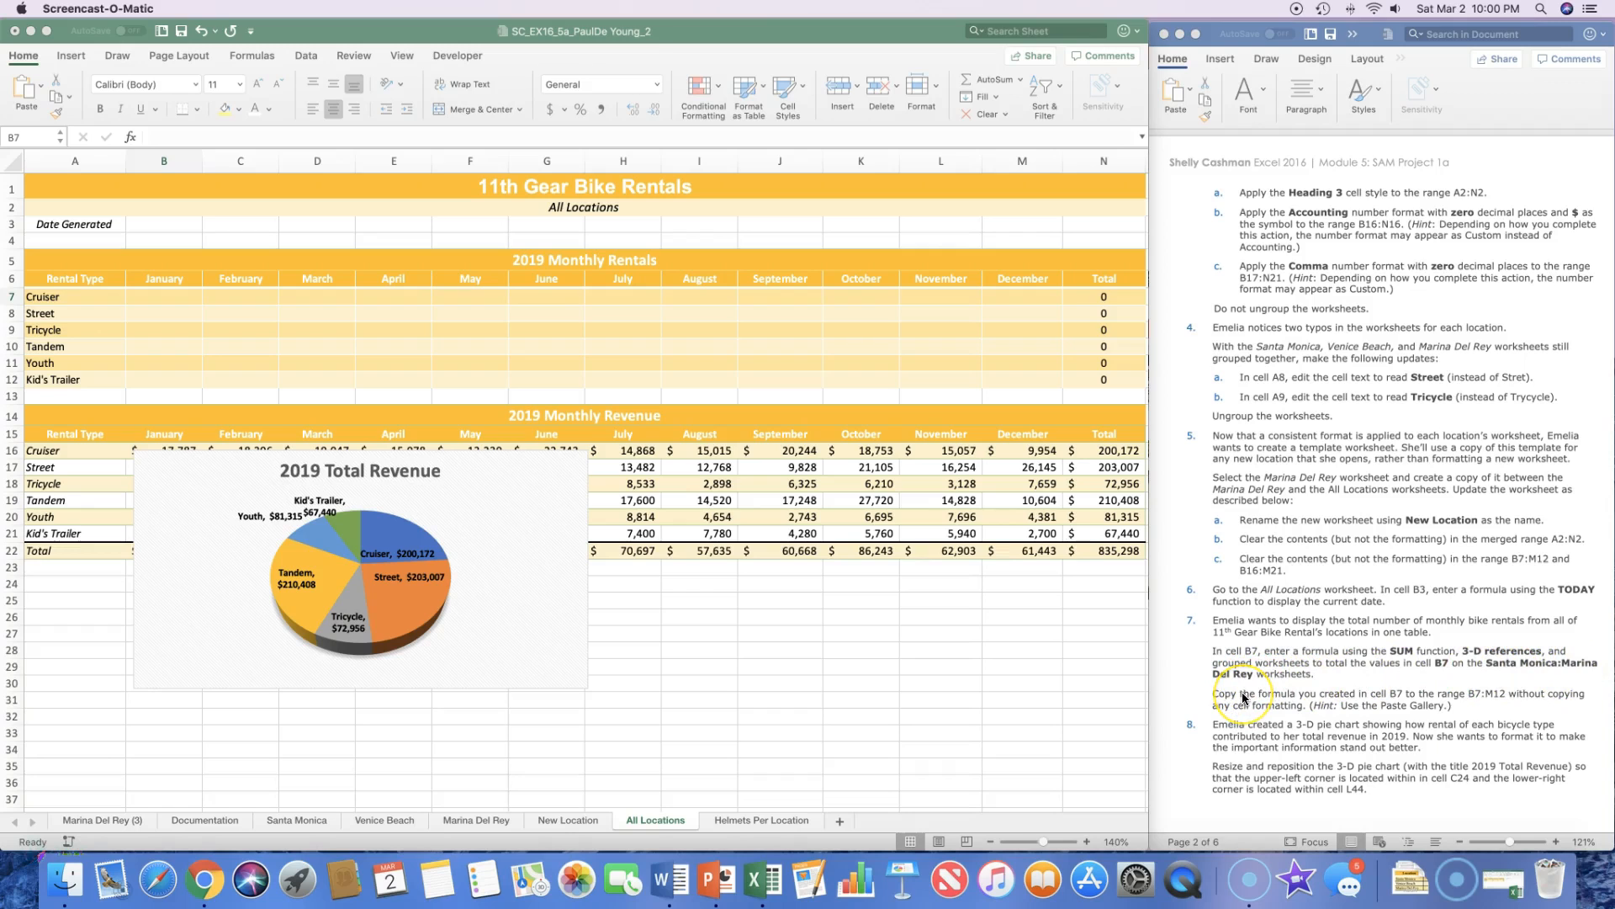
Enter =SUM('Santa Monica:Marina Del Rey'!B7) in cell B7 of the All Locations worksheet
{"action": "left_click", "coordinate": [159, 297]}
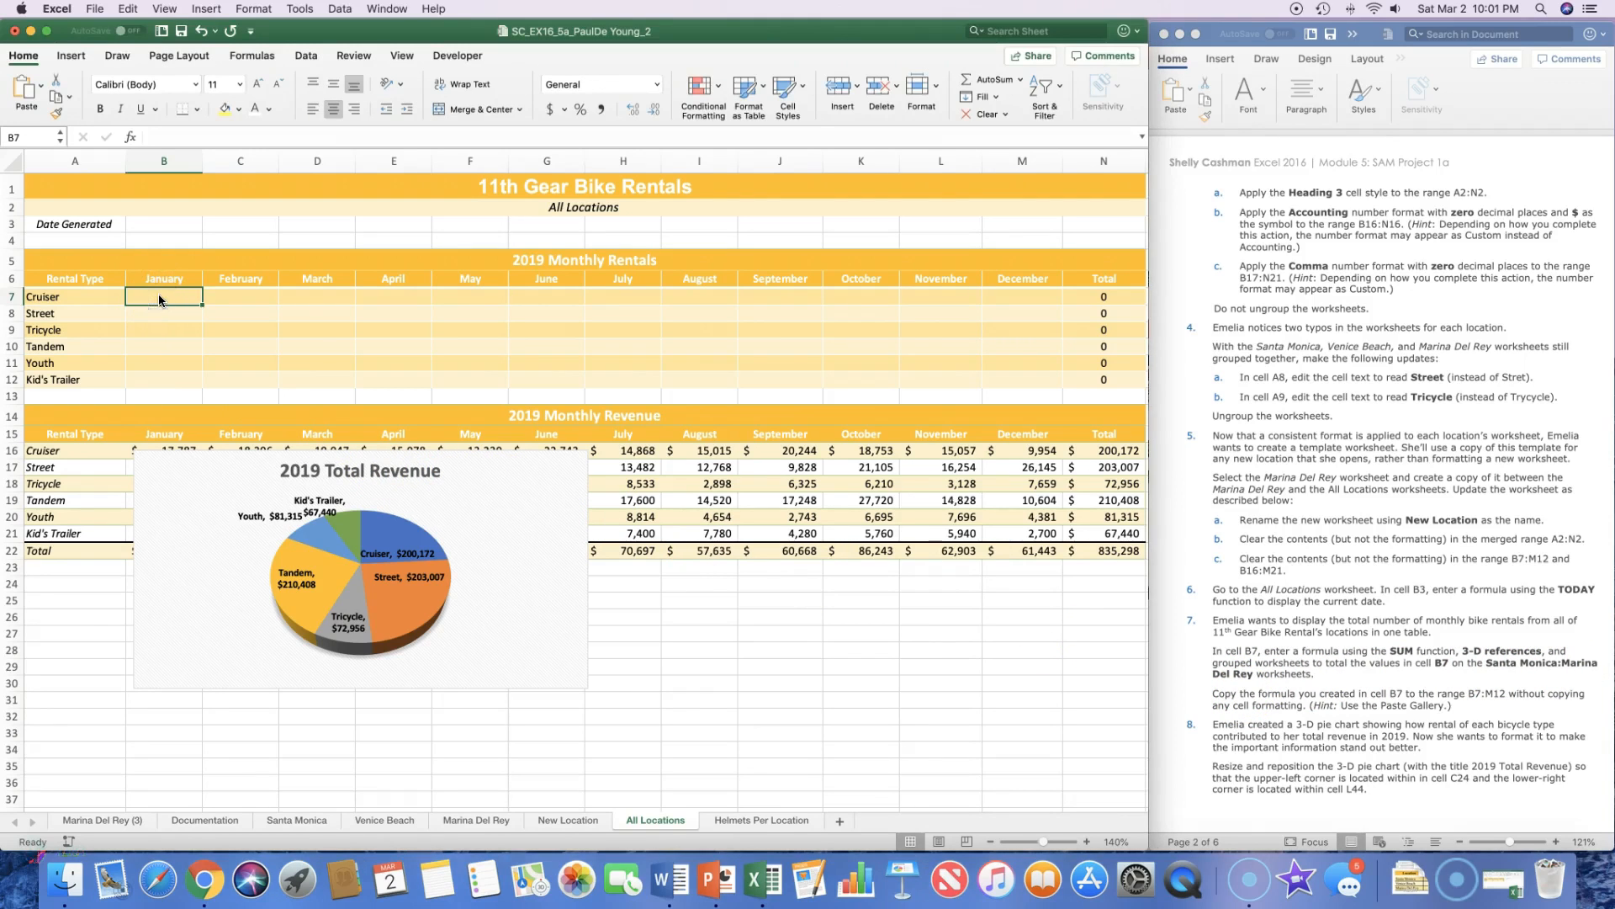
{"action": "left_click", "coordinate": [991, 81]}
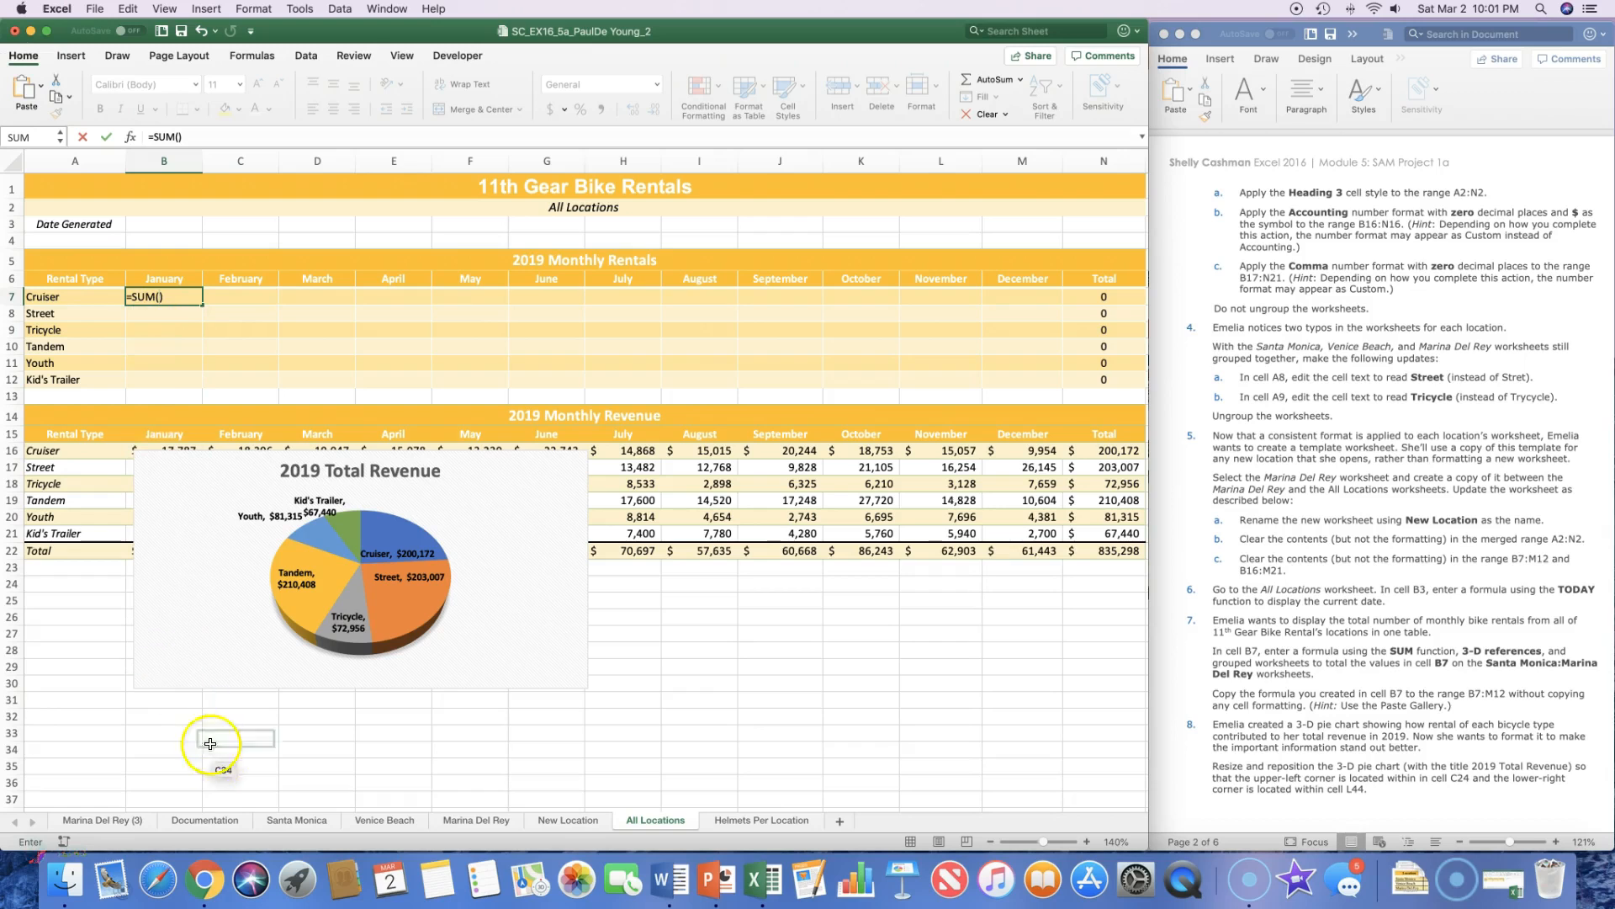
{"action": "left_click", "coordinate": [279, 822]}
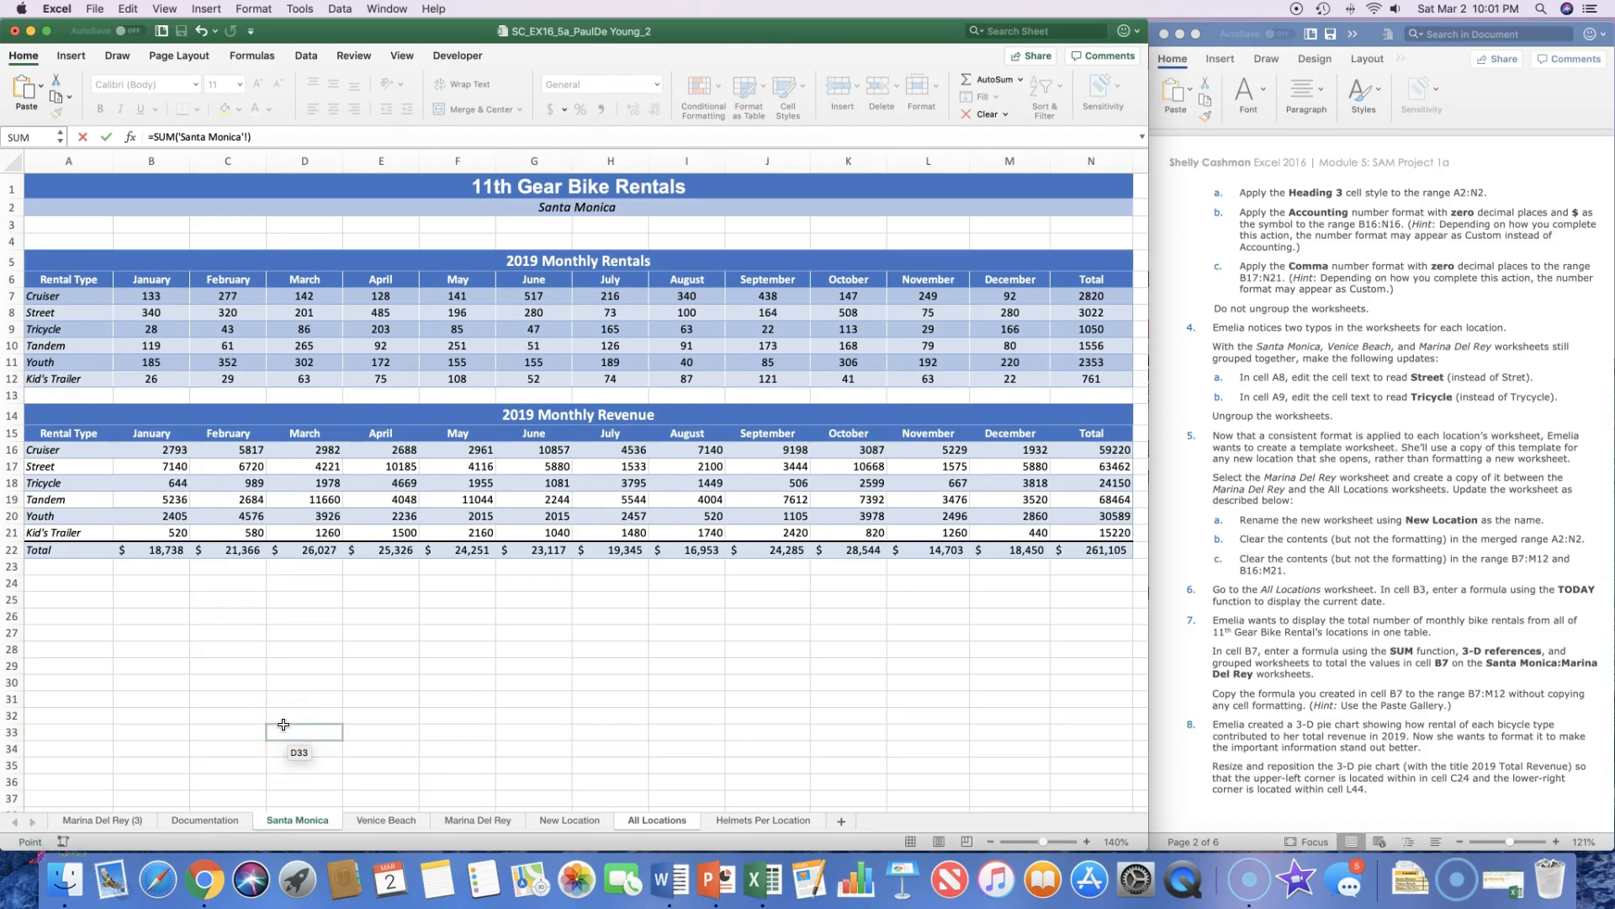
{"action": "left_click", "coordinate": [469, 822], "text": "shift"}
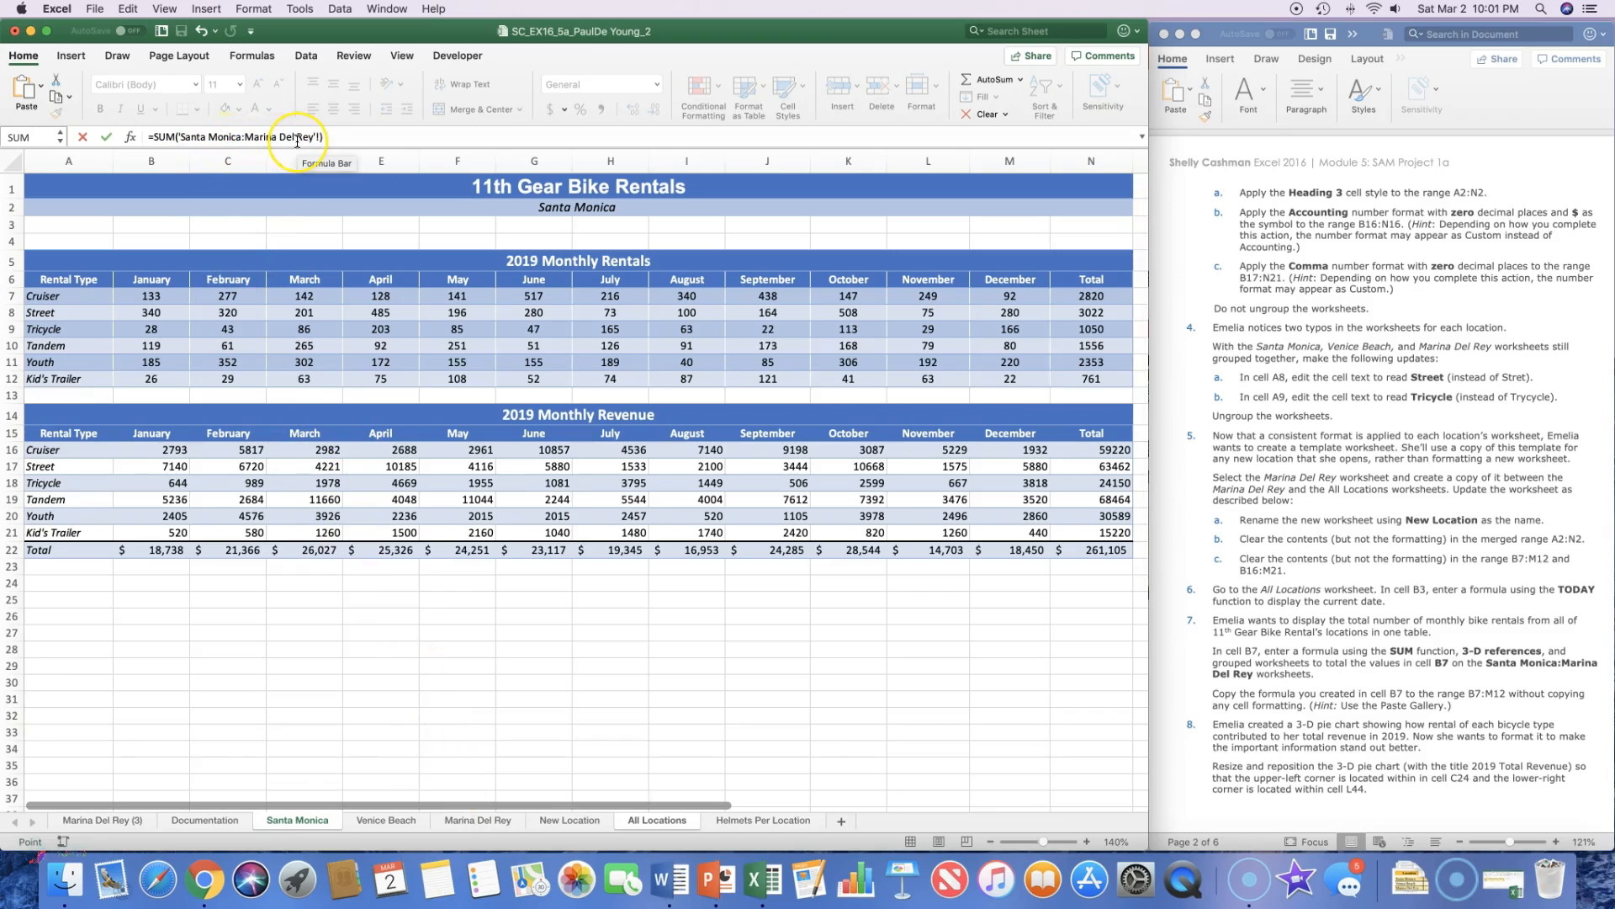
{"action": "left_click", "coordinate": [156, 296]}
{"action": "key", "text": "Return"}
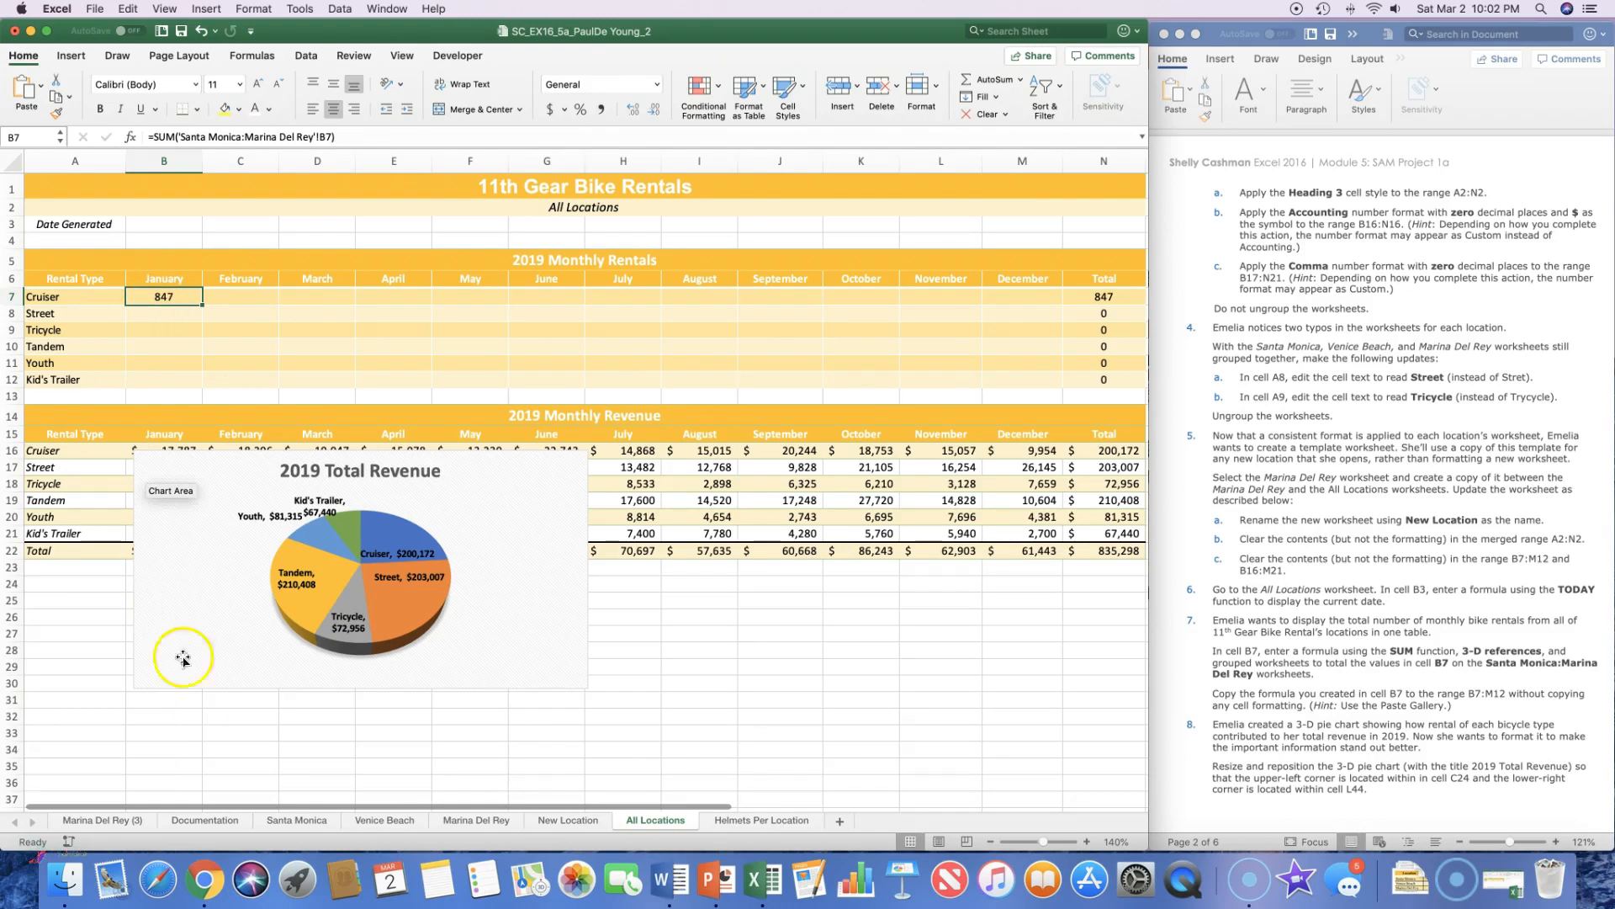
Check the January Cruiser rentals in B7 on the Santa Monica, Venice Beach and Marina Del Rey worksheets and return to All Locations
{"action": "left_click", "coordinate": [287, 820]}
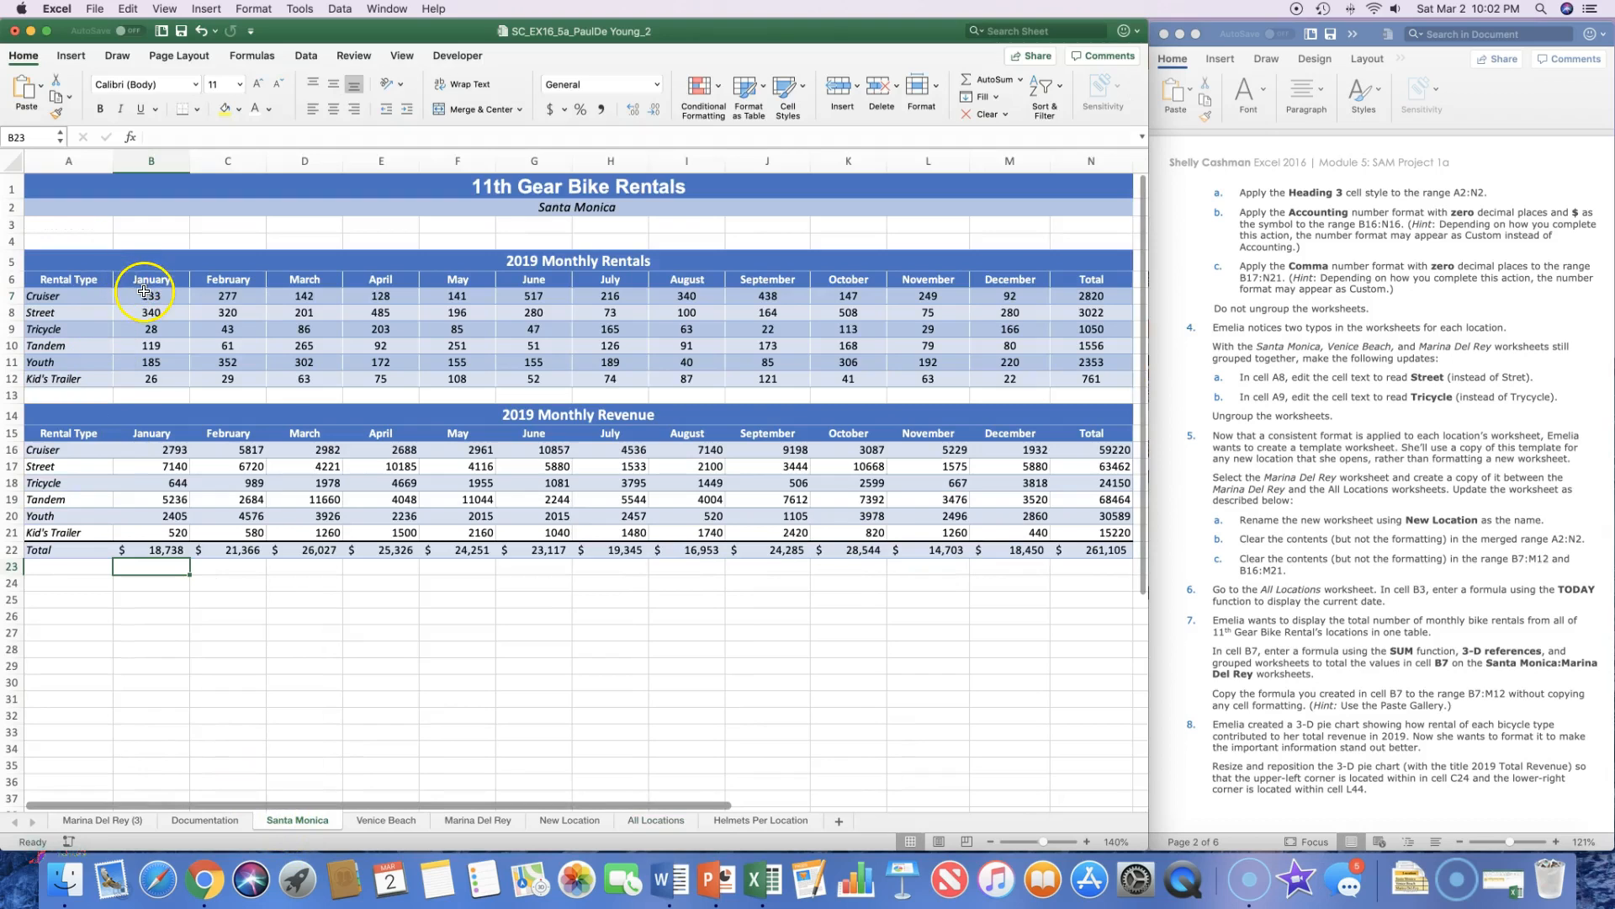
{"action": "left_click", "coordinate": [362, 818]}
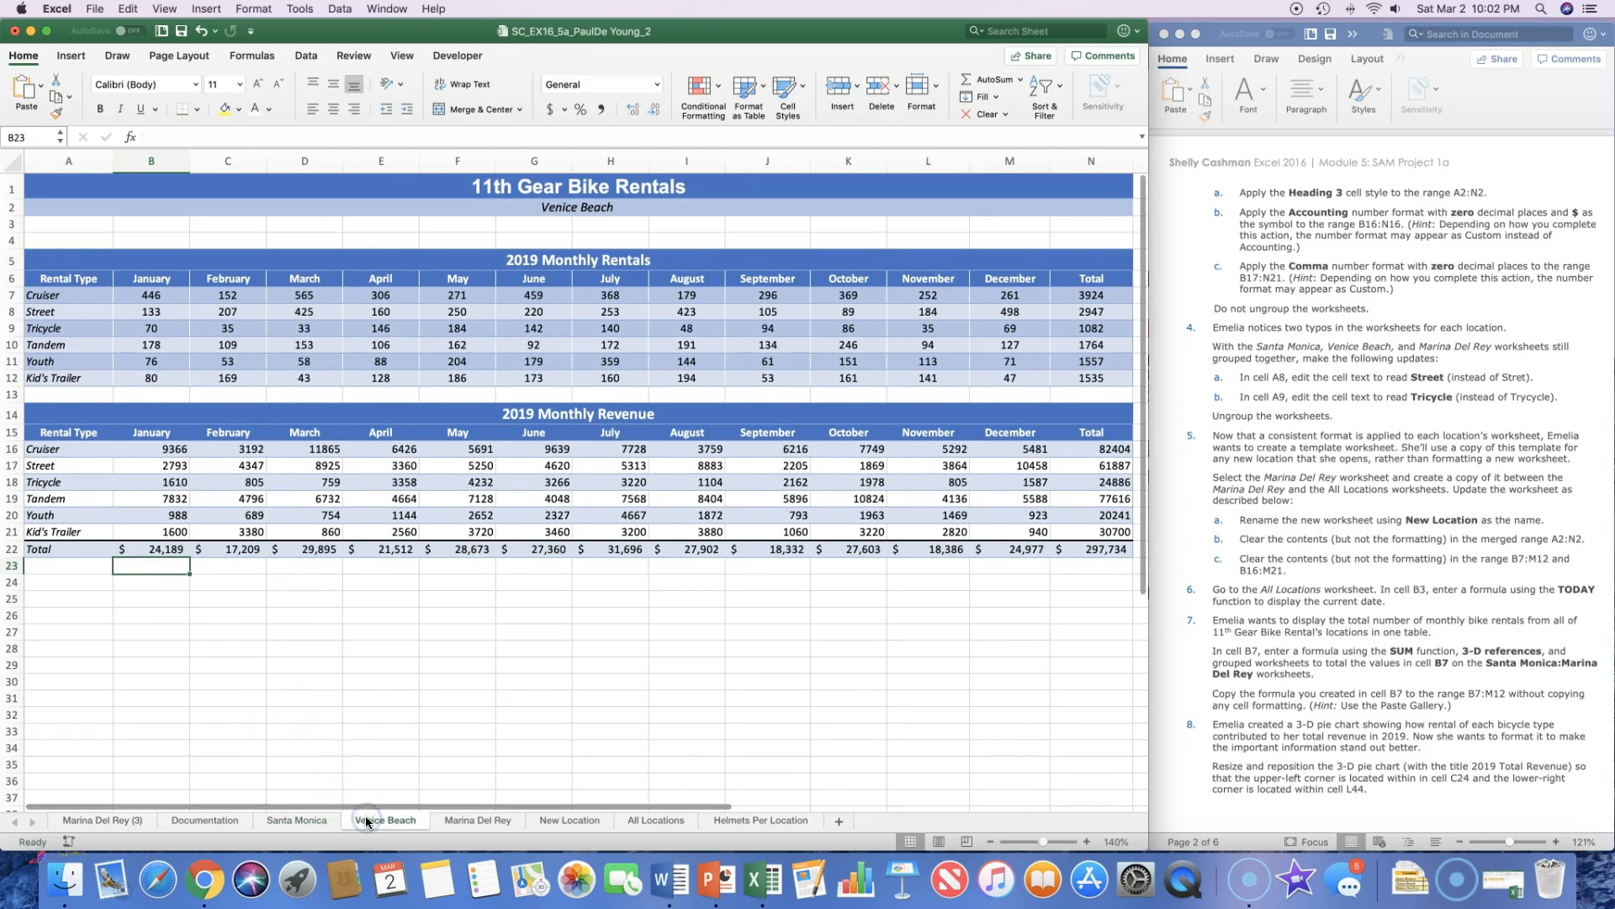
{"action": "left_click", "coordinate": [468, 819]}
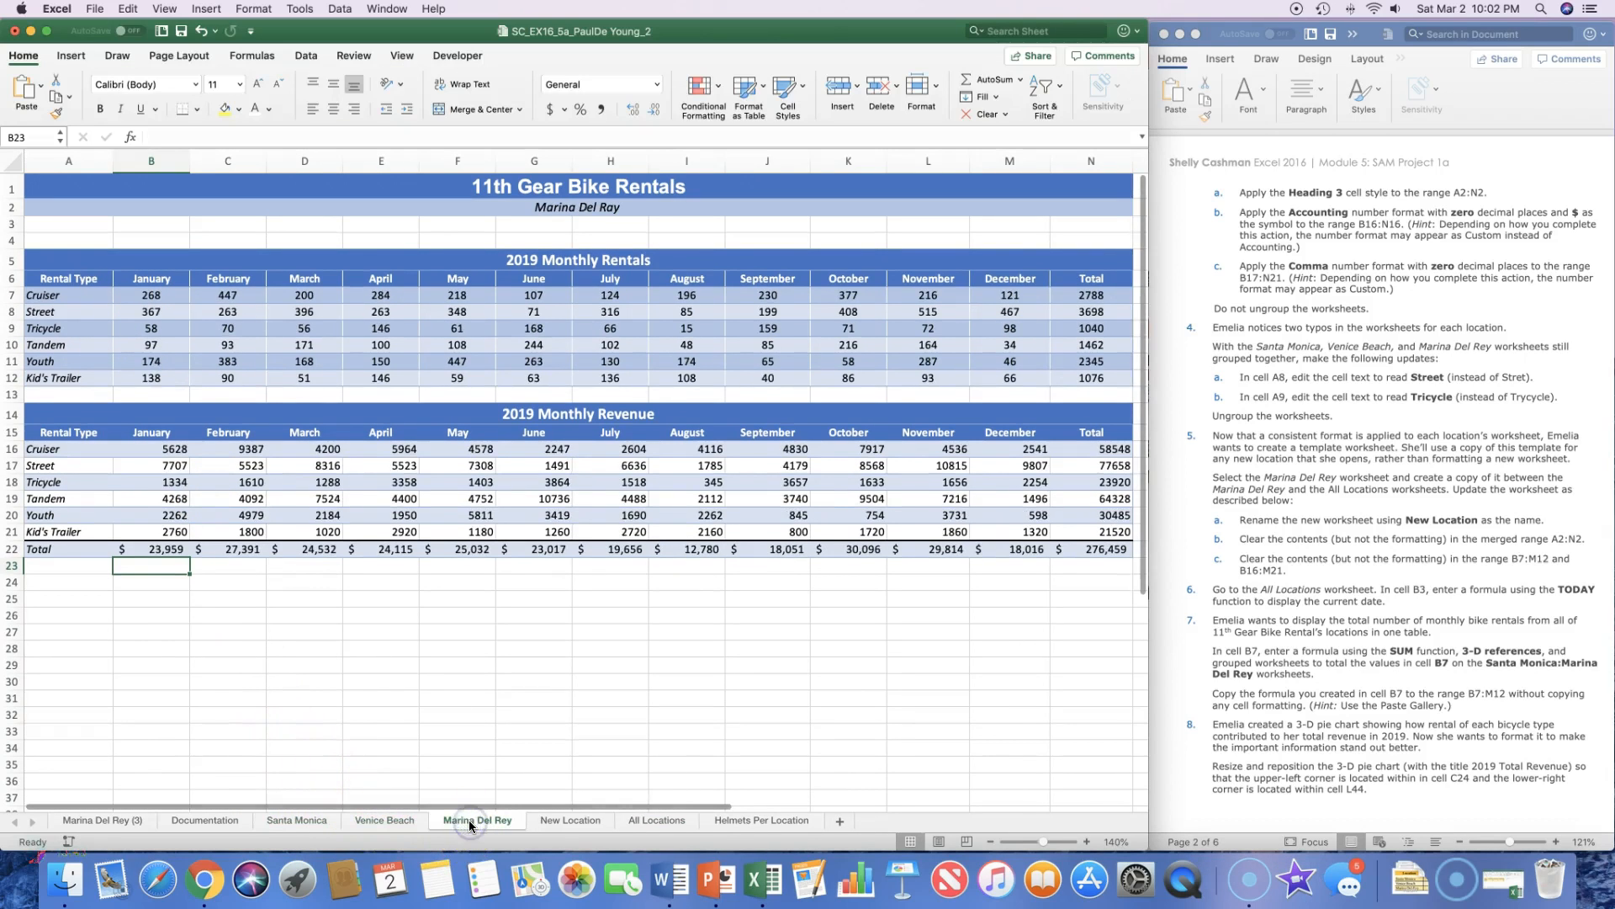
{"action": "left_click", "coordinate": [630, 820]}
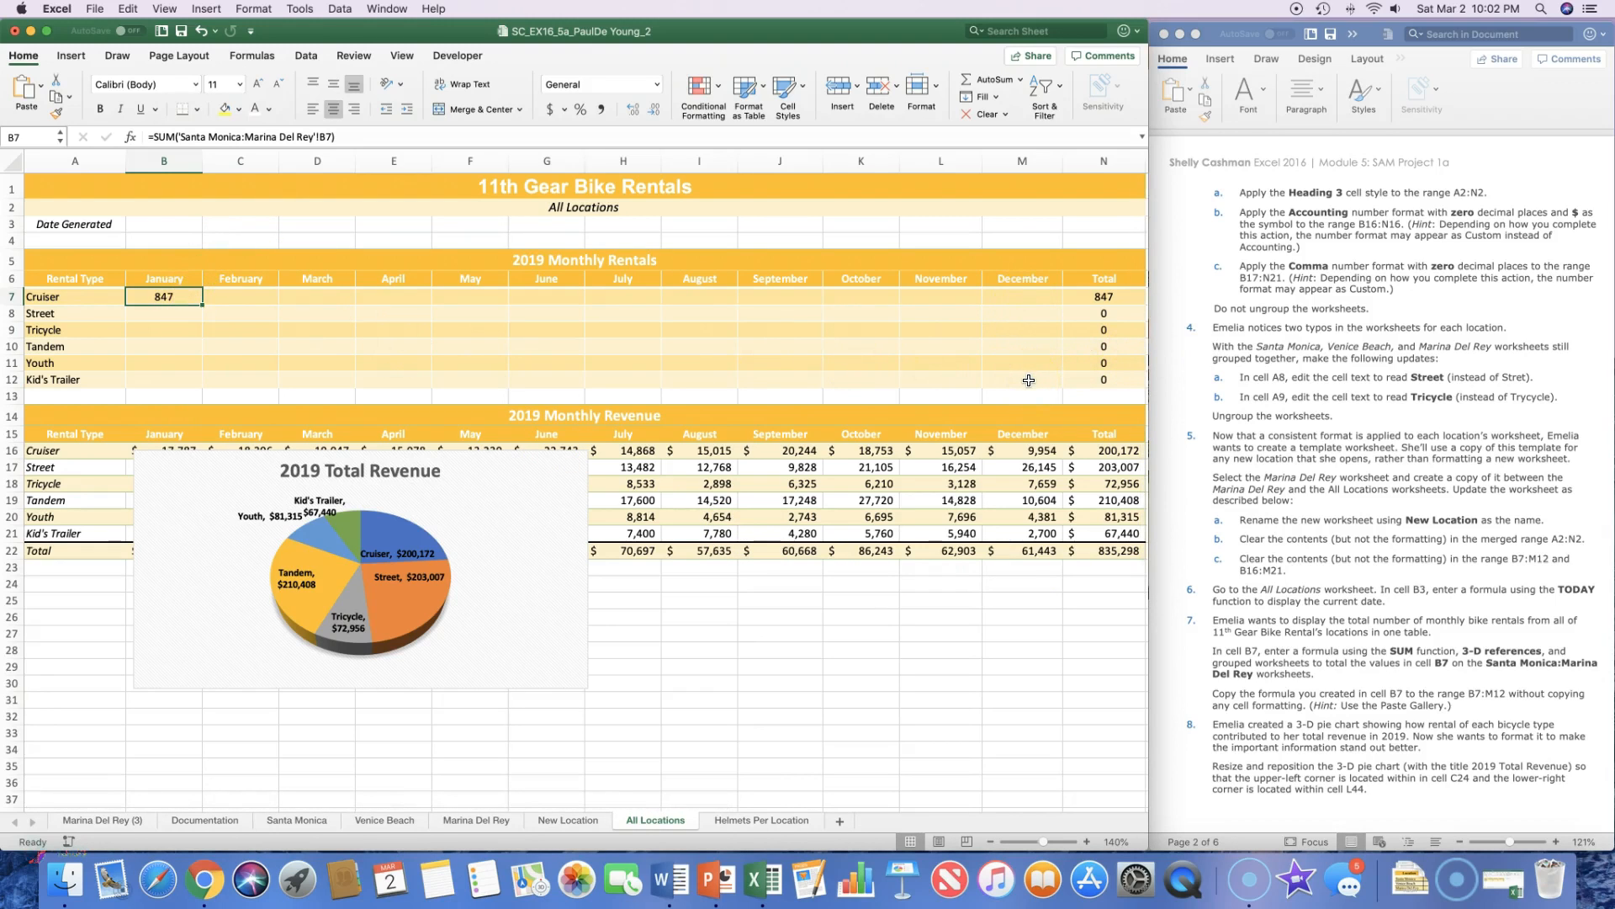
{"action": "left_click", "coordinate": [175, 297]}
{"action": "left_click", "coordinate": [178, 297]}
{"action": "left_click", "coordinate": [57, 115]}
{"action": "left_click", "coordinate": [42, 90]}
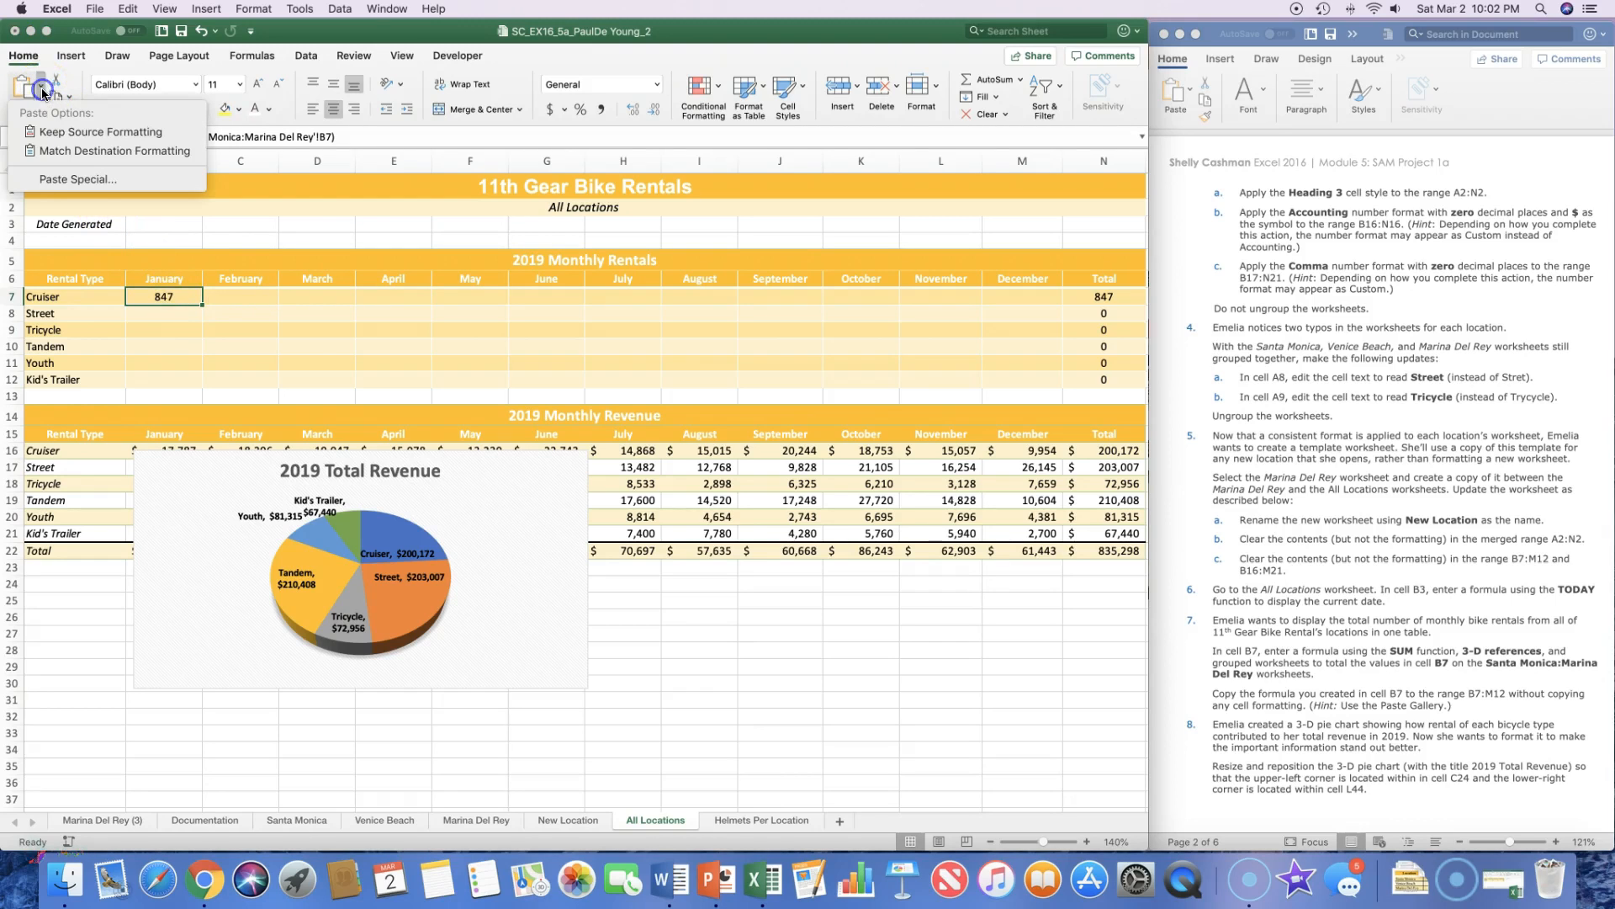
{"action": "left_click", "coordinate": [160, 285]}
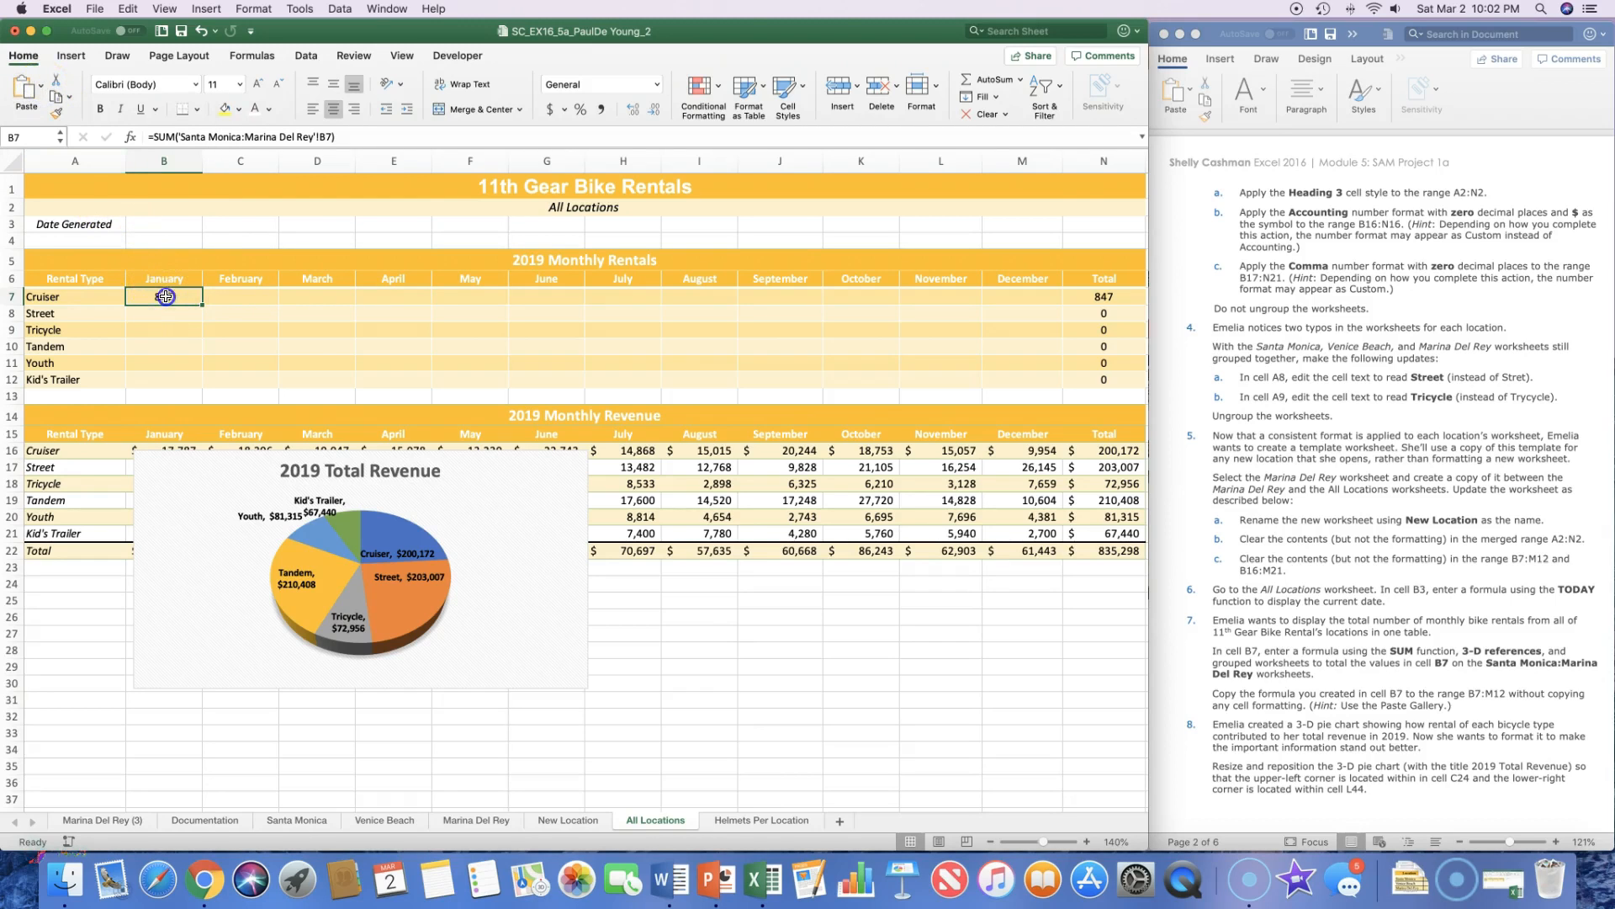
Copy the SUM formula in B7 to the range B7:M12, pasting formulas only, and check the copied formulas in C7 and D9
{"action": "left_click", "coordinate": [58, 100]}
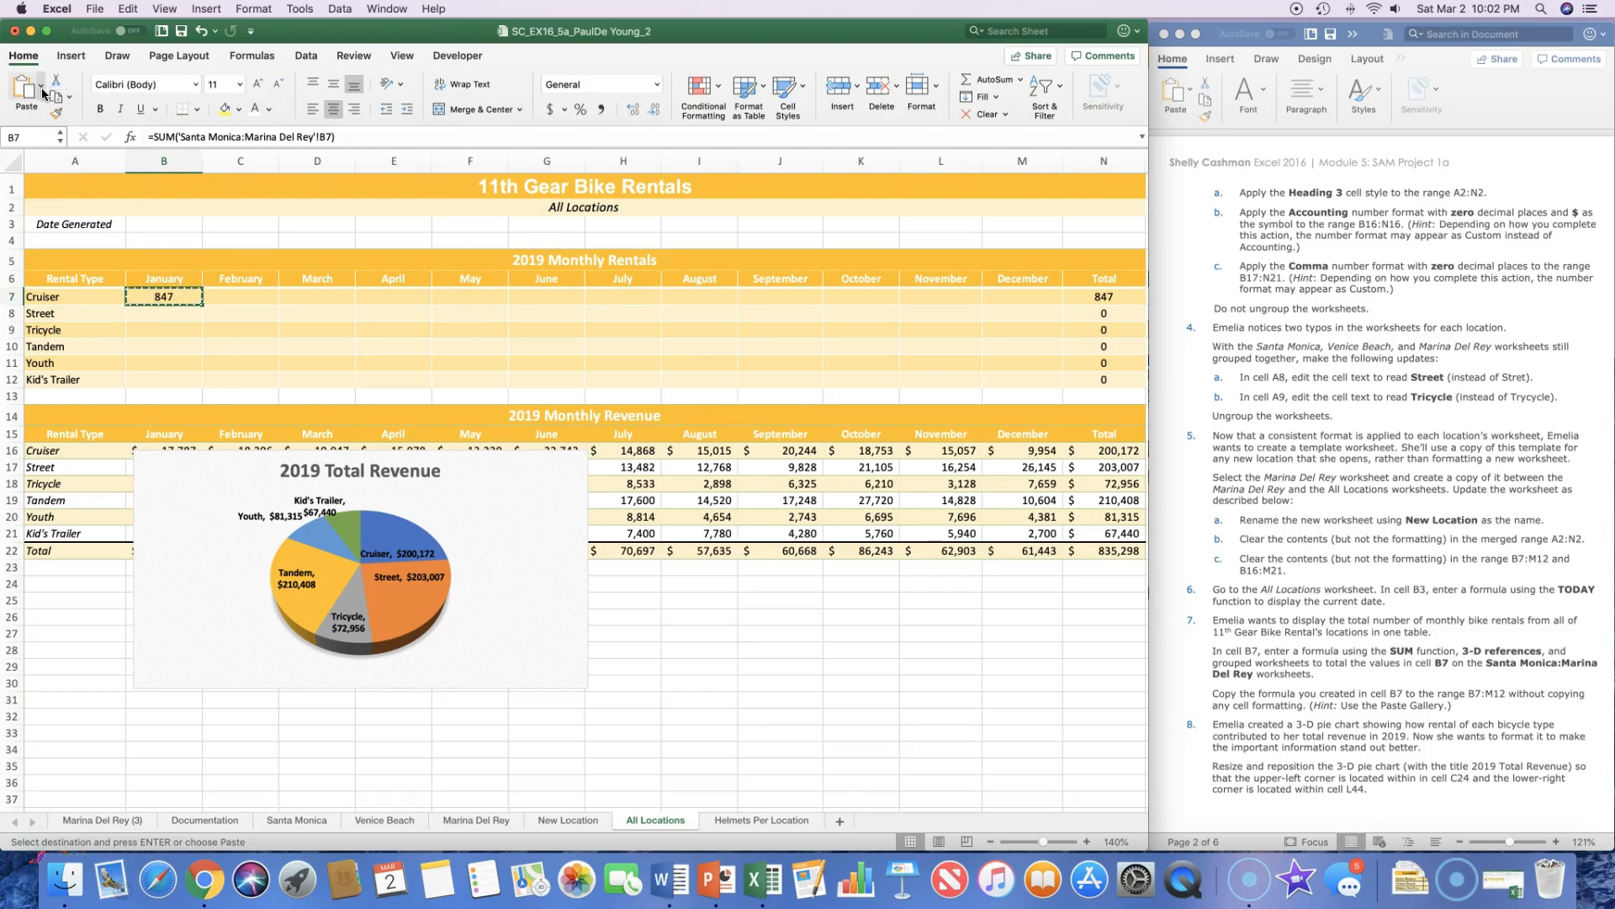
{"action": "left_click", "coordinate": [41, 90]}
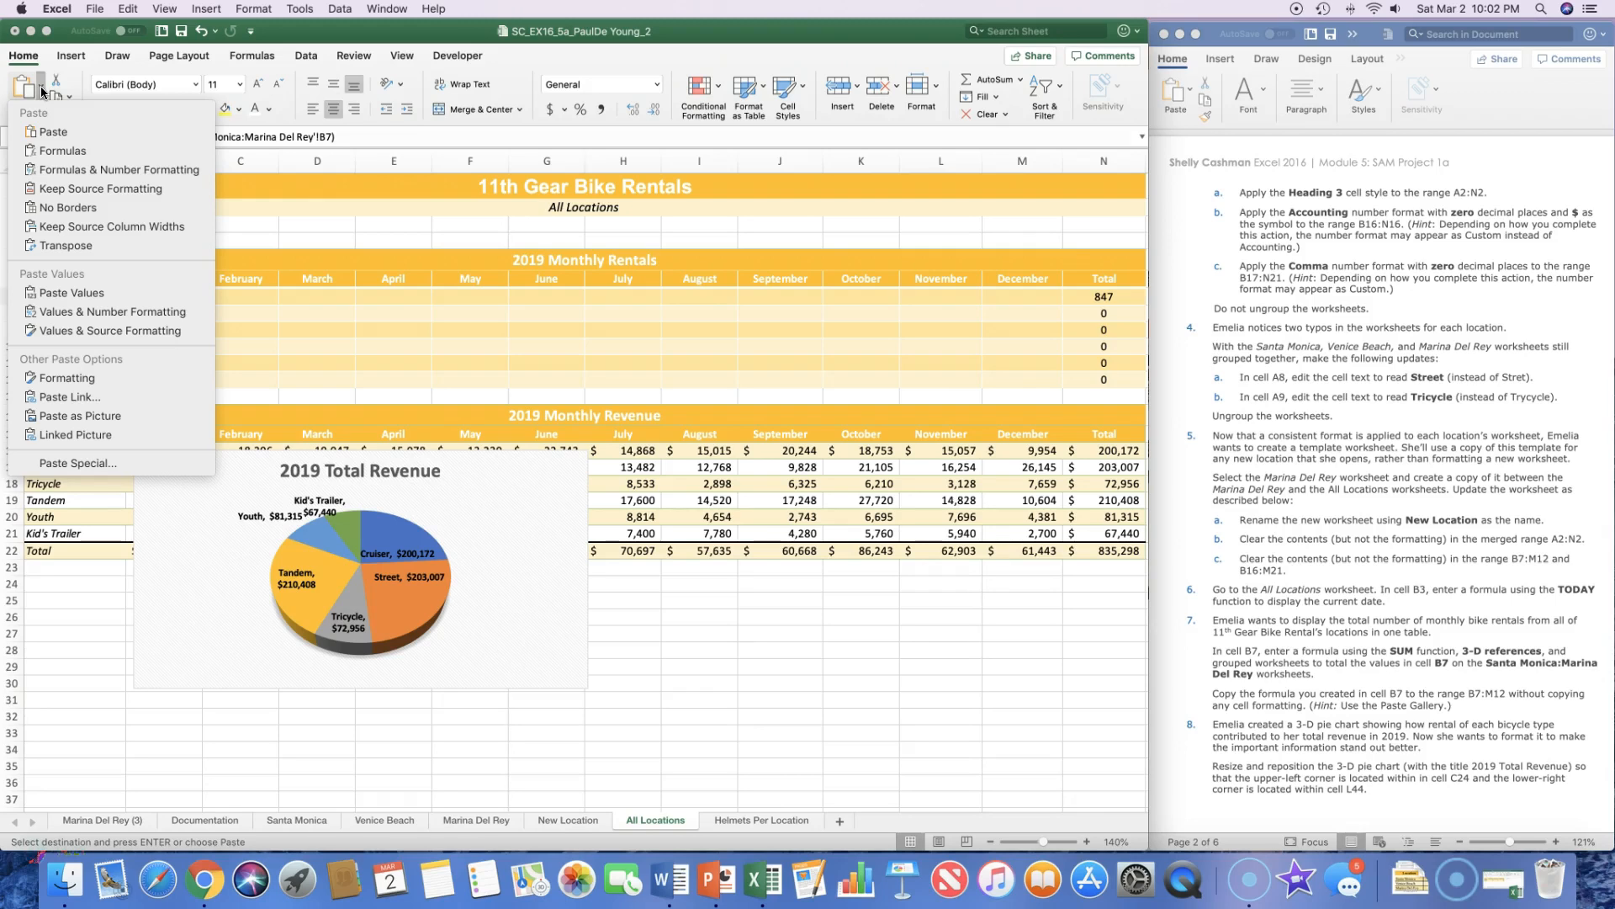
{"action": "left_click", "coordinate": [67, 152]}
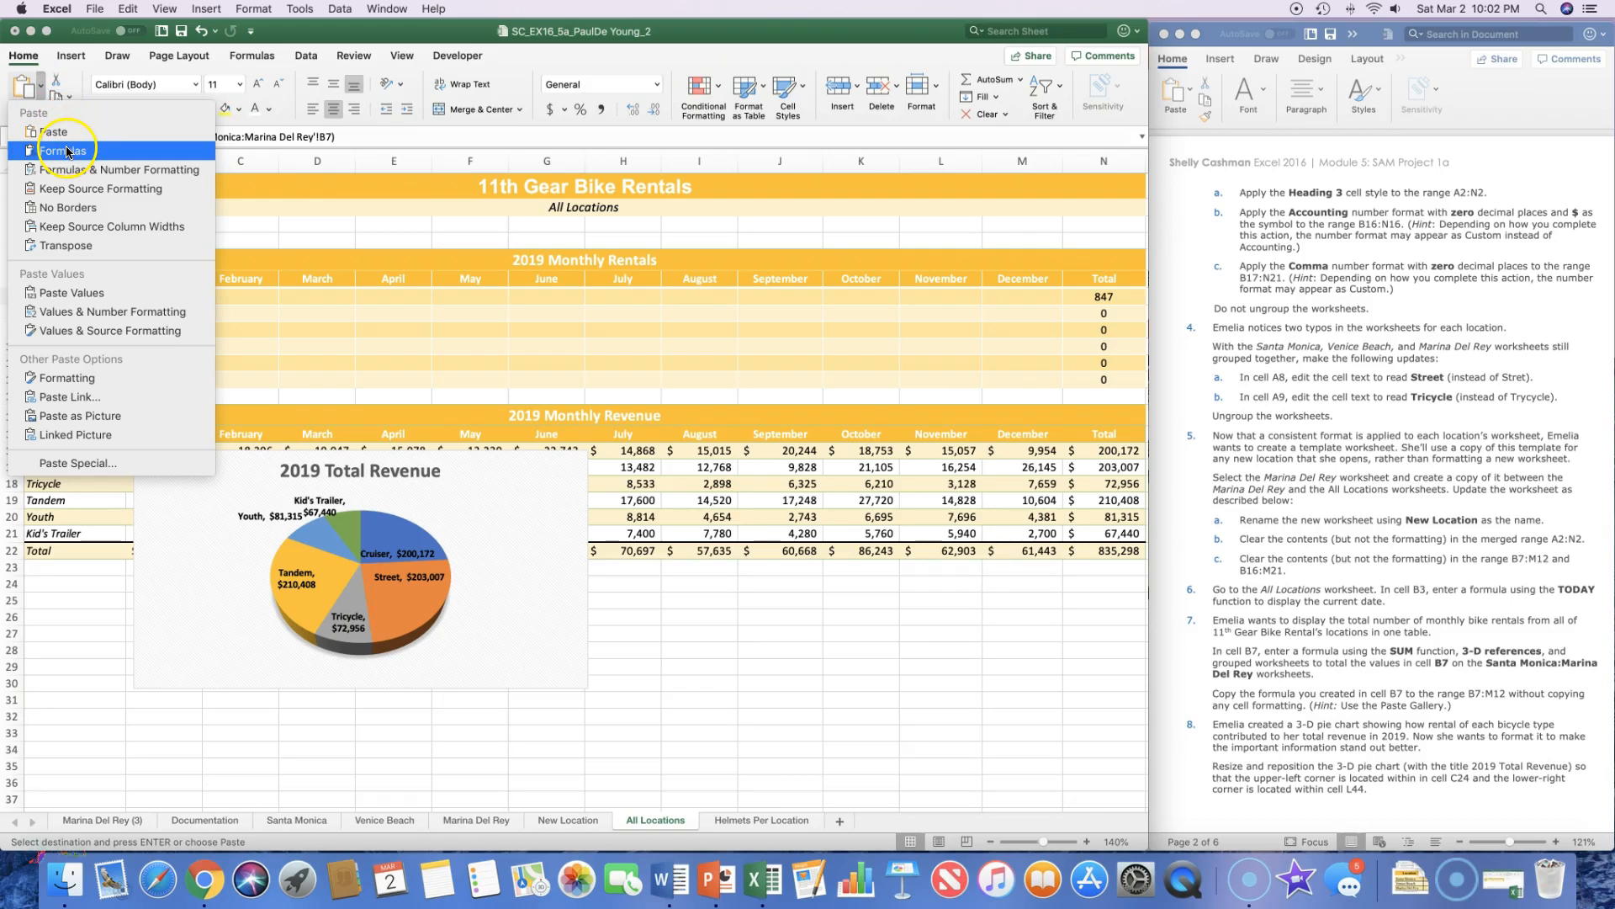
{"action": "left_click", "coordinate": [329, 343]}
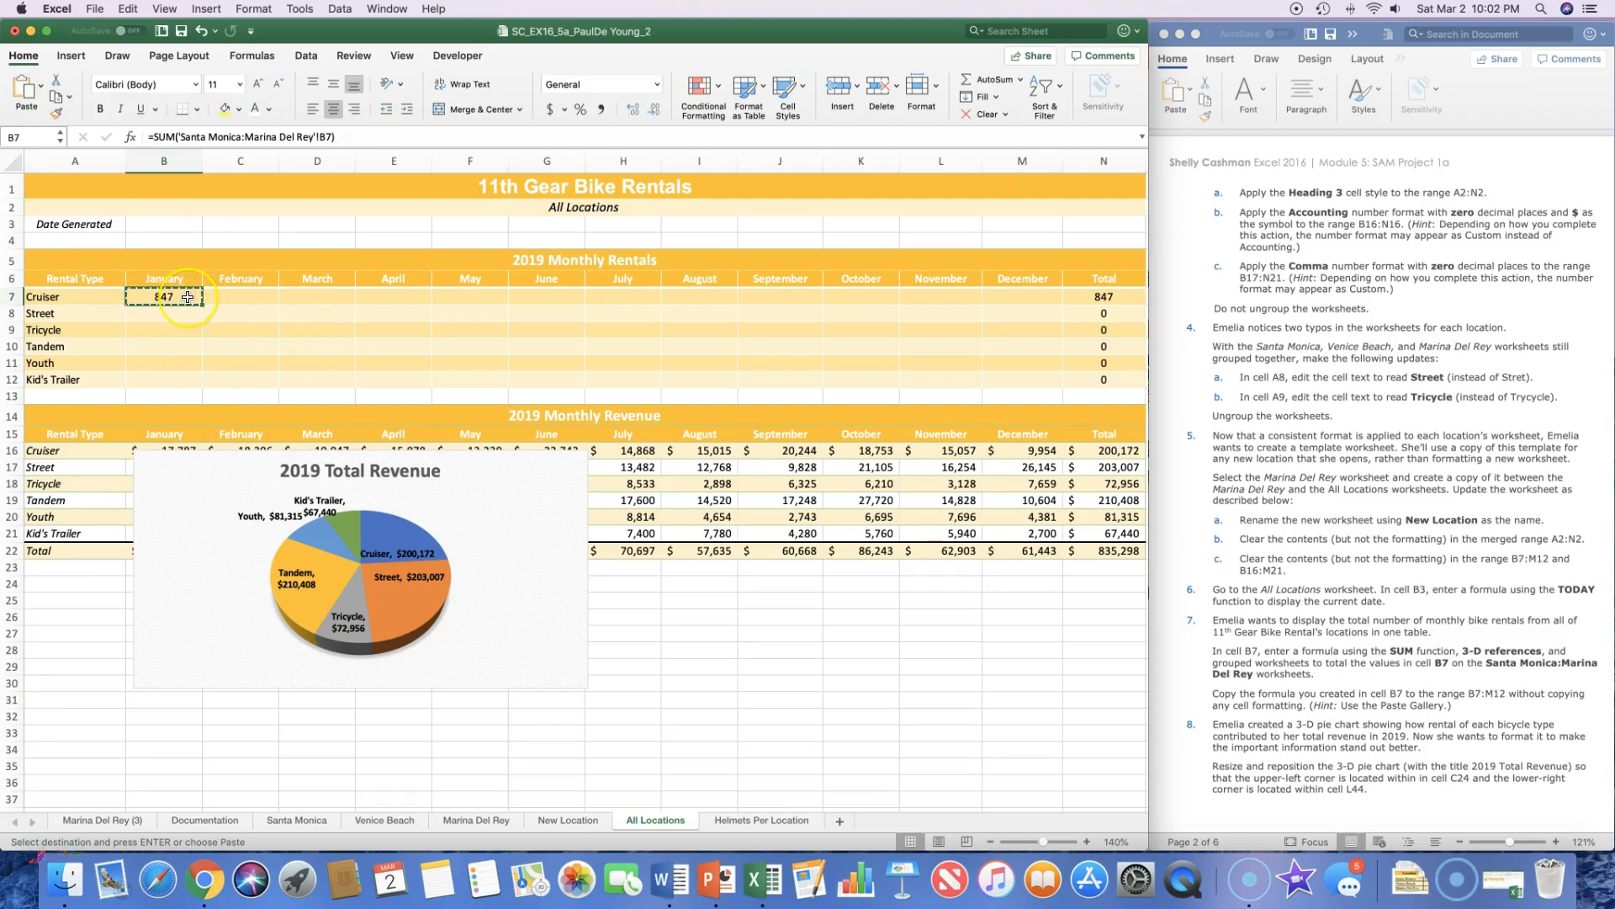
{"action": "left_click_drag", "start_coordinate": [187, 297], "coordinate": [1021, 385]}
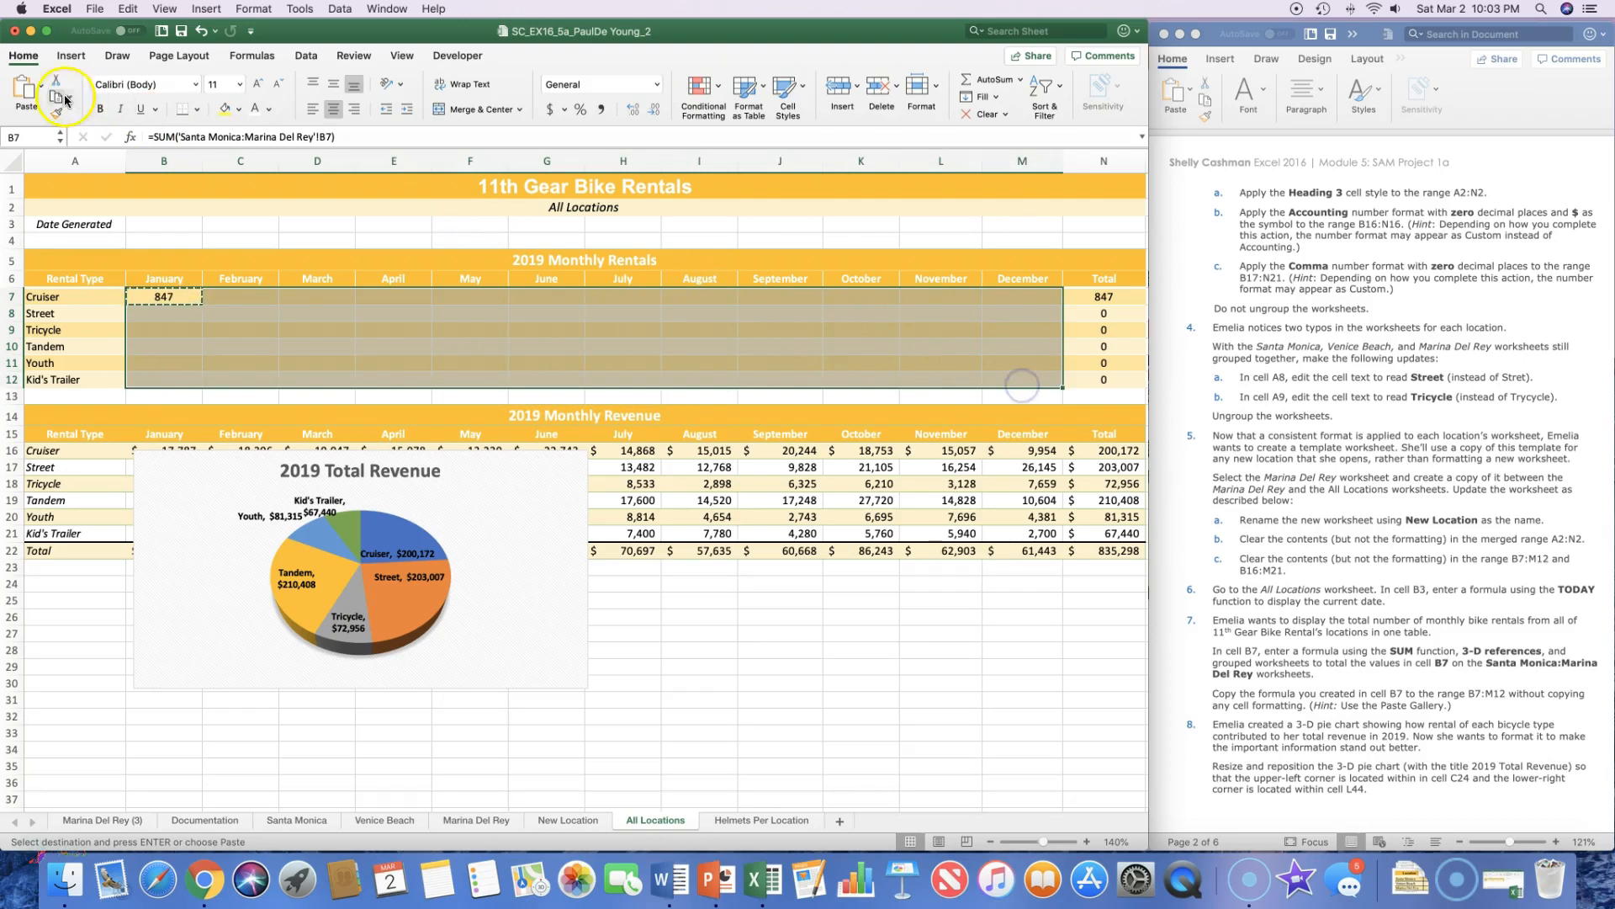
{"action": "left_click", "coordinate": [40, 87]}
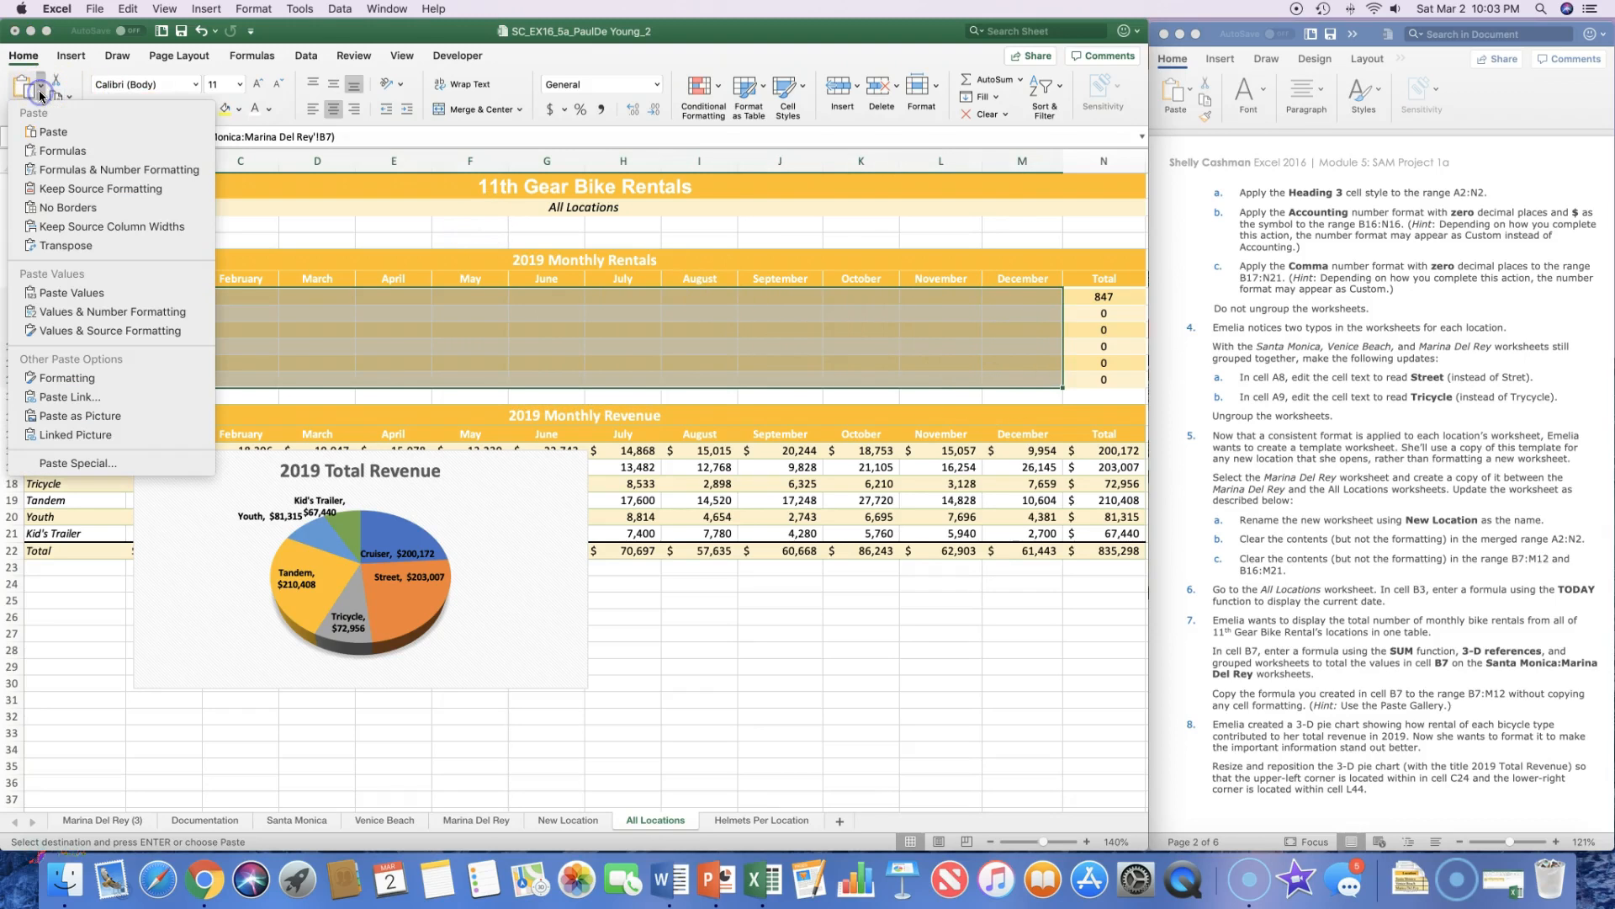
{"action": "left_click", "coordinate": [51, 152]}
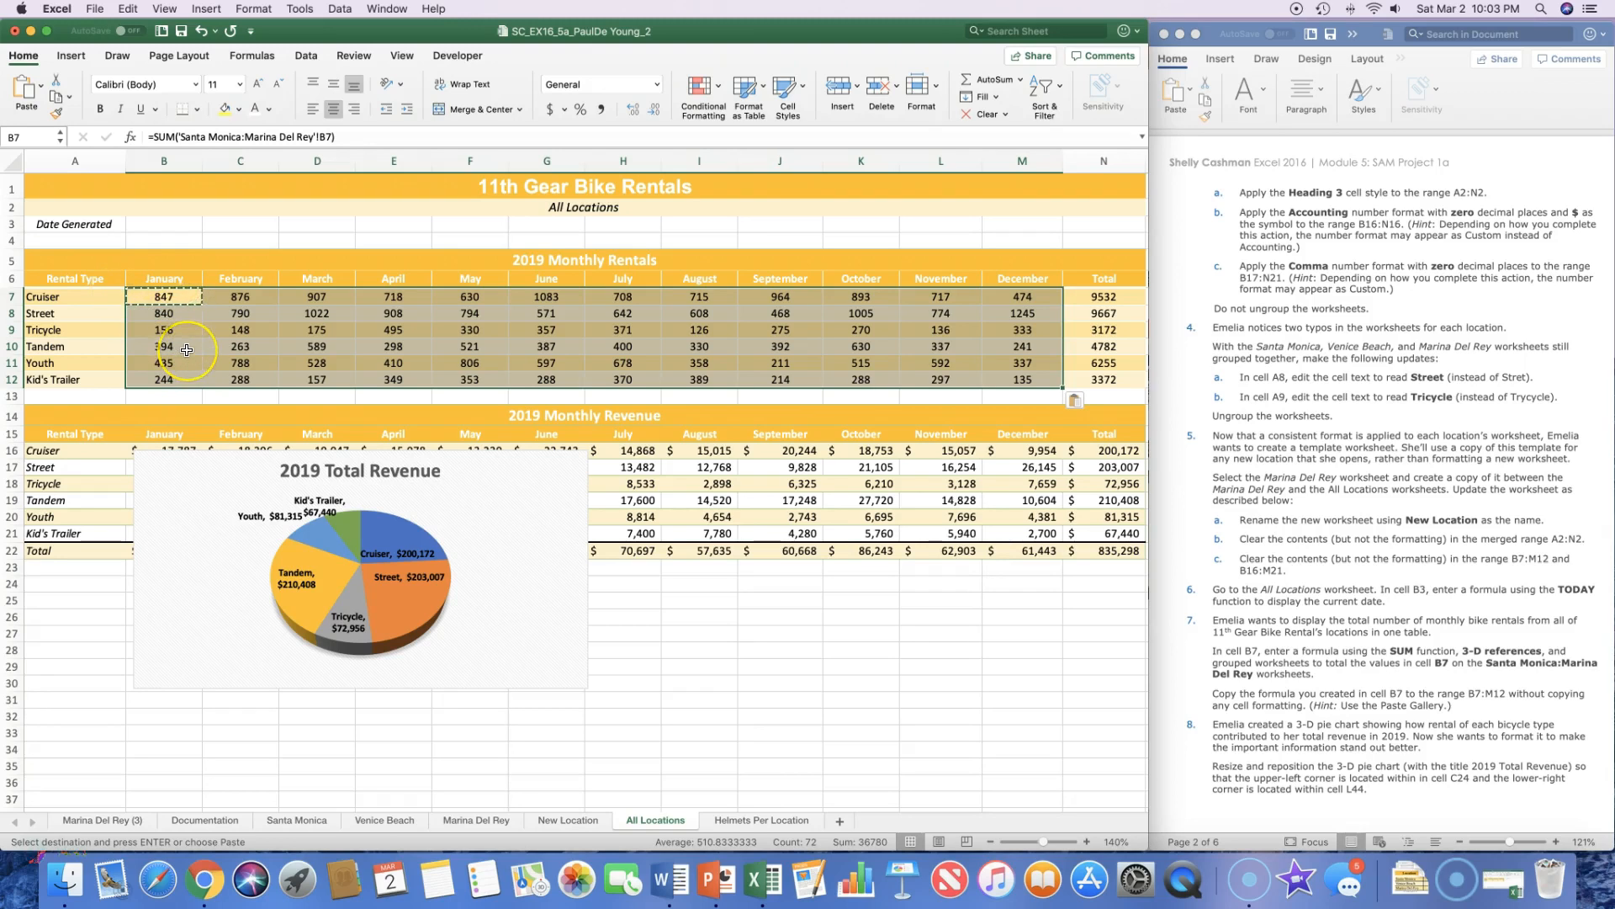
{"action": "key", "text": "Escape"}
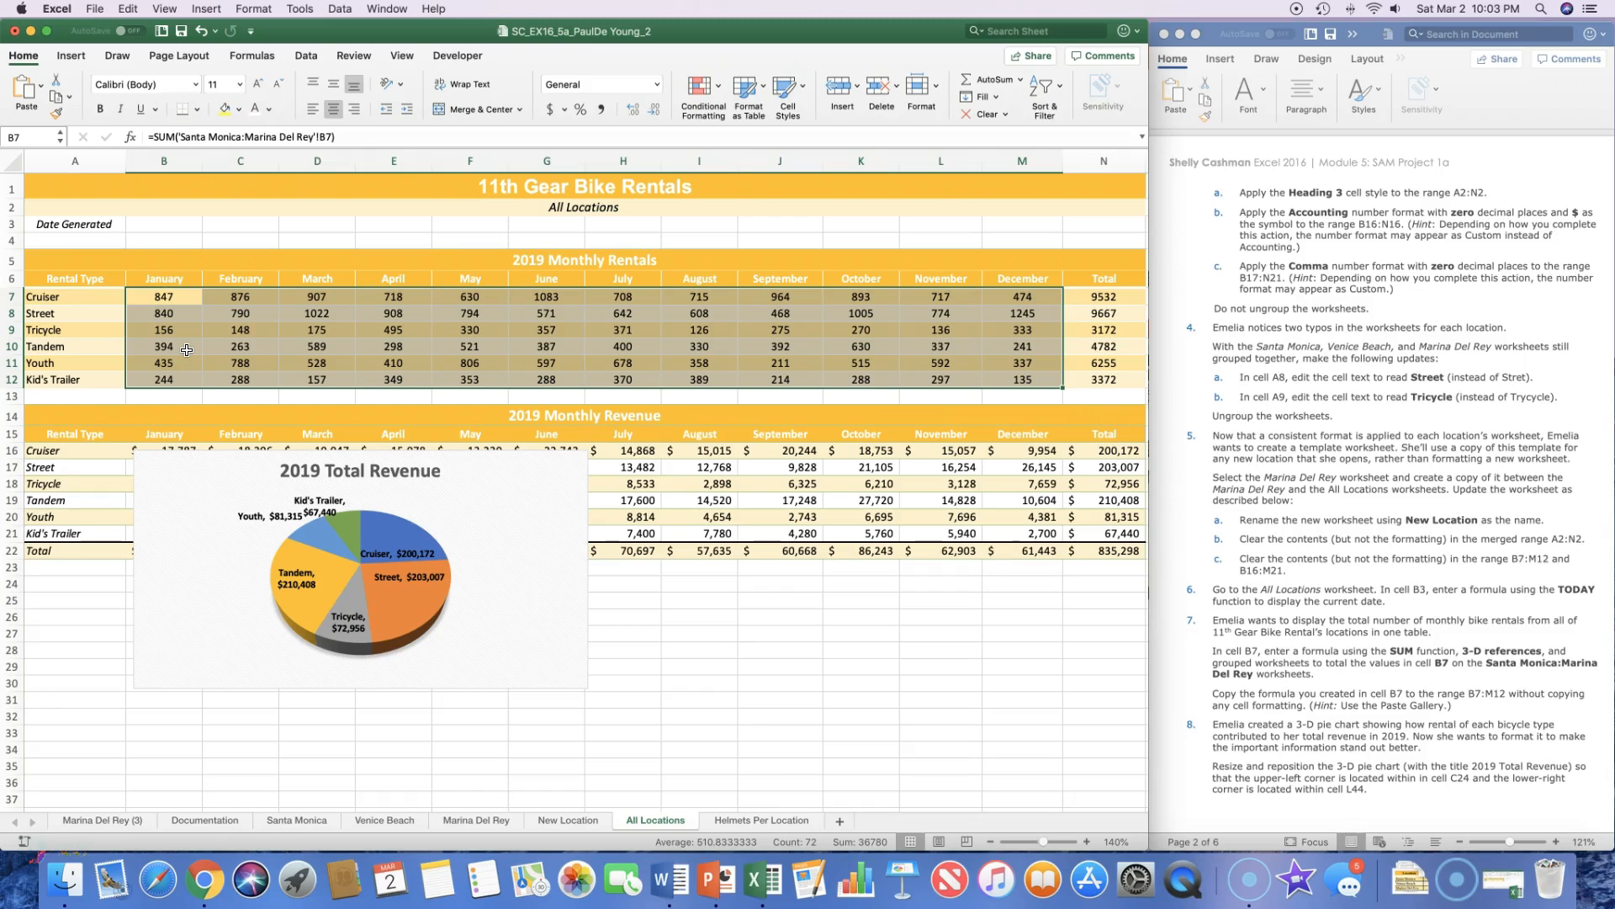
{"action": "left_click", "coordinate": [231, 297]}
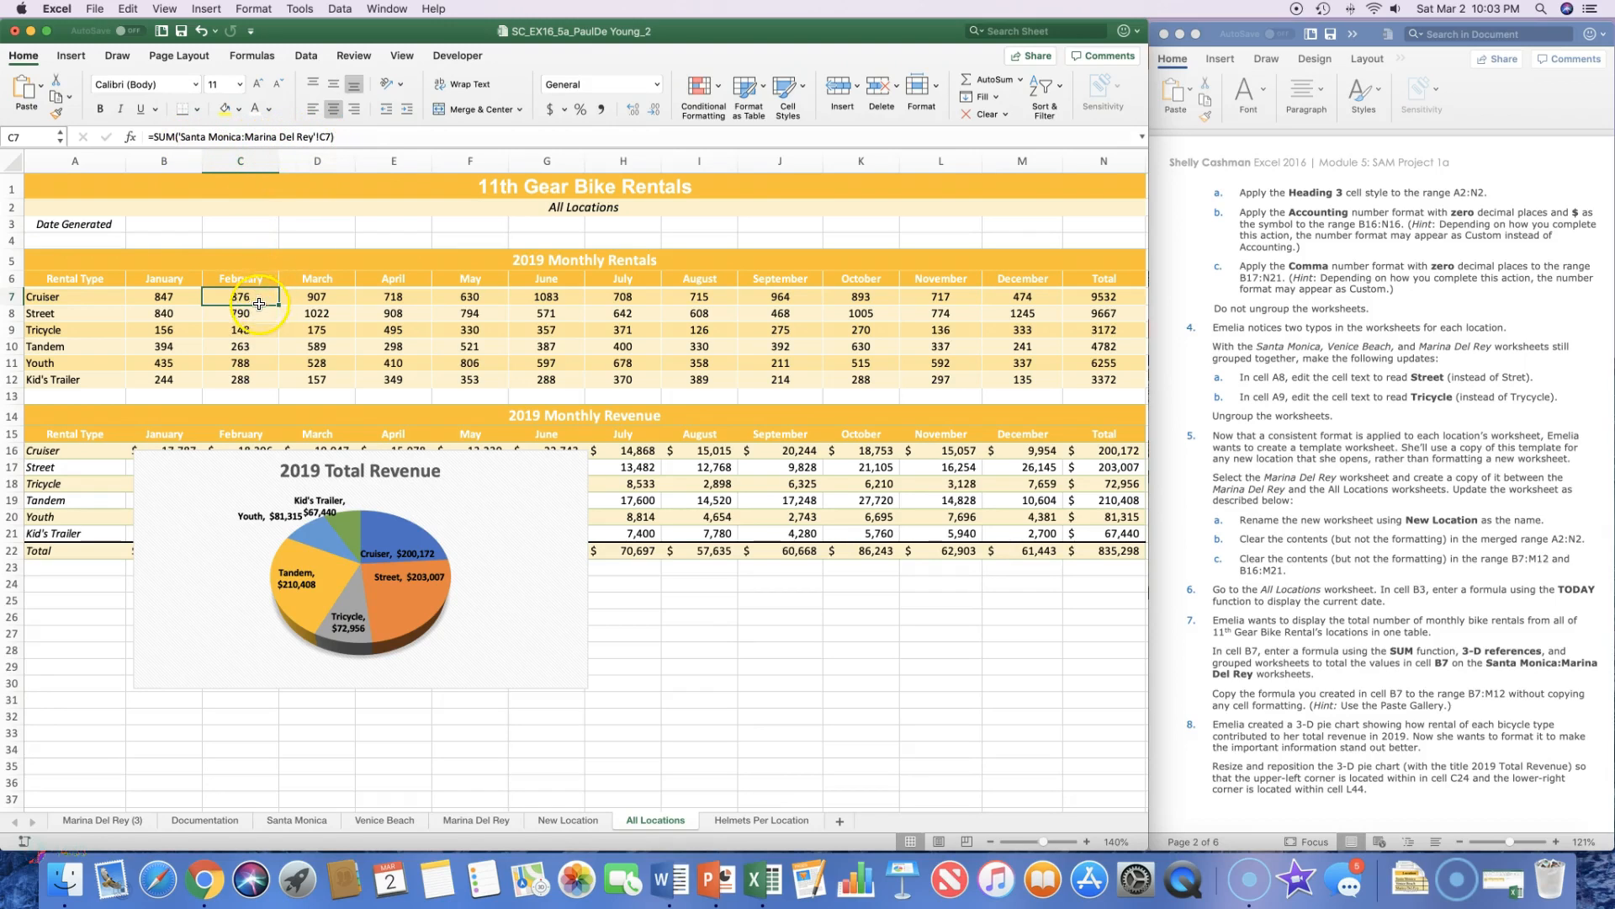
{"action": "left_click", "coordinate": [300, 333]}
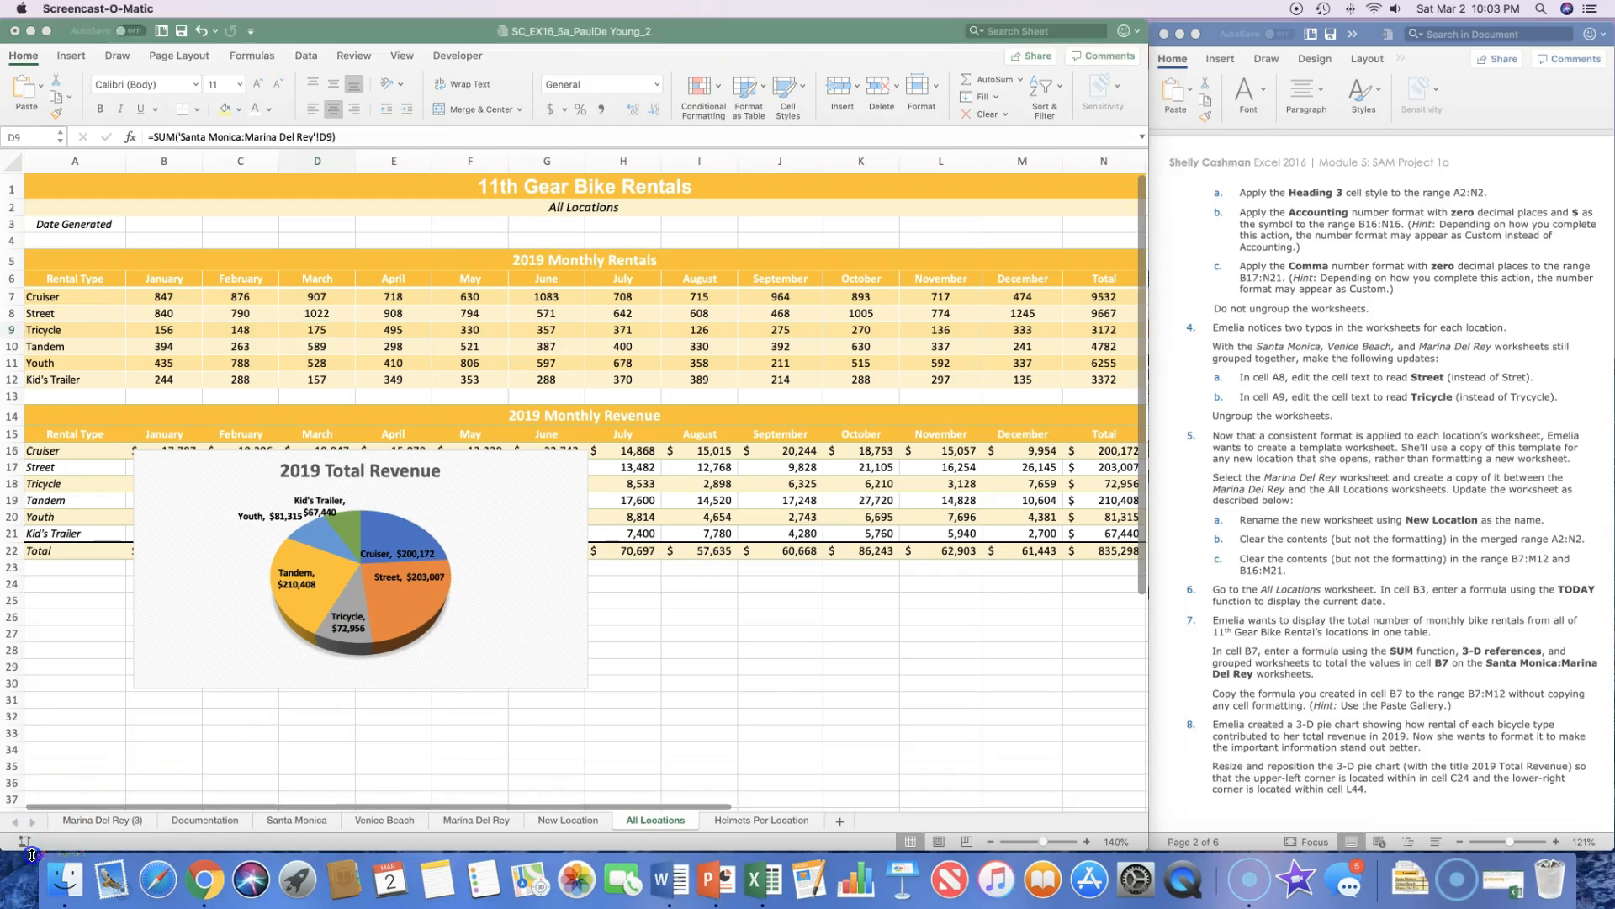
Reposition and resize the 2019 Total Revenue pie chart so its upper-left corner is in cell C24 and its lower-right corner in L44
{"action": "scroll", "coordinate": [1215, 631], "scroll_direction": "down", "scroll_amount": 3}
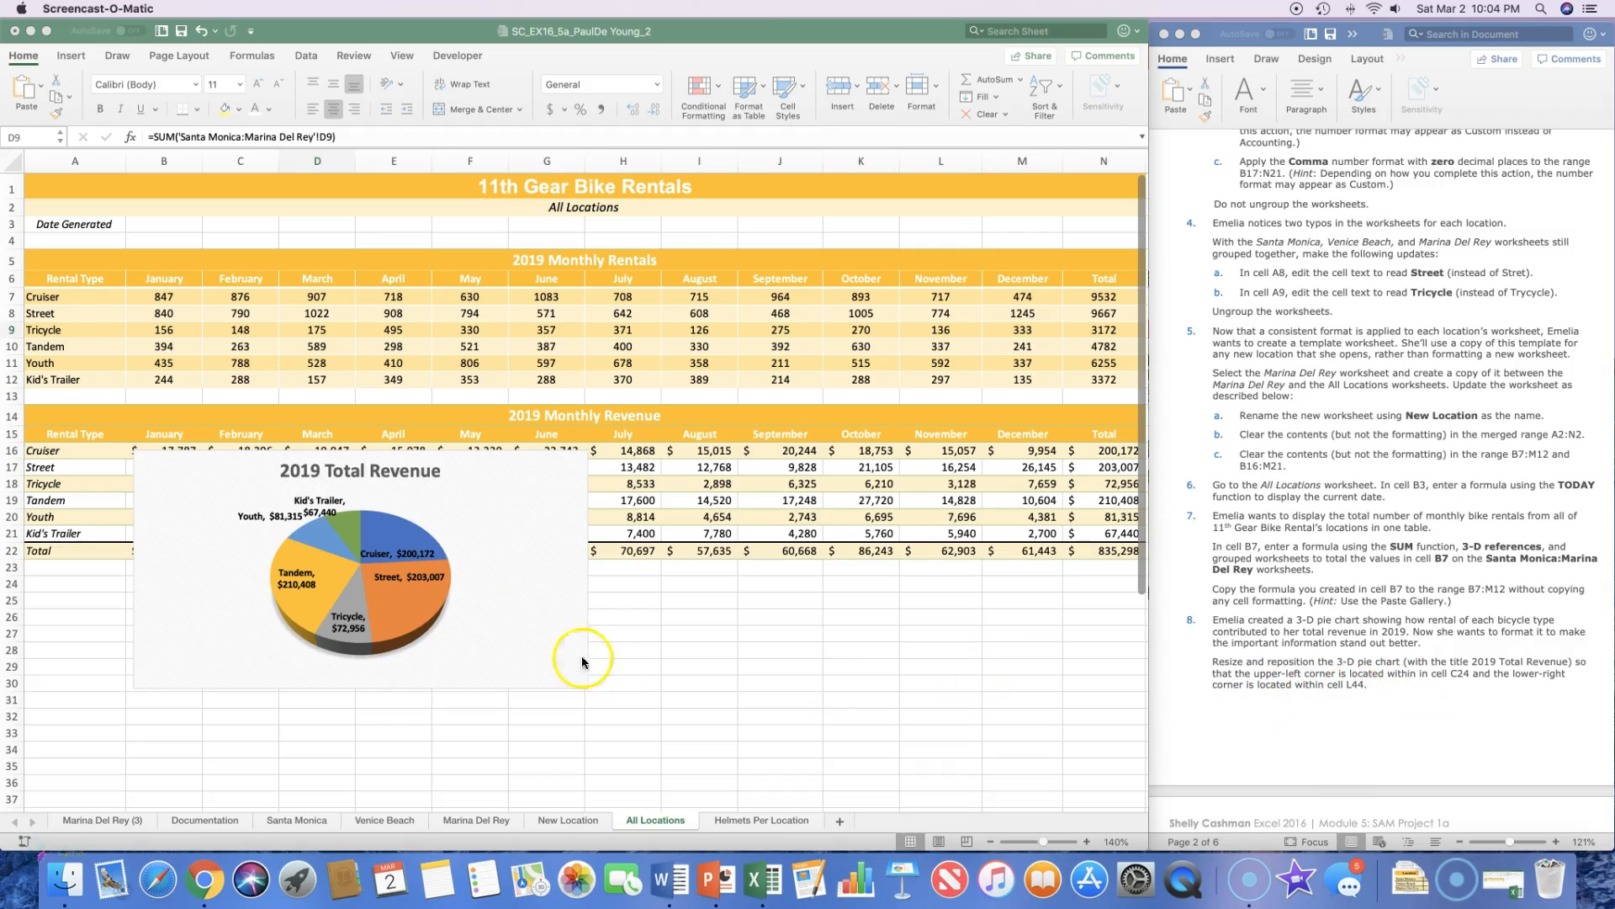
{"action": "left_click", "coordinate": [489, 593]}
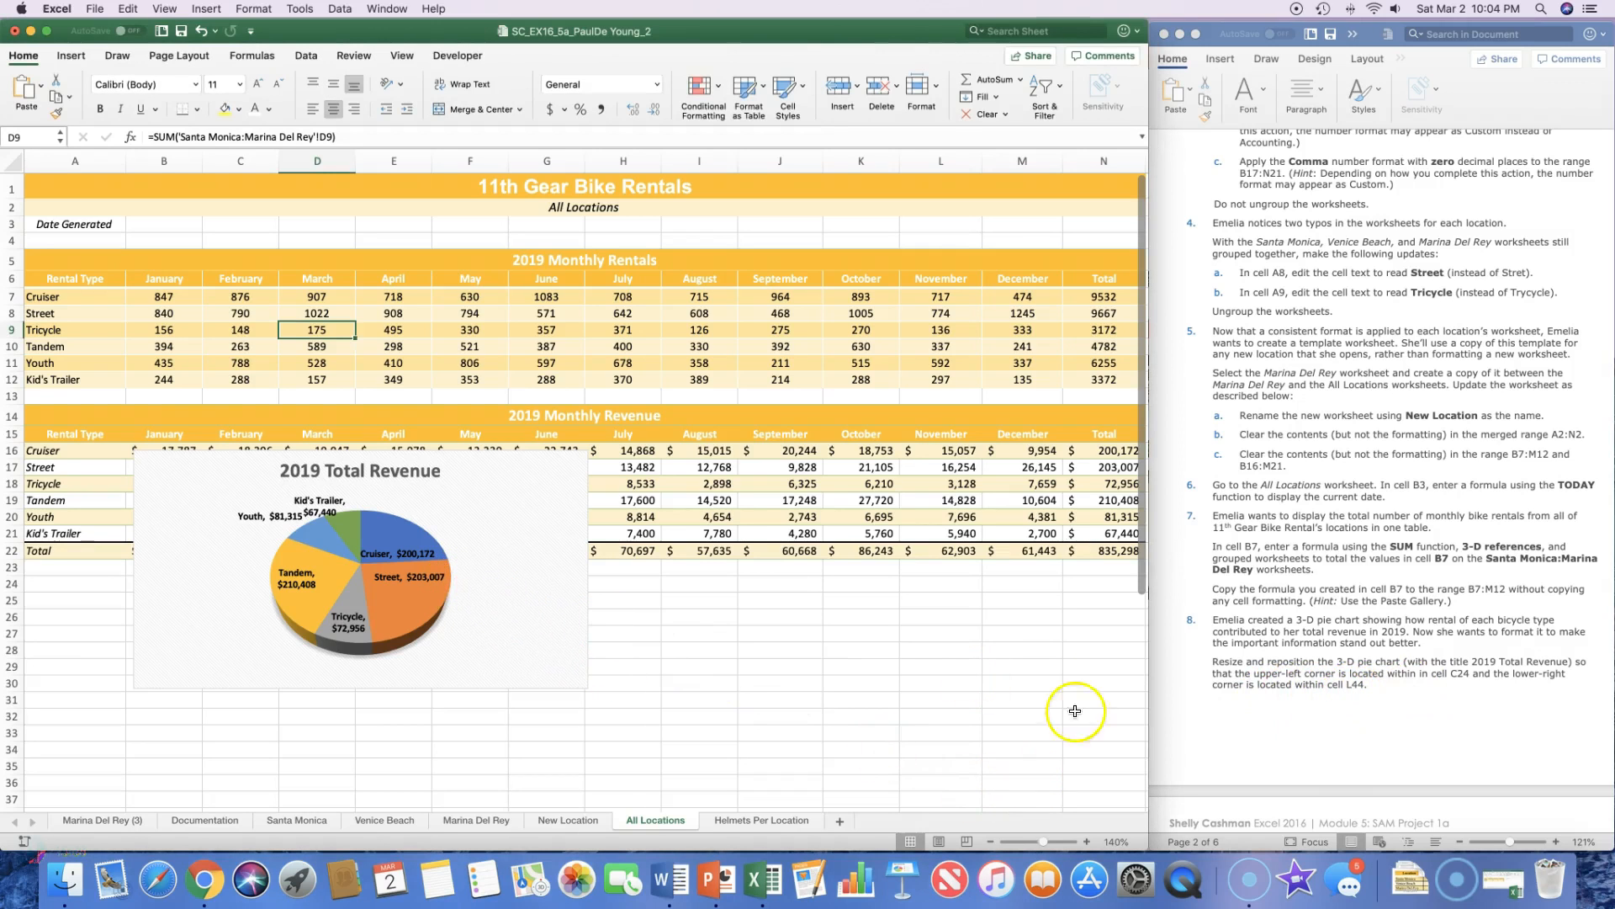
{"action": "left_click_drag", "start_coordinate": [1138, 594], "coordinate": [1128, 690]}
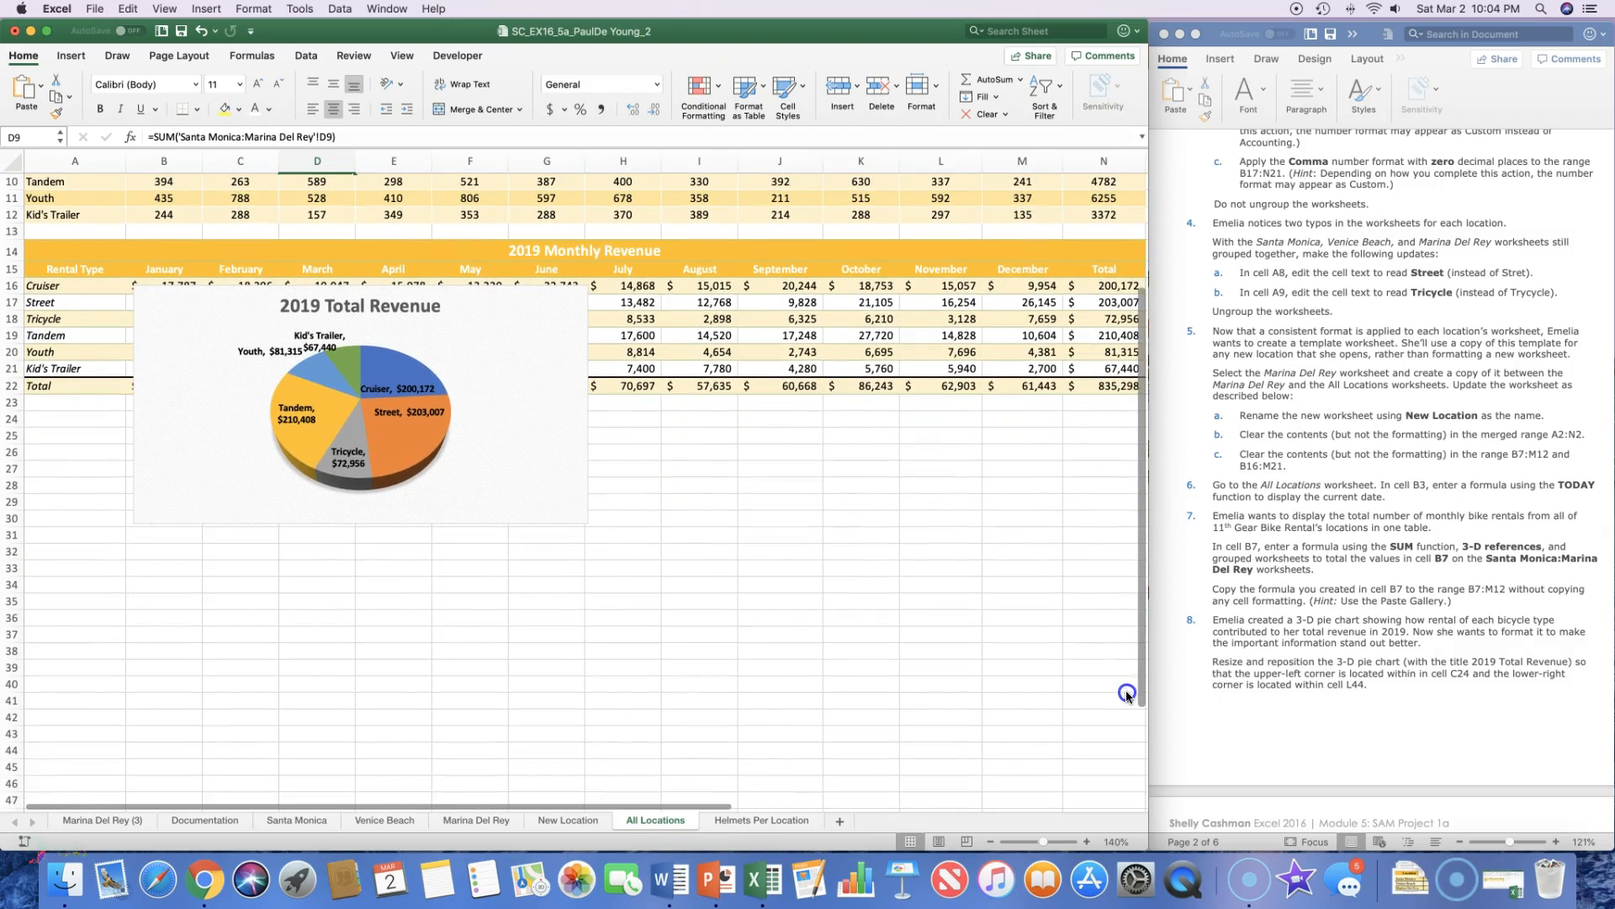
{"action": "left_click_drag", "start_coordinate": [211, 325], "coordinate": [301, 455]}
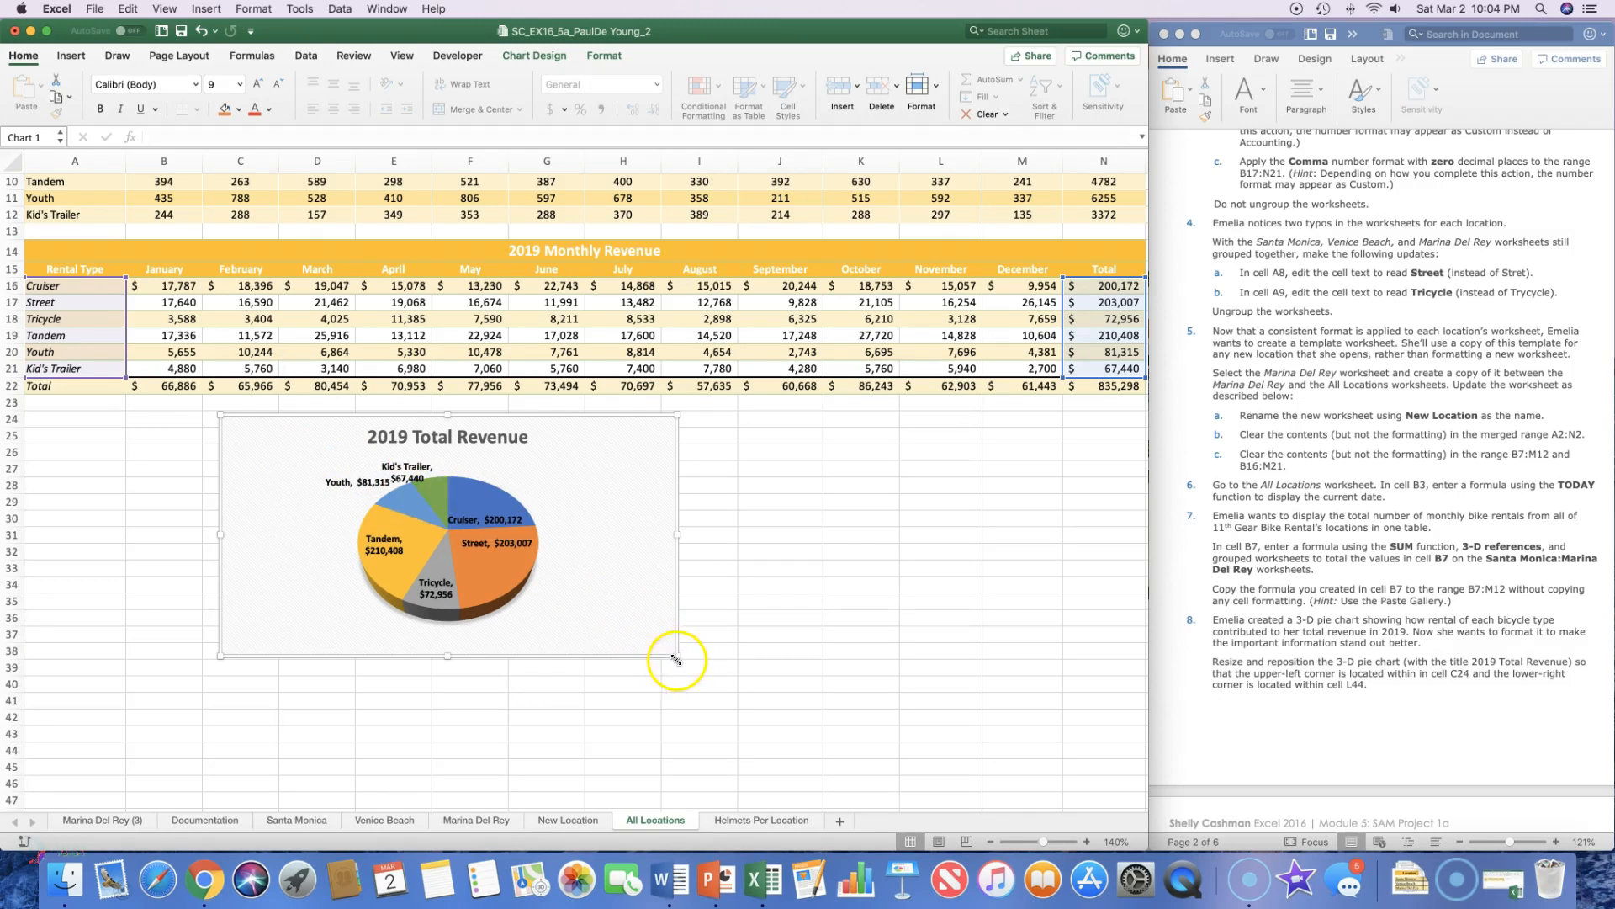
{"action": "left_click_drag", "start_coordinate": [675, 656], "coordinate": [937, 751]}
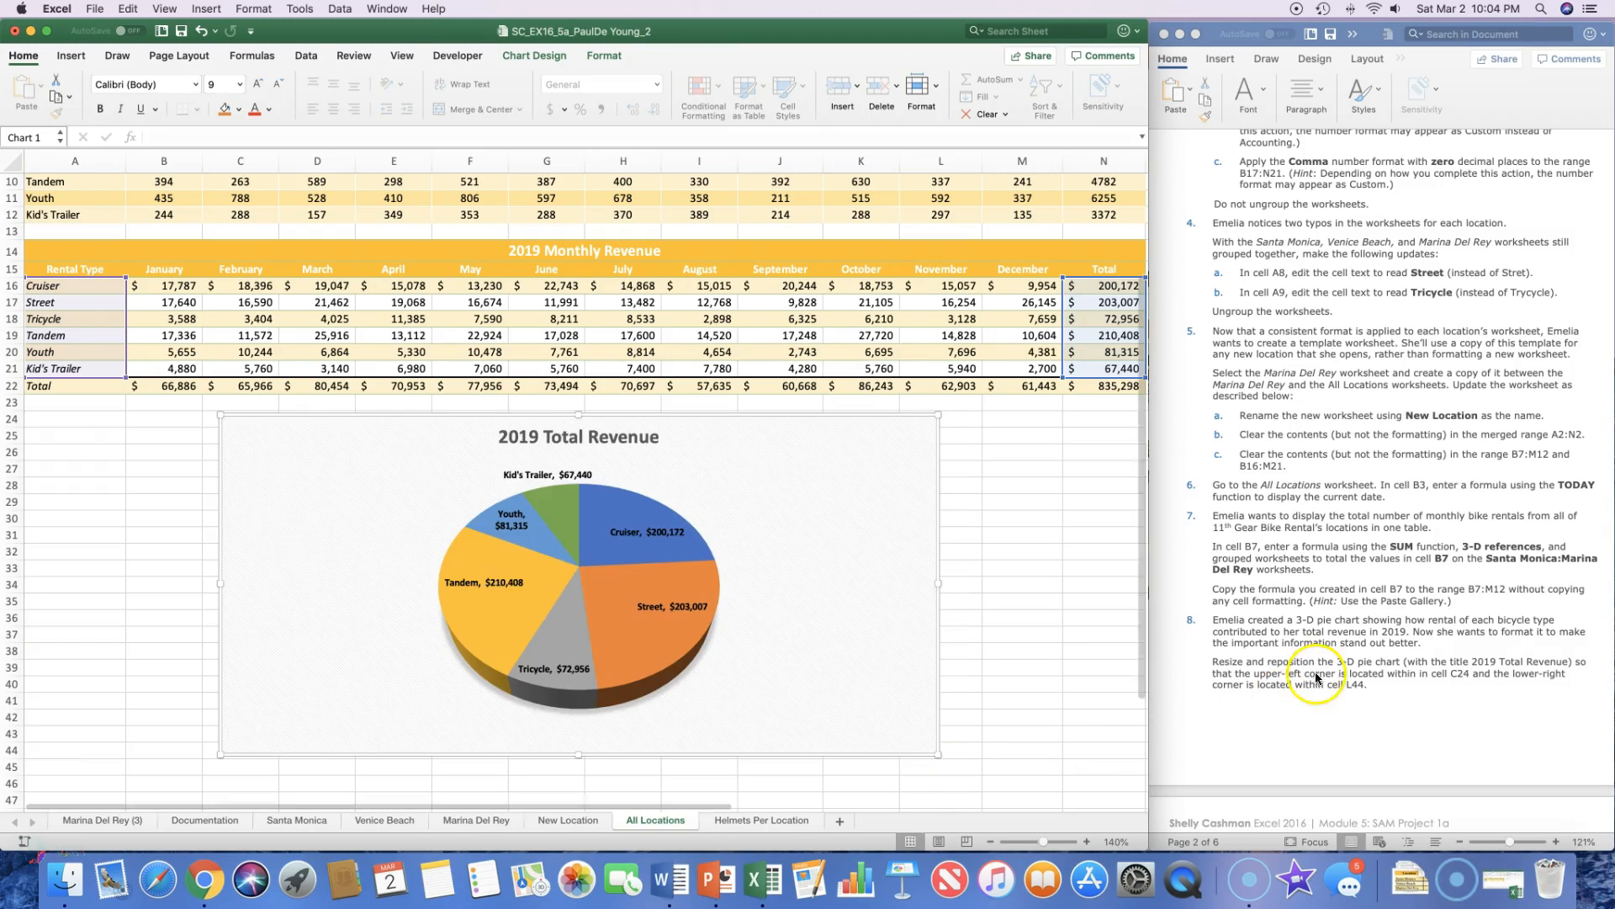
Explode the Tandem slice of the 2019 Total Revenue pie chart by 25%
{"action": "scroll", "coordinate": [1309, 672], "scroll_direction": "down", "scroll_amount": 10}
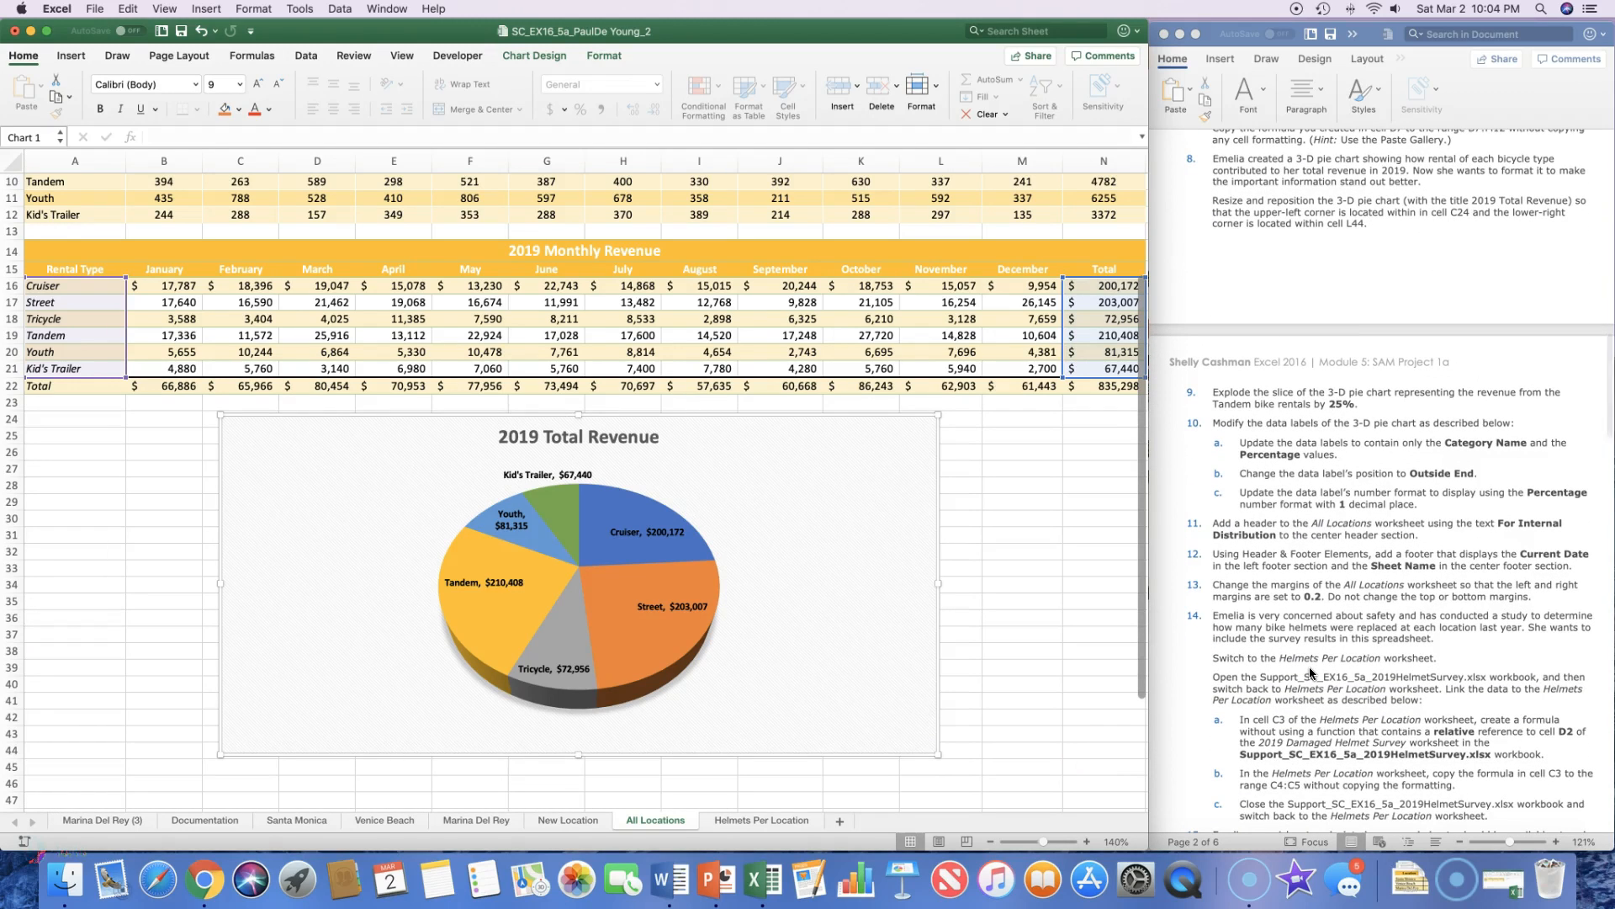
{"action": "scroll", "coordinate": [1304, 577], "scroll_direction": "down", "scroll_amount": 3}
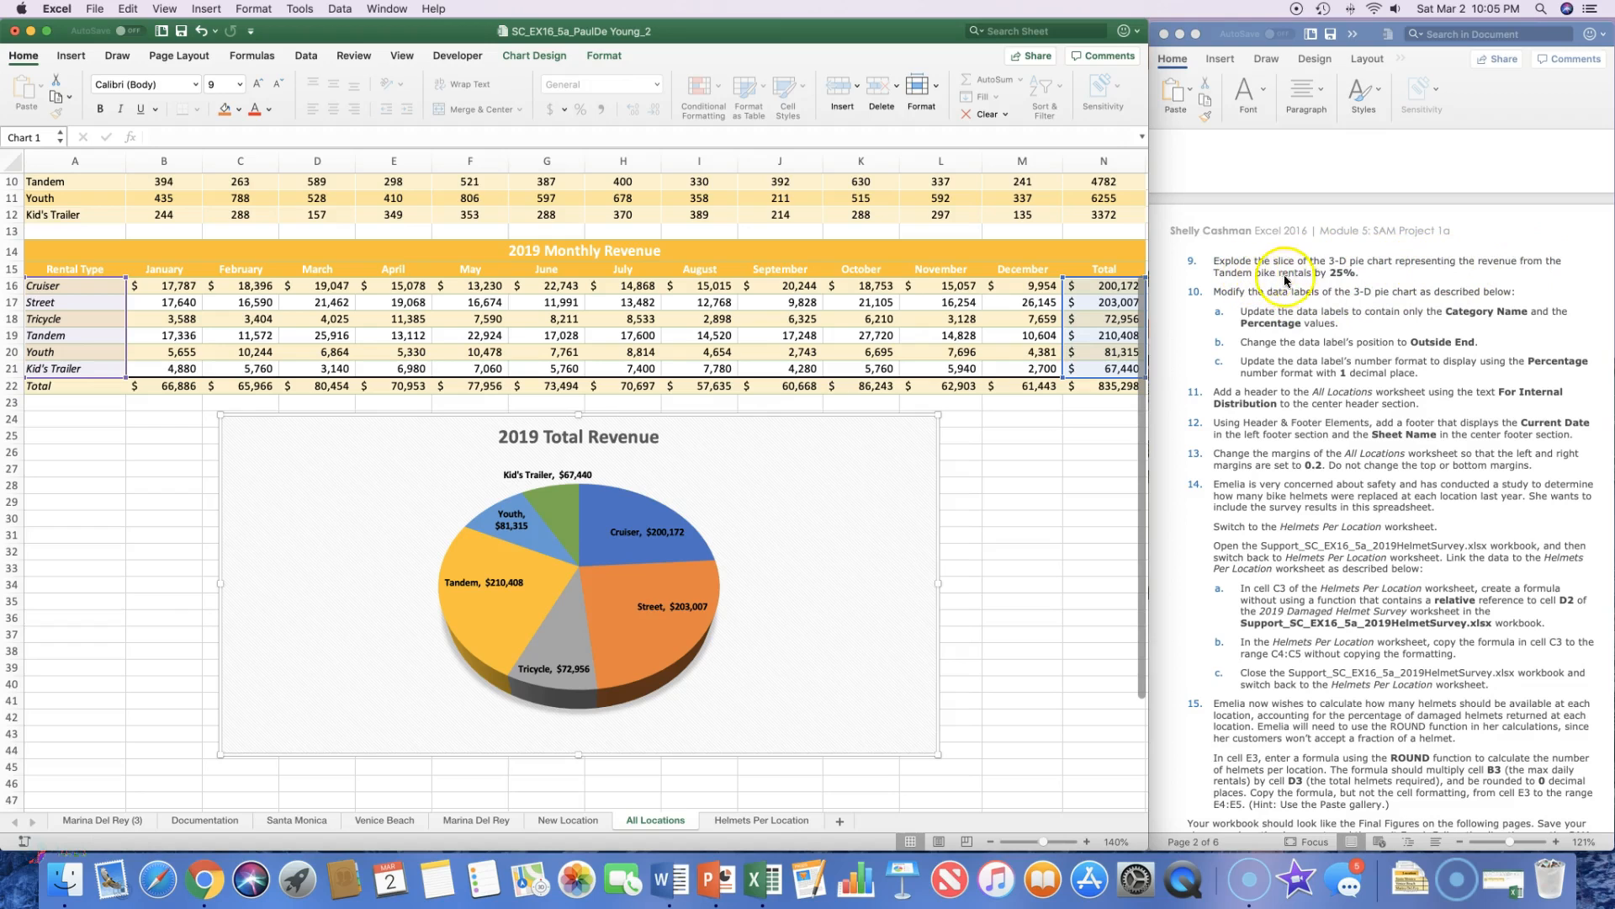
{"action": "left_click", "coordinate": [500, 617]}
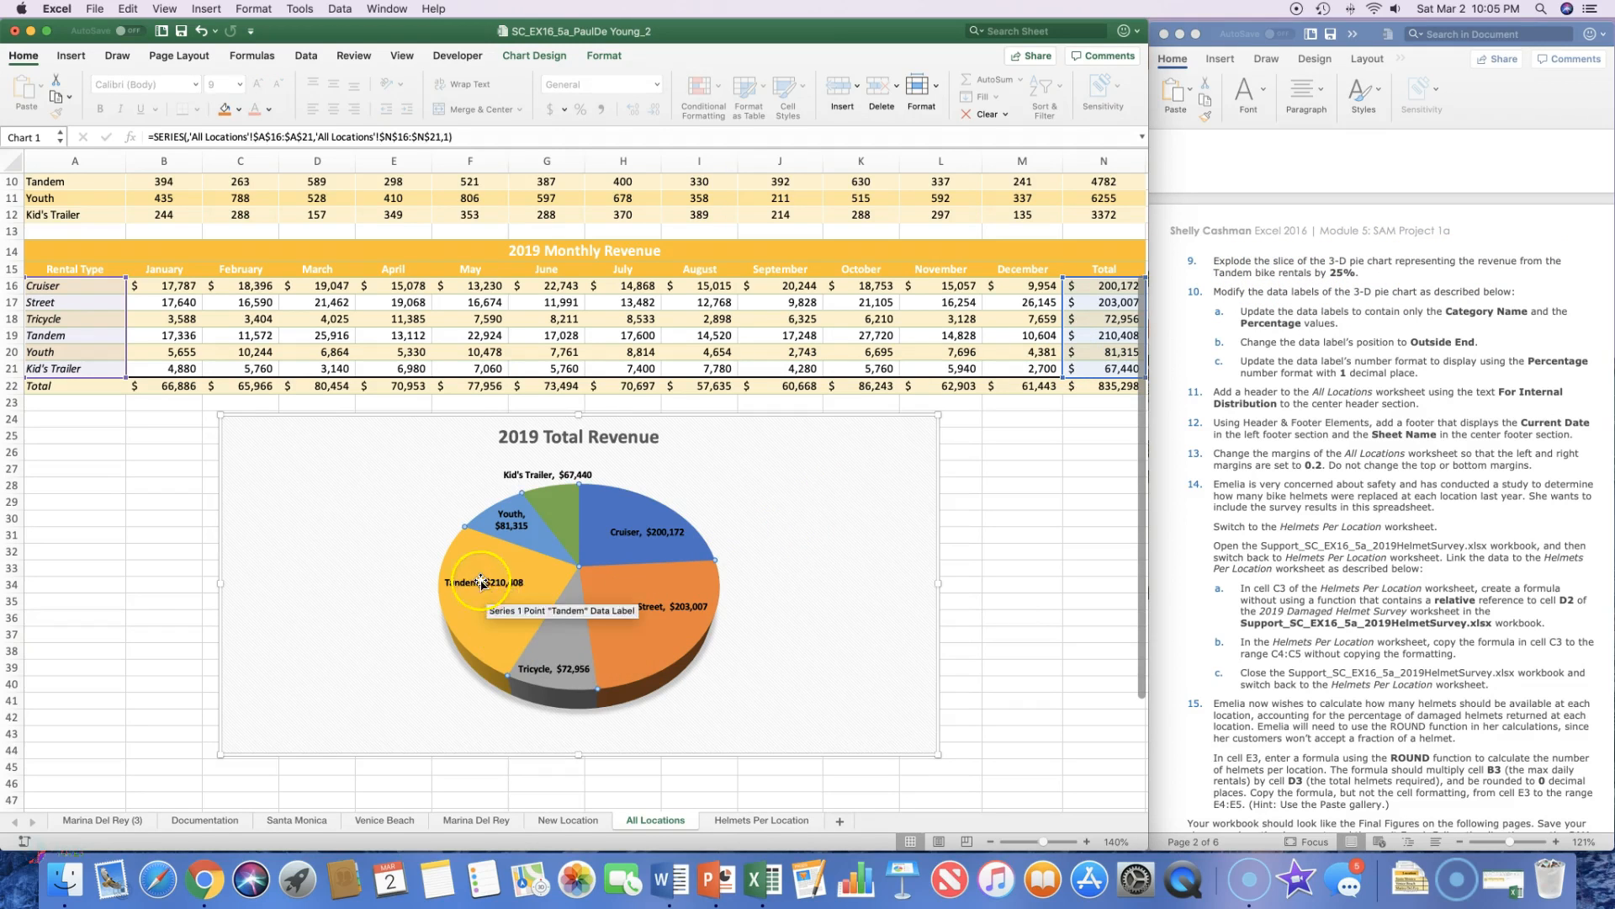
{"action": "left_click", "coordinate": [505, 556]}
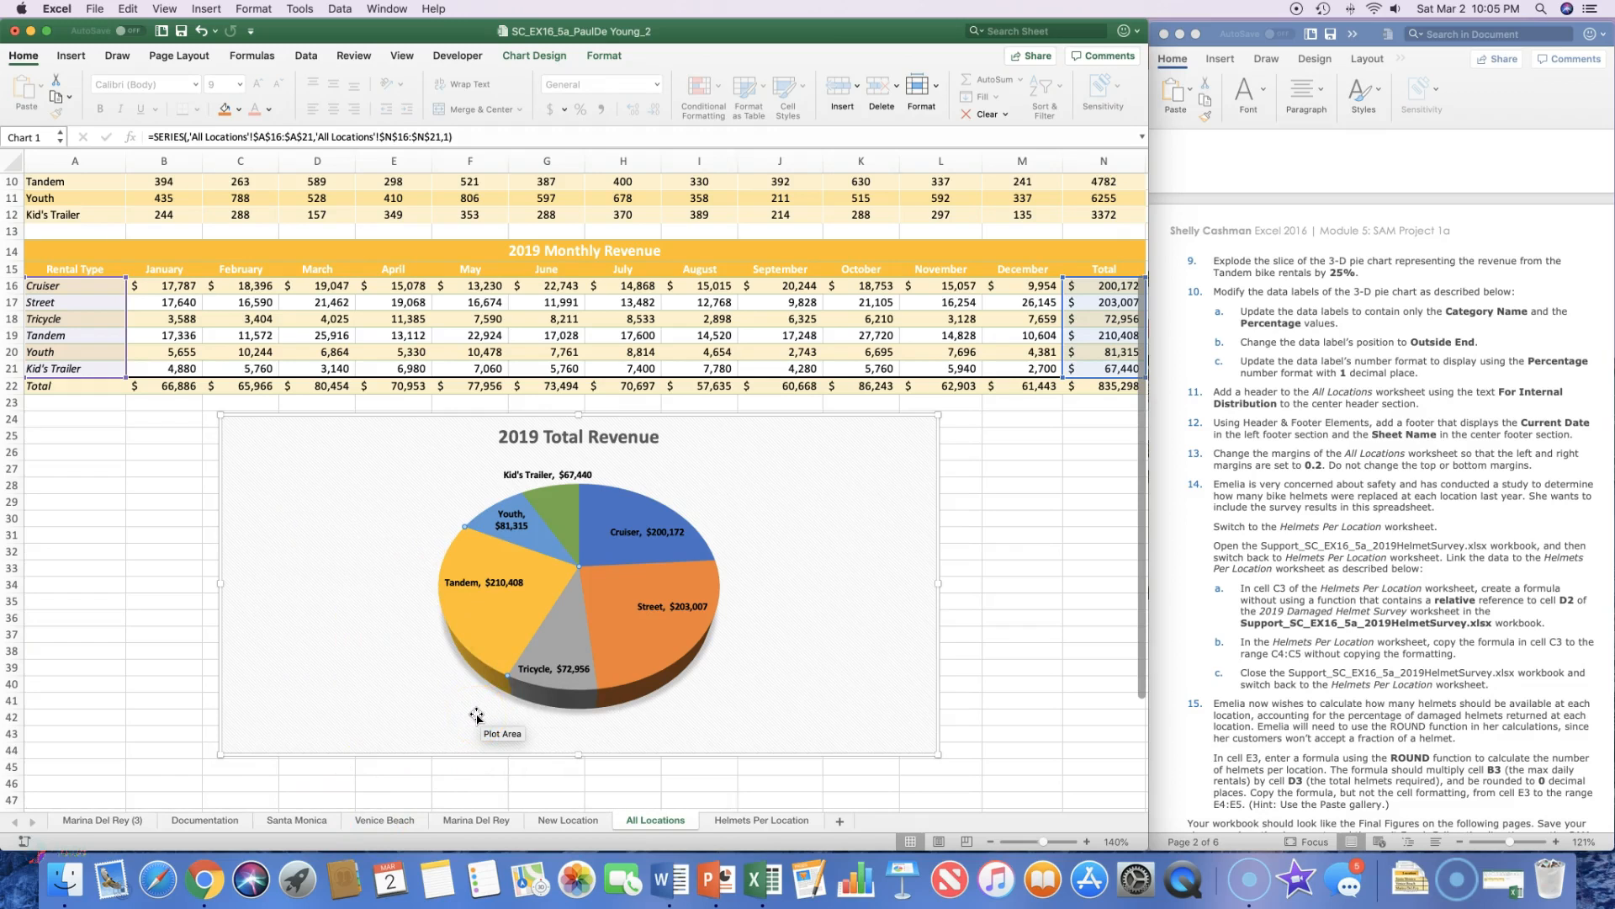
{"action": "left_click", "coordinate": [492, 565]}
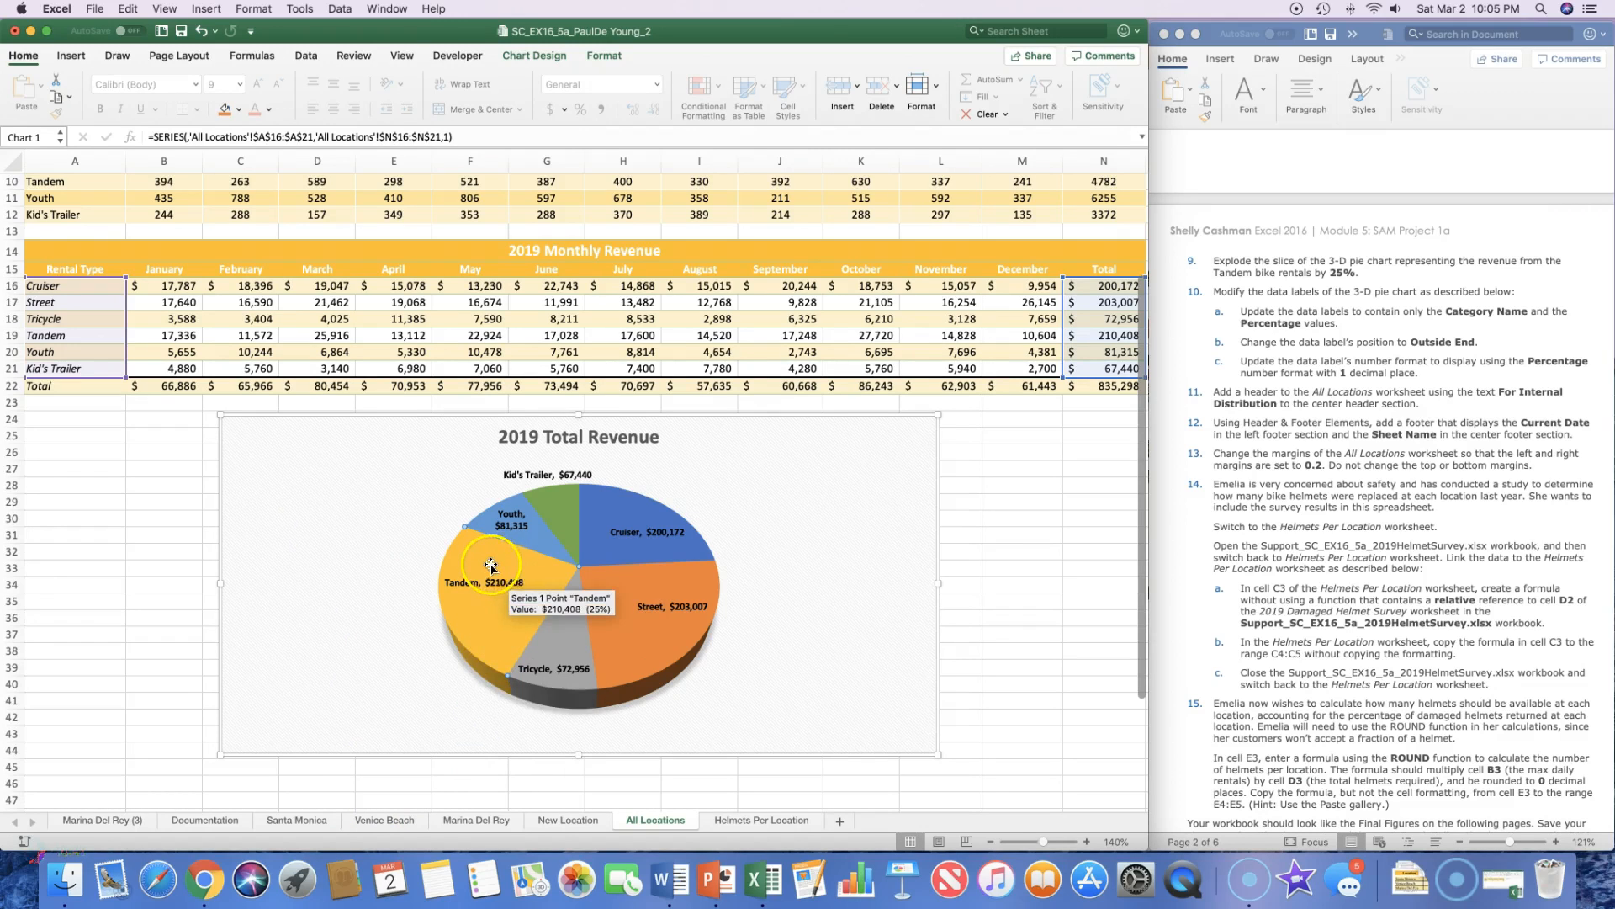
{"action": "double_click", "coordinate": [491, 565]}
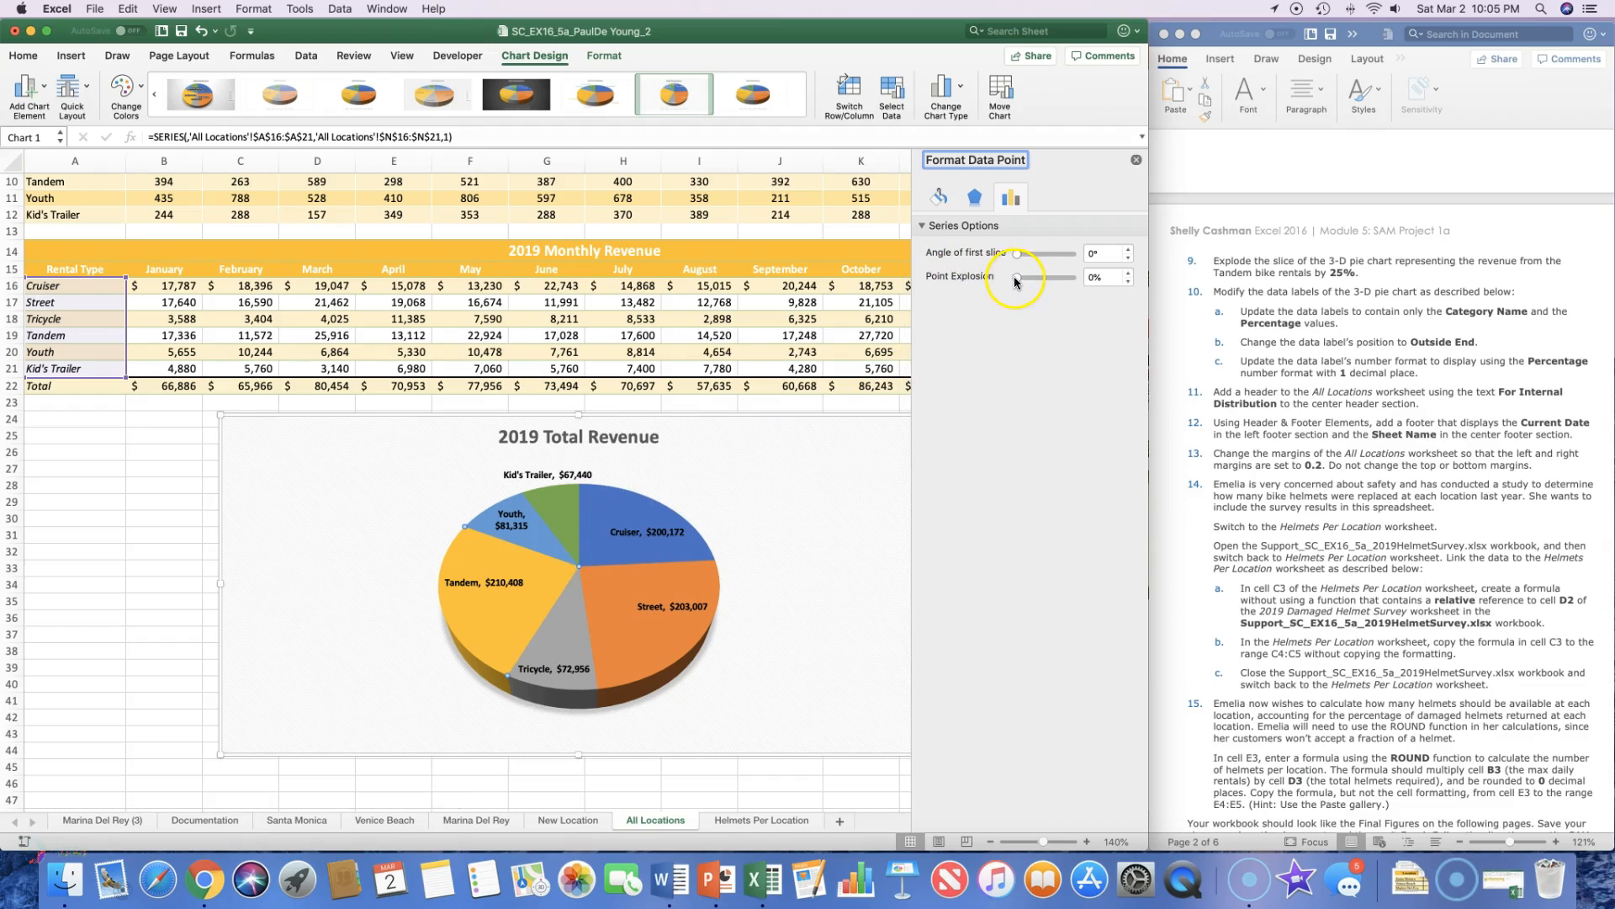
{"action": "left_click", "coordinate": [1129, 273]}
{"action": "left_click", "coordinate": [1129, 273]}
{"action": "left_click", "coordinate": [1129, 272]}
{"action": "left_click", "coordinate": [1129, 273]}
{"action": "left_click", "coordinate": [1129, 272]}
{"action": "left_click", "coordinate": [1129, 273]}
{"action": "left_click", "coordinate": [1129, 273]}
{"action": "left_click", "coordinate": [1130, 272]}
{"action": "left_click", "coordinate": [1129, 273]}
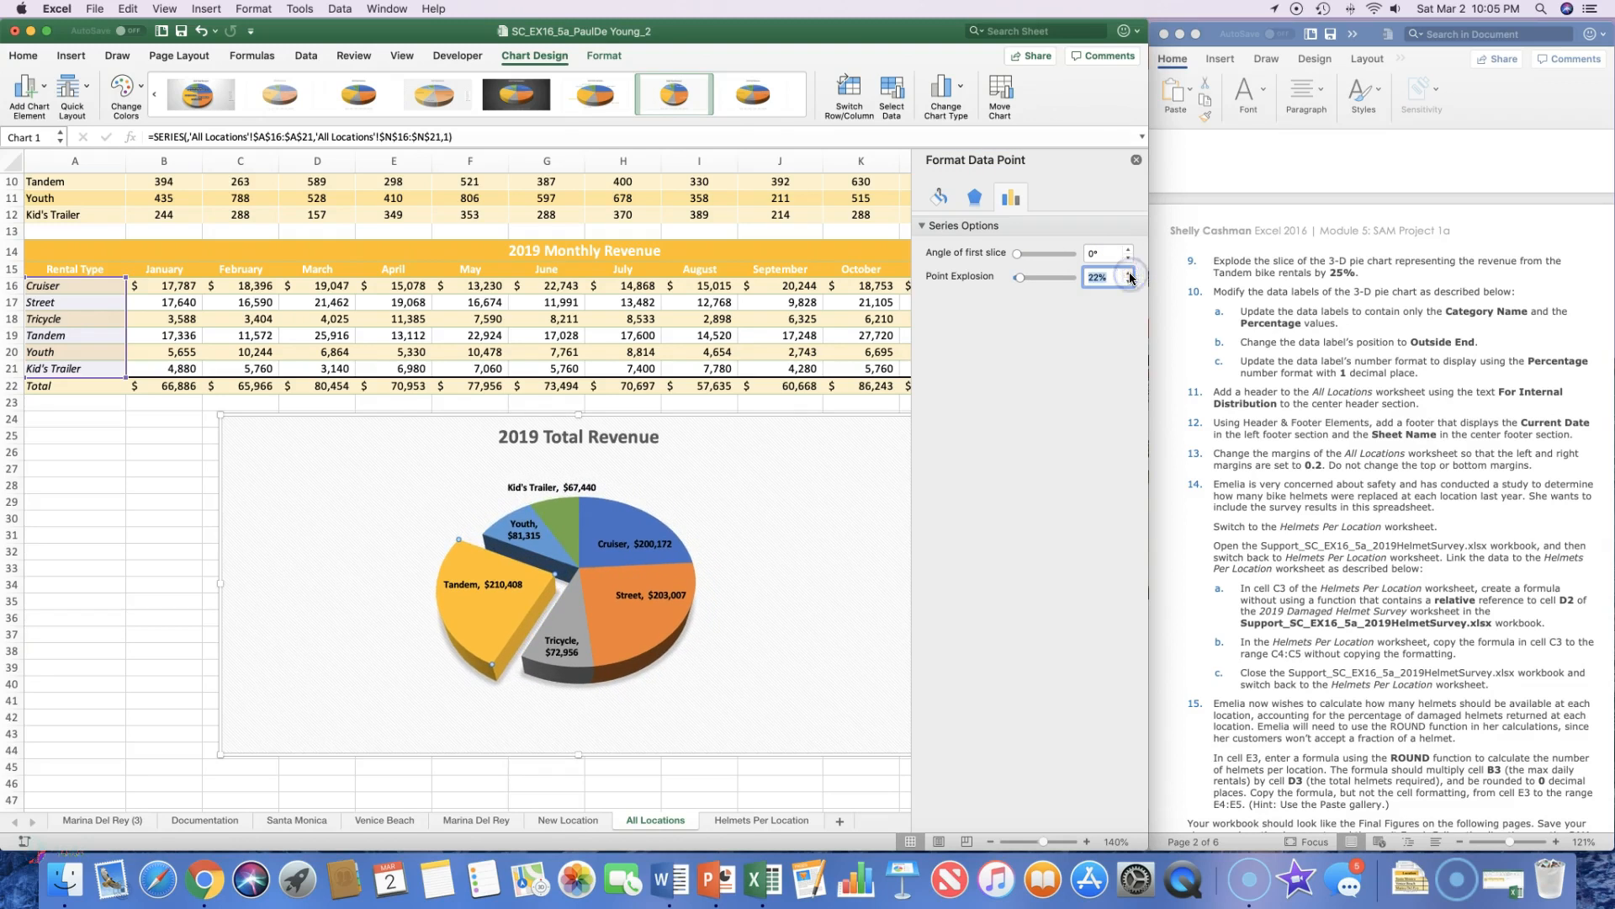
{"action": "left_click", "coordinate": [1130, 274]}
{"action": "left_click", "coordinate": [1129, 273]}
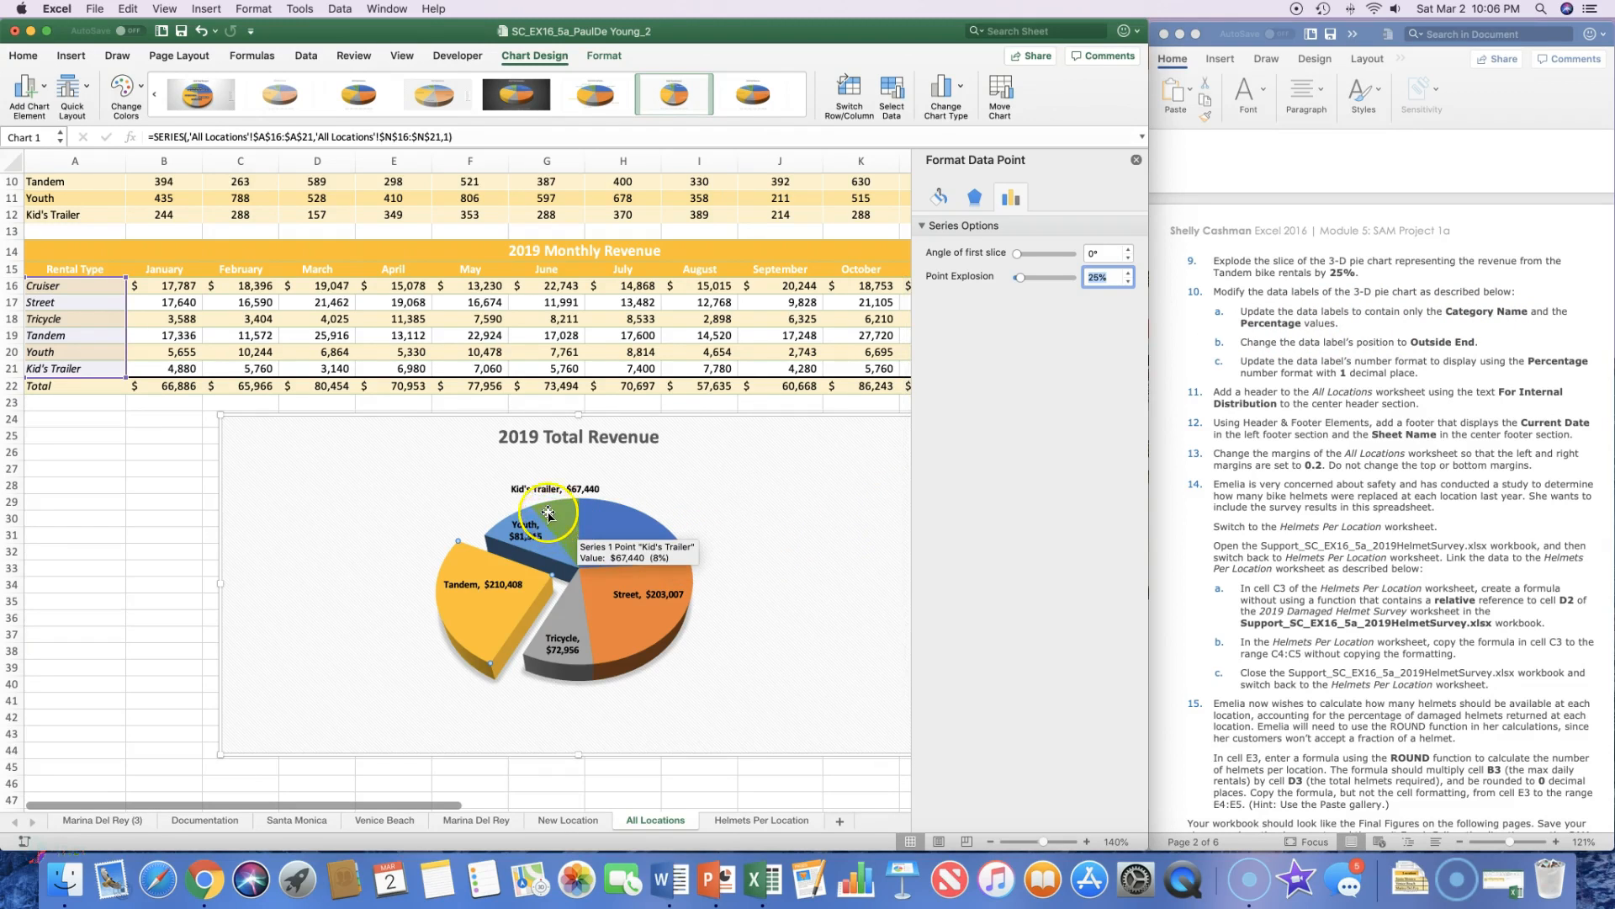
Set the Youth slice's data label to contain only the Category Name and Percentage
{"action": "left_click", "coordinate": [536, 489]}
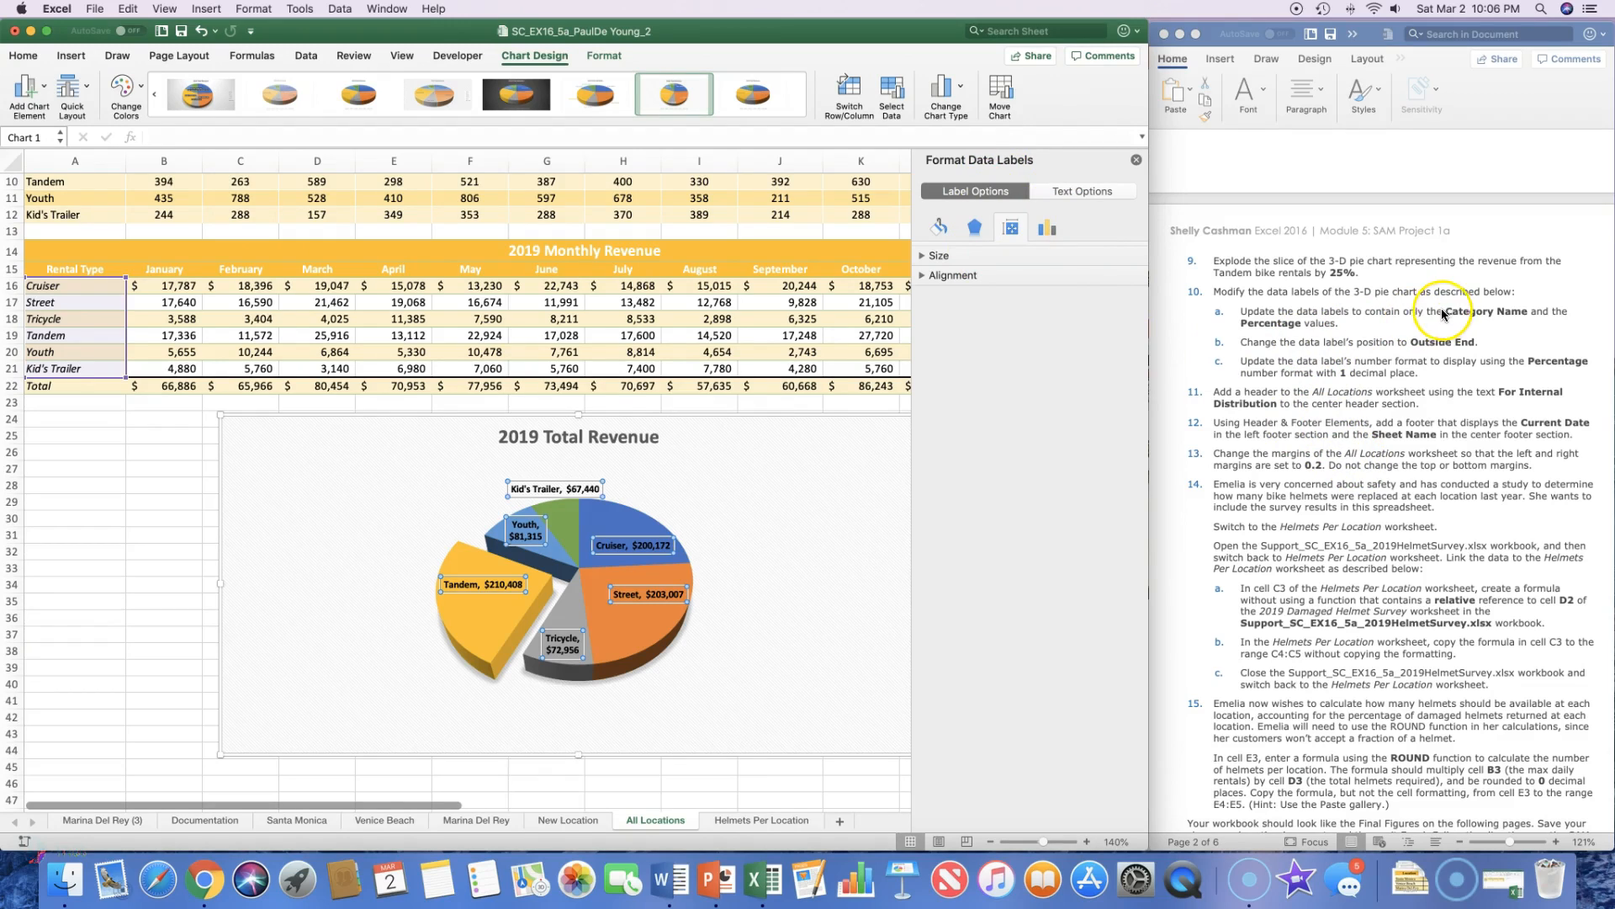
{"action": "left_click", "coordinate": [37, 846]}
{"action": "left_click", "coordinate": [548, 489]}
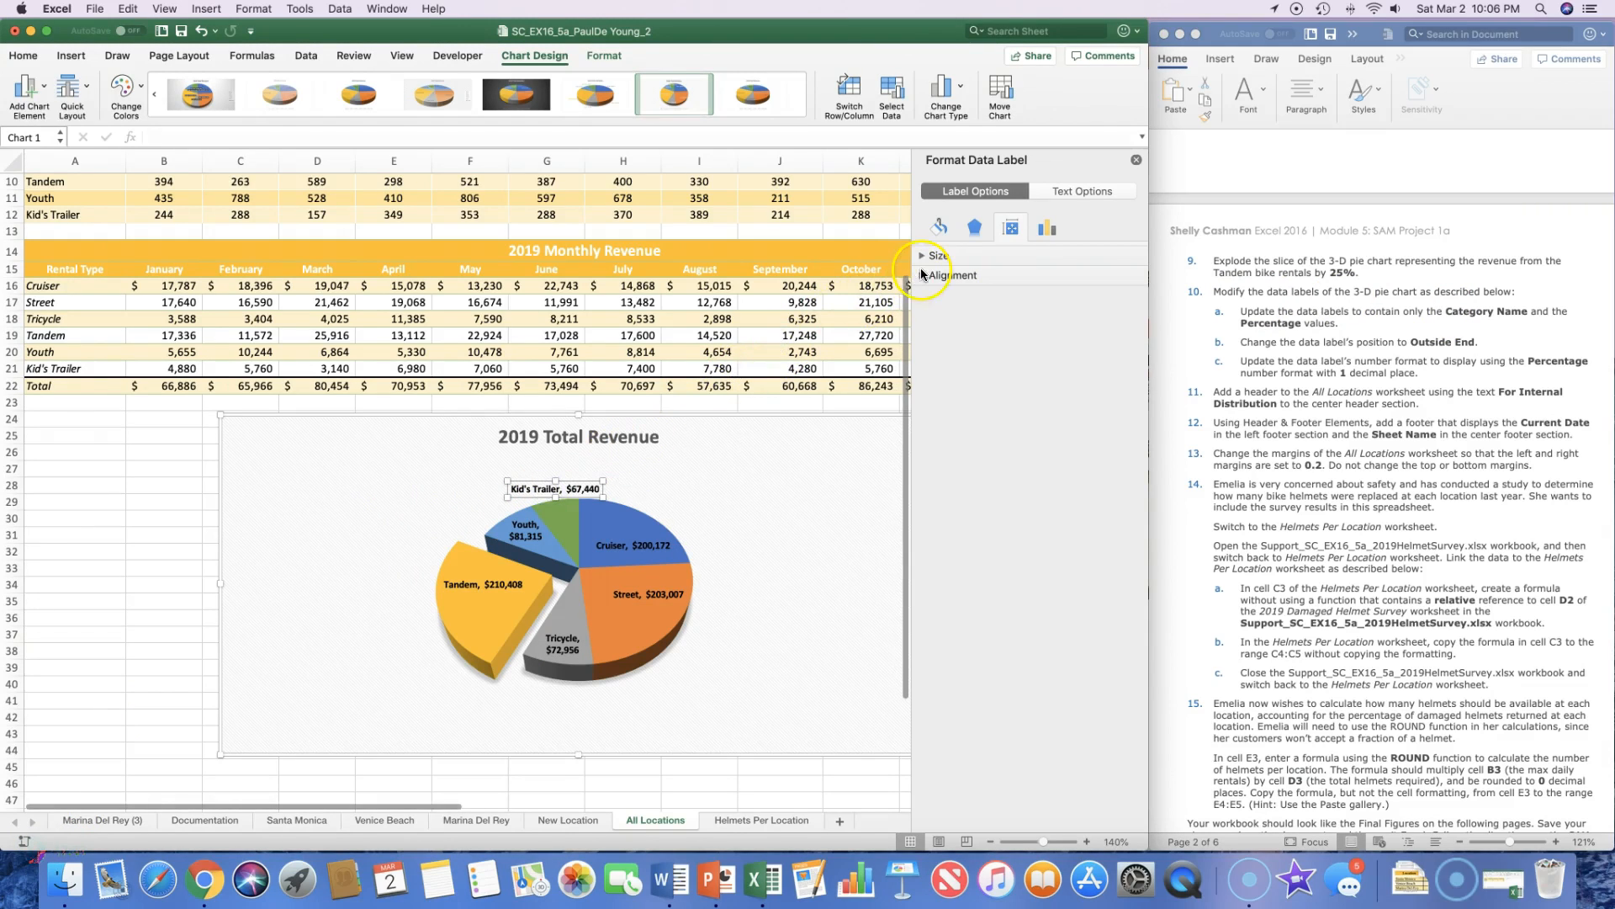
{"action": "left_click", "coordinate": [1051, 191]}
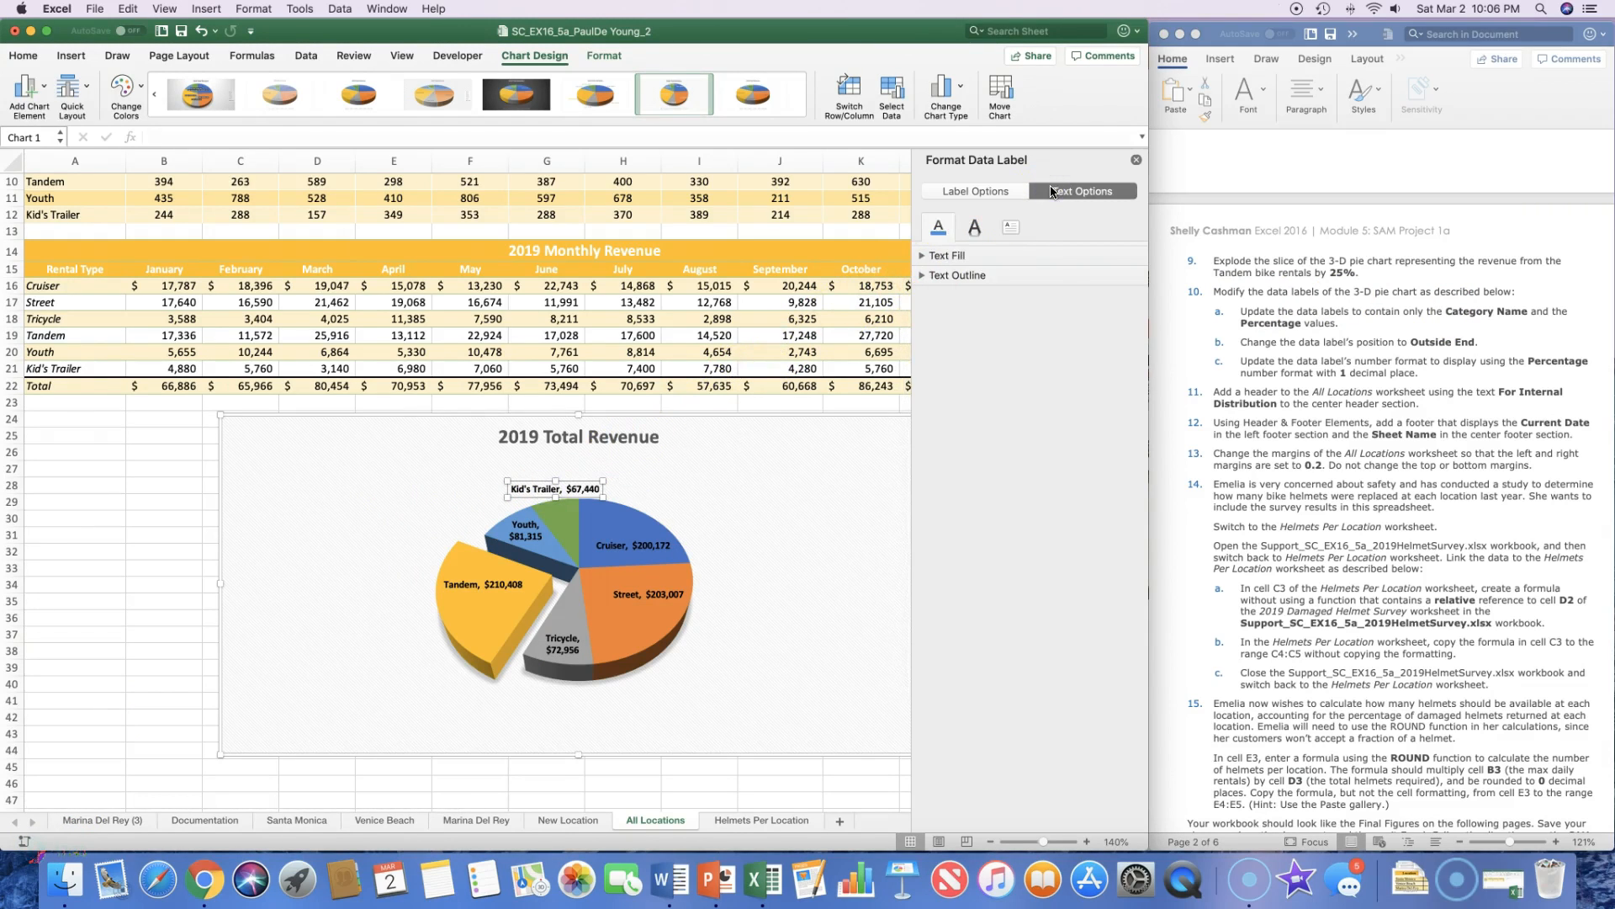
{"action": "left_click", "coordinate": [520, 536]}
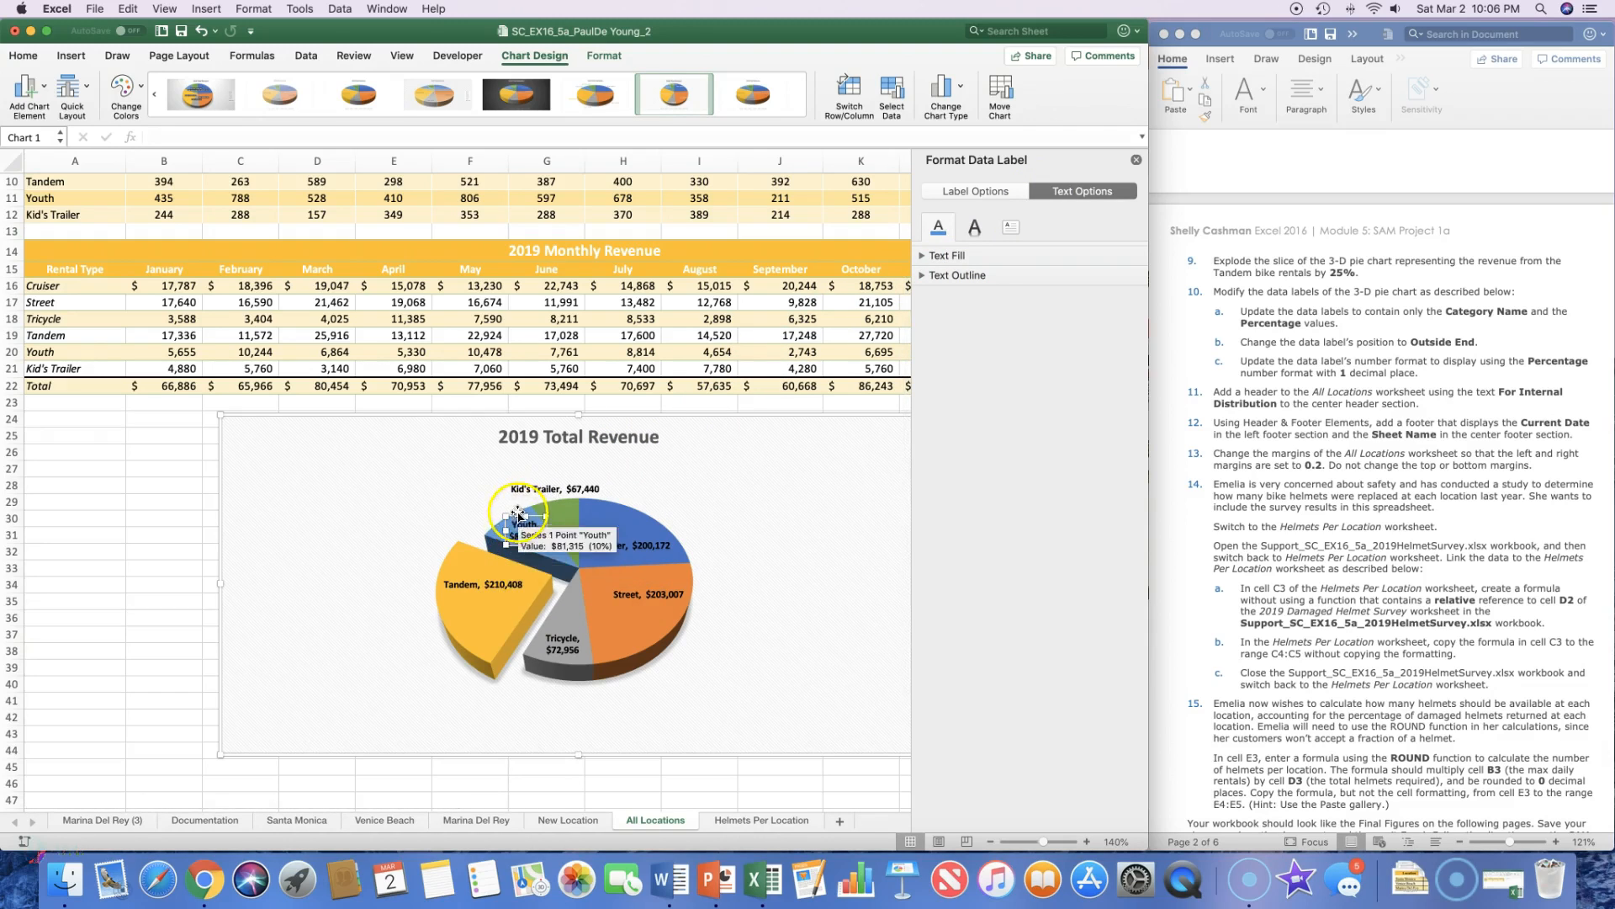
{"action": "right_click", "coordinate": [513, 519]}
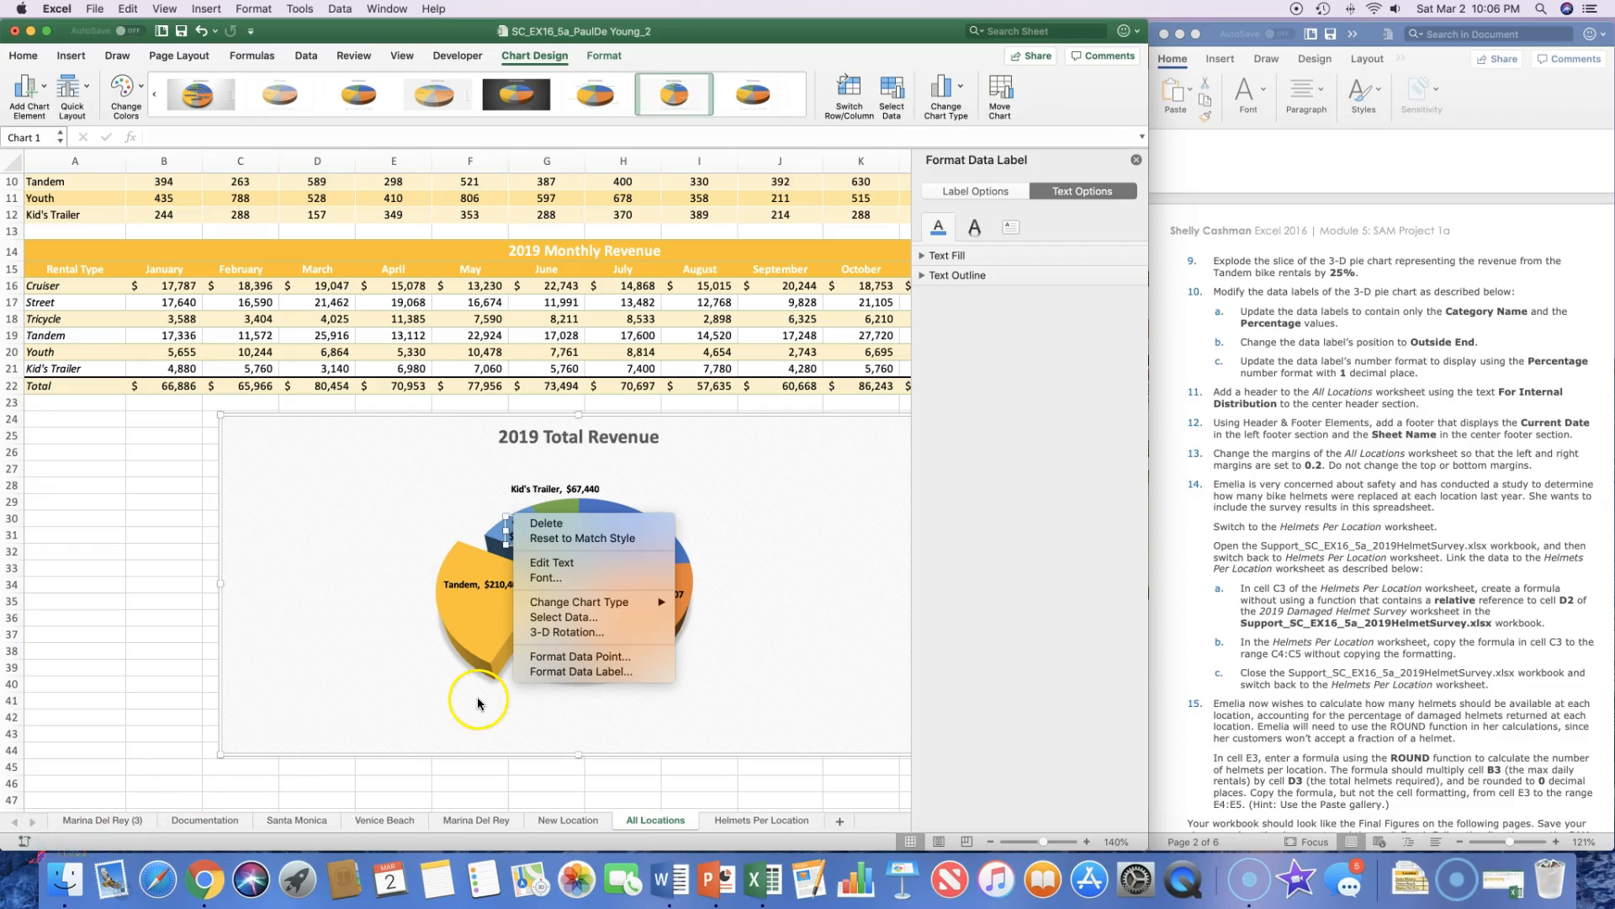
{"action": "left_click", "coordinate": [577, 671]}
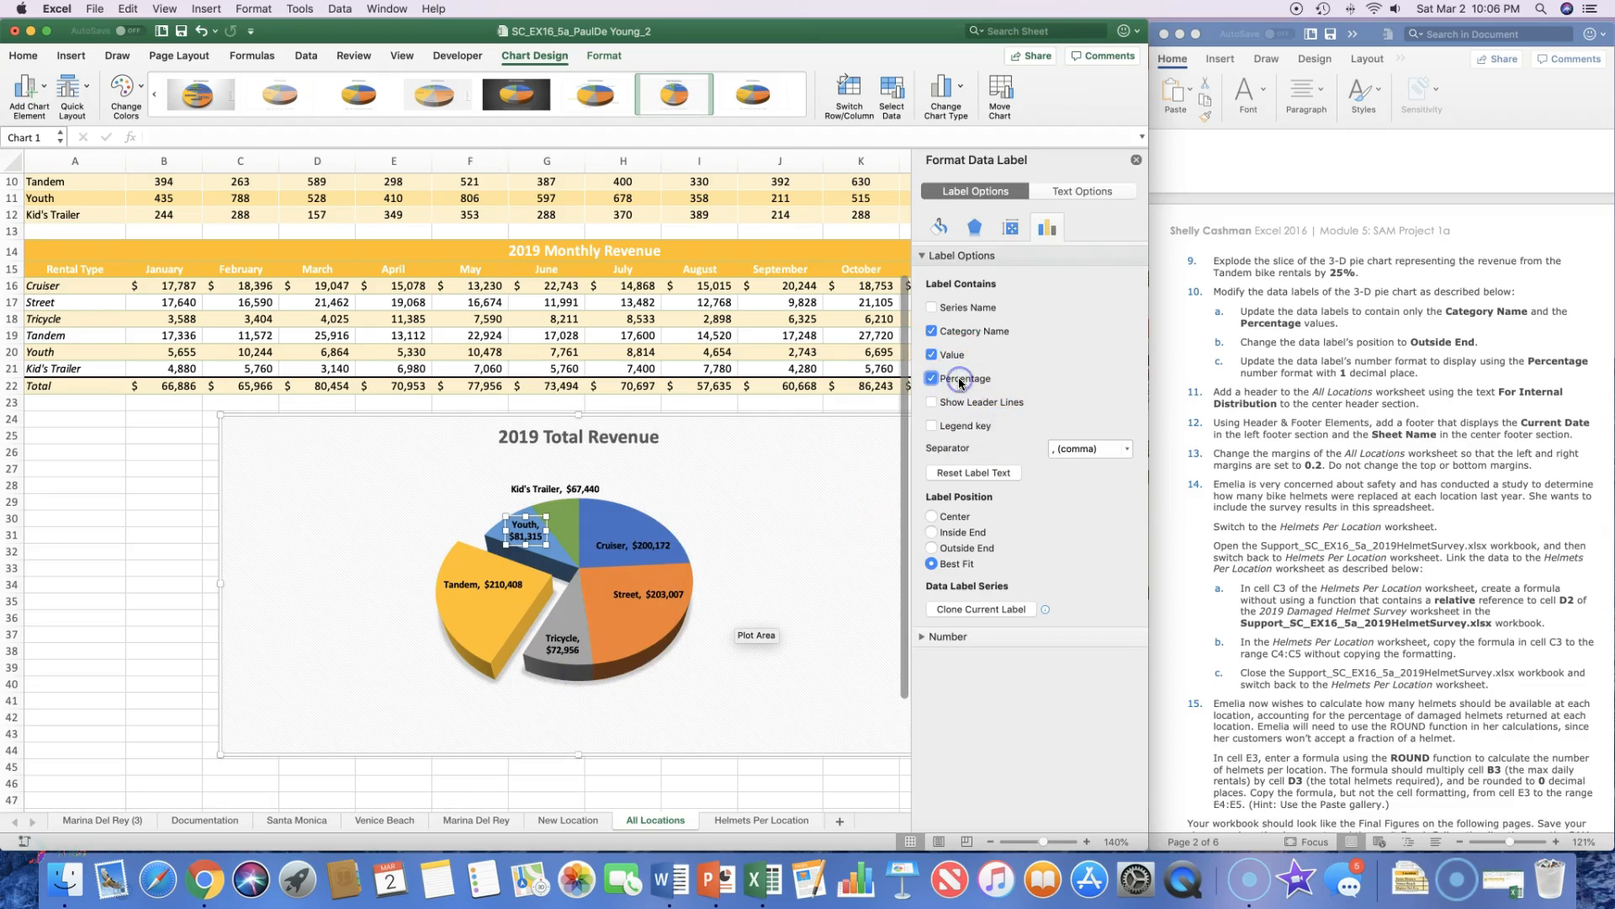
{"action": "left_click", "coordinate": [929, 355]}
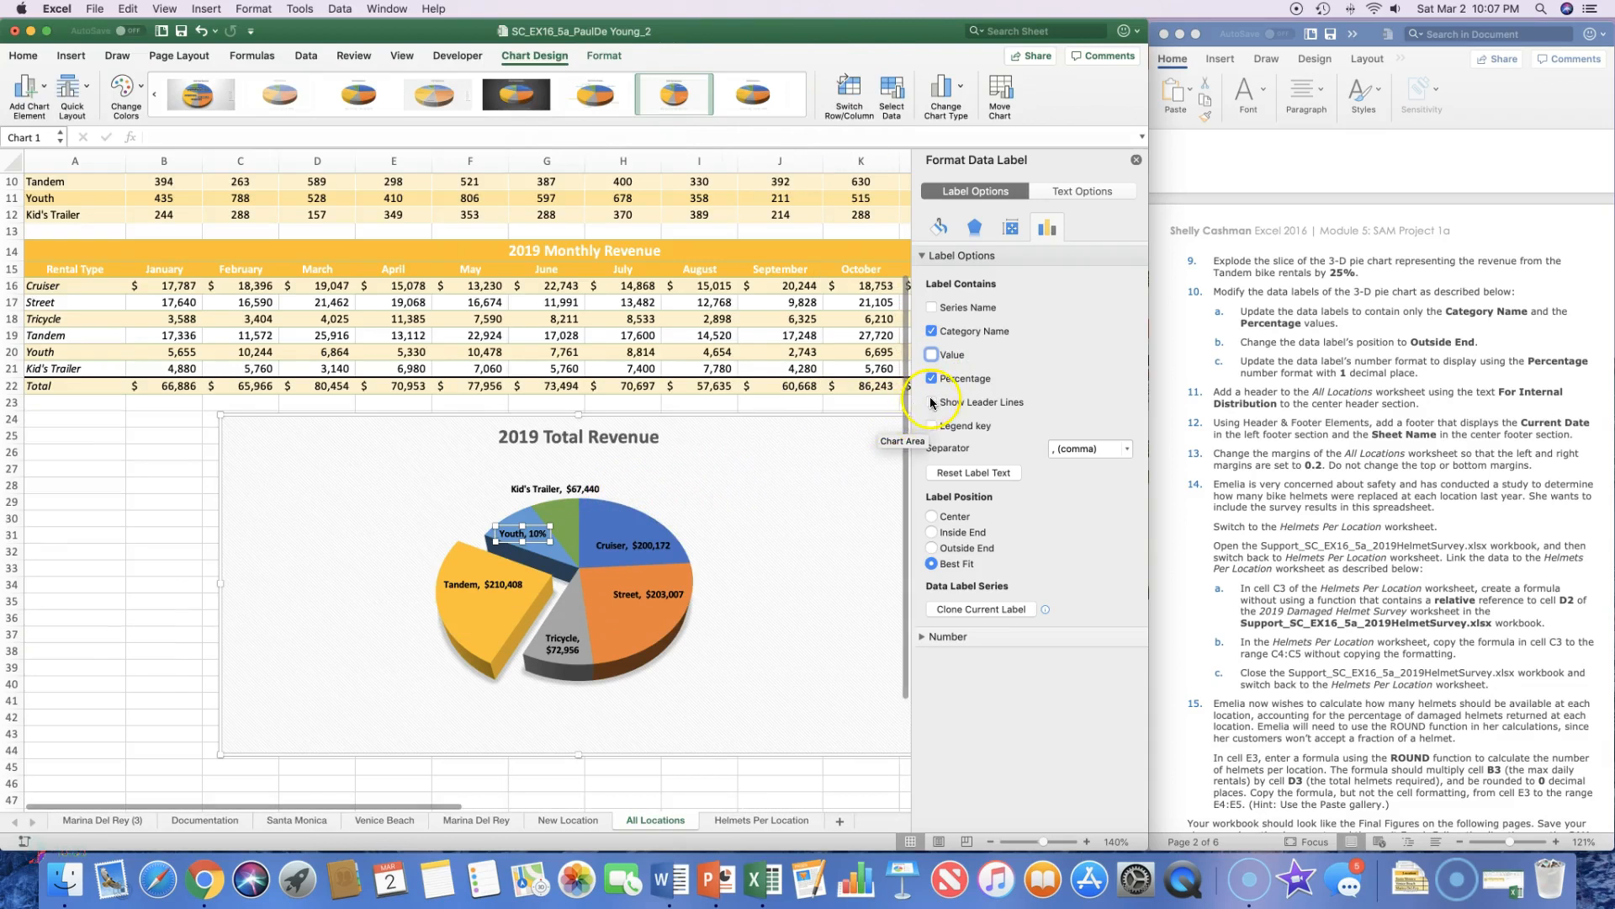
Set all data labels of the 2019 Total Revenue pie chart to contain only Category Name and Percentage, positioned at Outside End
{"action": "left_click", "coordinate": [35, 851]}
{"action": "left_click", "coordinate": [409, 511]}
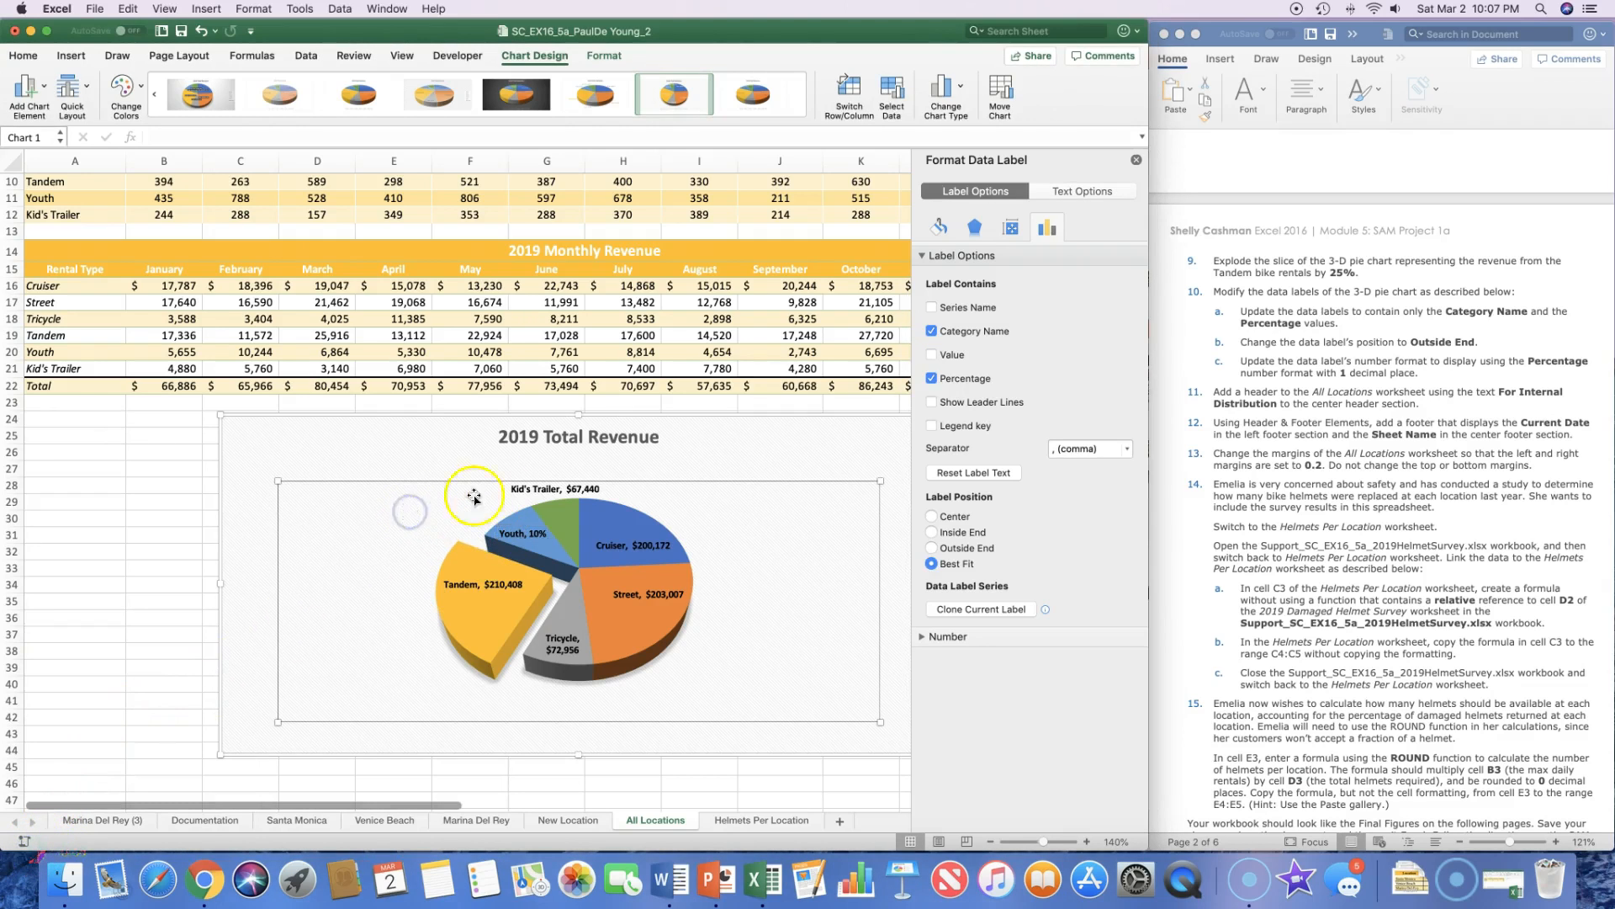
{"action": "left_click", "coordinate": [515, 490]}
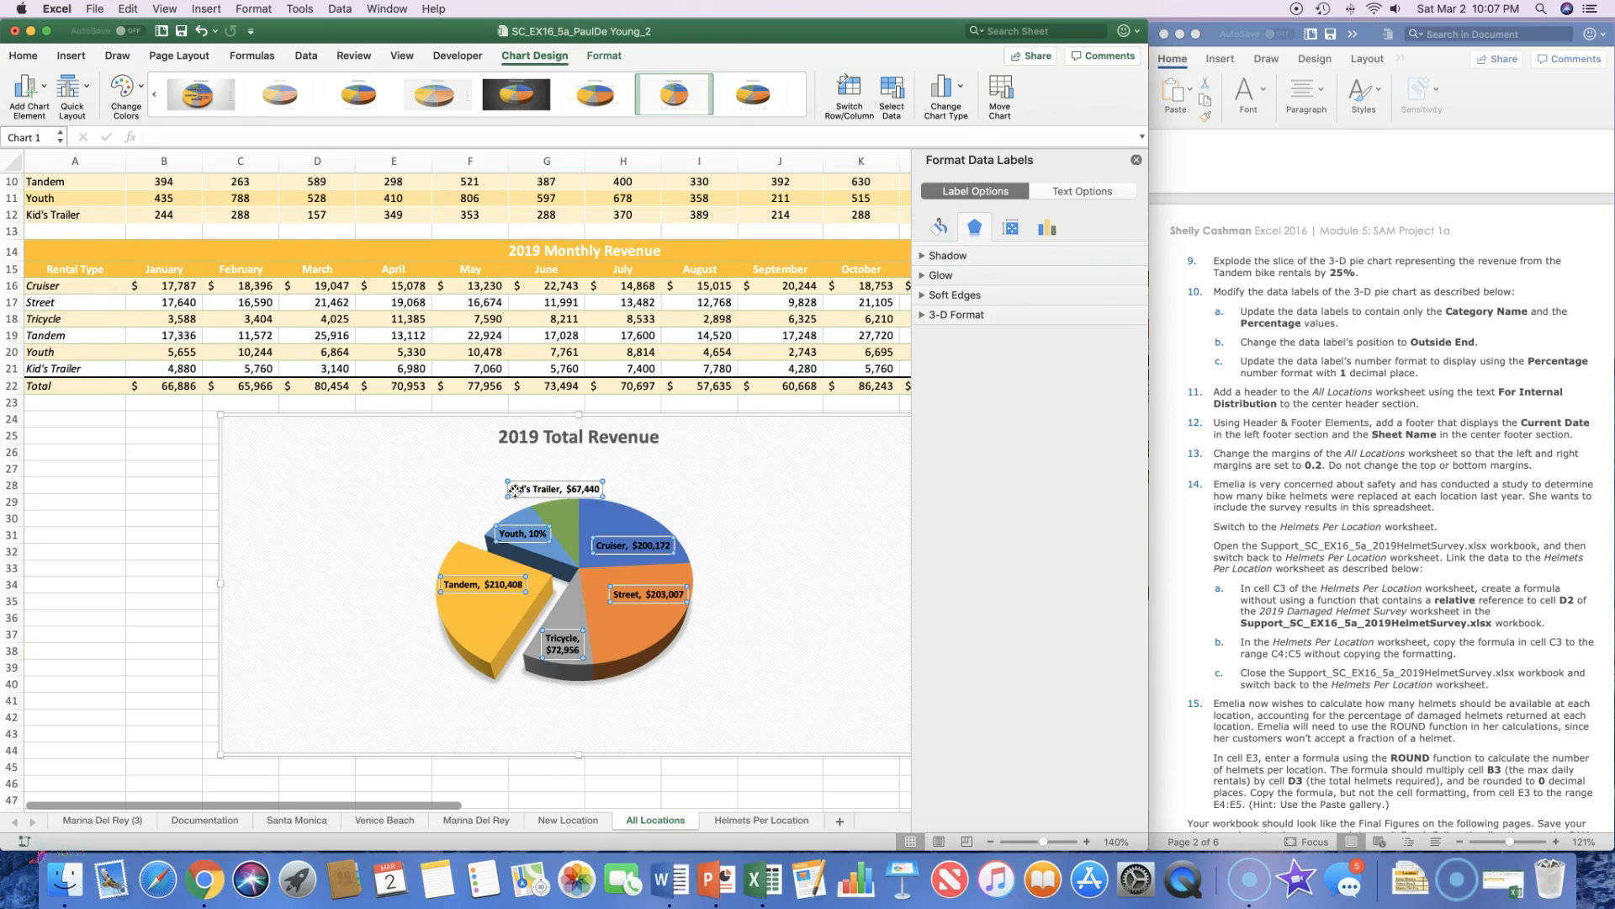
{"action": "left_click", "coordinate": [515, 490]}
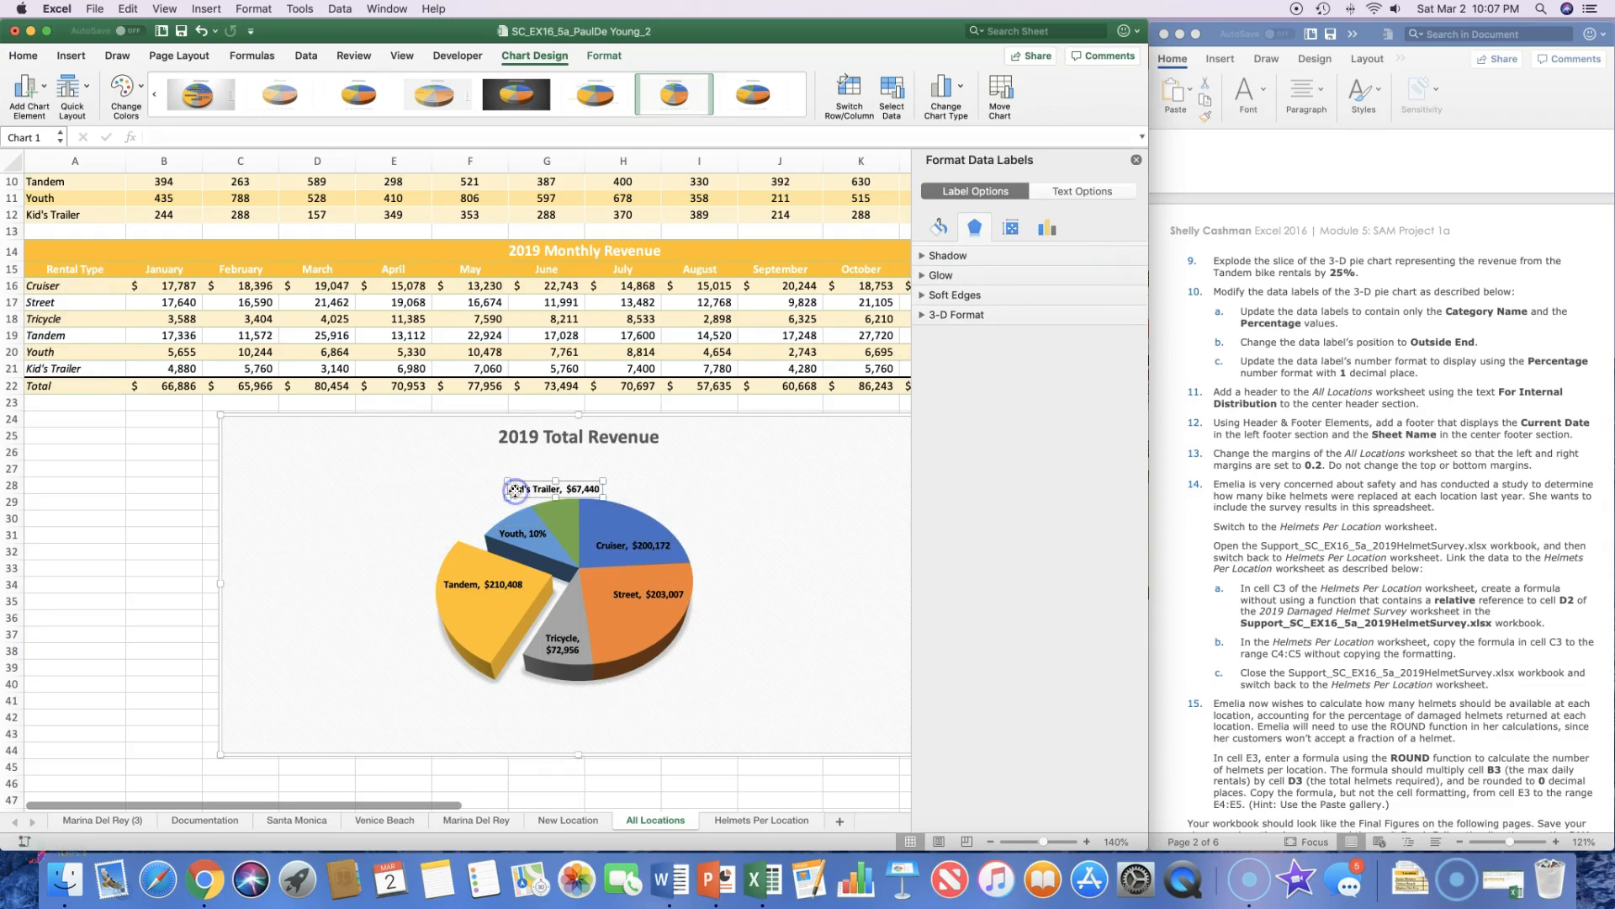
{"action": "right_click", "coordinate": [513, 538]}
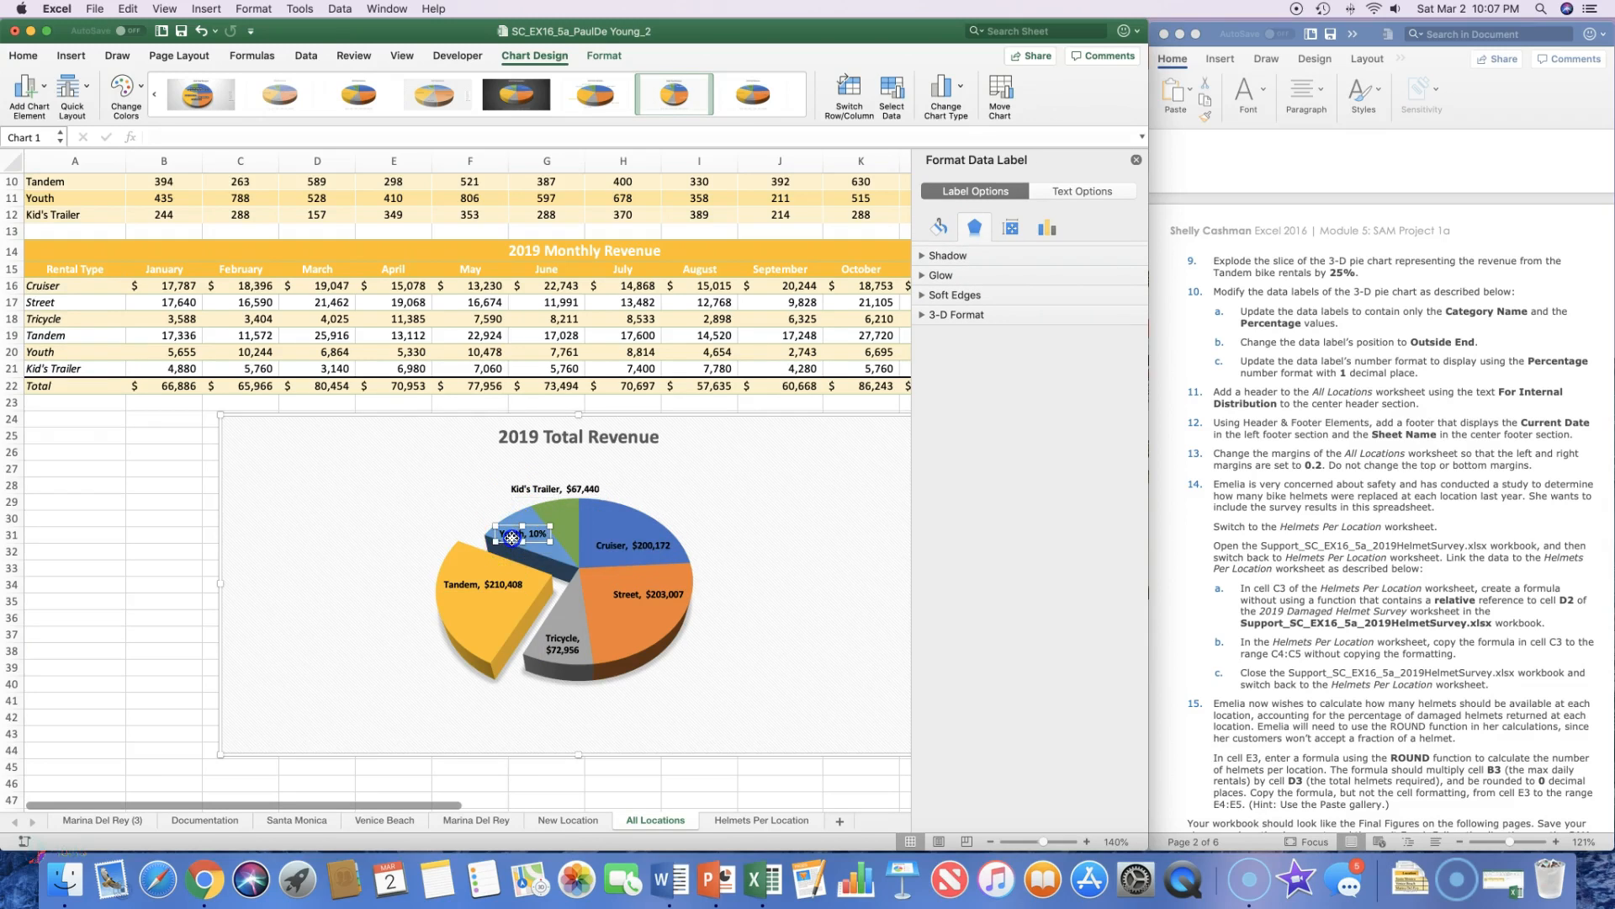
{"action": "left_click", "coordinate": [300, 532]}
{"action": "left_click", "coordinate": [339, 501]}
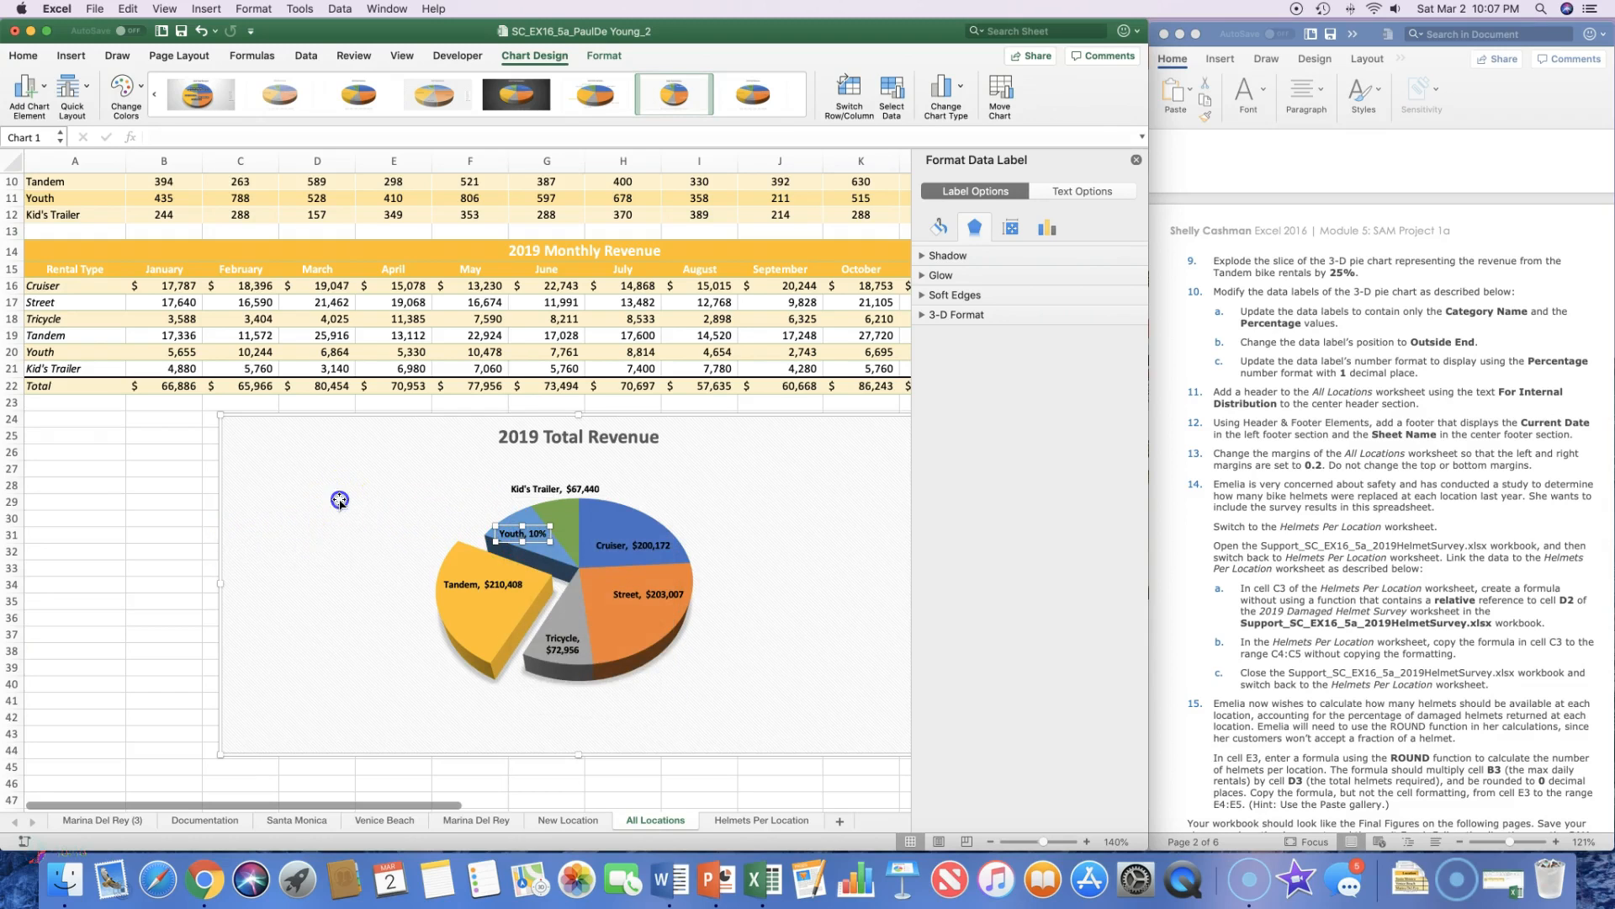
{"action": "left_click", "coordinate": [521, 489]}
{"action": "right_click", "coordinate": [520, 490]}
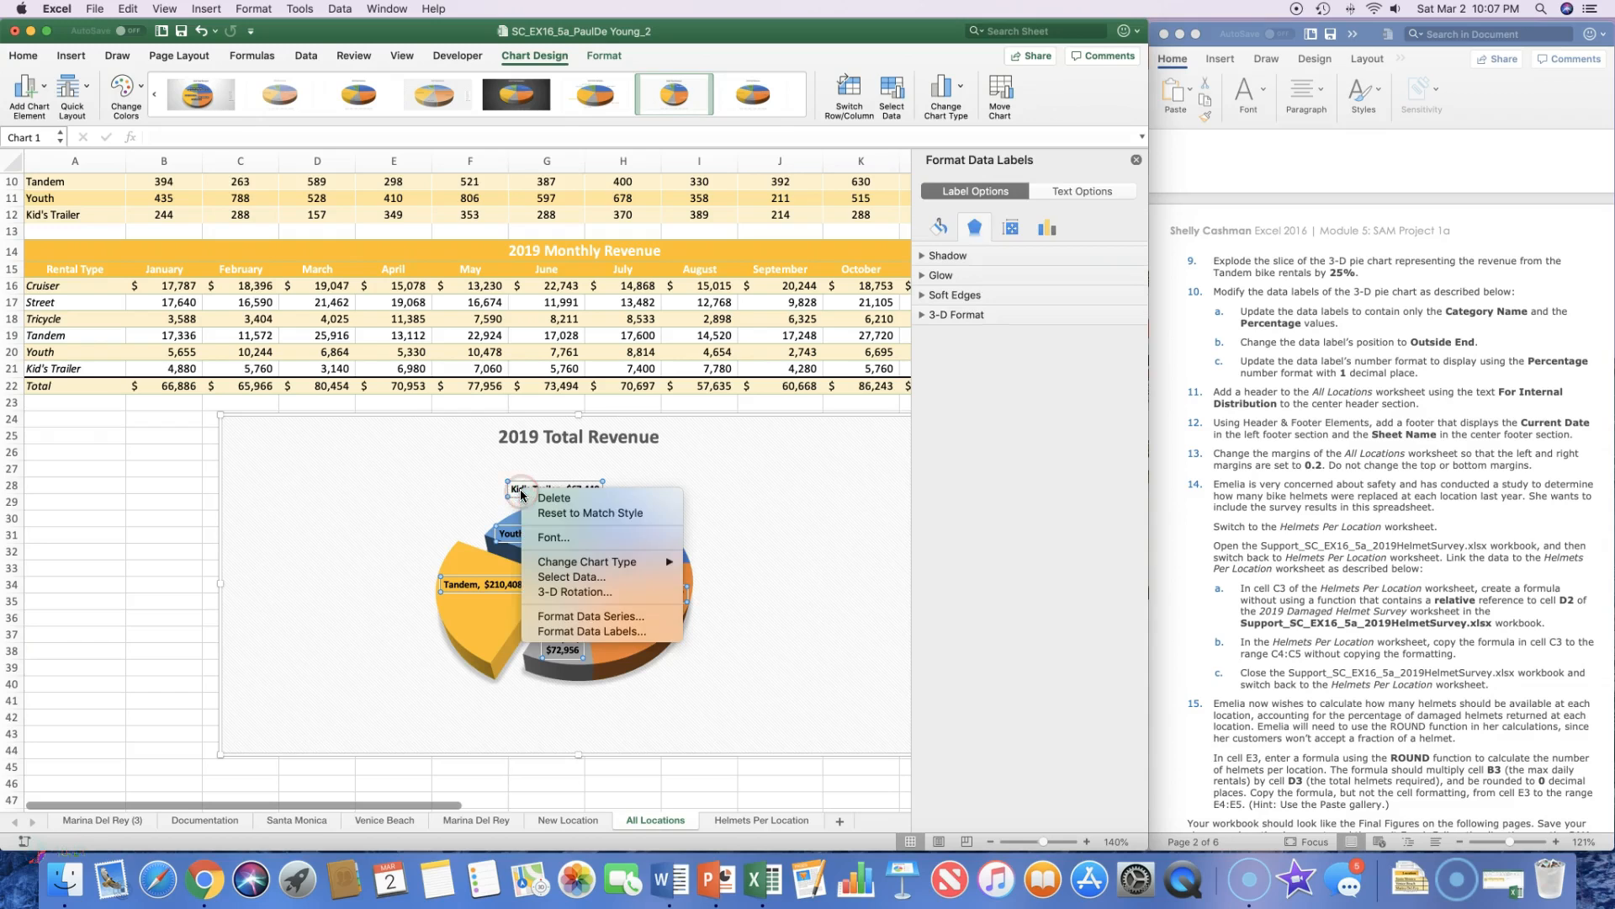
{"action": "left_click", "coordinate": [584, 631]}
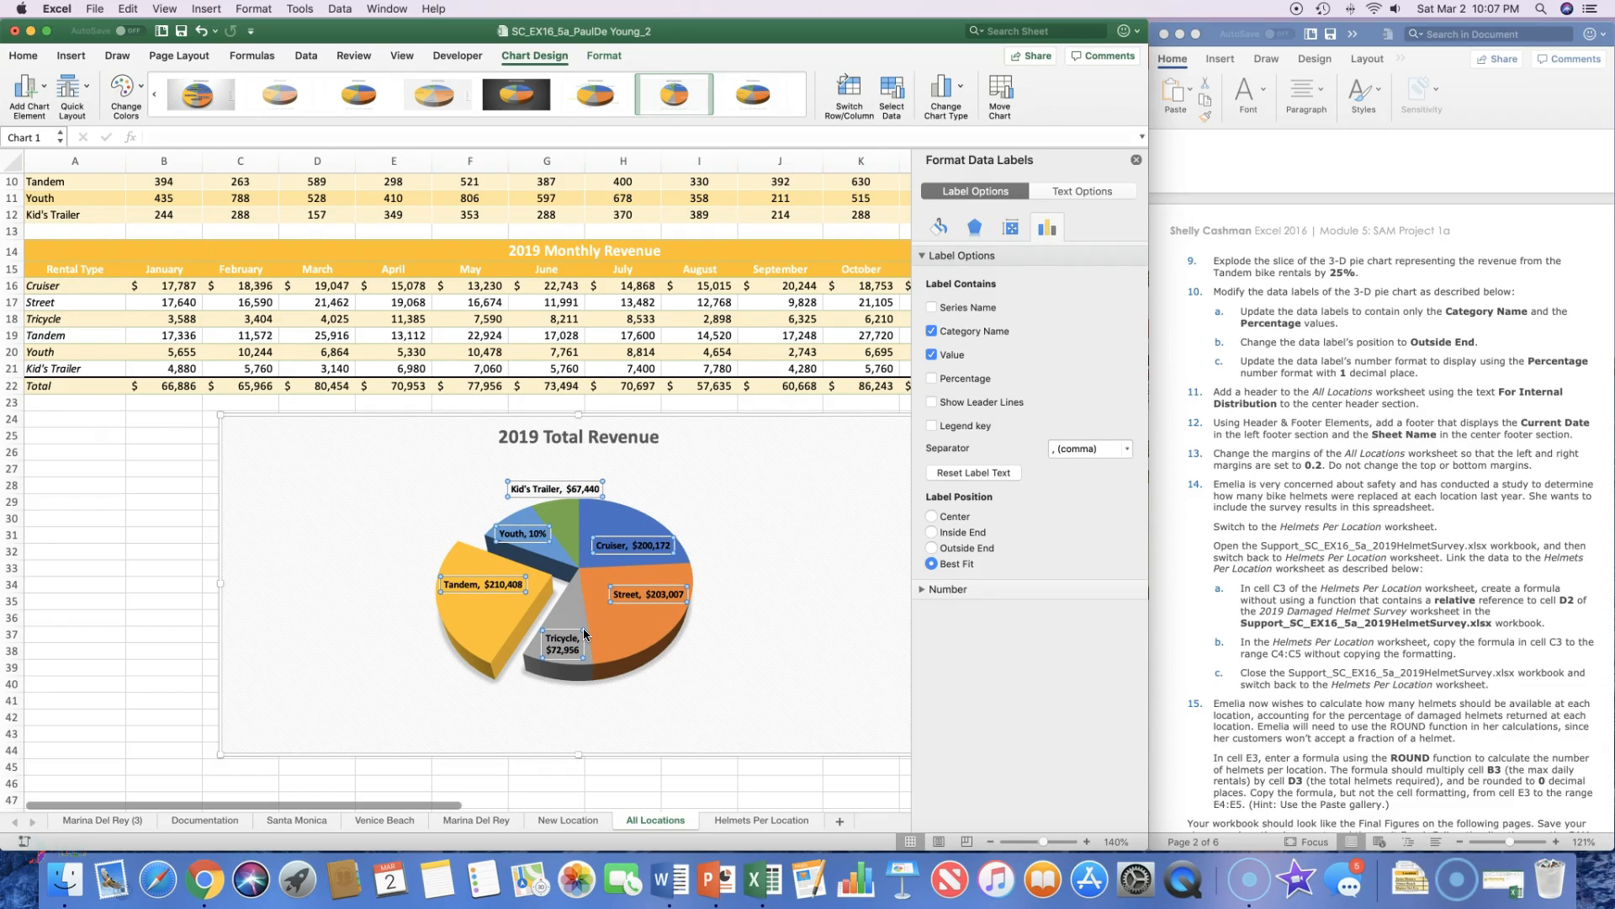
{"action": "left_click", "coordinate": [932, 381]}
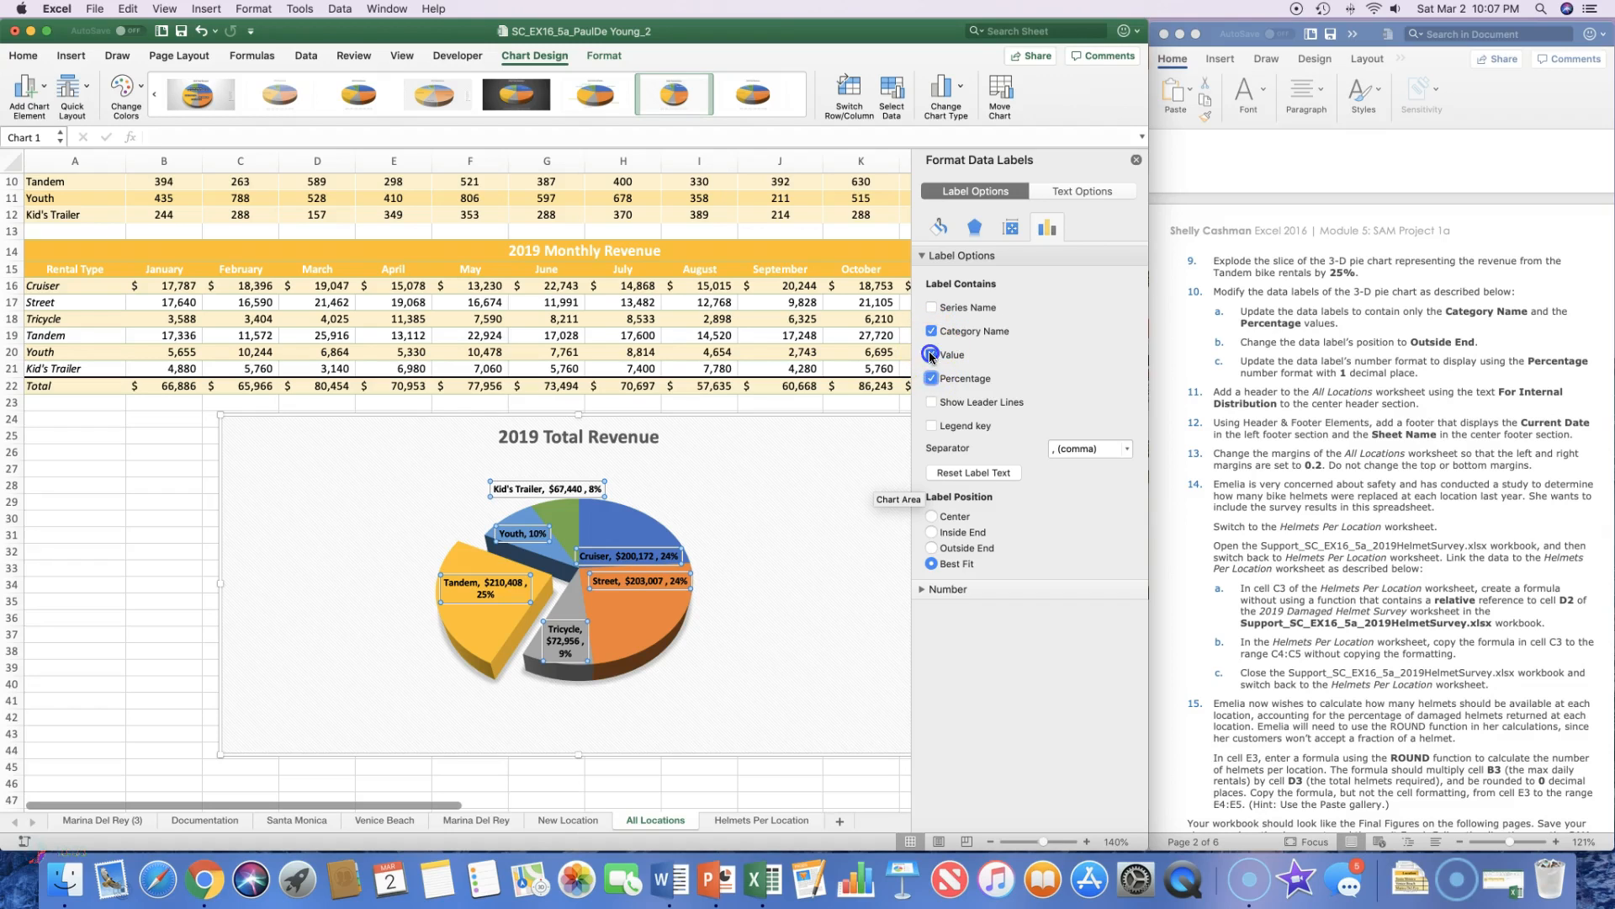
{"action": "left_click", "coordinate": [932, 355]}
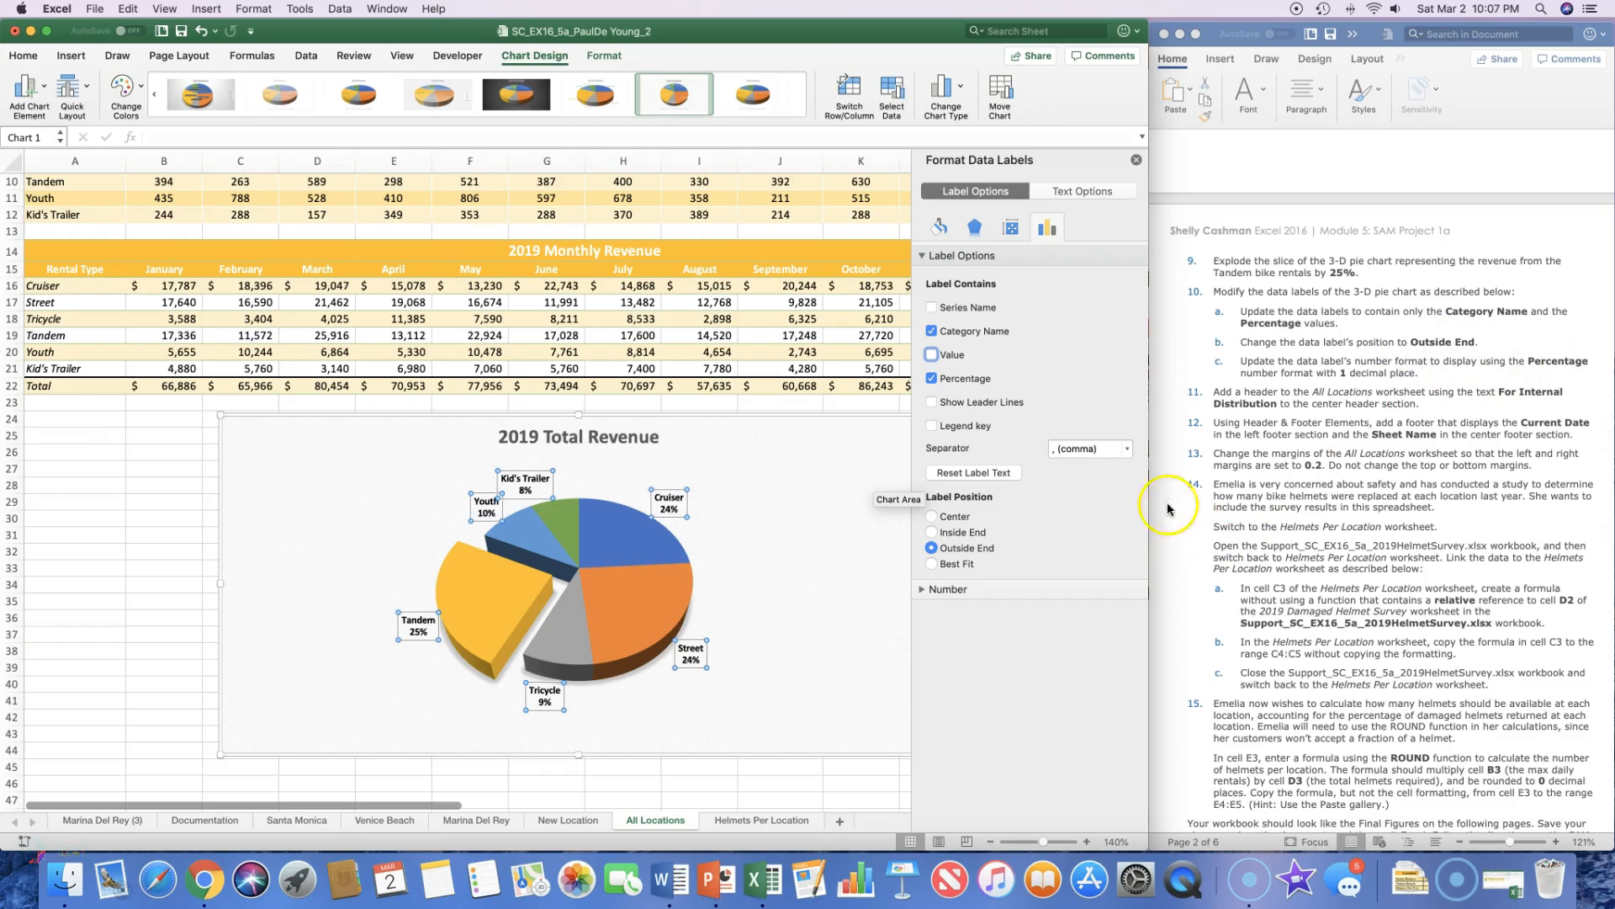
Format the pie chart's data labels with the Percentage number format and 1 decimal place
{"action": "left_click", "coordinate": [959, 590]}
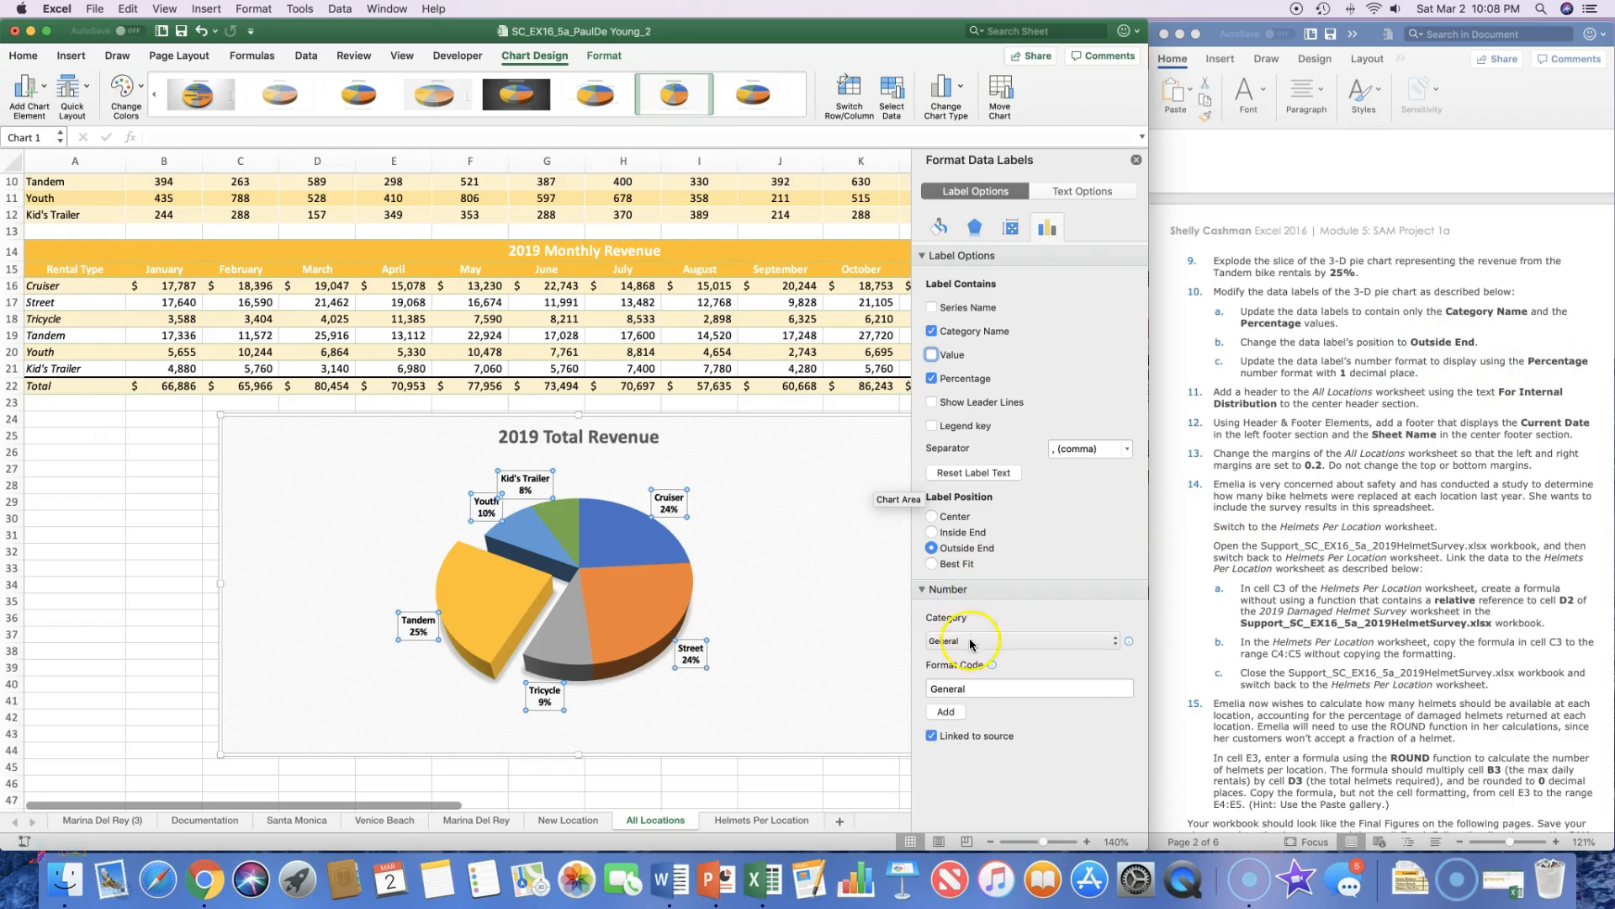
{"action": "left_click", "coordinate": [1115, 640]}
{"action": "left_click", "coordinate": [1081, 725]}
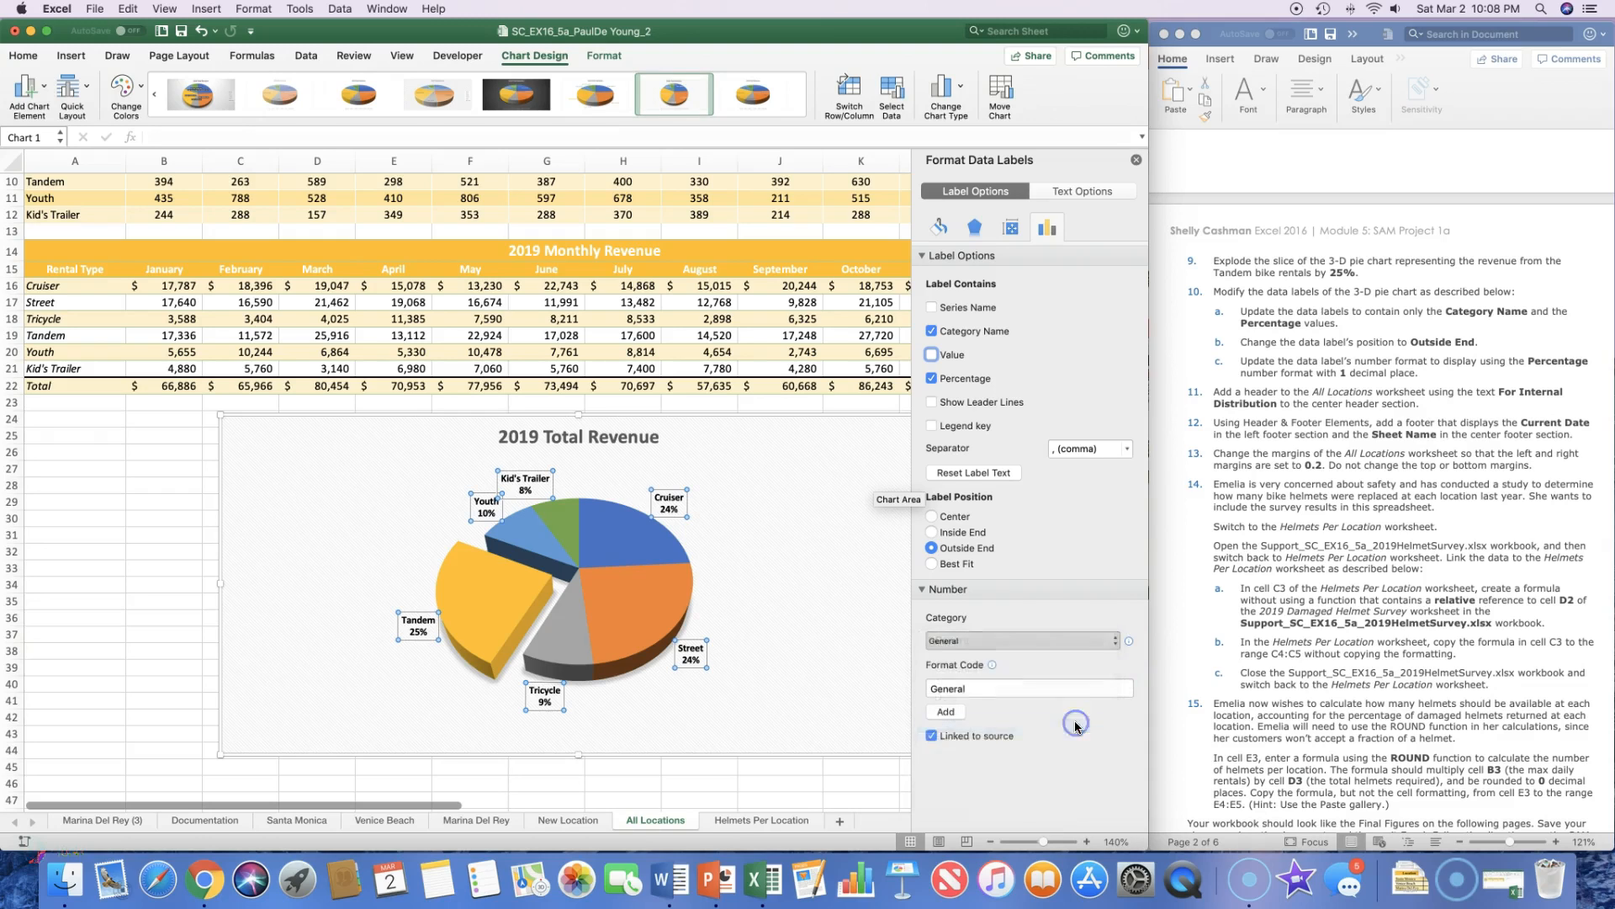
{"action": "left_click", "coordinate": [1120, 665]}
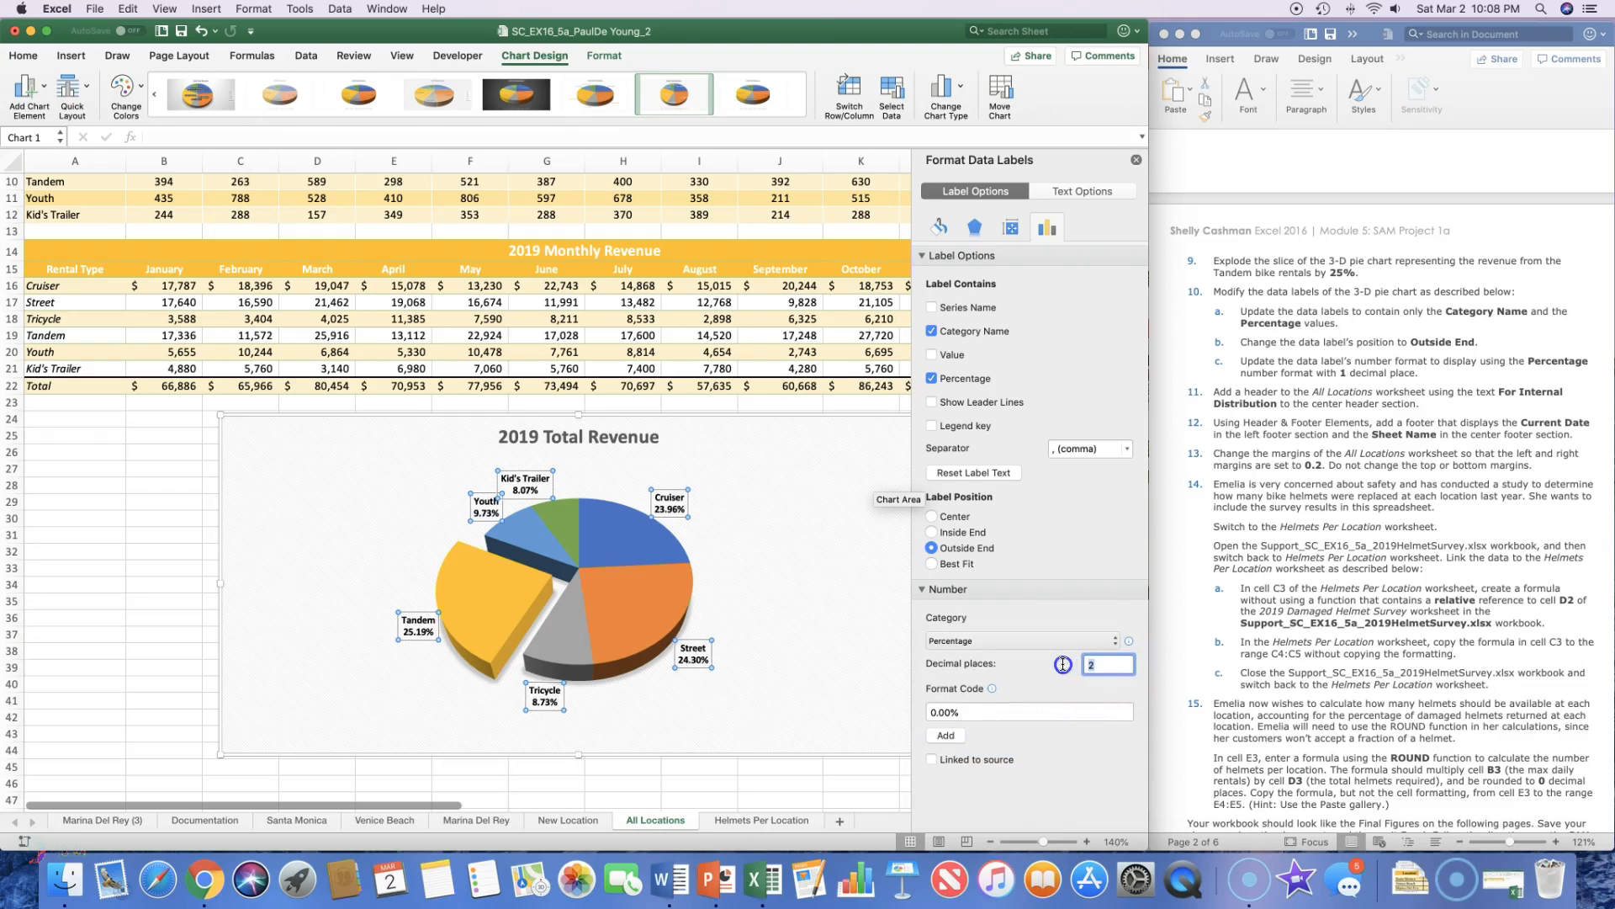
{"action": "type", "text": "1"}
{"action": "left_click", "coordinate": [833, 684]}
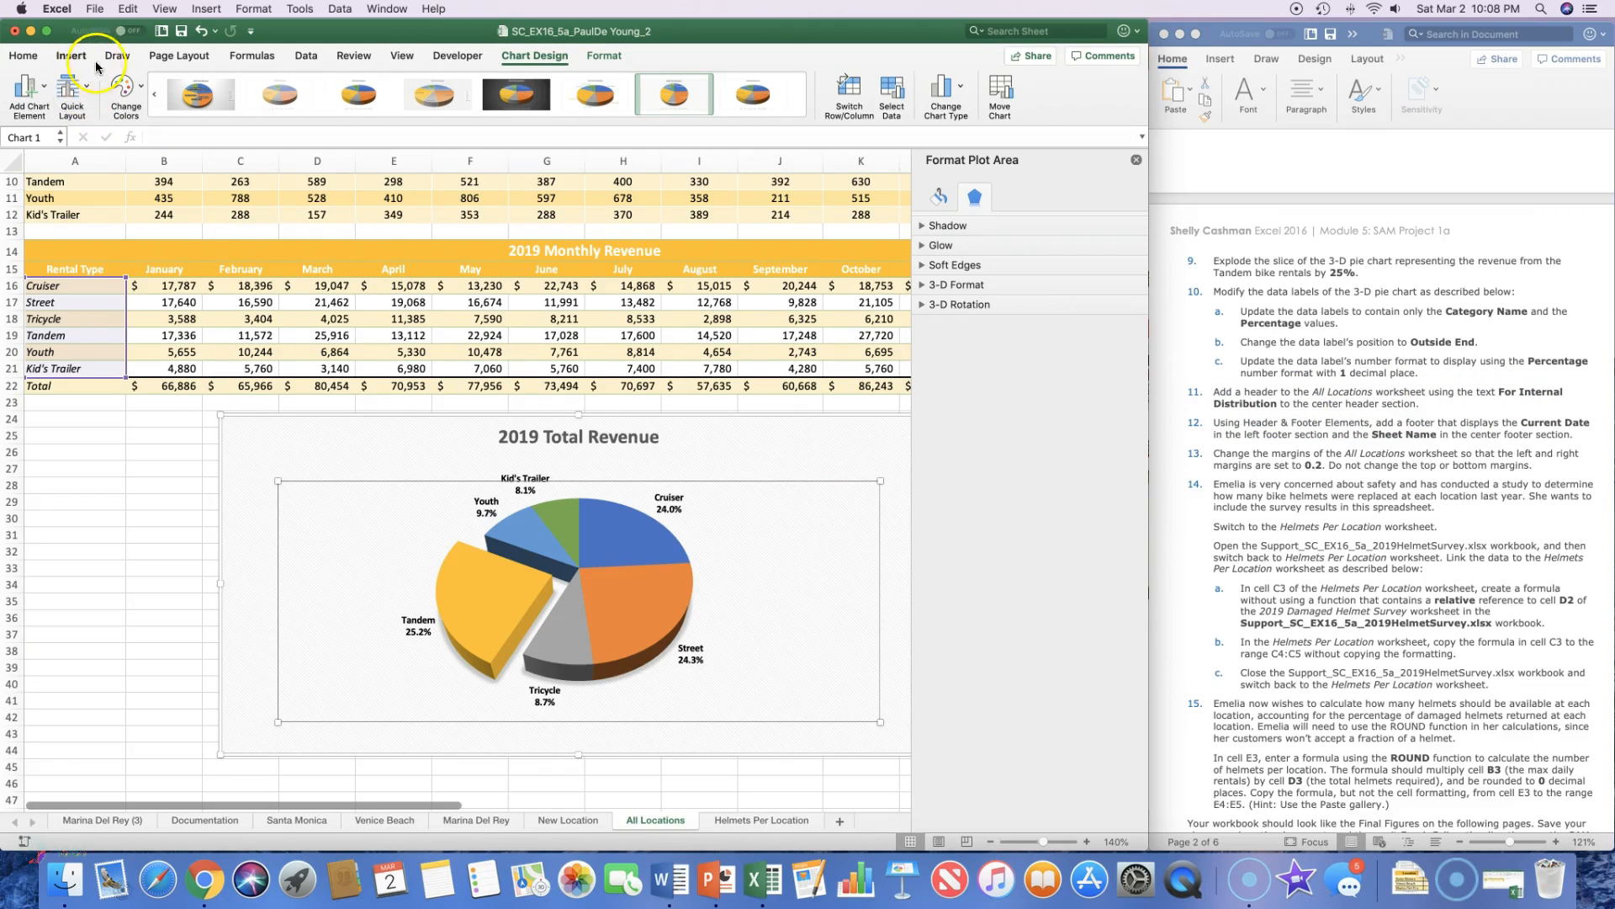
Display the All Locations worksheet in Page Layout view
{"action": "left_click", "coordinate": [404, 58]}
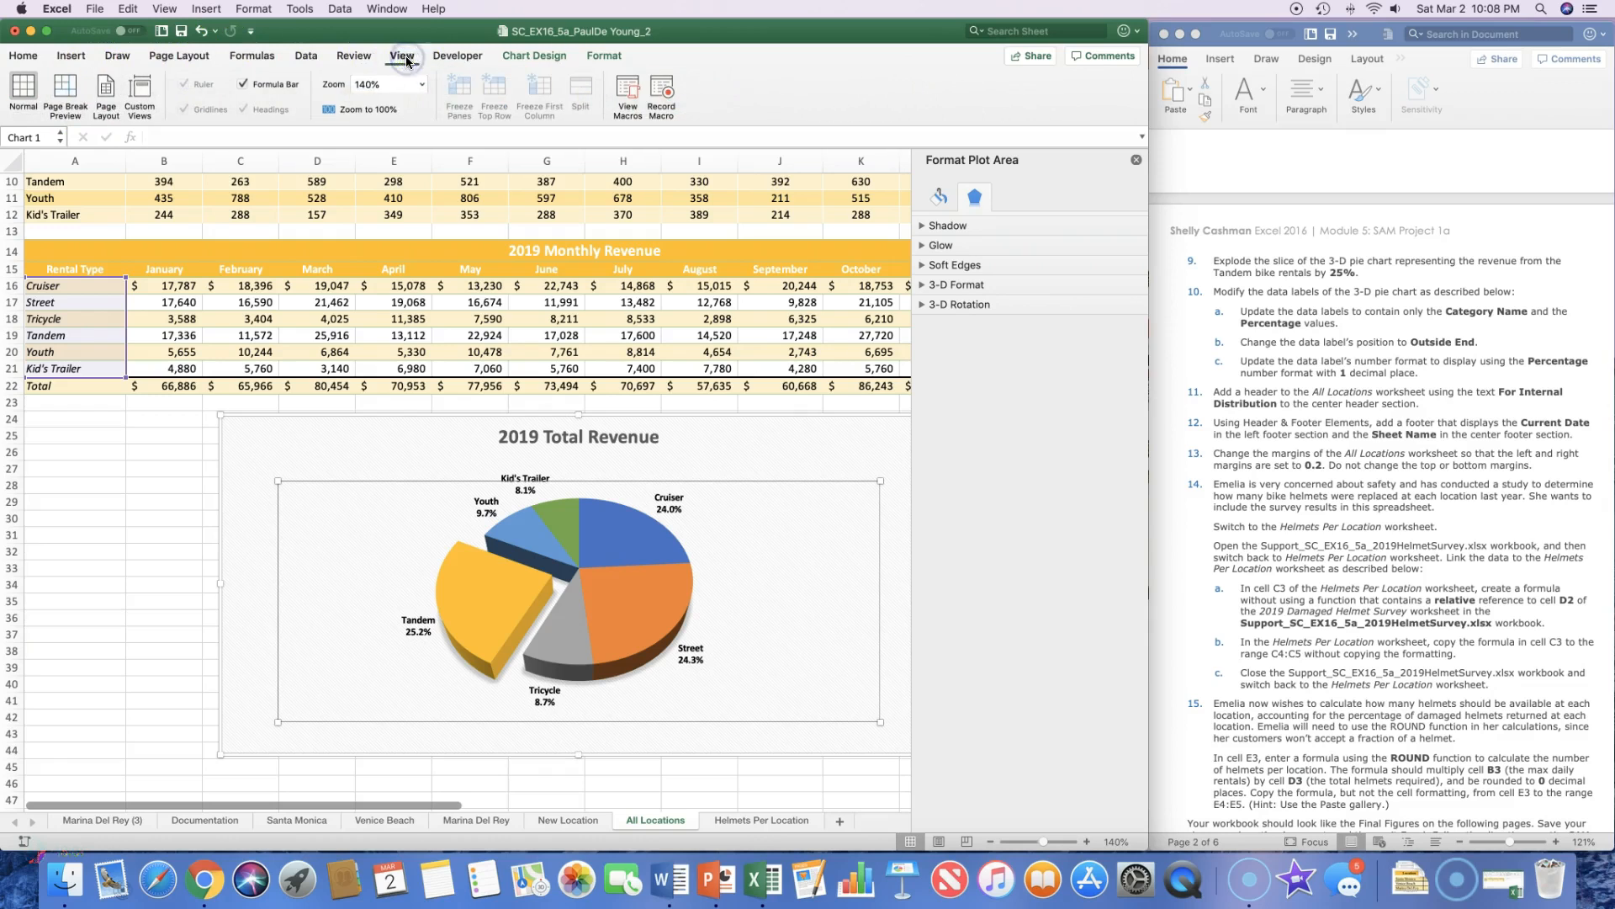
{"action": "left_click", "coordinate": [174, 59]}
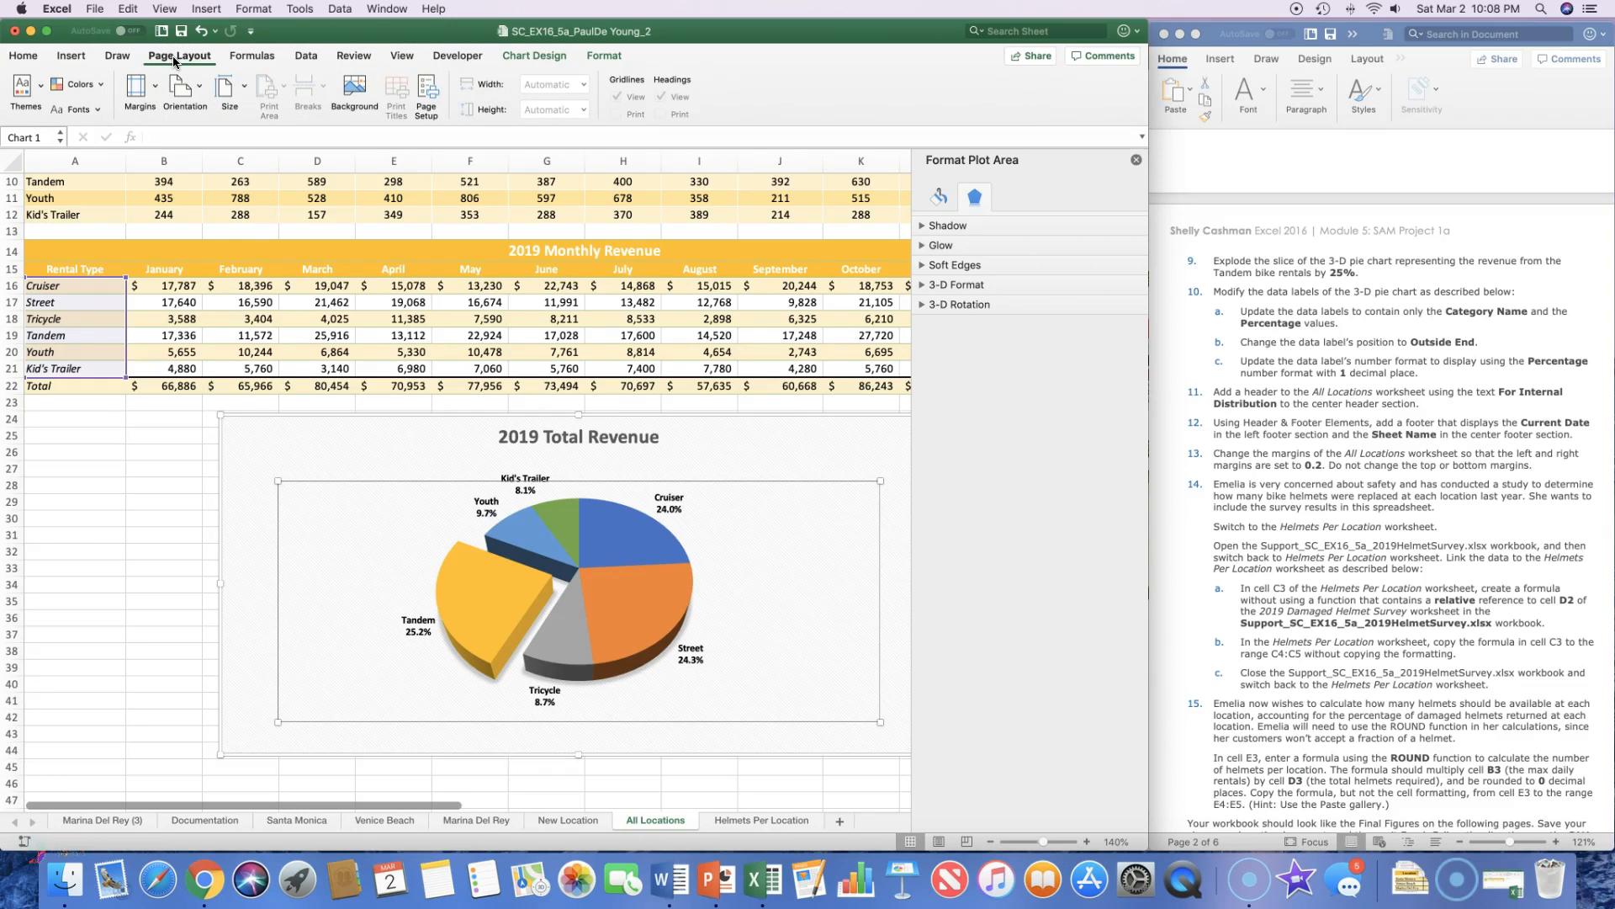
{"action": "scroll", "coordinate": [265, 168], "scroll_direction": "up", "scroll_amount": 5}
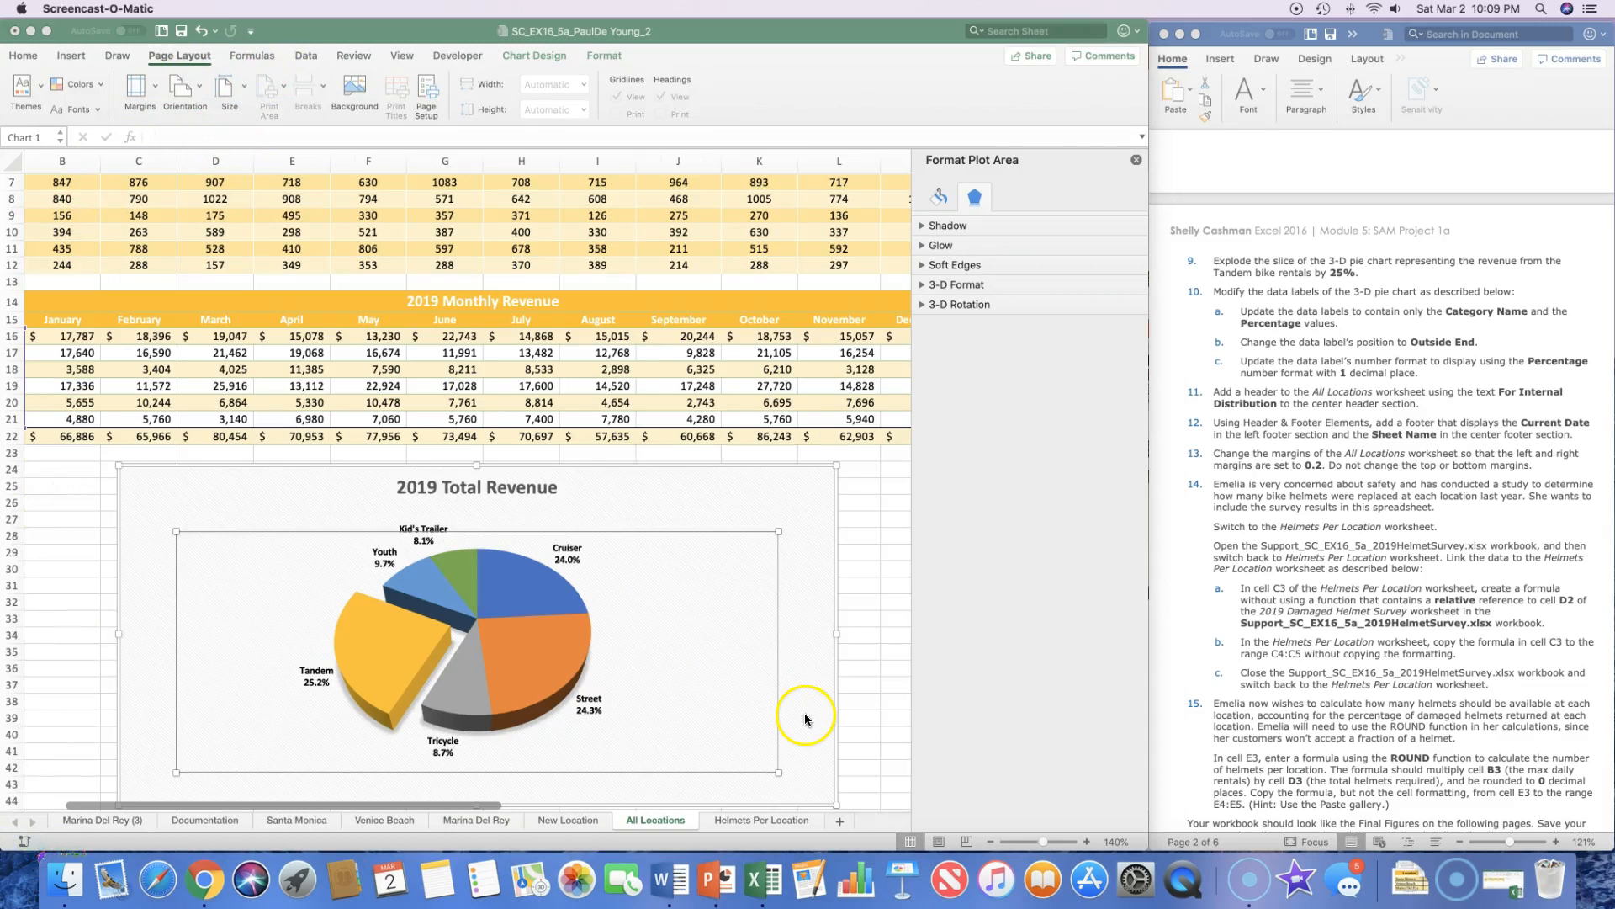
{"action": "left_click", "coordinate": [939, 848]}
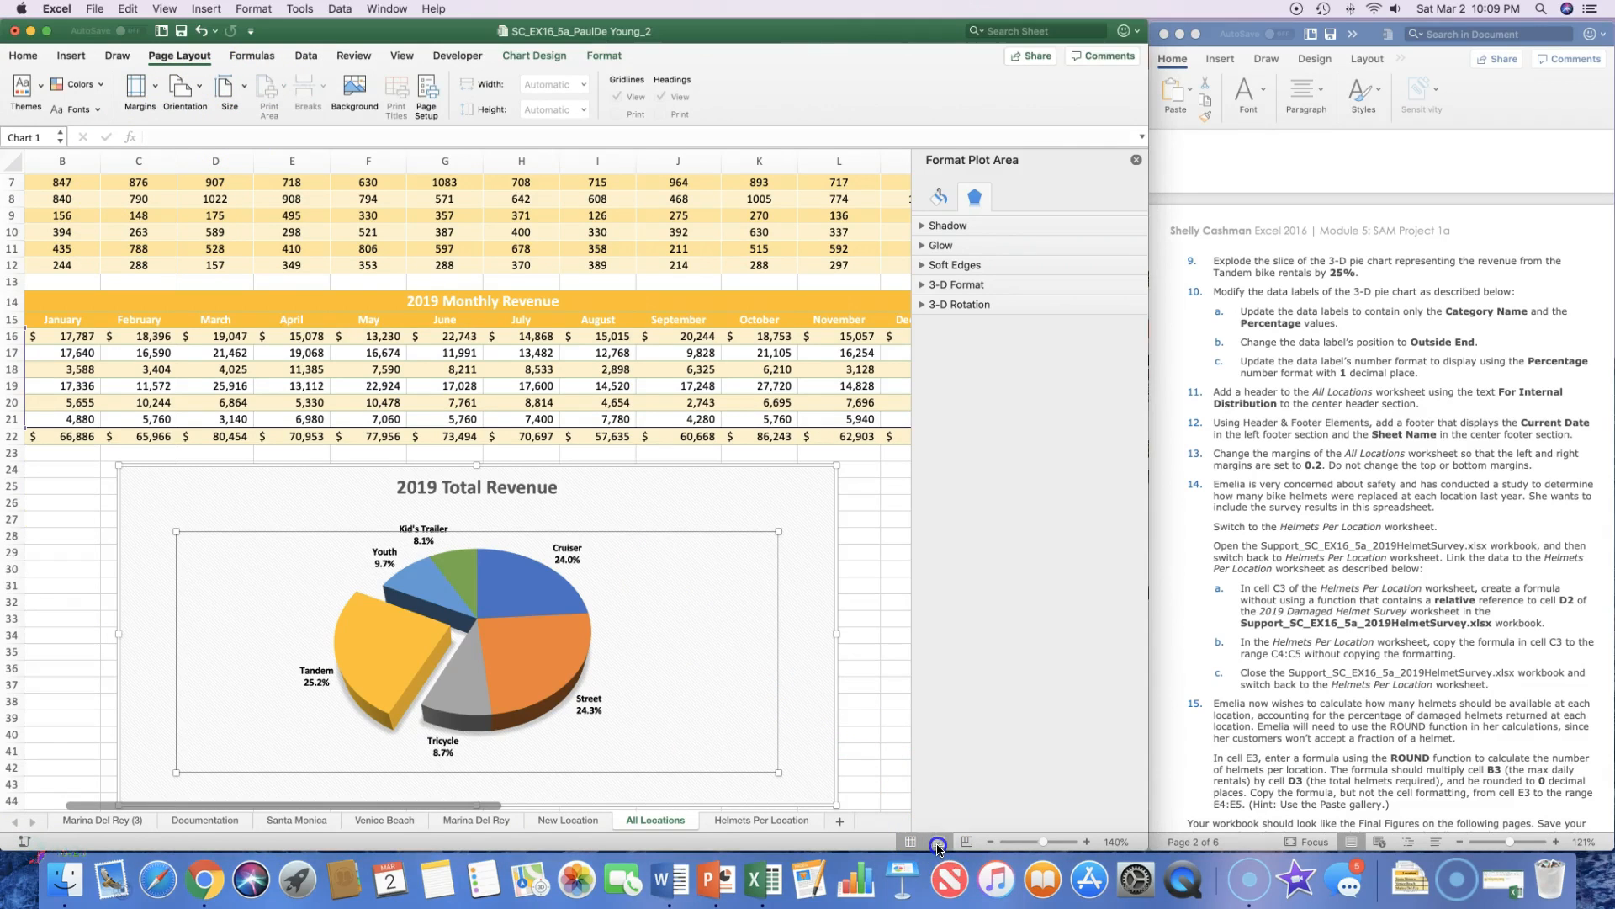
{"action": "left_click", "coordinate": [939, 844]}
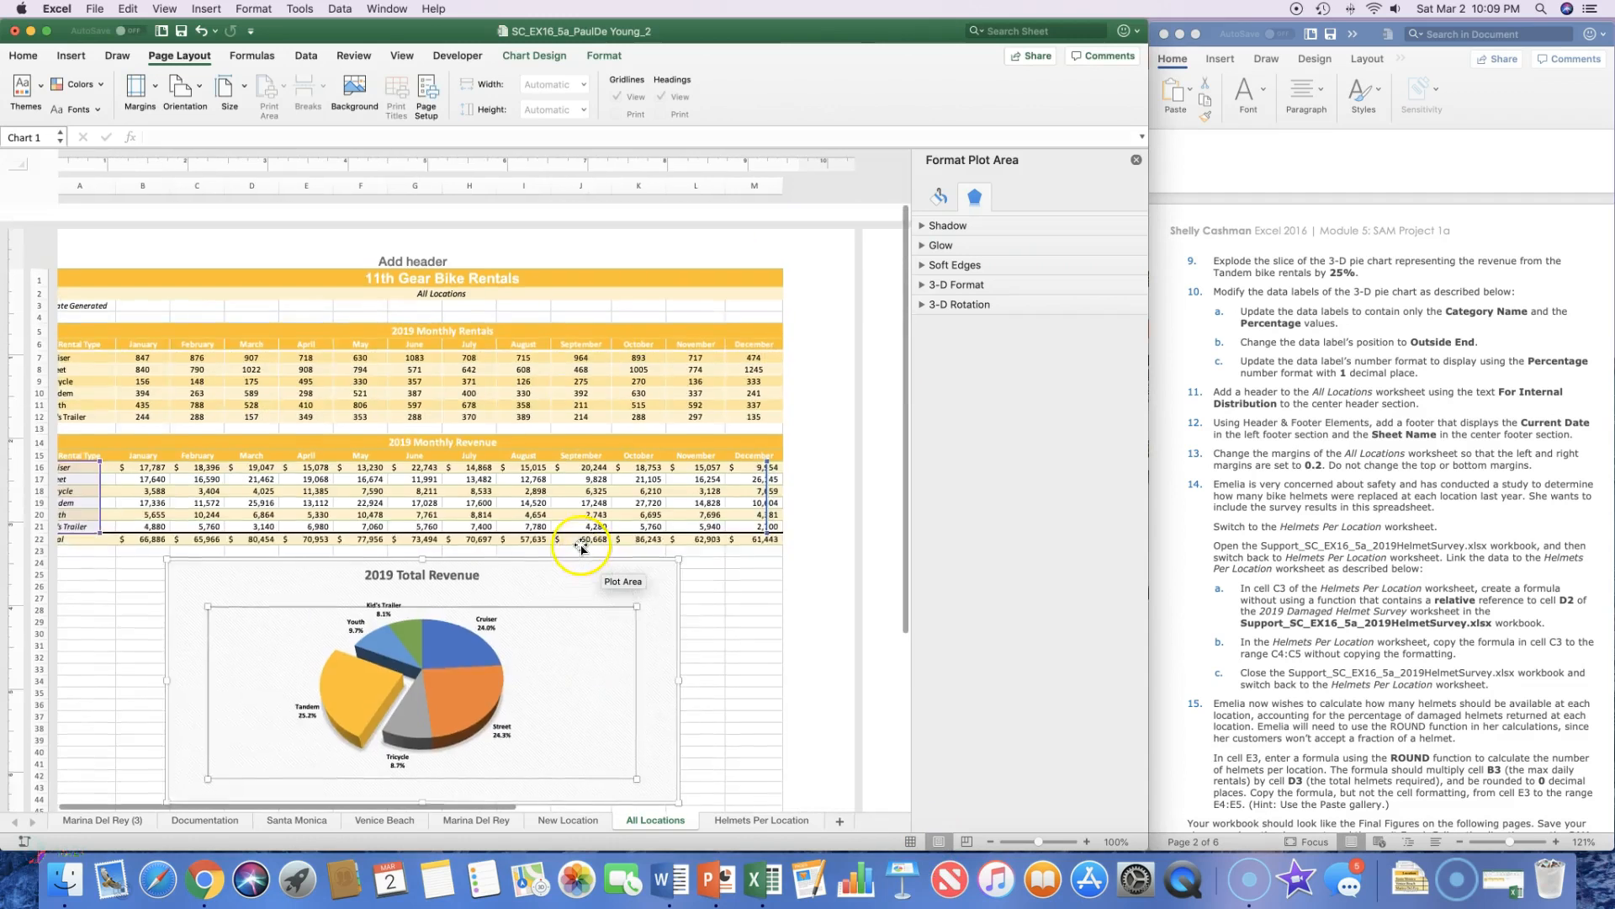
Try to add the text For Internal Distribution to the center header section of the All Locations worksheet
{"action": "left_click", "coordinate": [406, 239]}
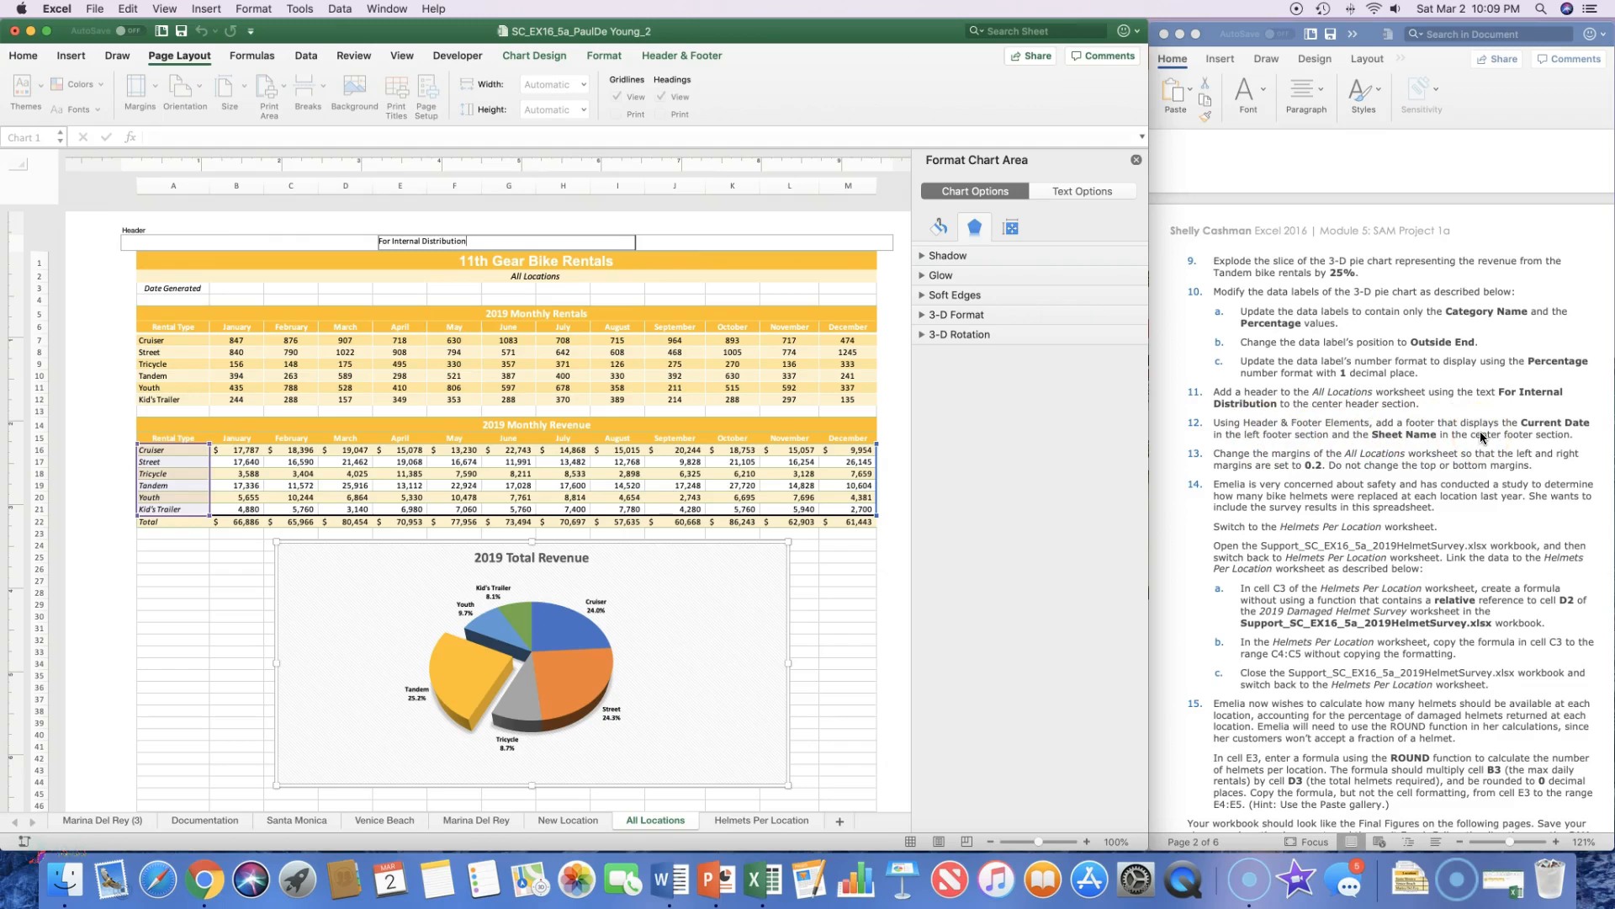
{"action": "left_click", "coordinate": [686, 57]}
{"action": "left_click", "coordinate": [684, 55]}
{"action": "left_click", "coordinate": [687, 59]}
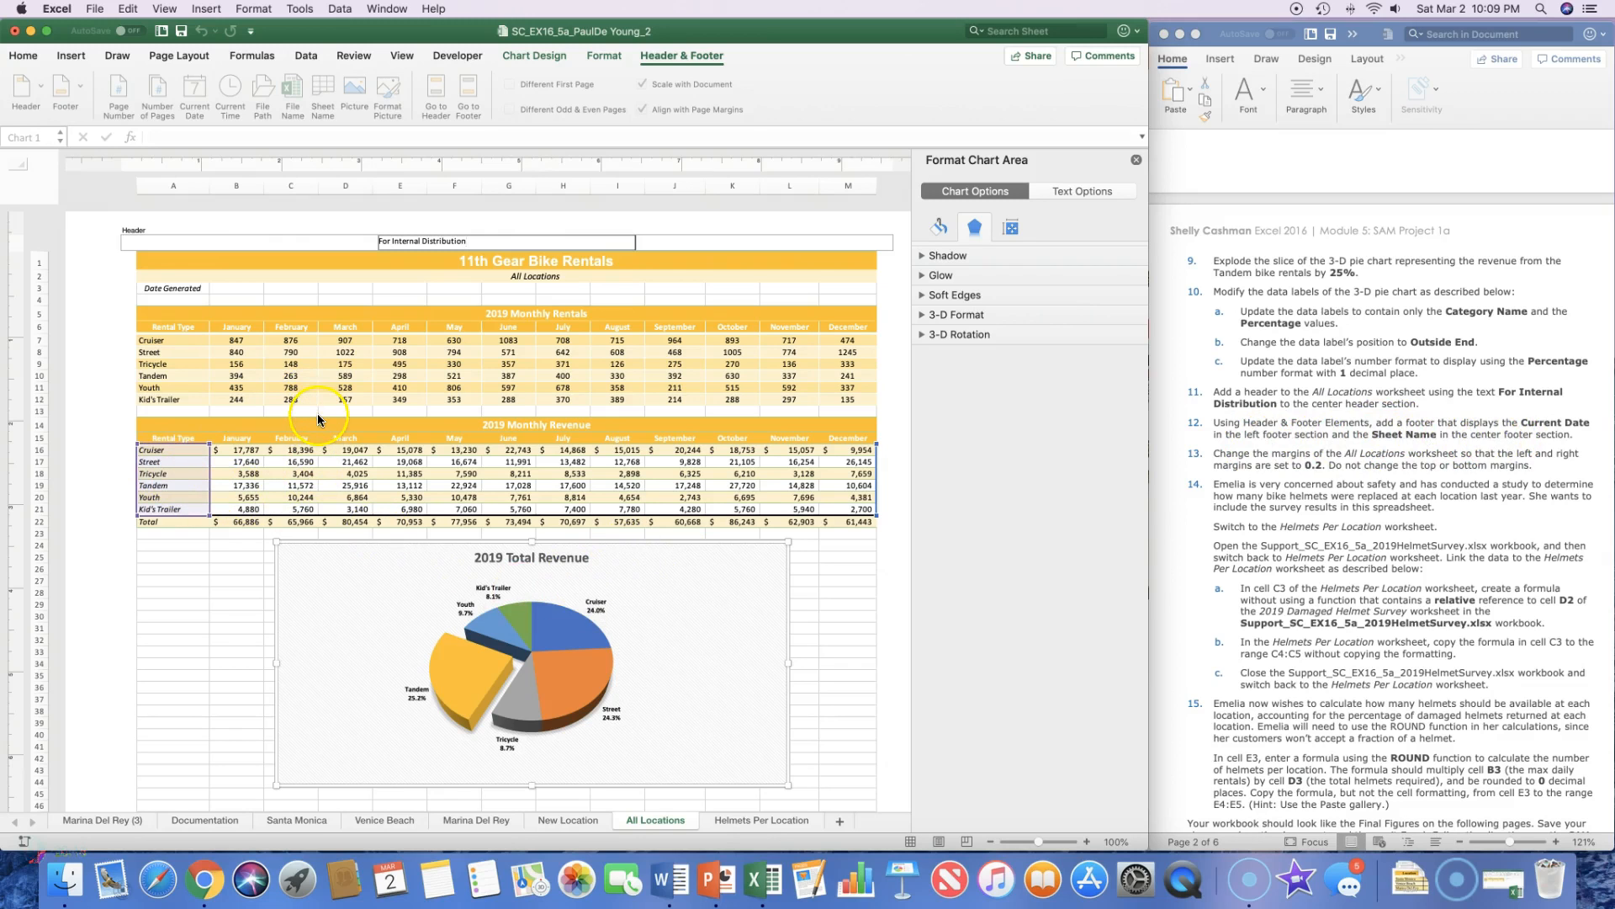
{"action": "left_click", "coordinate": [245, 578]}
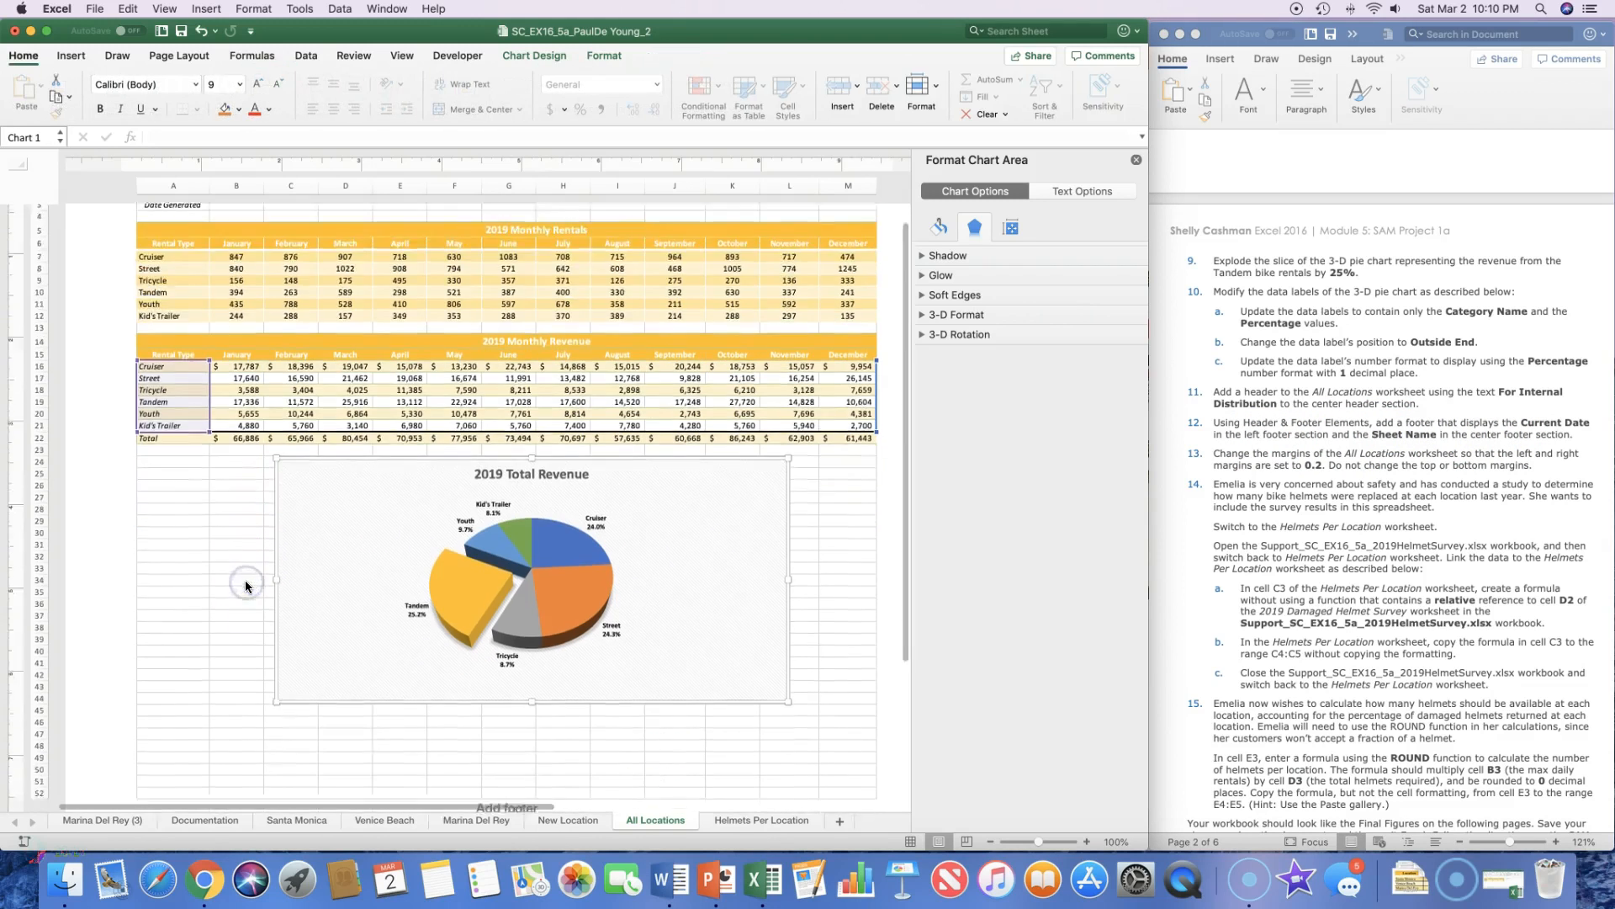
Insert the Current Date element in the left footer section of the All Locations worksheet
{"action": "scroll", "coordinate": [245, 578], "scroll_direction": "down", "scroll_amount": 5}
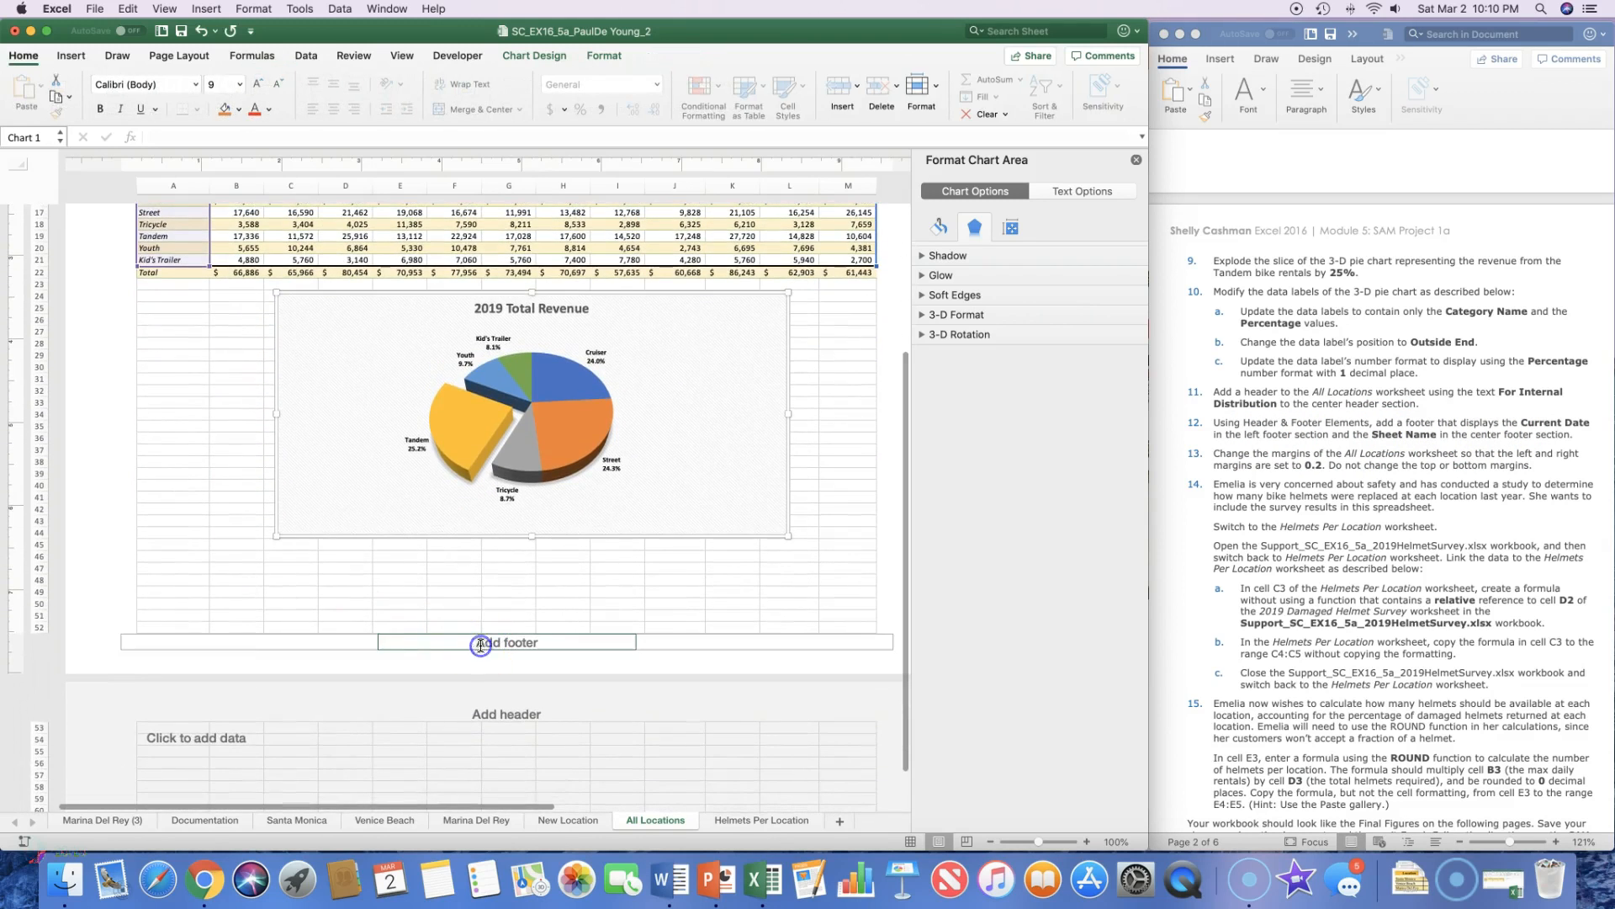
{"action": "left_click", "coordinate": [481, 645]}
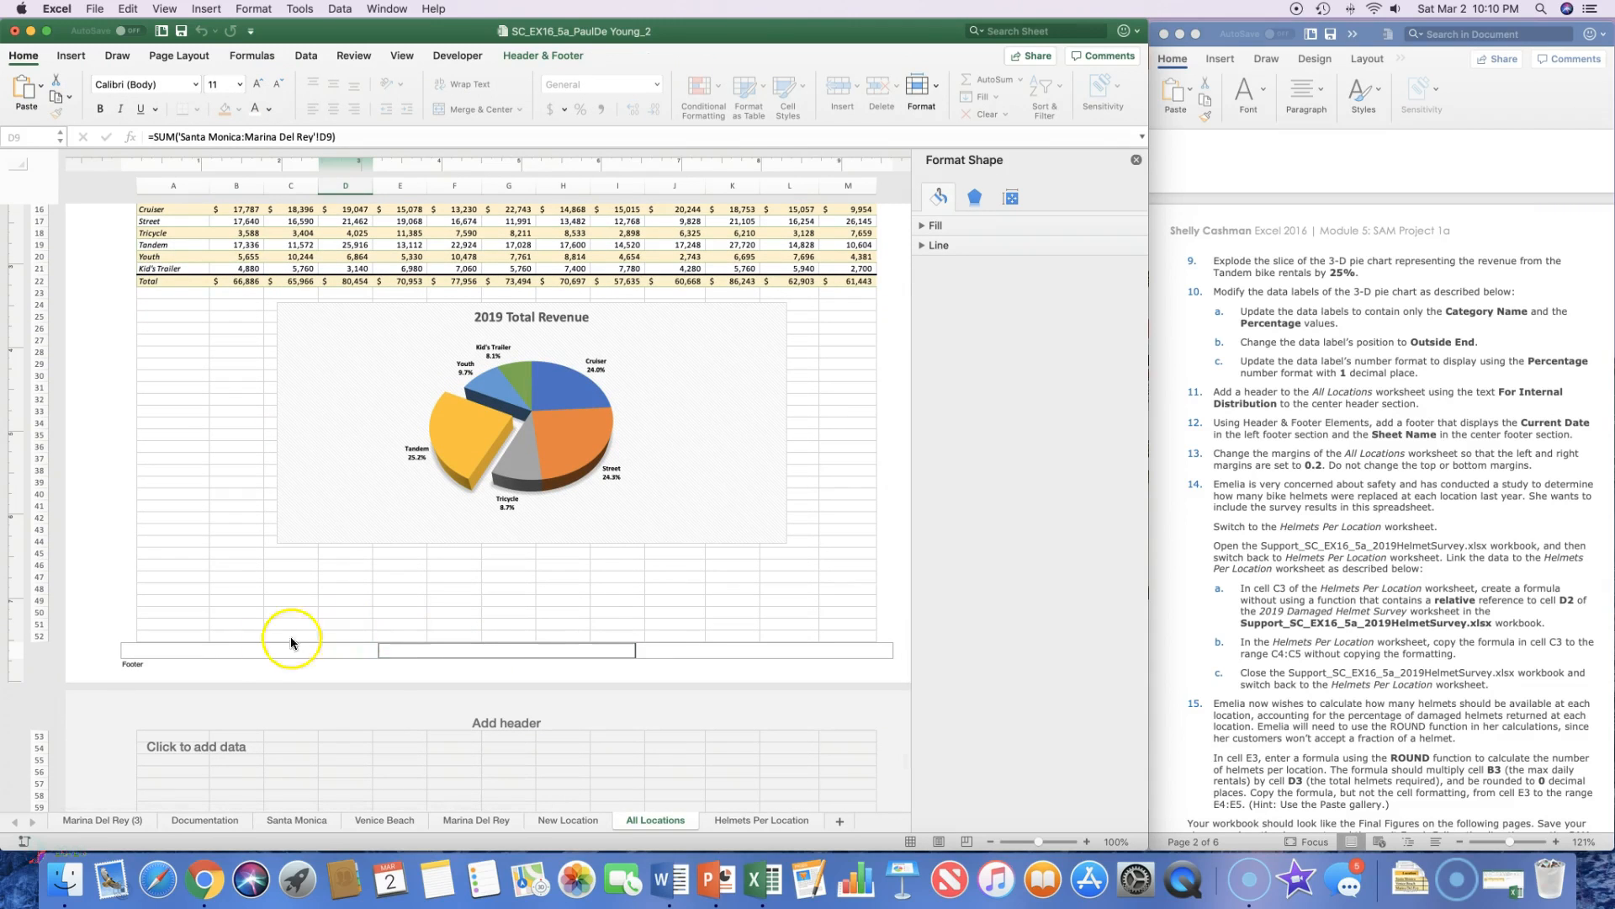
{"action": "left_click", "coordinate": [264, 651]}
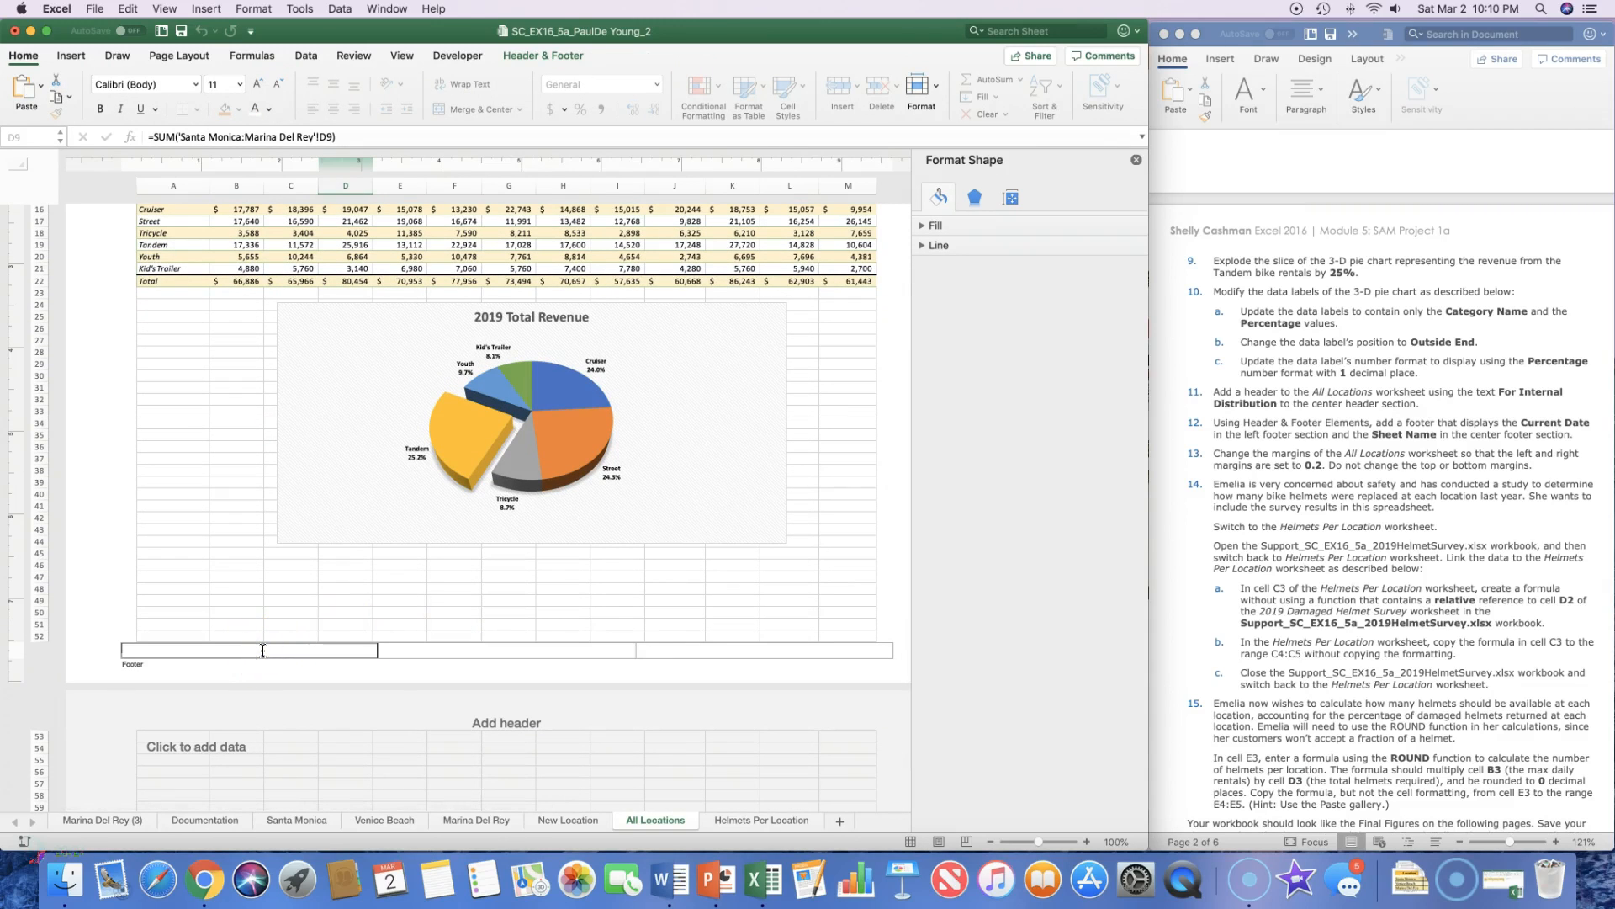
{"action": "left_click", "coordinate": [255, 652]}
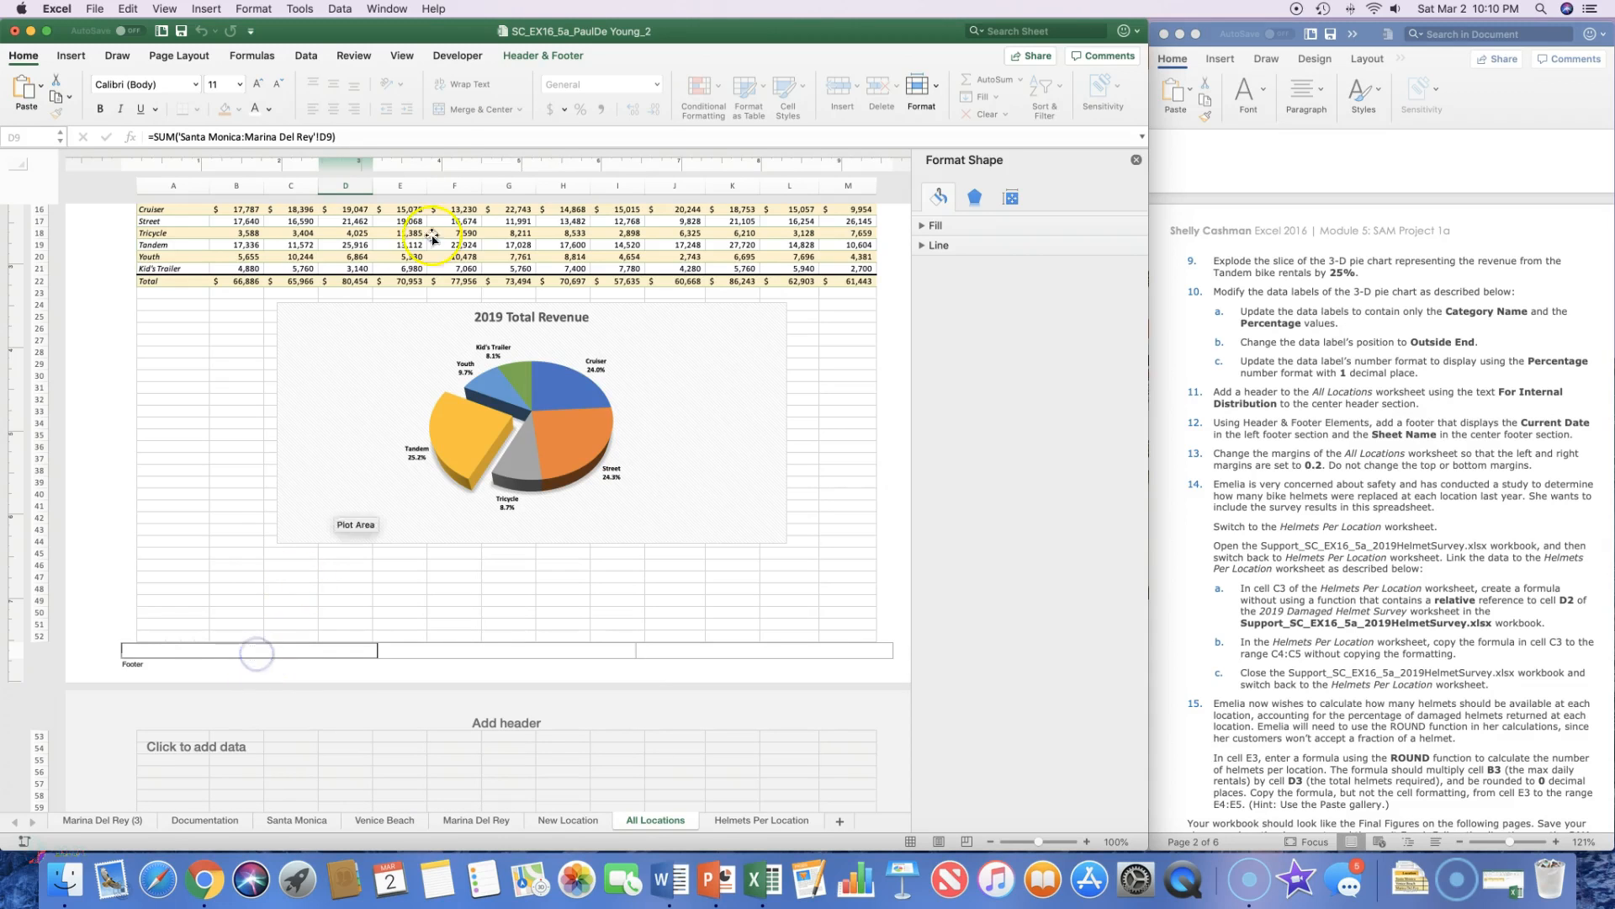
{"action": "left_click", "coordinate": [543, 59]}
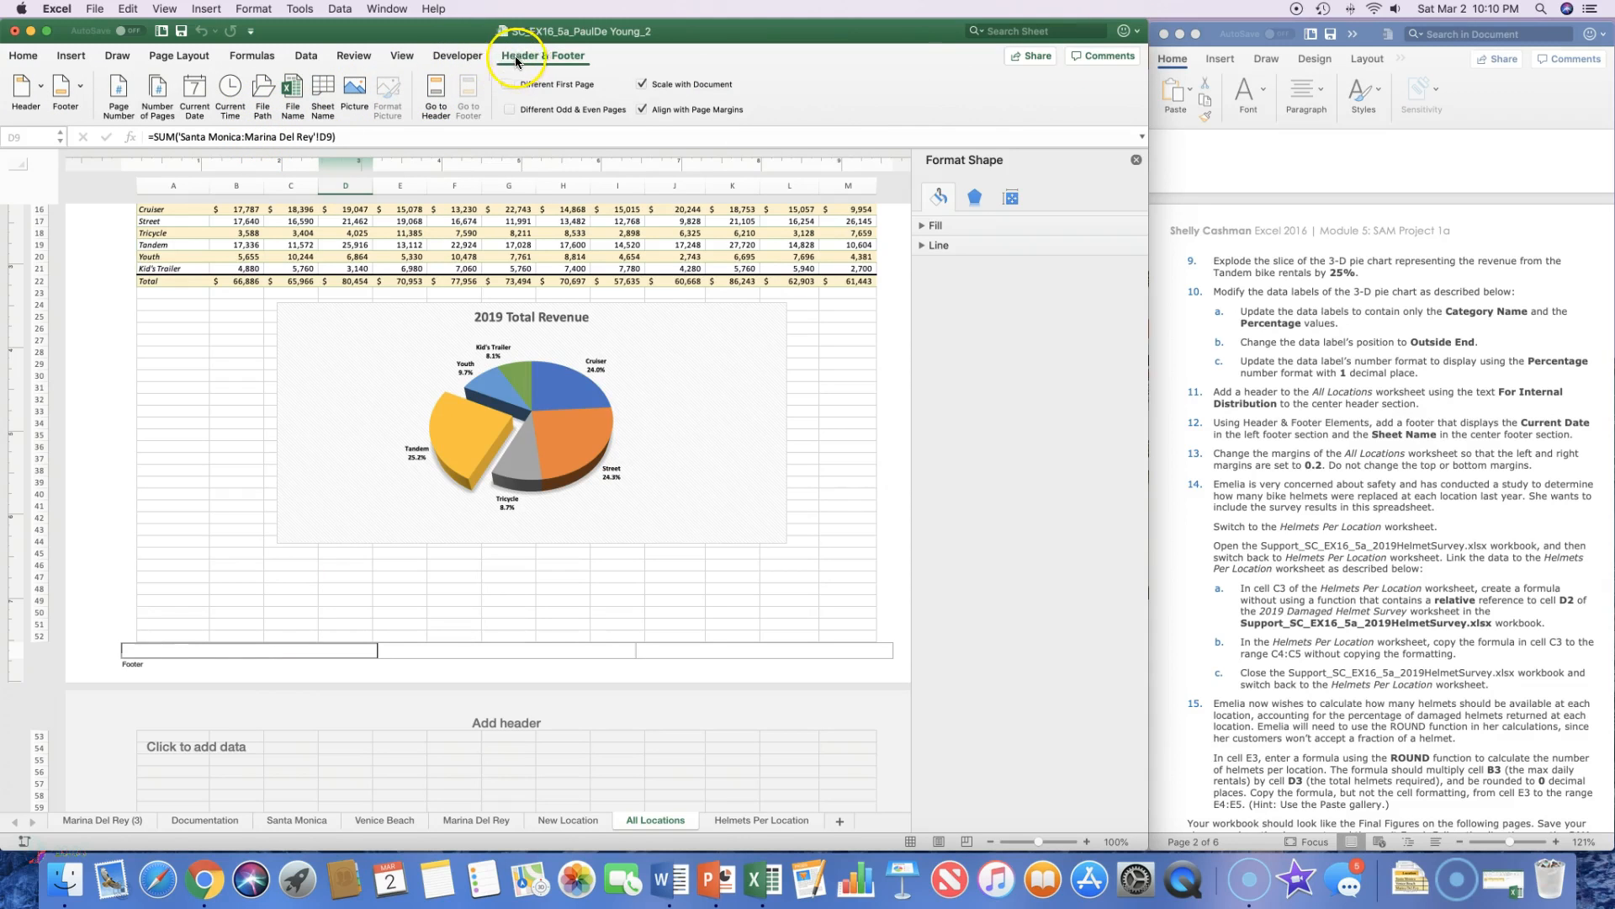
{"action": "left_click", "coordinate": [195, 93]}
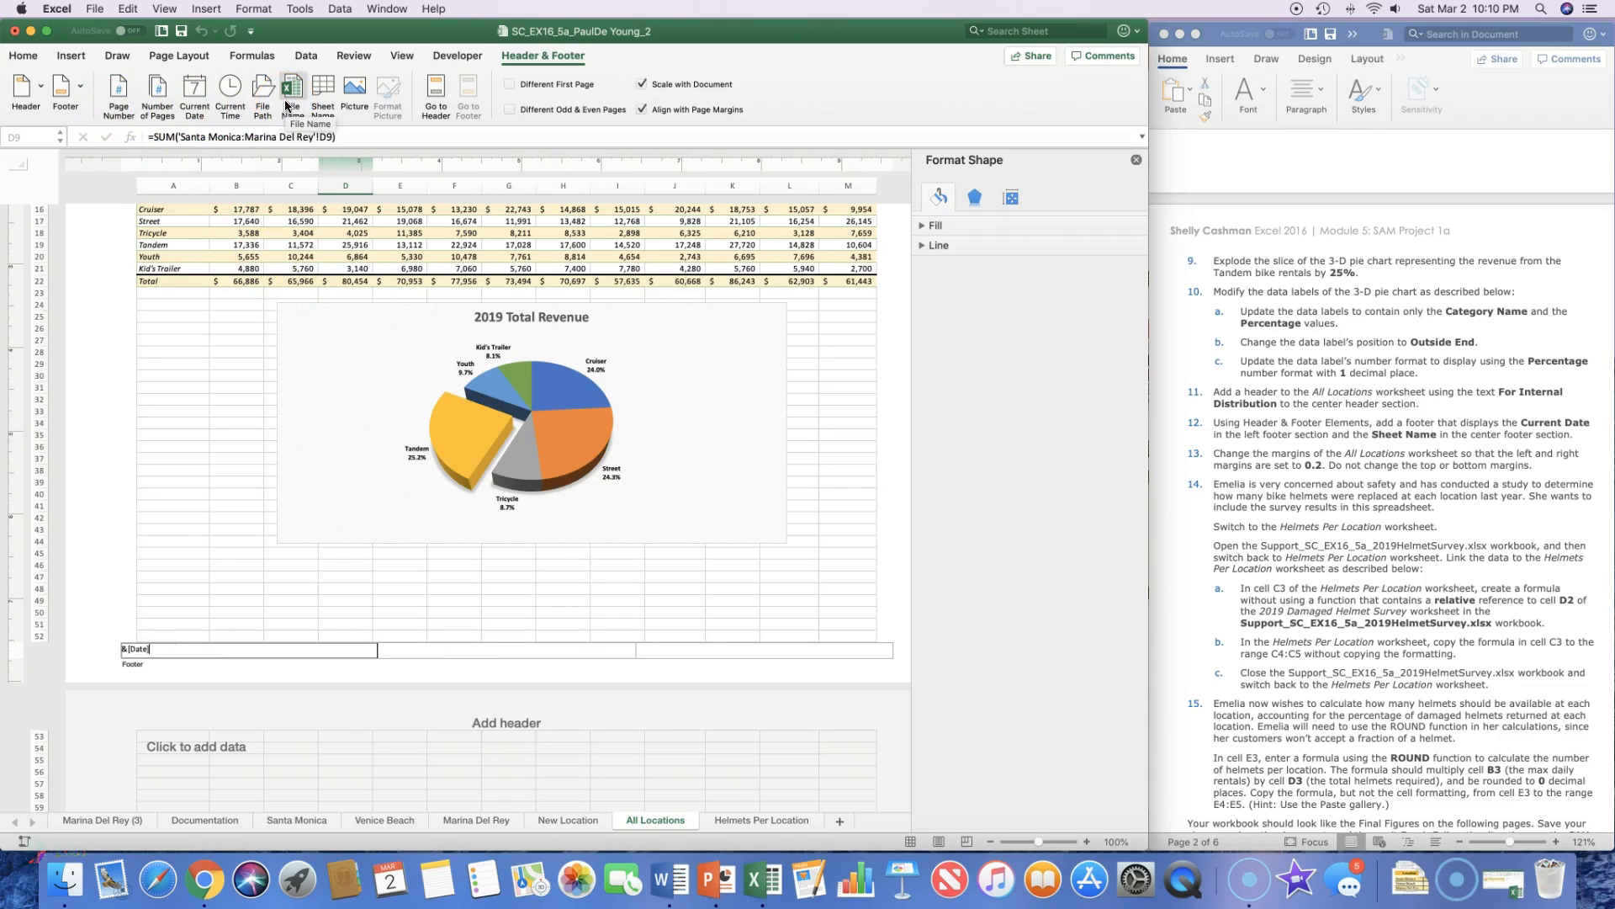
Insert the Sheet Name element in the center footer section and leave footer editing
{"action": "left_click", "coordinate": [491, 646]}
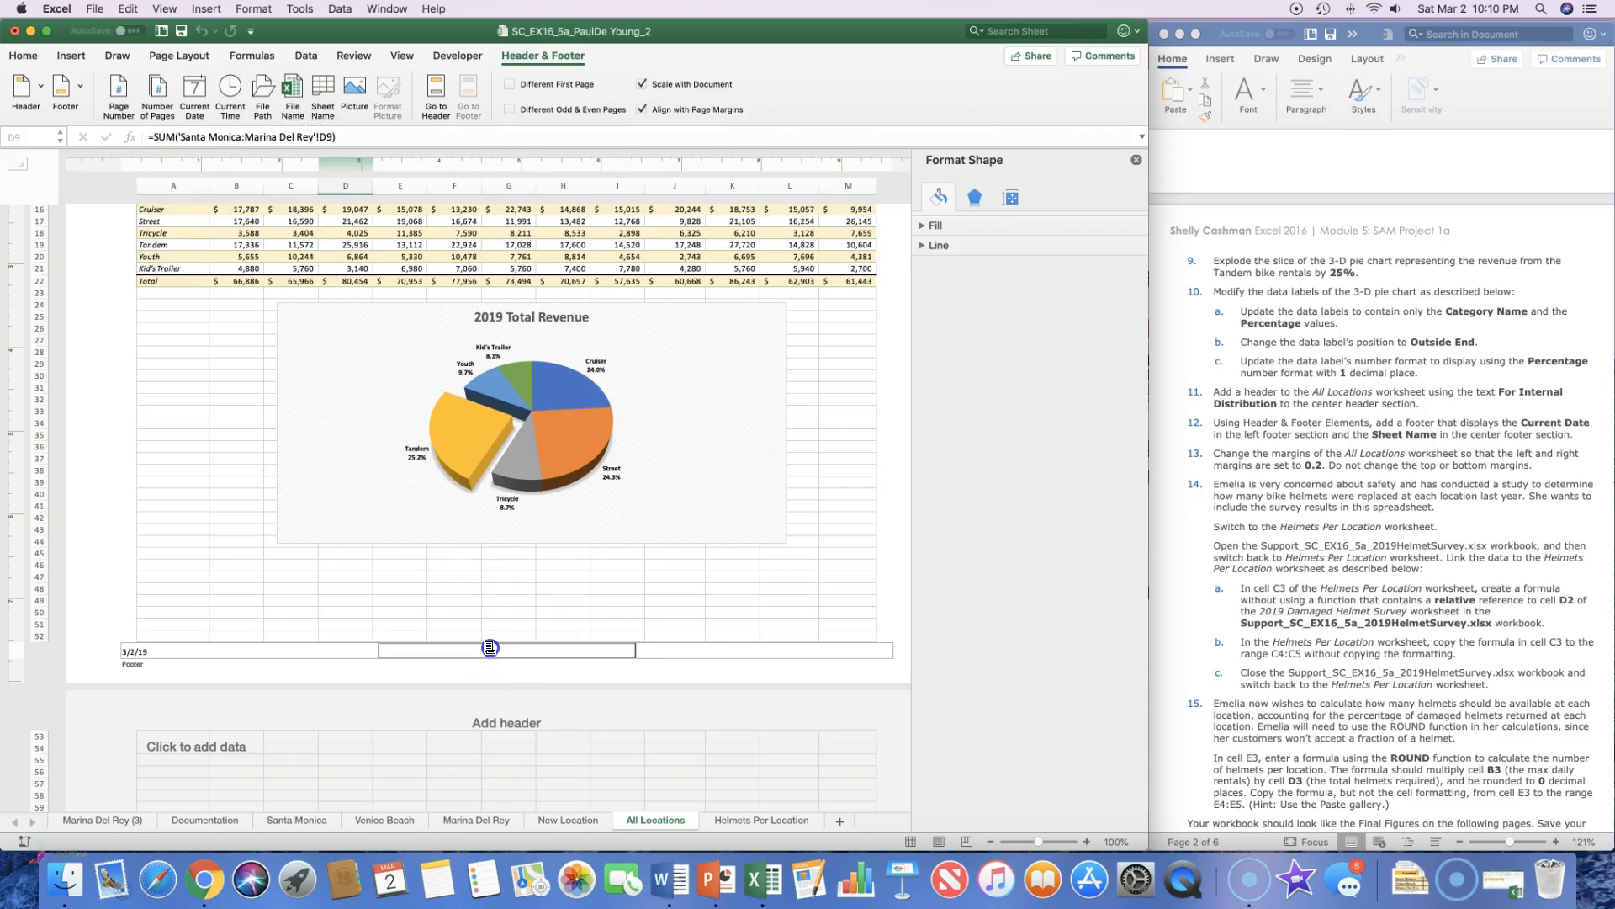
{"action": "left_click", "coordinate": [325, 108]}
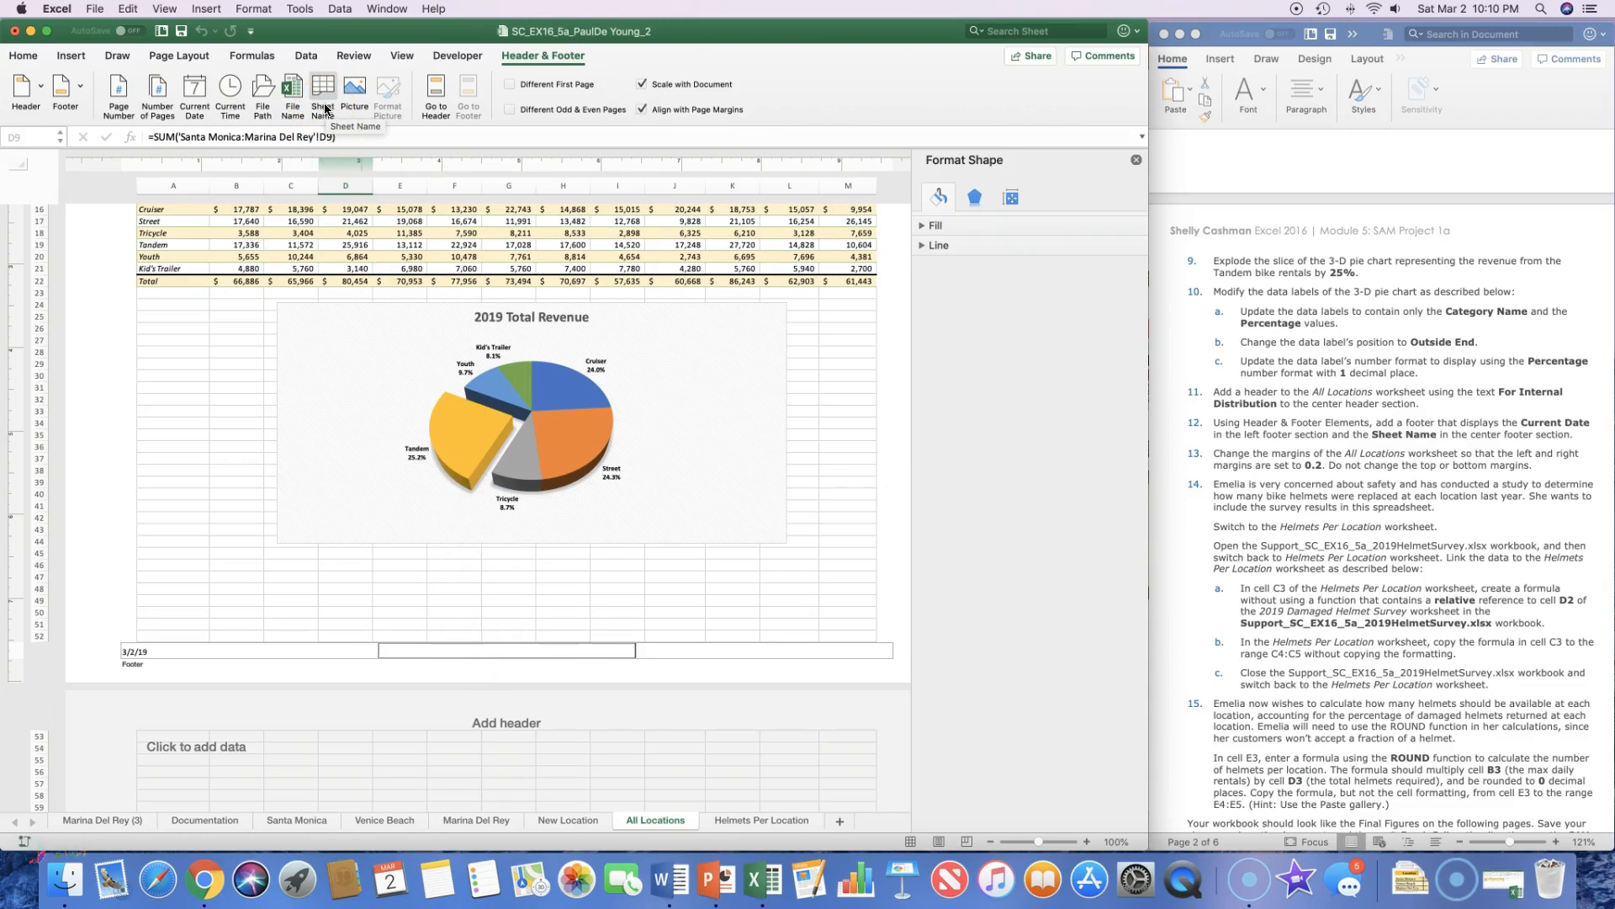
{"action": "left_click", "coordinate": [325, 105]}
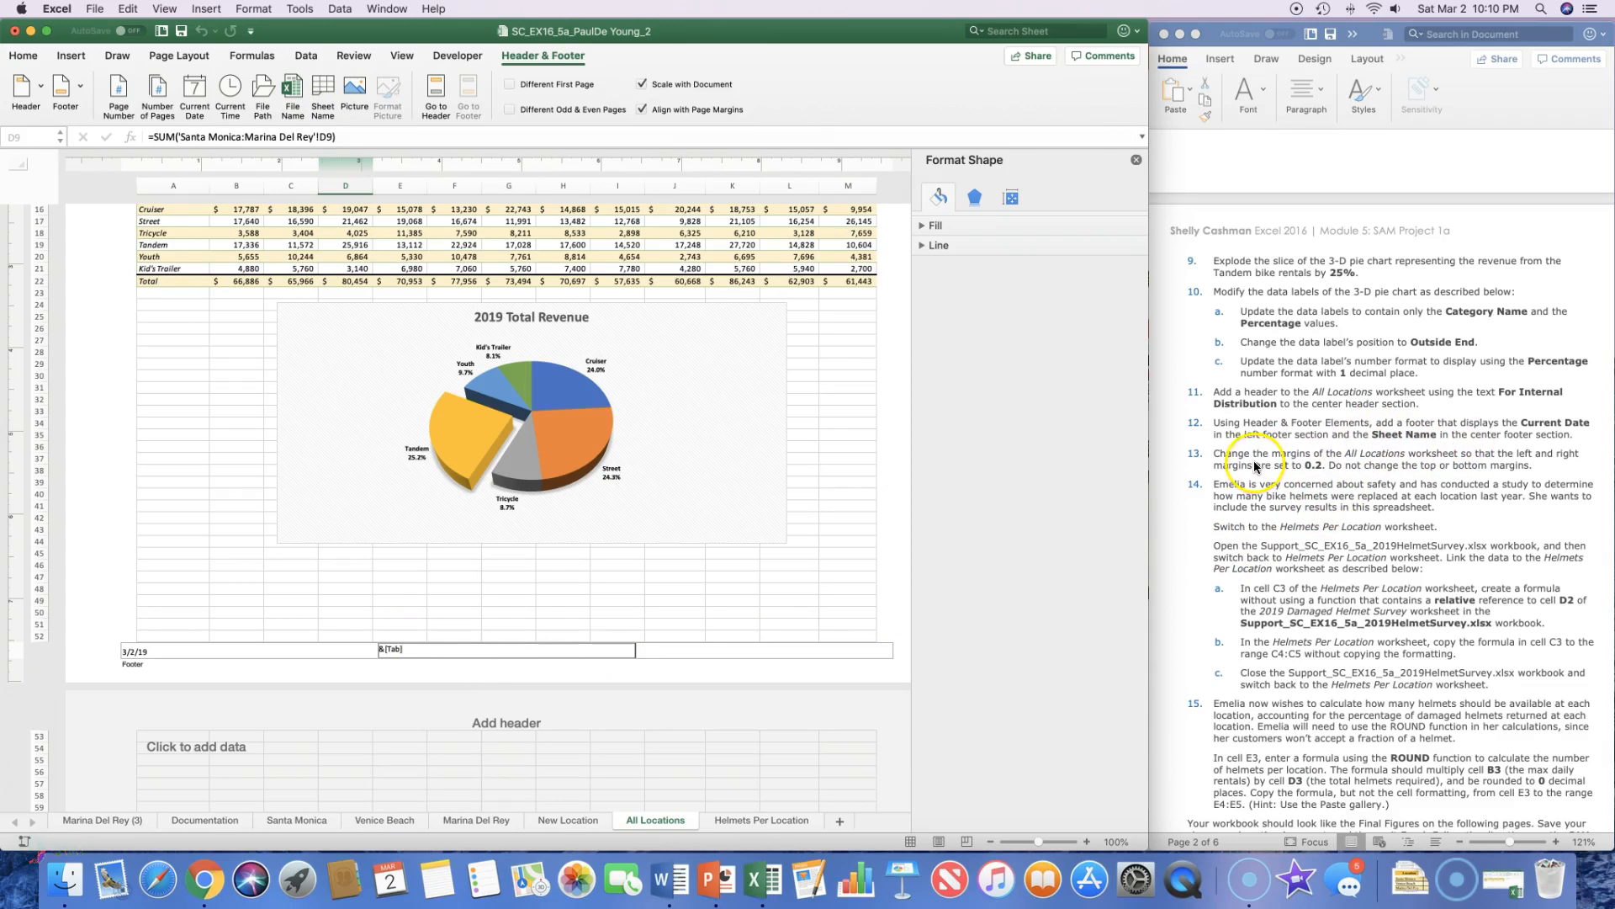
{"action": "left_click", "coordinate": [756, 589]}
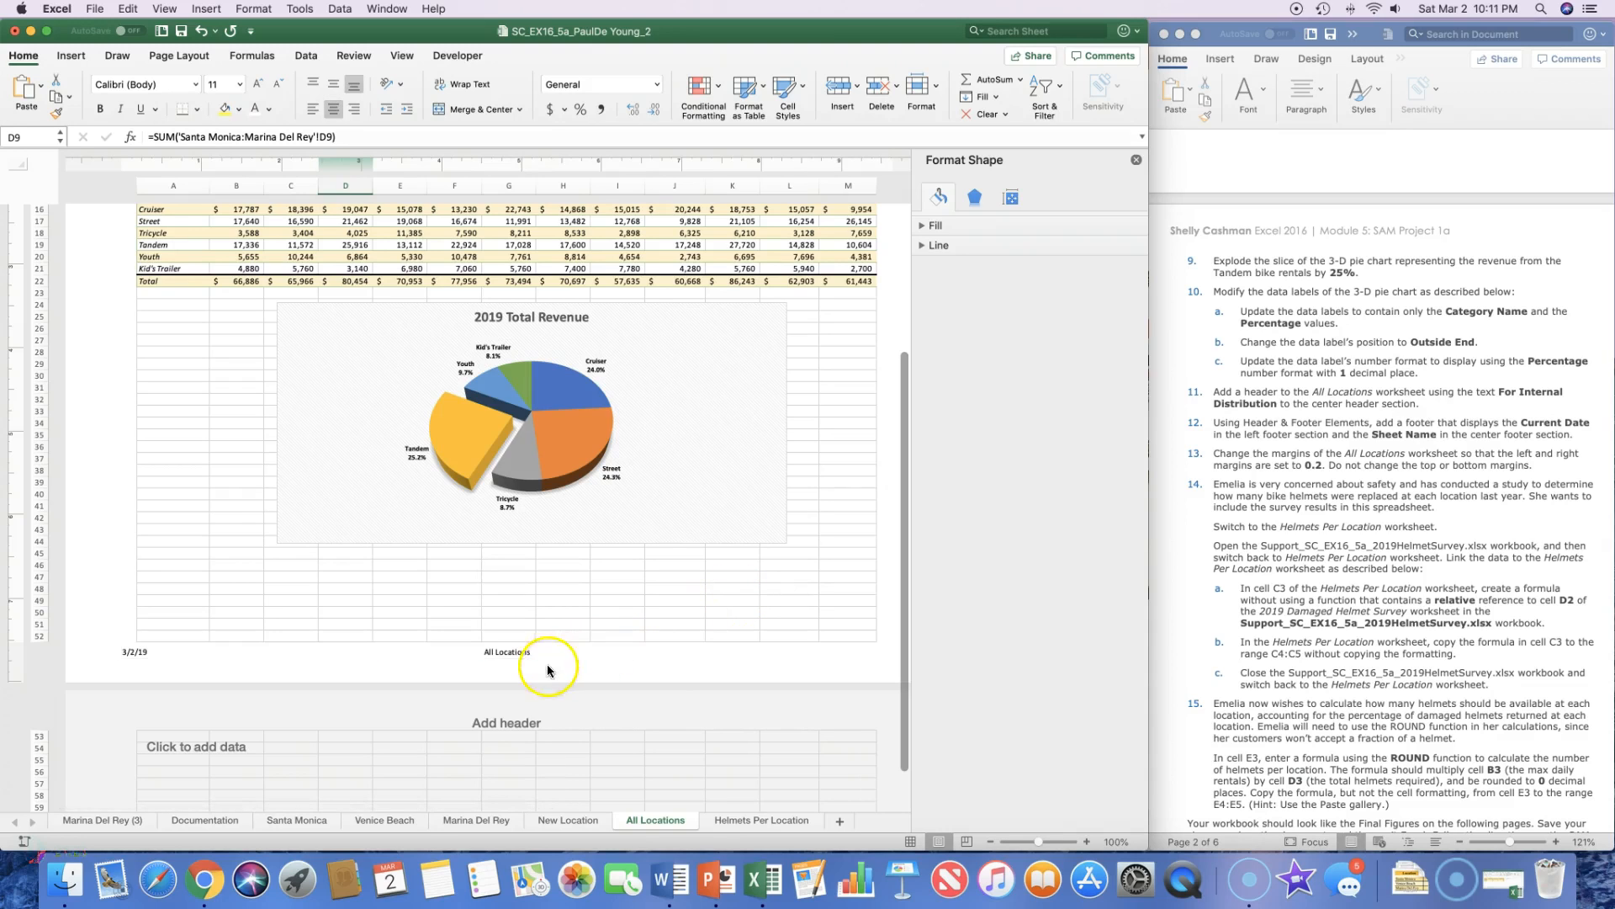
{"action": "left_click", "coordinate": [510, 655]}
{"action": "left_click", "coordinate": [122, 651]}
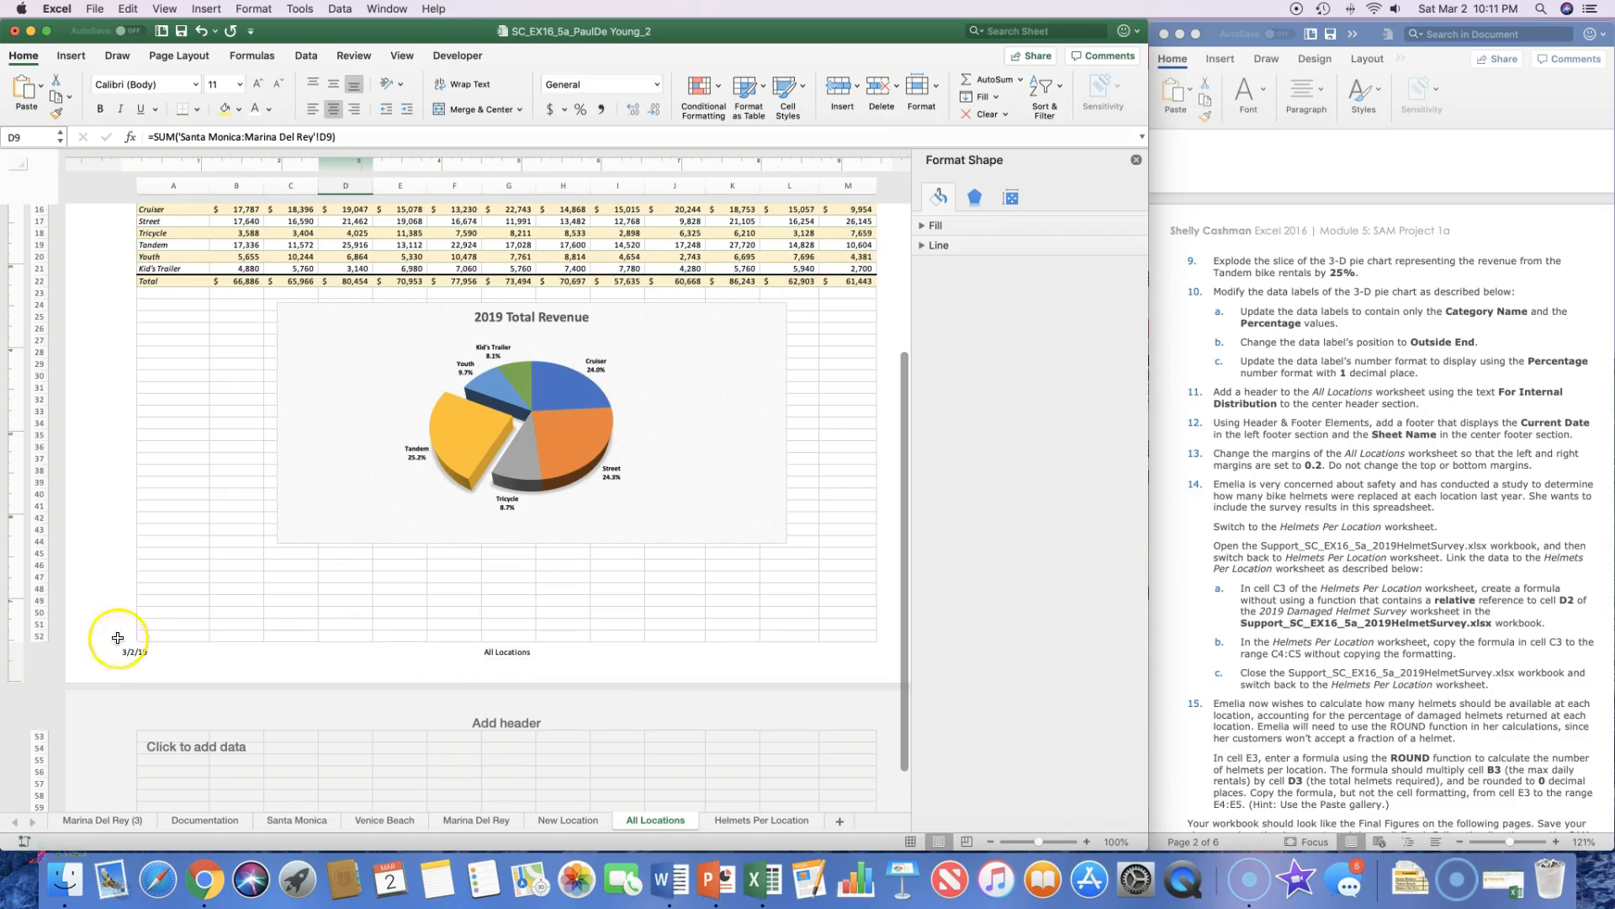
Enter the text For Internal Distribution in the empty center header section of the All Locations worksheet
{"action": "scroll", "coordinate": [732, 413], "scroll_direction": "up", "scroll_amount": 5}
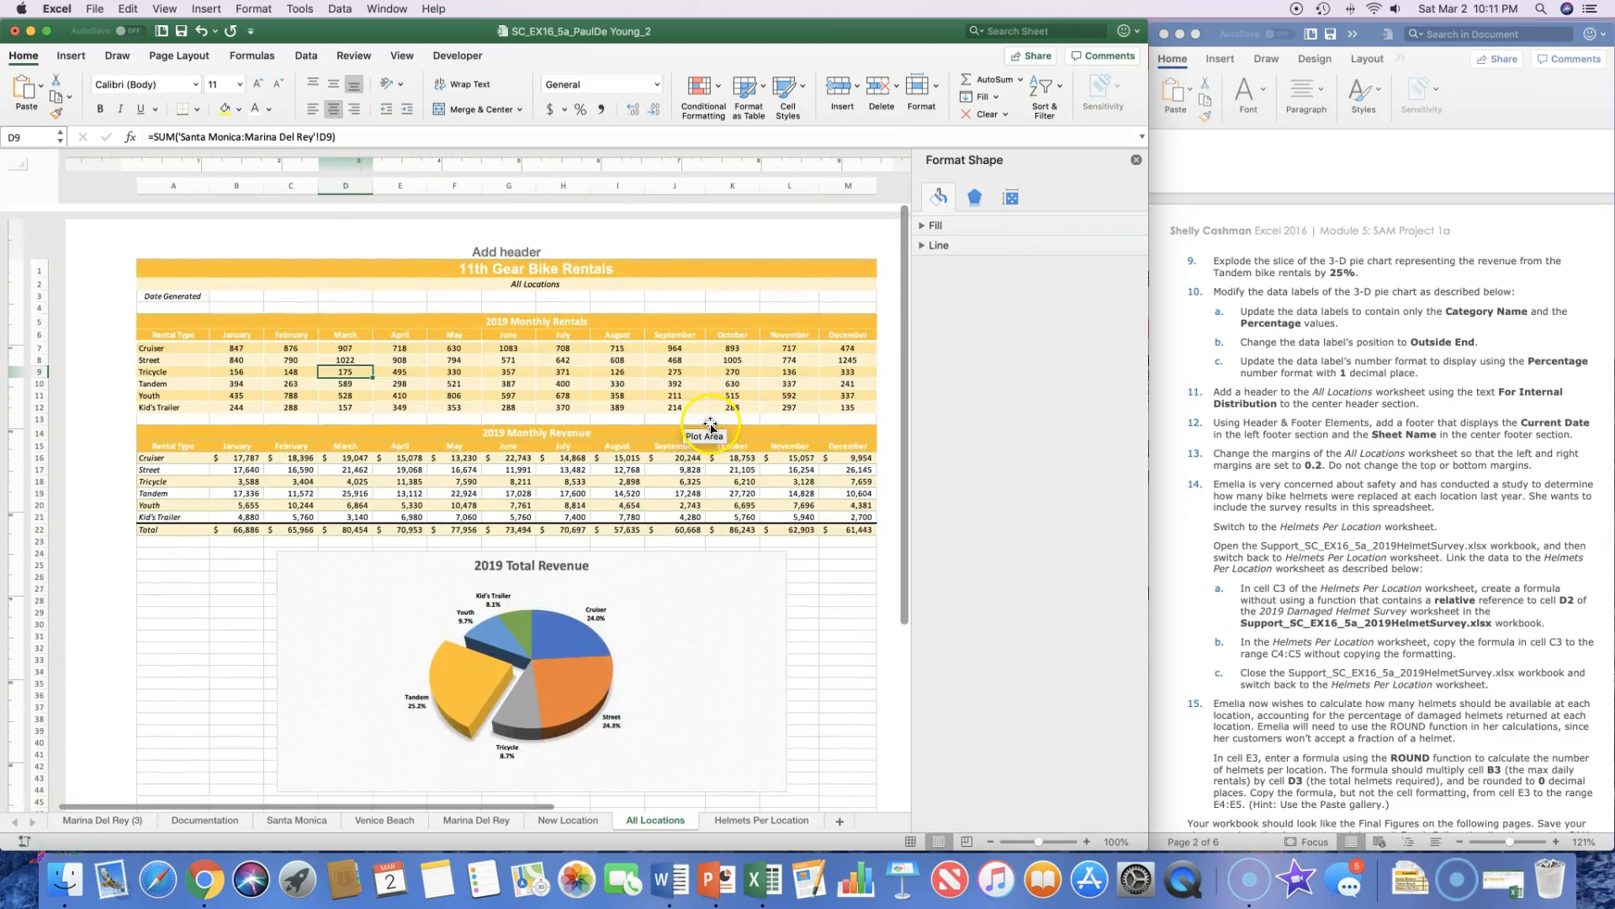
{"action": "left_click", "coordinate": [520, 244]}
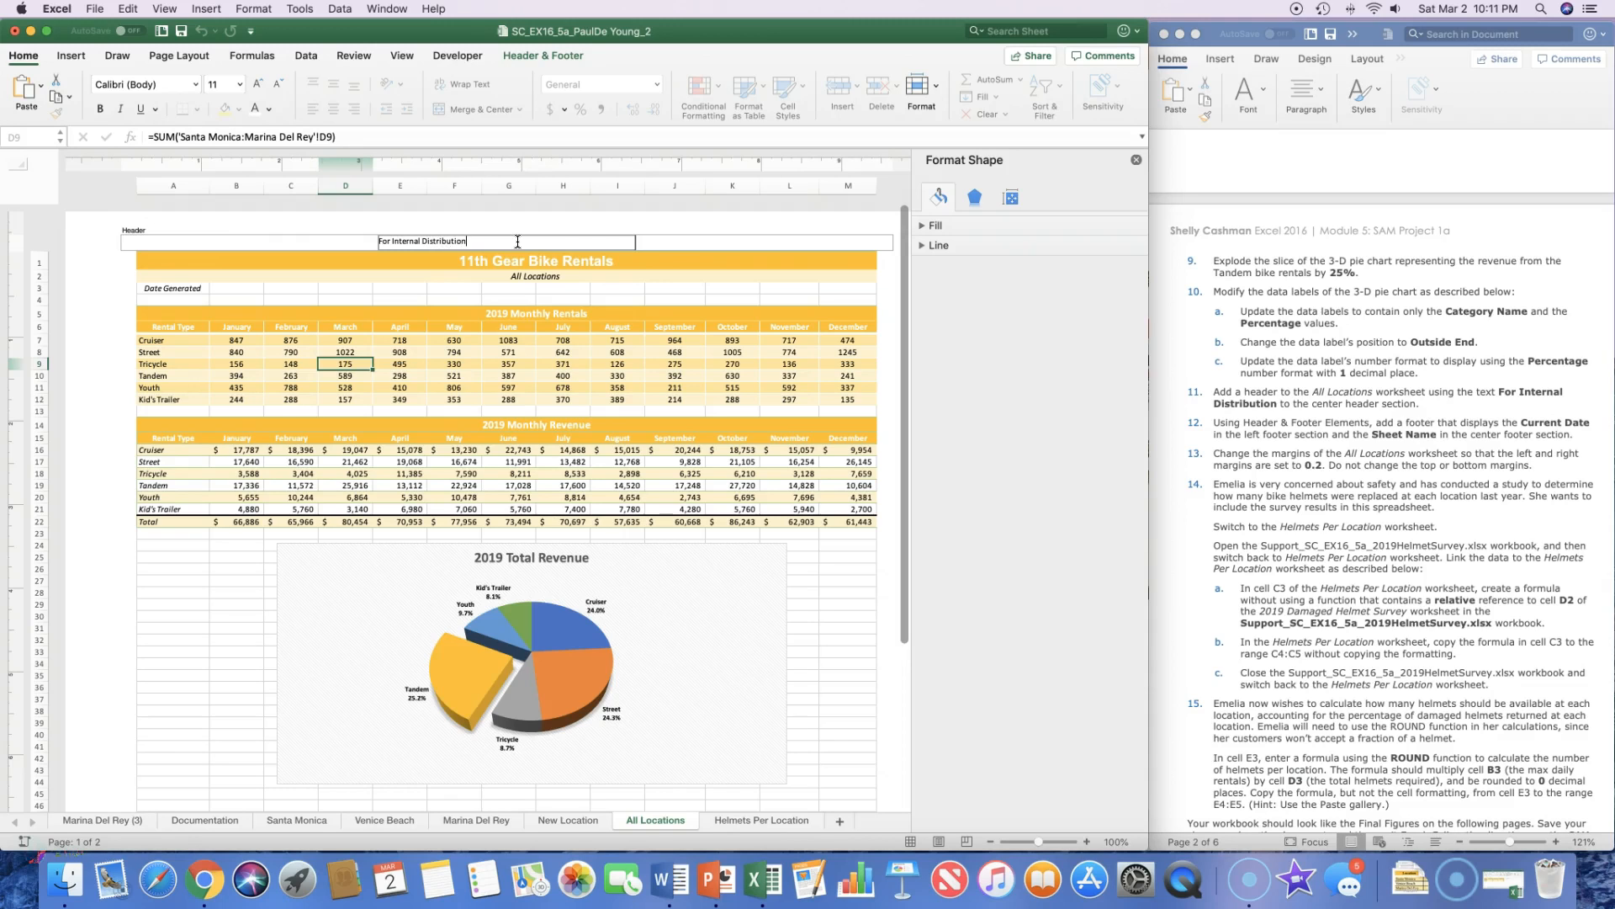
{"action": "left_click", "coordinate": [661, 241]}
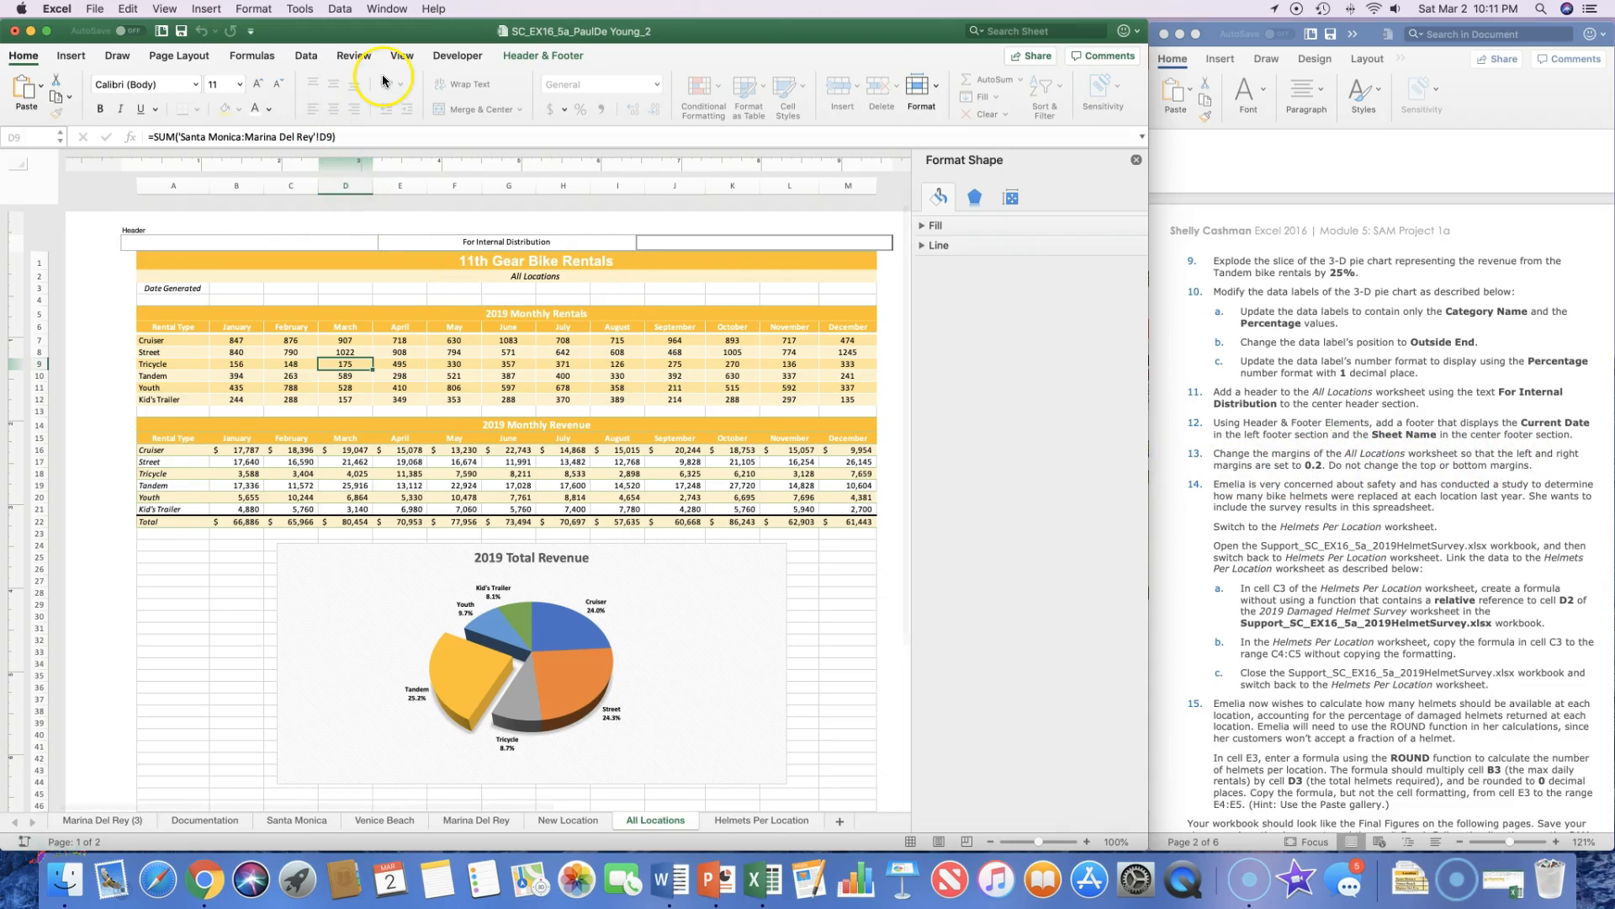
Leave header editing and set the left page margin of the All Locations worksheet to 0.2 inches
{"action": "left_click", "coordinate": [166, 57]}
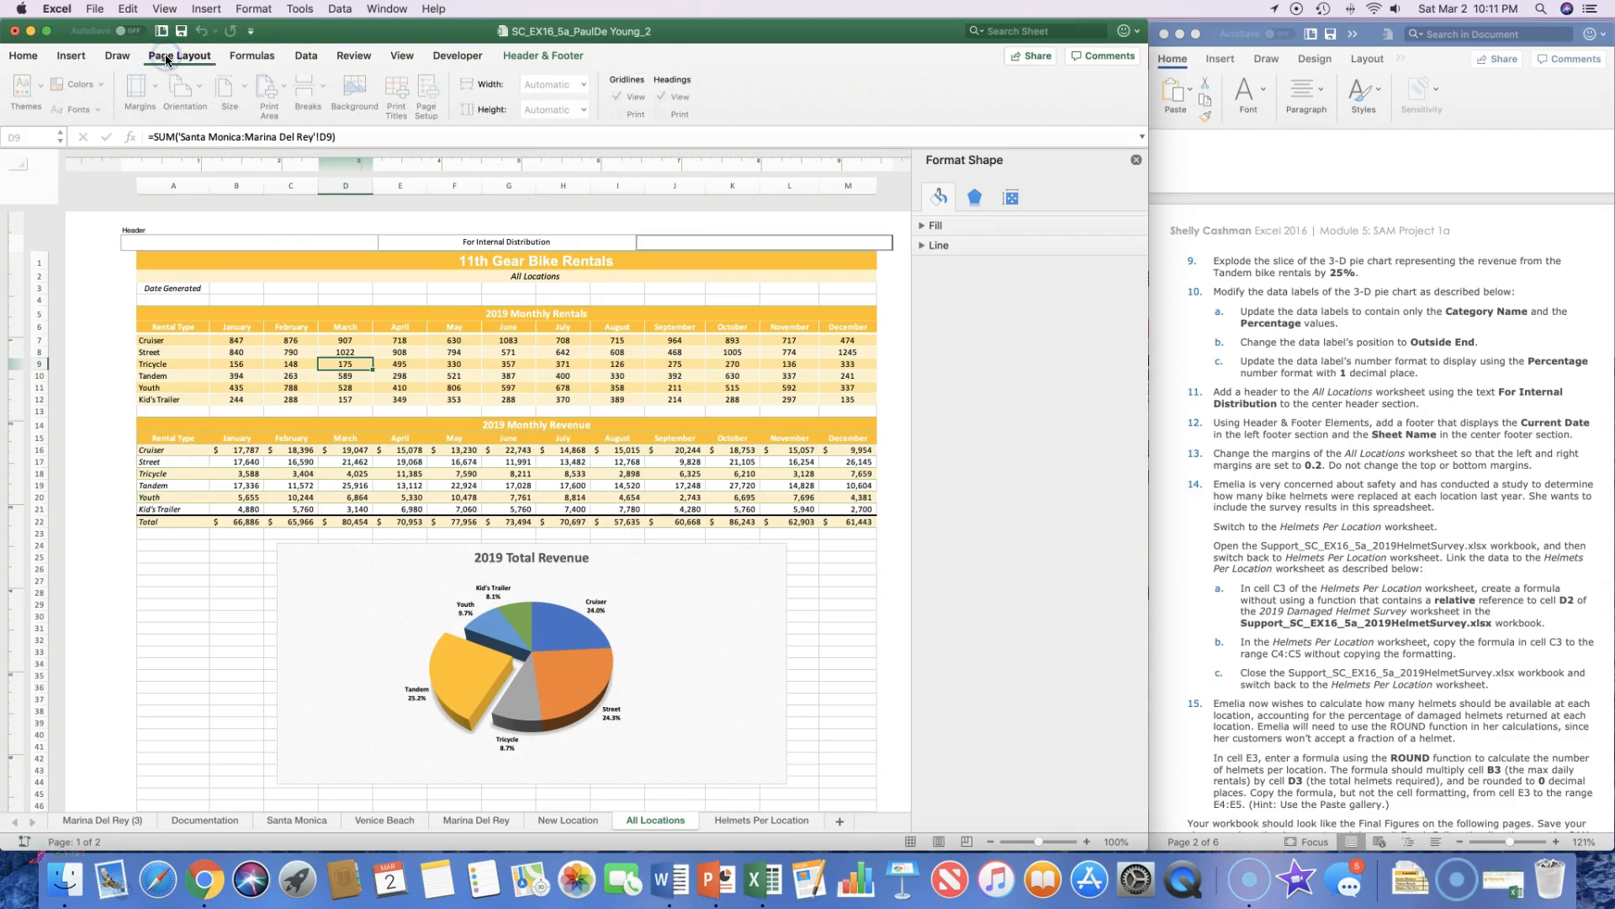
{"action": "left_click", "coordinate": [142, 97]}
{"action": "left_click", "coordinate": [230, 673]}
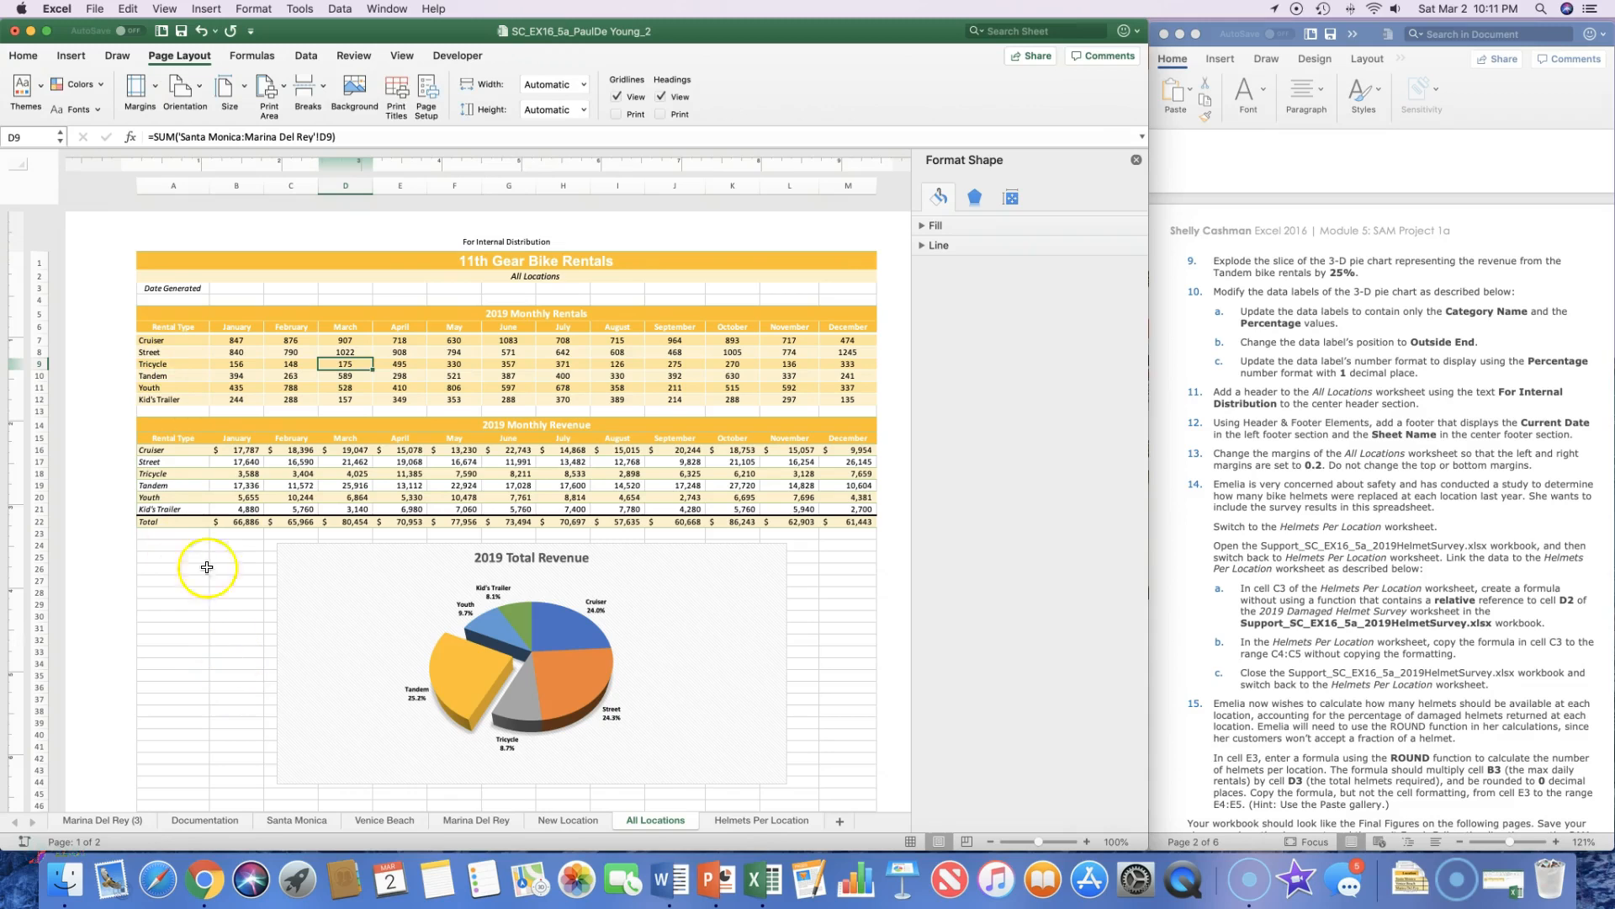
{"action": "left_click", "coordinate": [153, 90]}
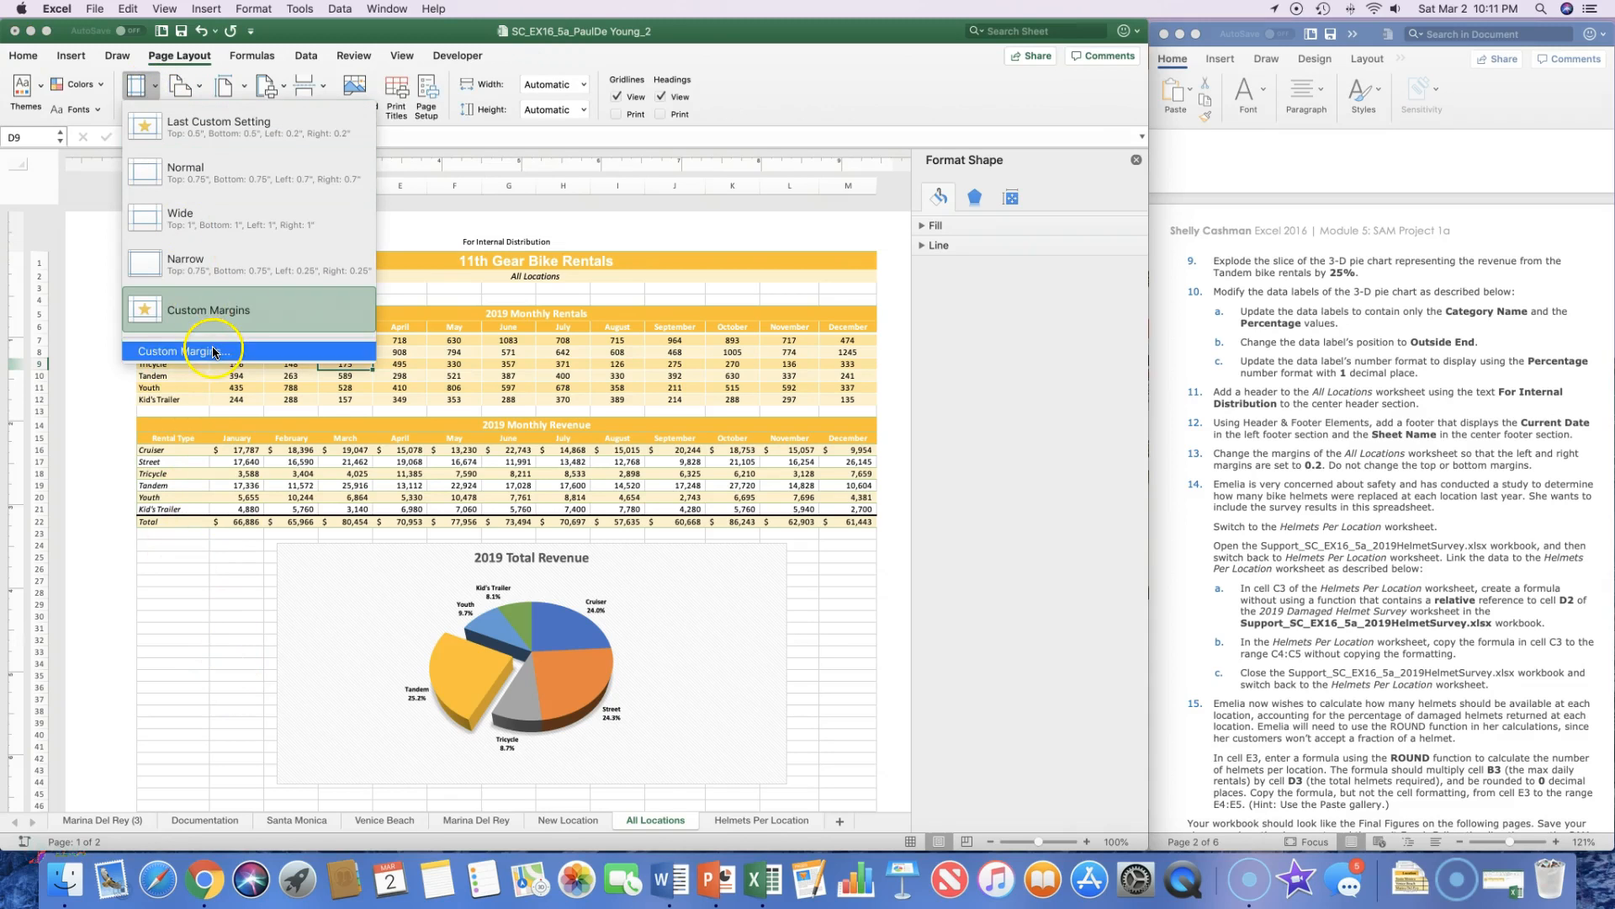
{"action": "left_click", "coordinate": [199, 307]}
{"action": "left_click", "coordinate": [138, 87]}
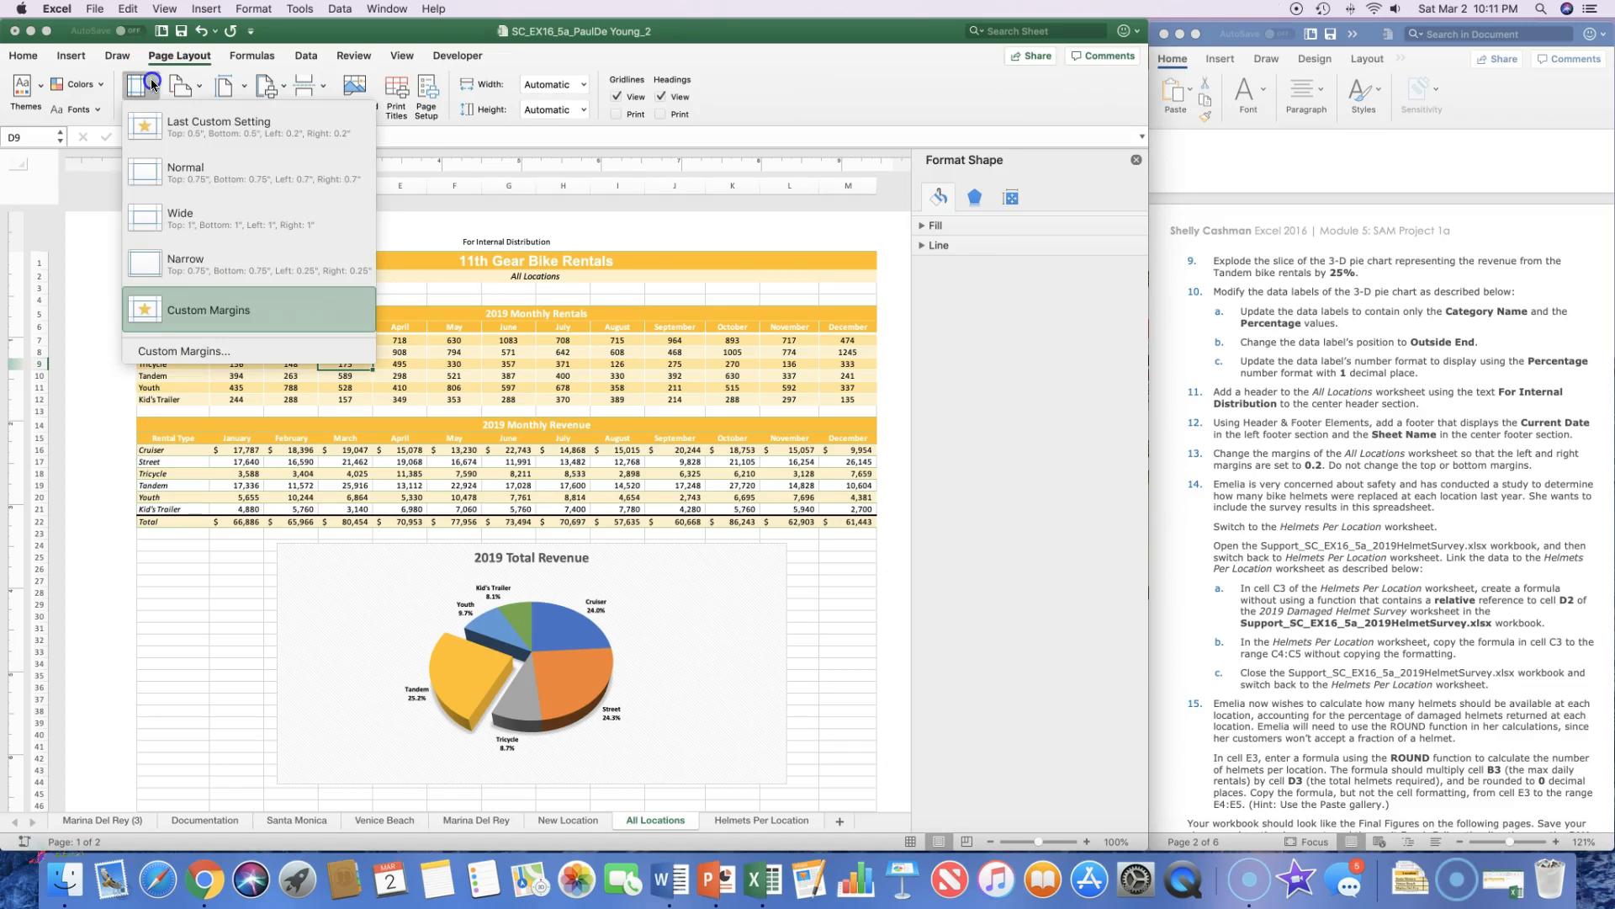
{"action": "left_click", "coordinate": [223, 352]}
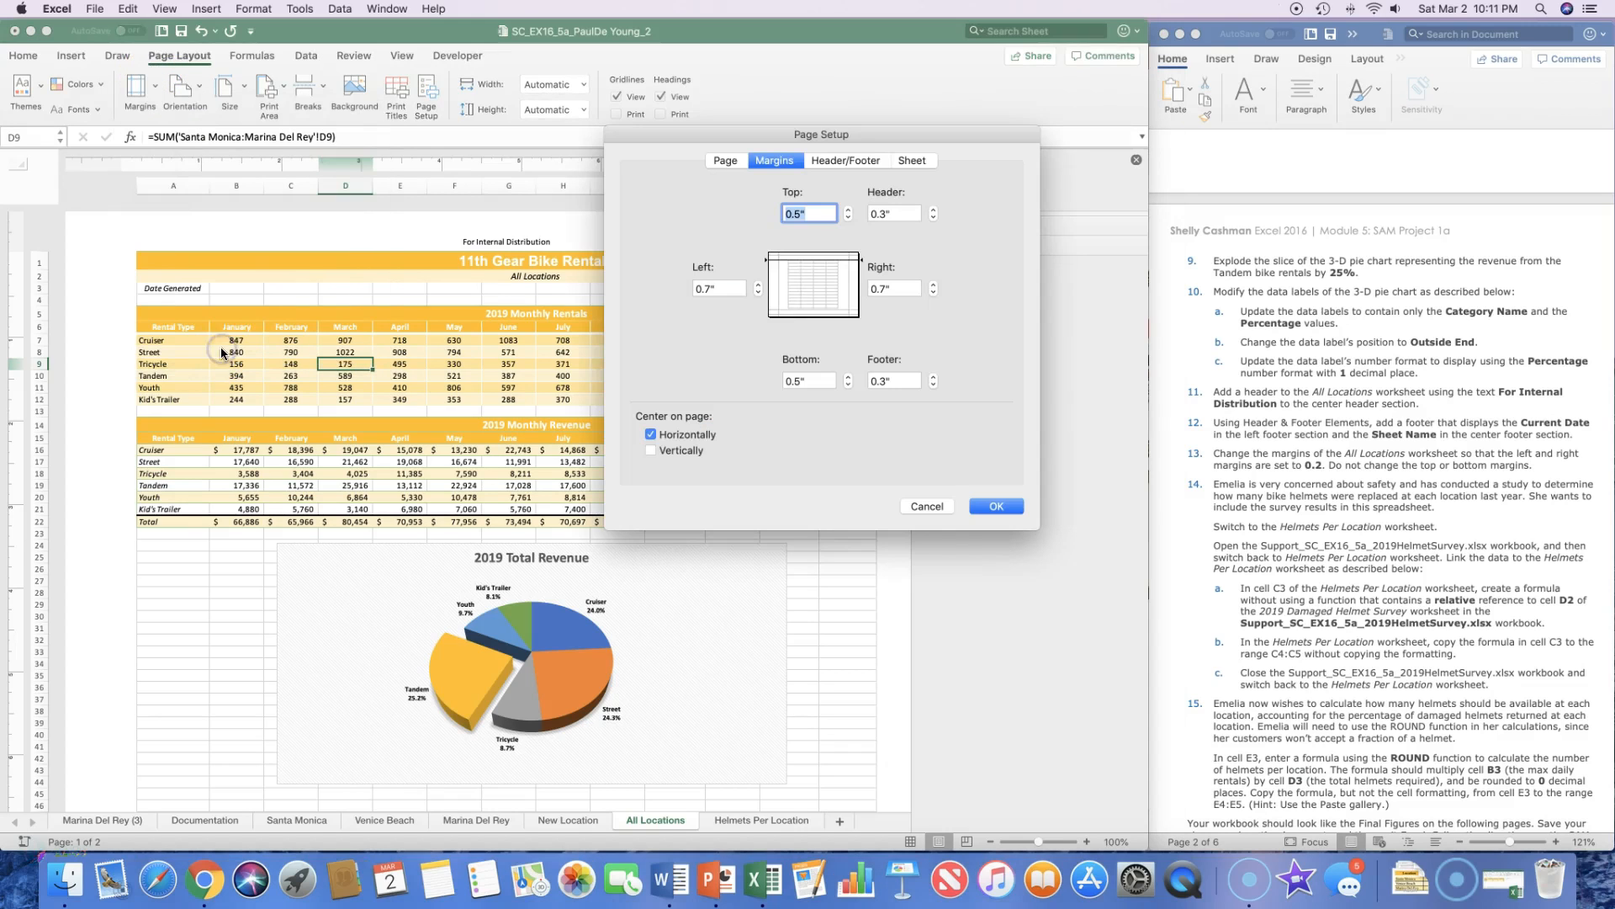
{"action": "left_click", "coordinate": [758, 292]}
{"action": "type", "text": "0.25"}
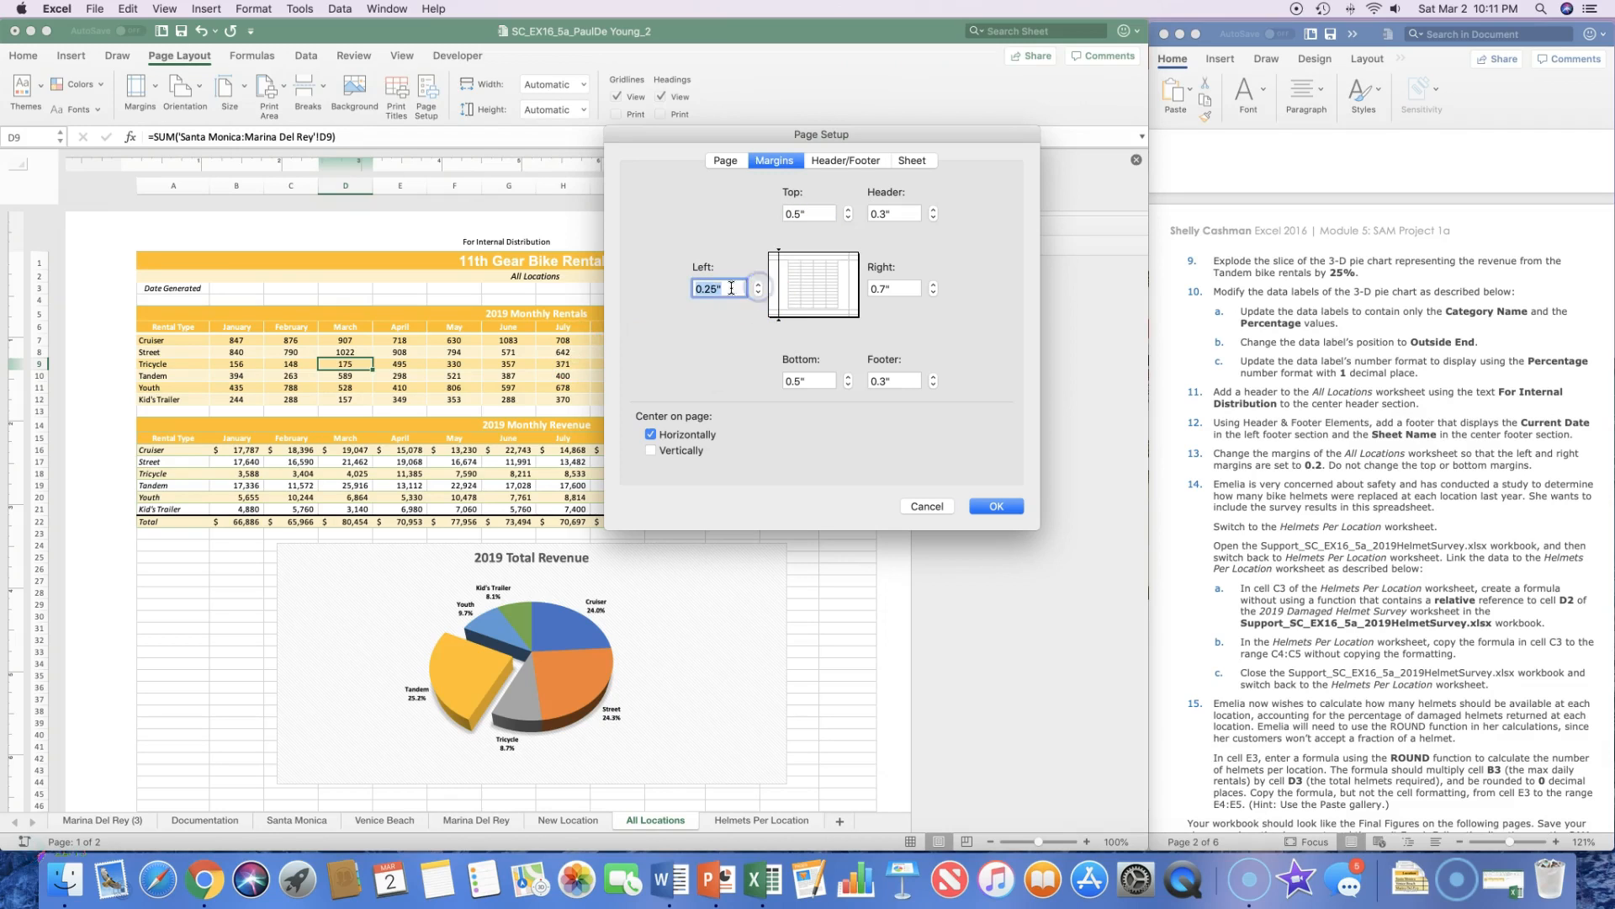
{"action": "left_click", "coordinate": [715, 289]}
Set the right page margin of the All Locations worksheet to 0.2 inches and apply the page setup
{"action": "left_click", "coordinate": [888, 291]}
{"action": "left_click", "coordinate": [933, 293]}
{"action": "left_click", "coordinate": [933, 293]}
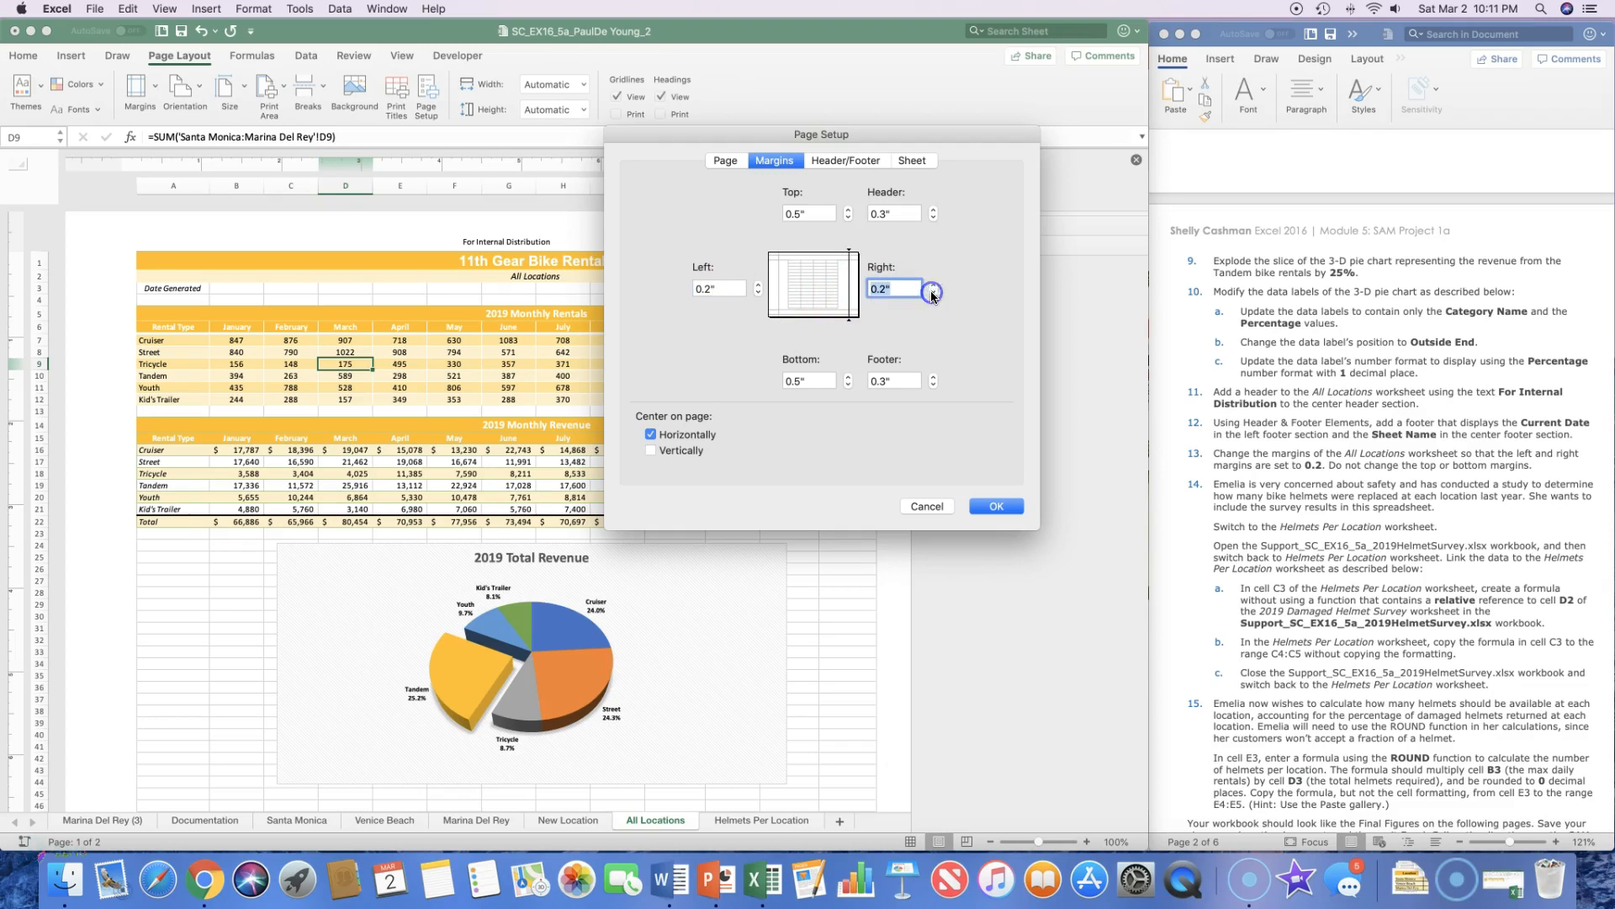
{"action": "left_click", "coordinate": [991, 506]}
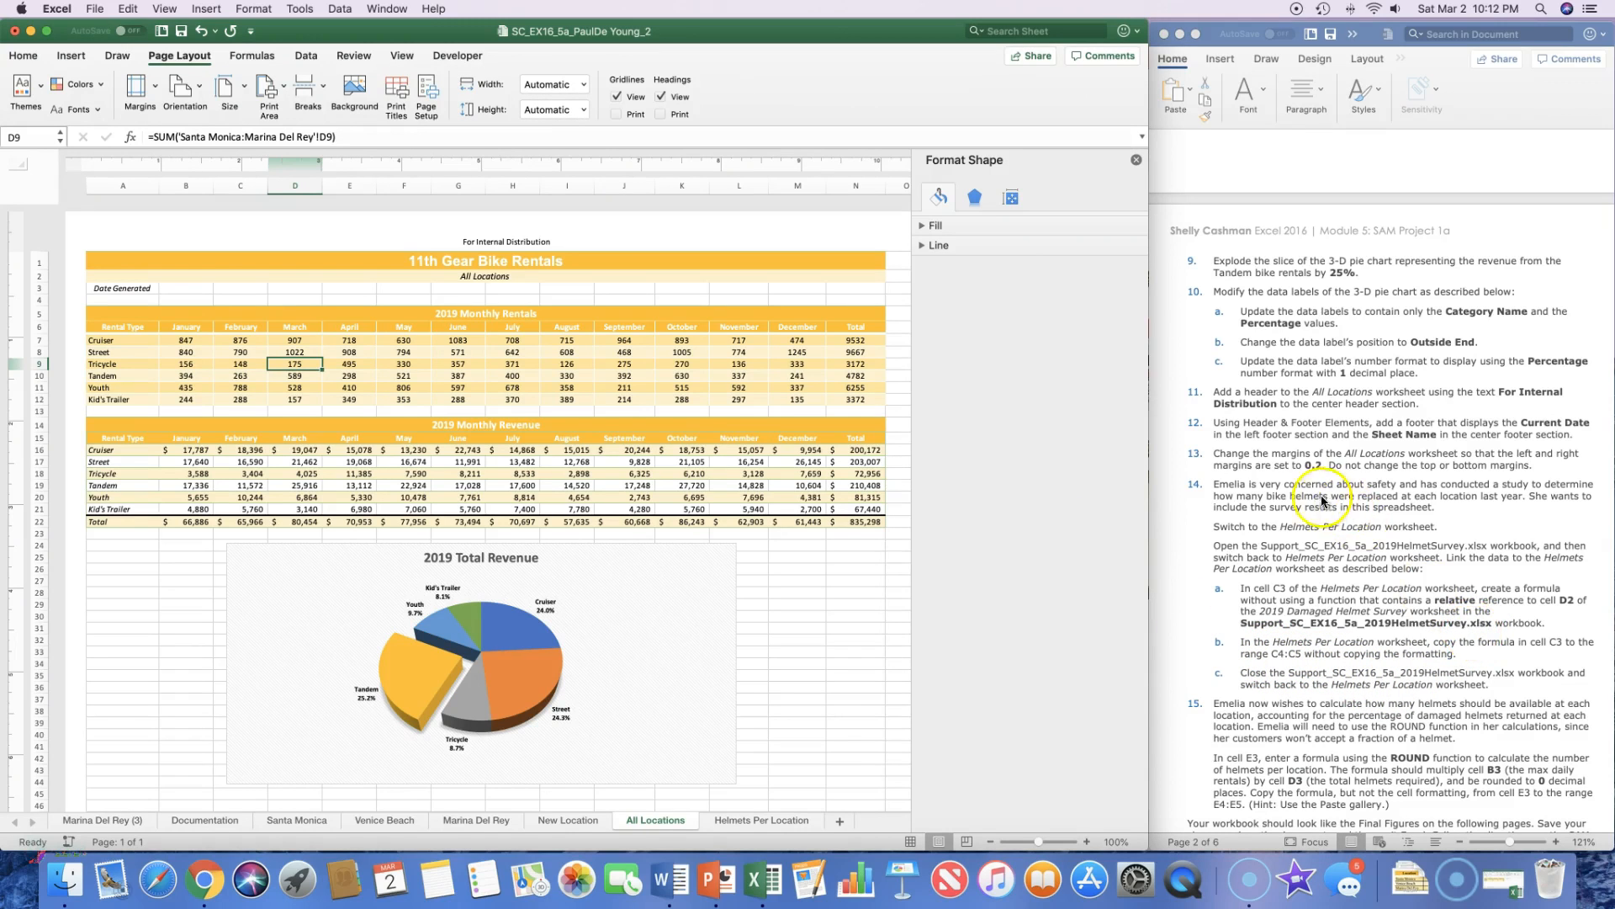
Open the Support_SC_EX16_5a_2019HelmetSurvey workbook, place it beside the project workbook and enlarge its cells for reading
{"action": "scroll", "coordinate": [1226, 338], "scroll_direction": "down", "scroll_amount": 4}
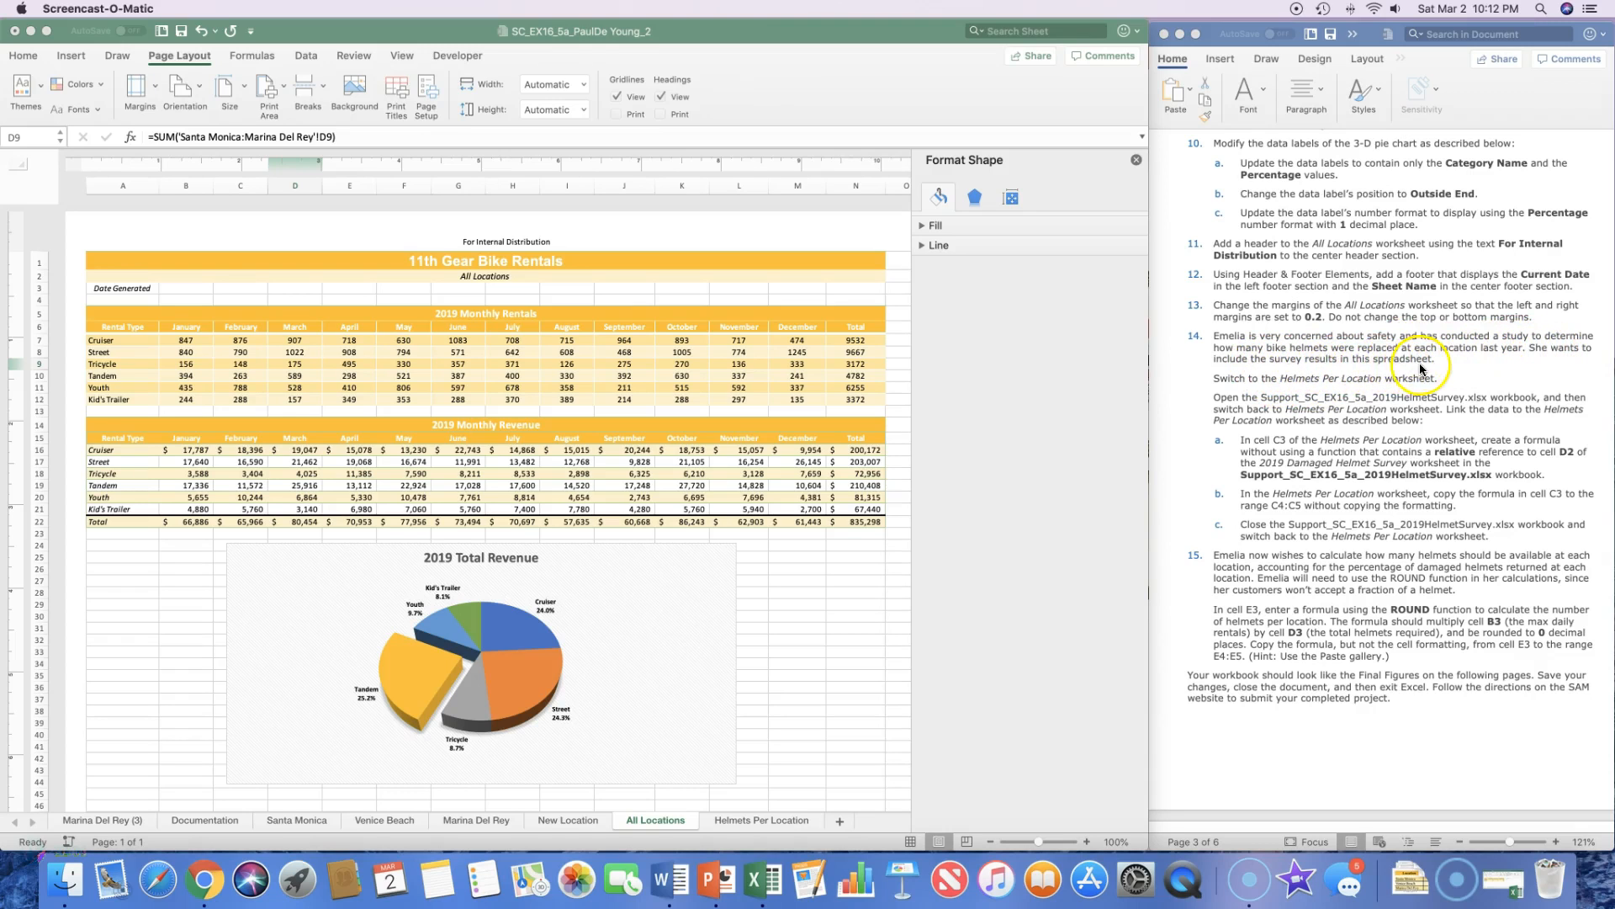
{"action": "left_click", "coordinate": [1507, 890]}
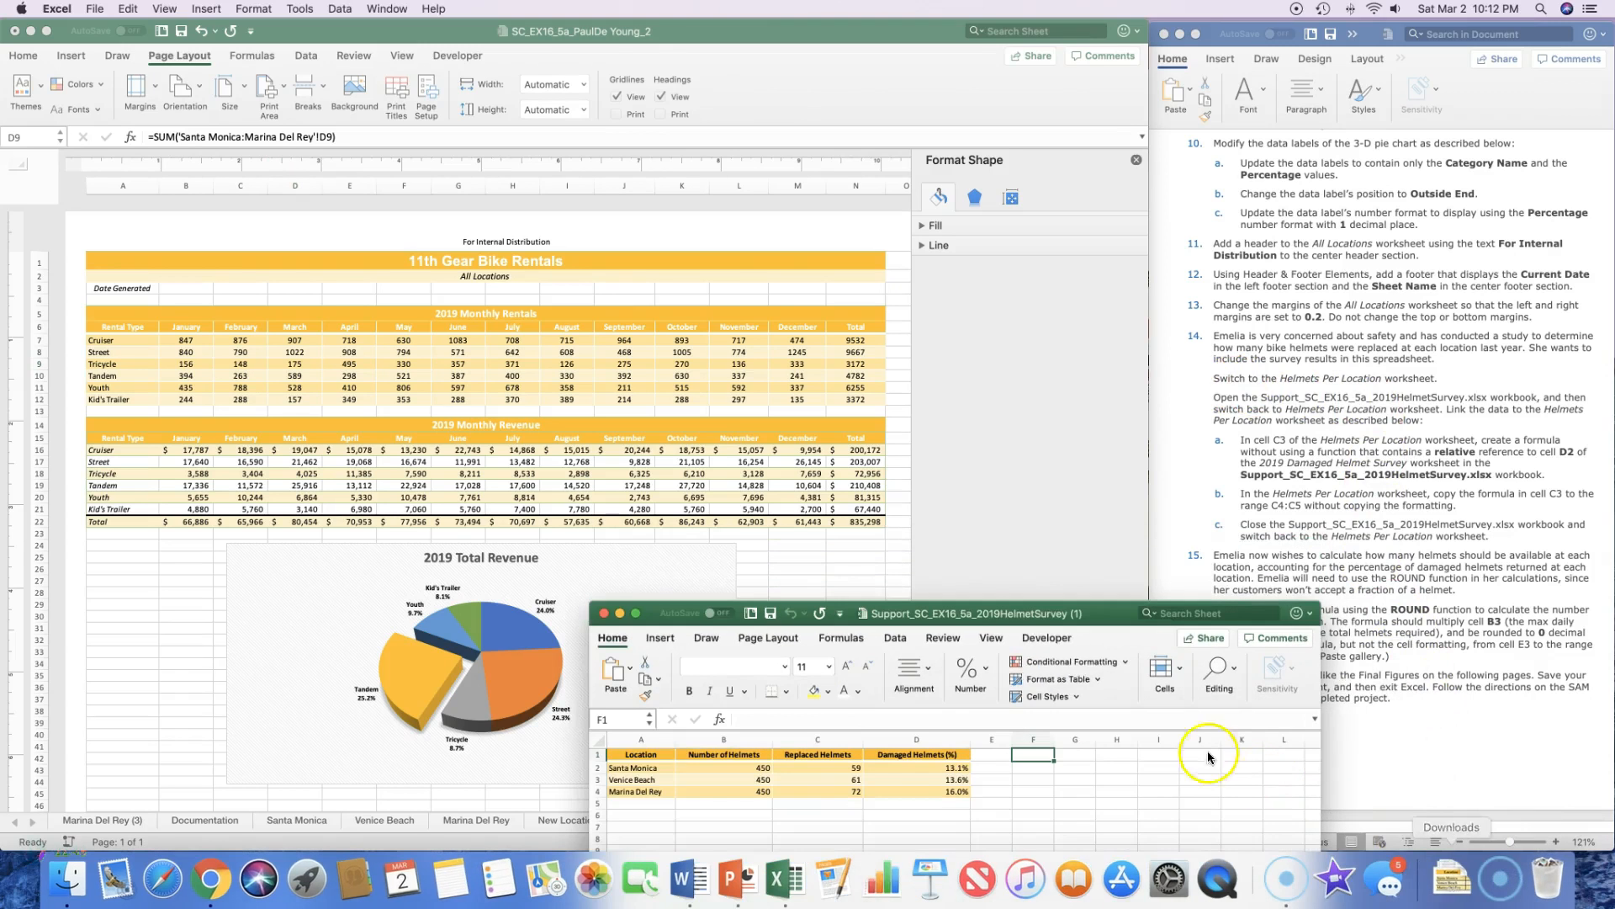
{"action": "left_click_drag", "start_coordinate": [1015, 612], "coordinate": [1394, 527]}
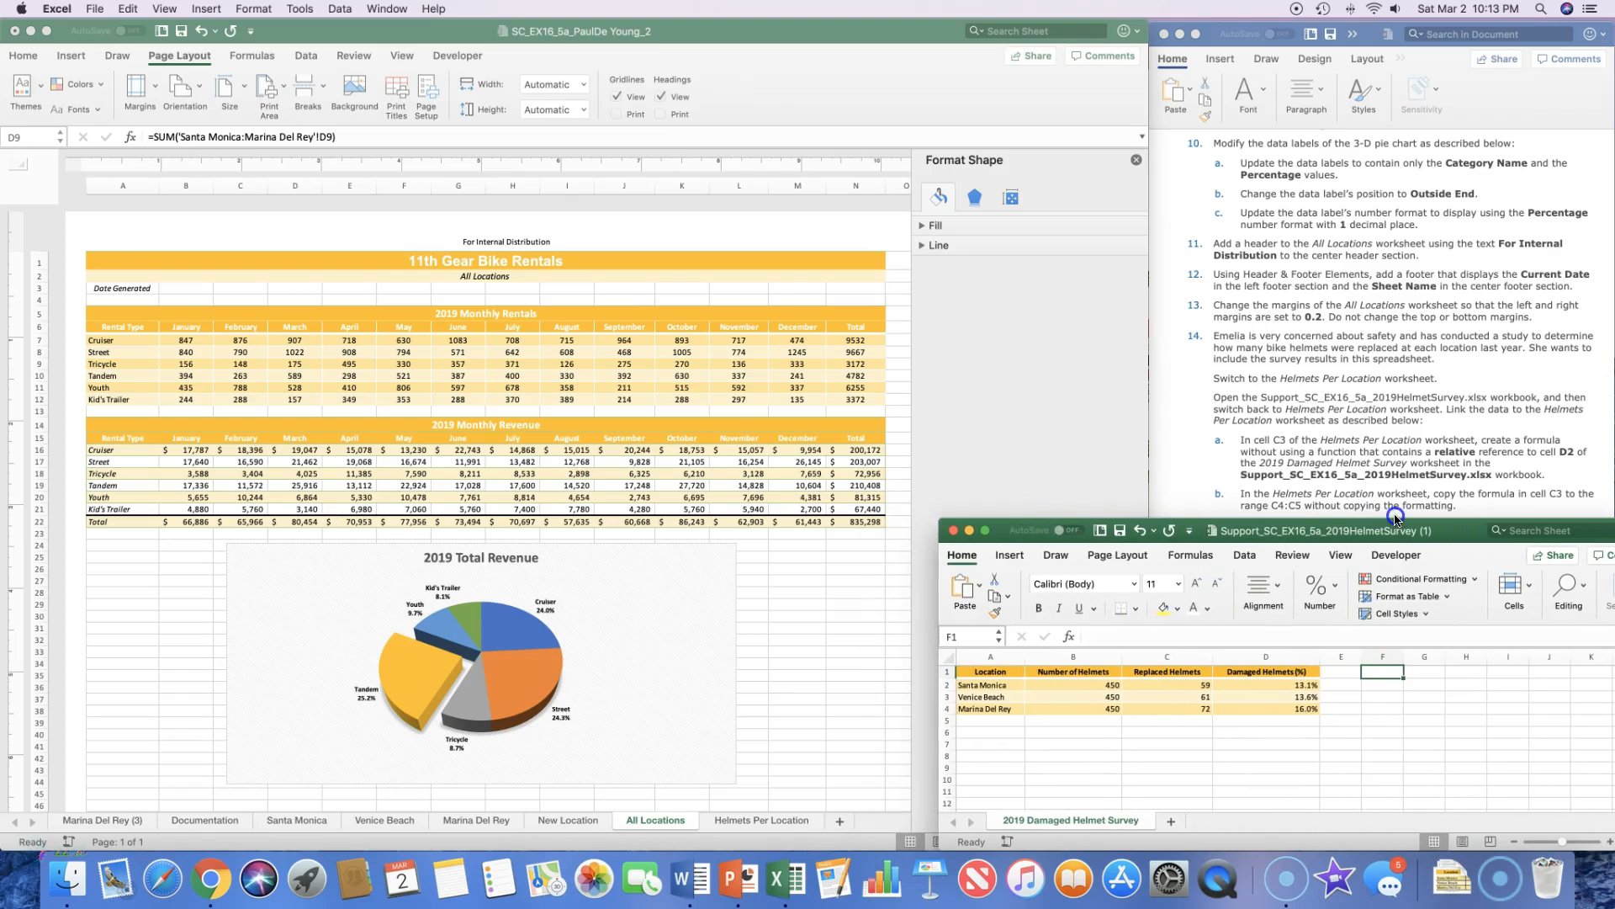
{"action": "left_click", "coordinate": [1608, 842]}
{"action": "left_click", "coordinate": [1609, 842]}
{"action": "left_click", "coordinate": [1609, 842]}
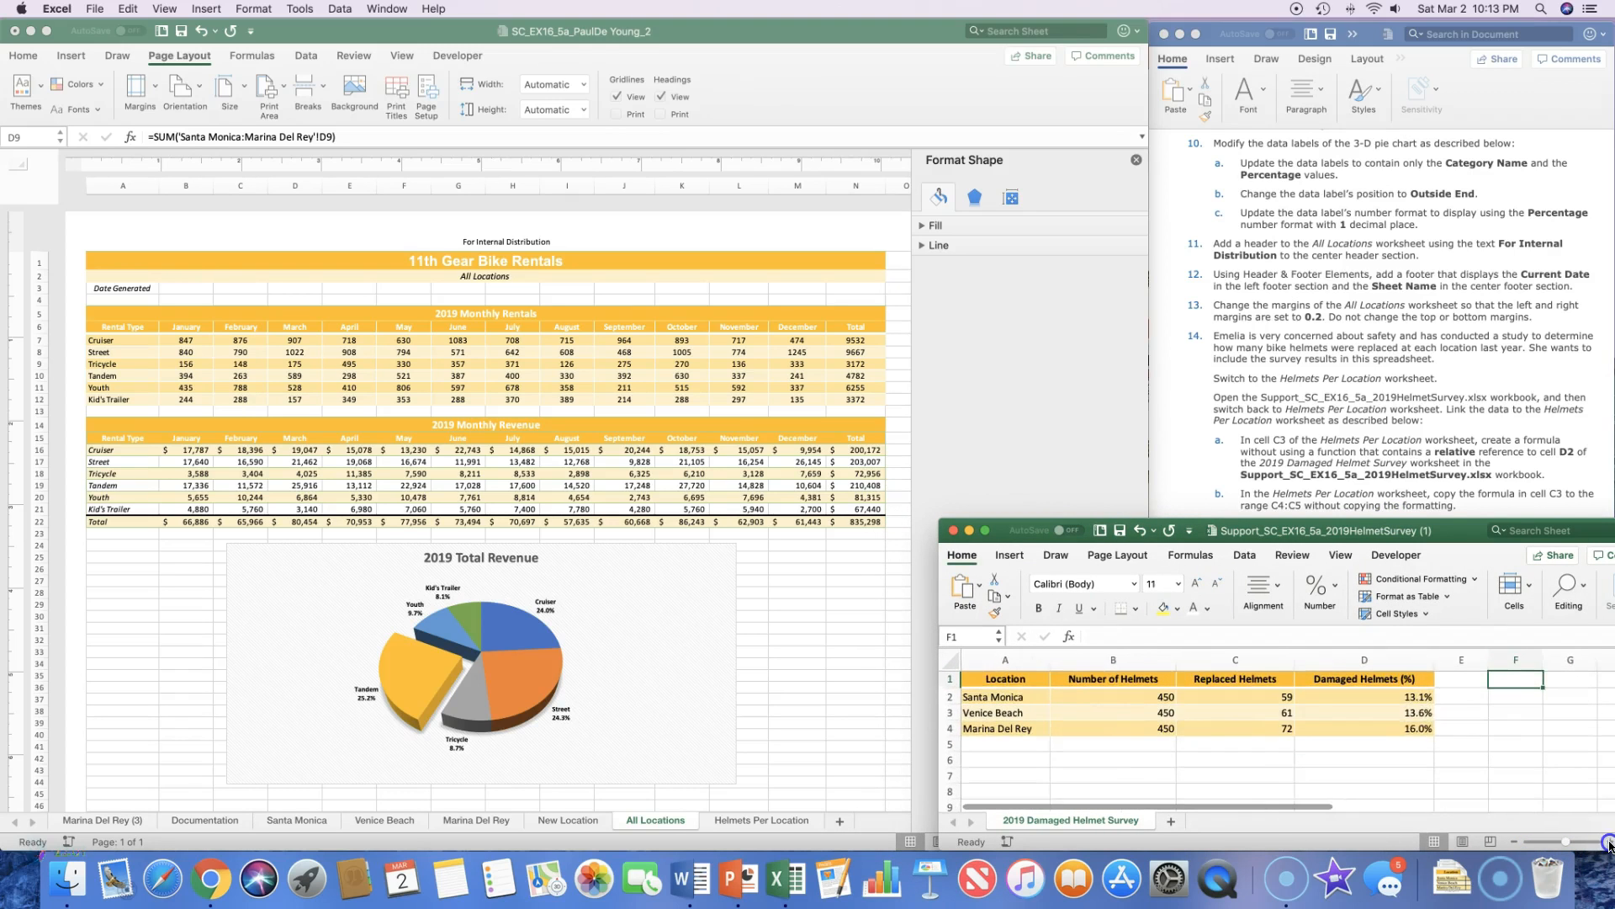
{"action": "left_click", "coordinate": [1609, 843]}
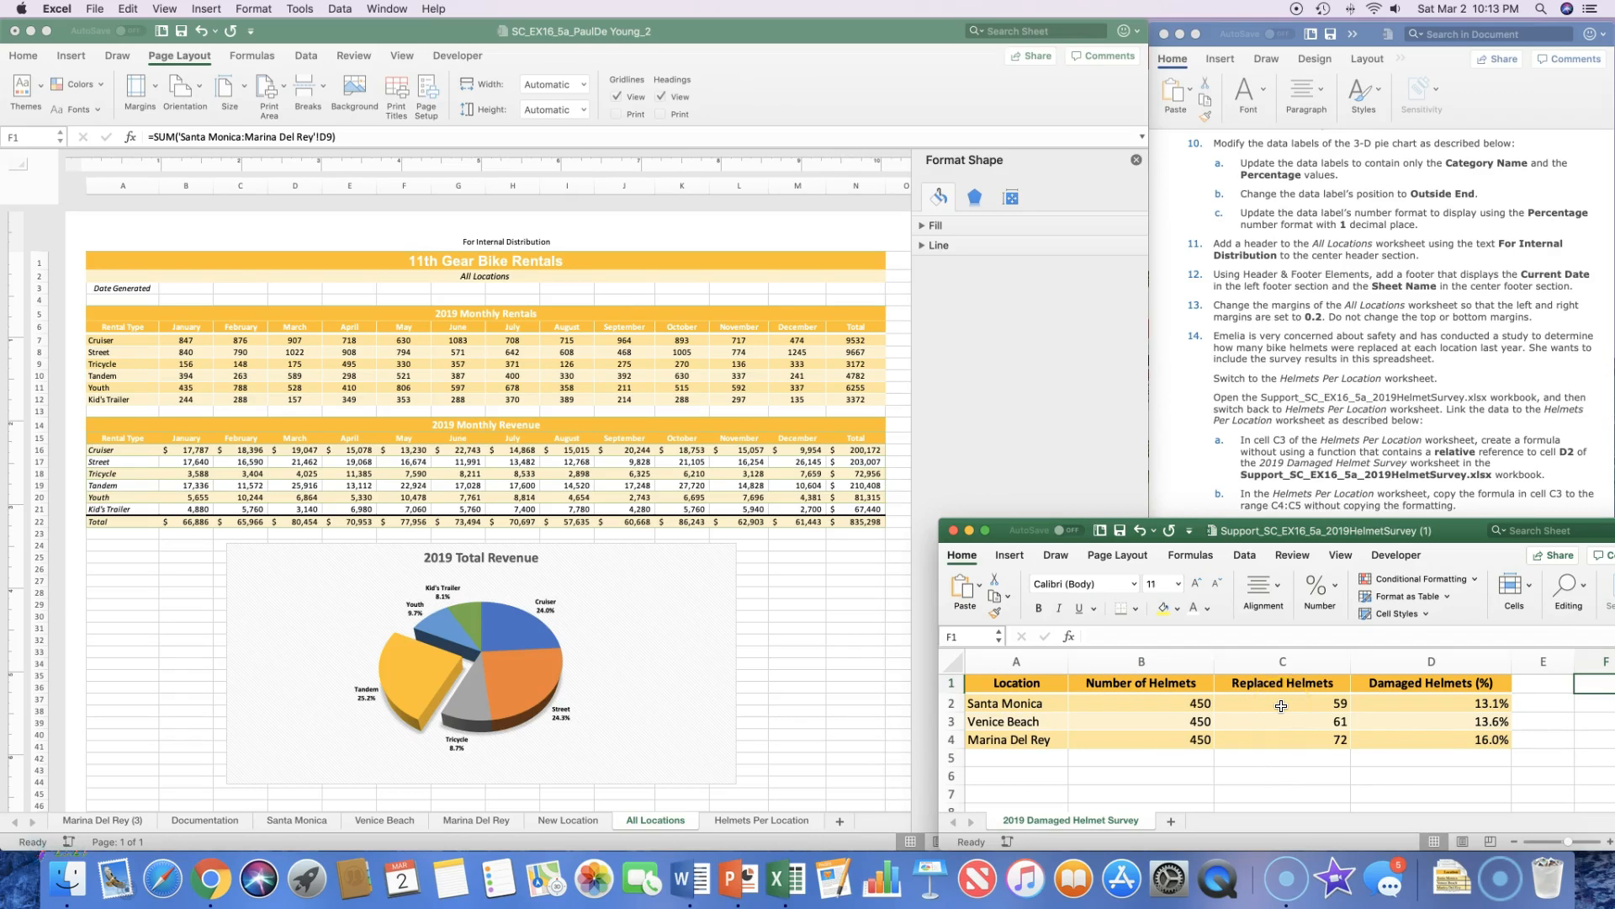
Locate cell D2 in the helmet survey workbook and display the Helmets Per Location worksheet in the project workbook alongside it
{"action": "left_click", "coordinate": [1403, 702]}
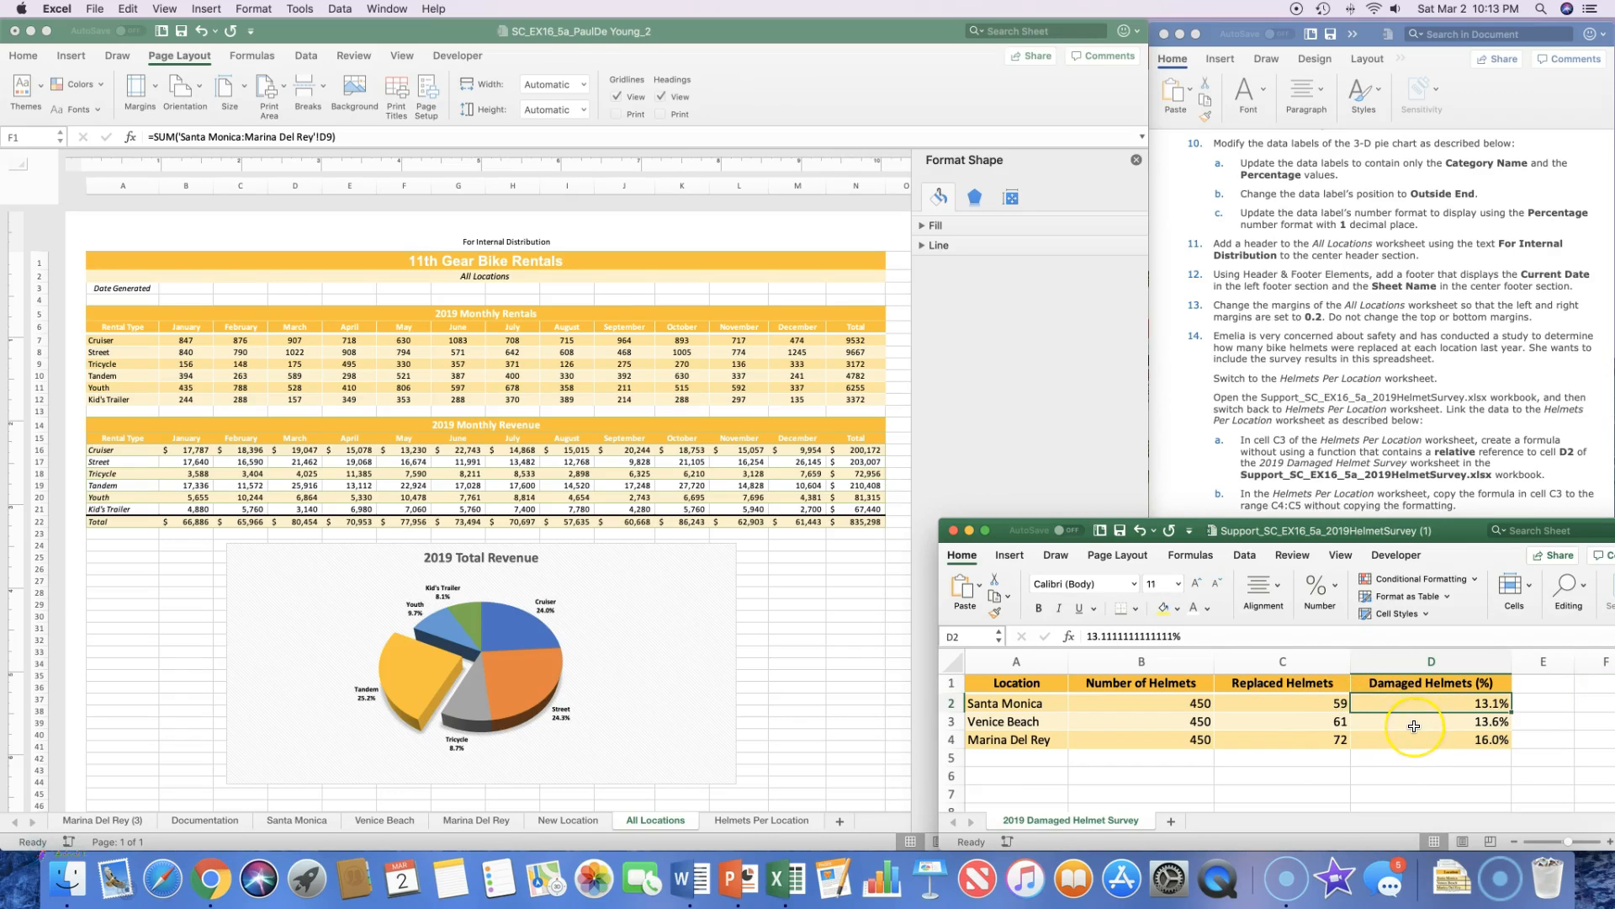
{"action": "left_click", "coordinate": [1309, 447]}
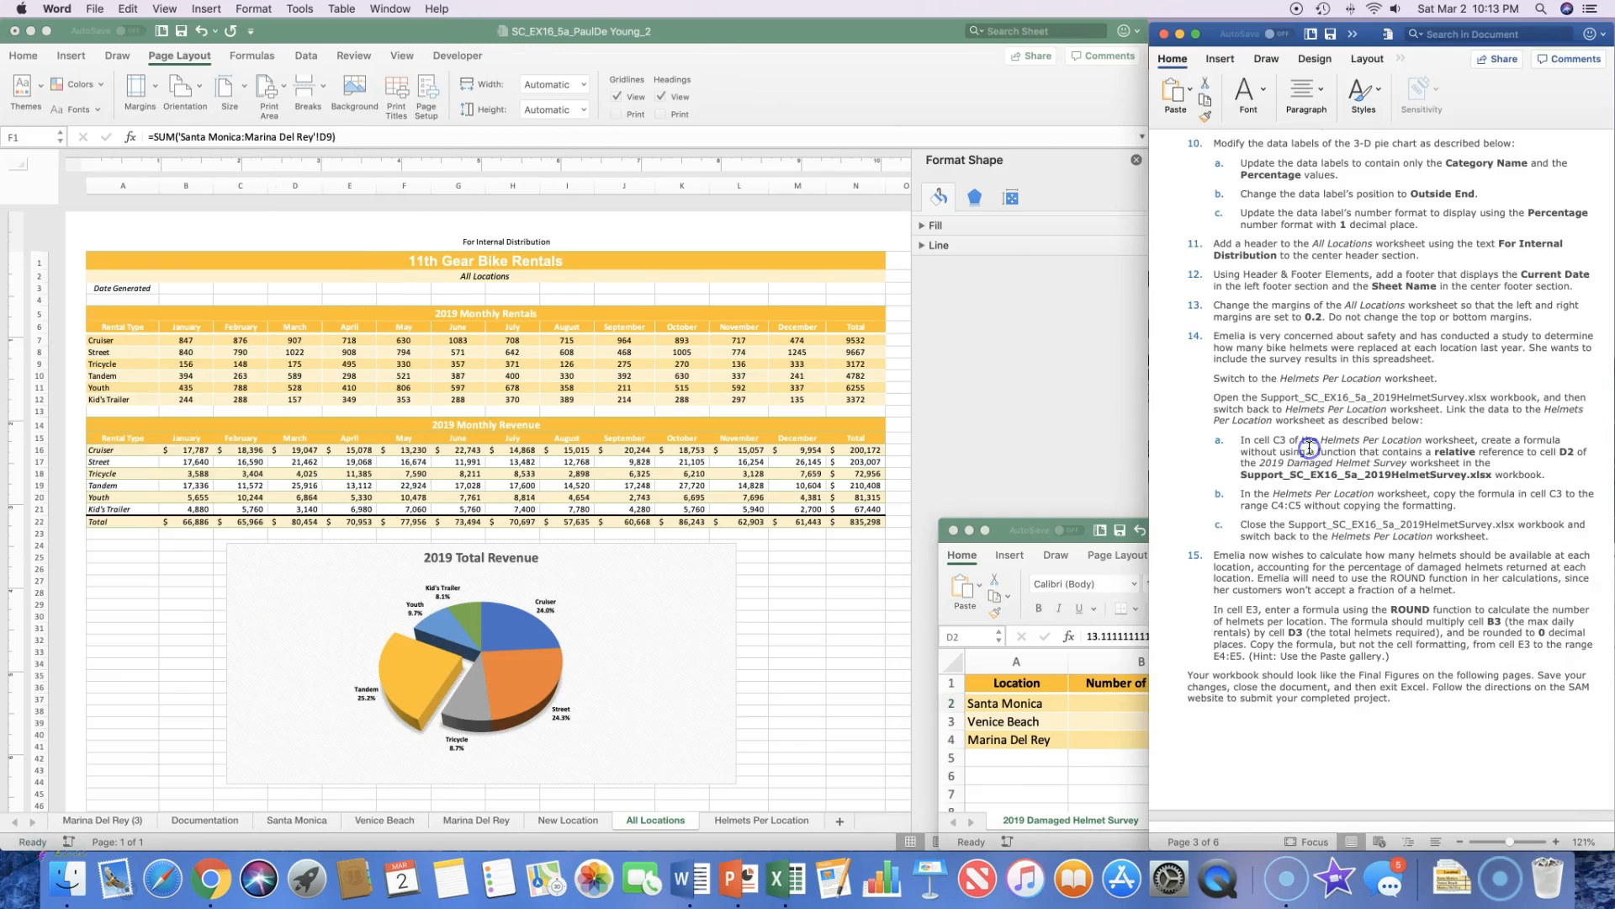
{"action": "left_click", "coordinate": [1011, 528]}
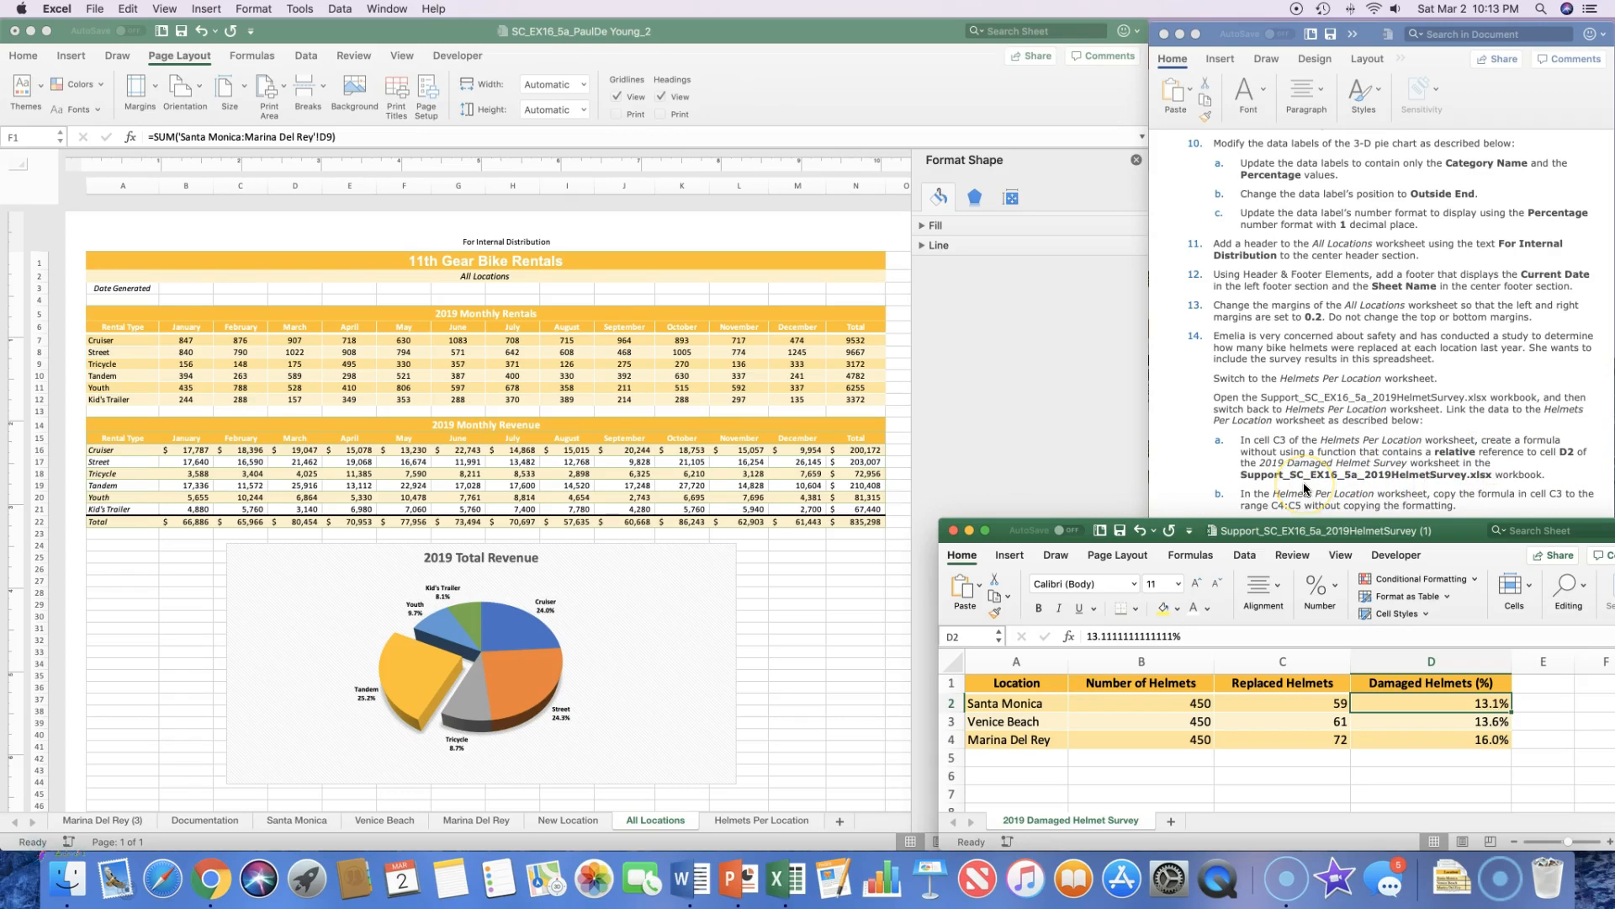
{"action": "scroll", "coordinate": [1305, 487], "scroll_direction": "down", "scroll_amount": 3}
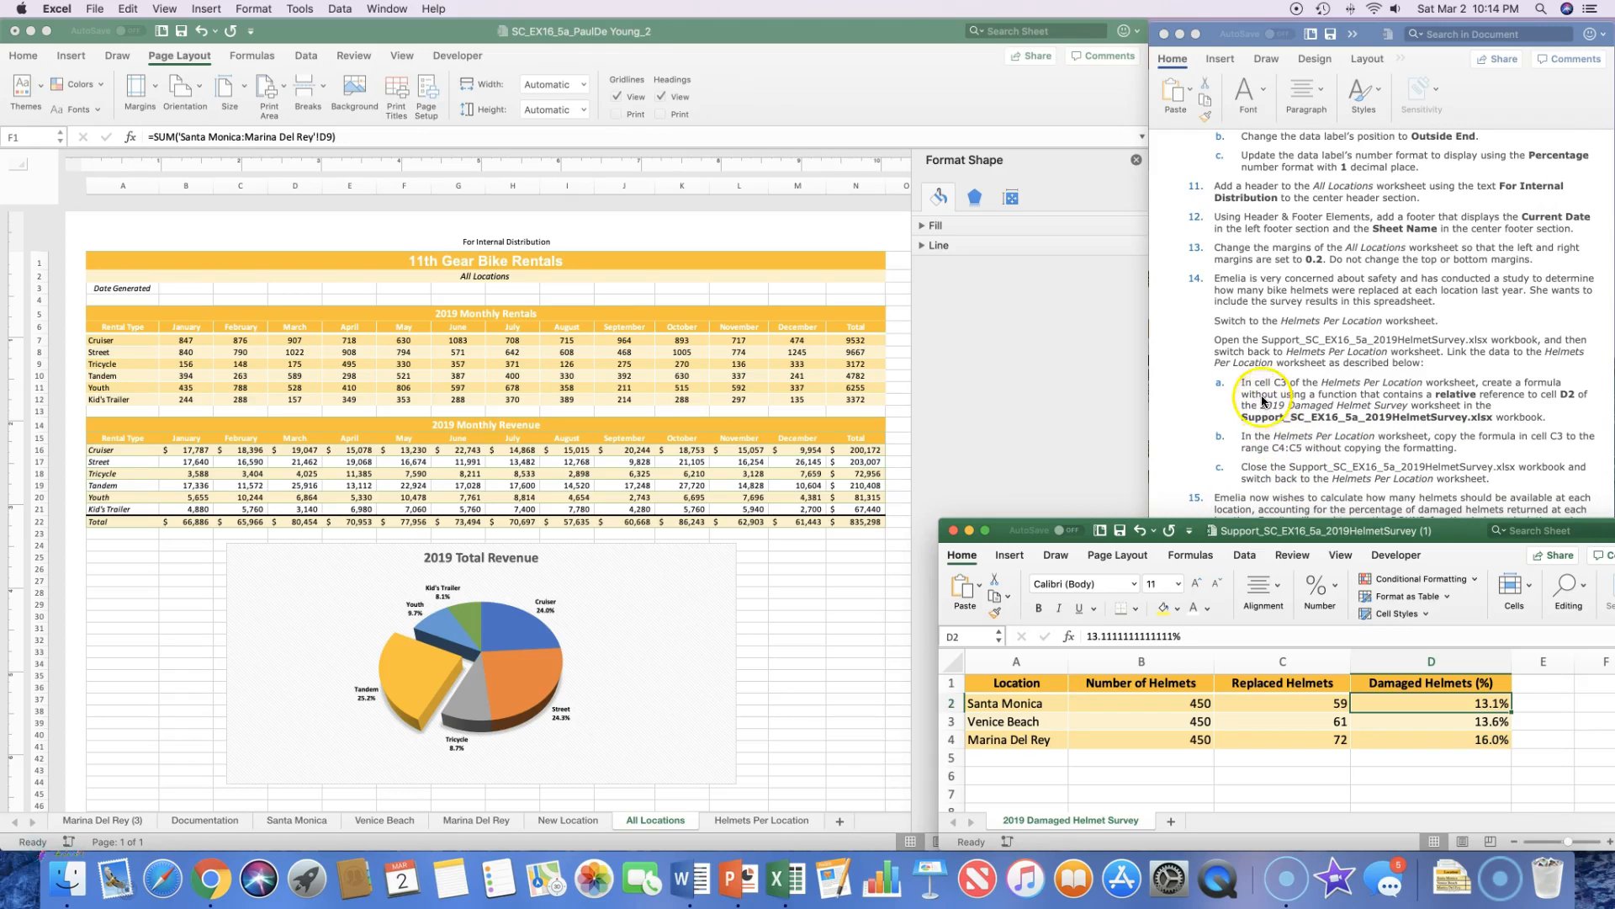
{"action": "left_click", "coordinate": [768, 818]}
{"action": "left_click", "coordinate": [769, 820]}
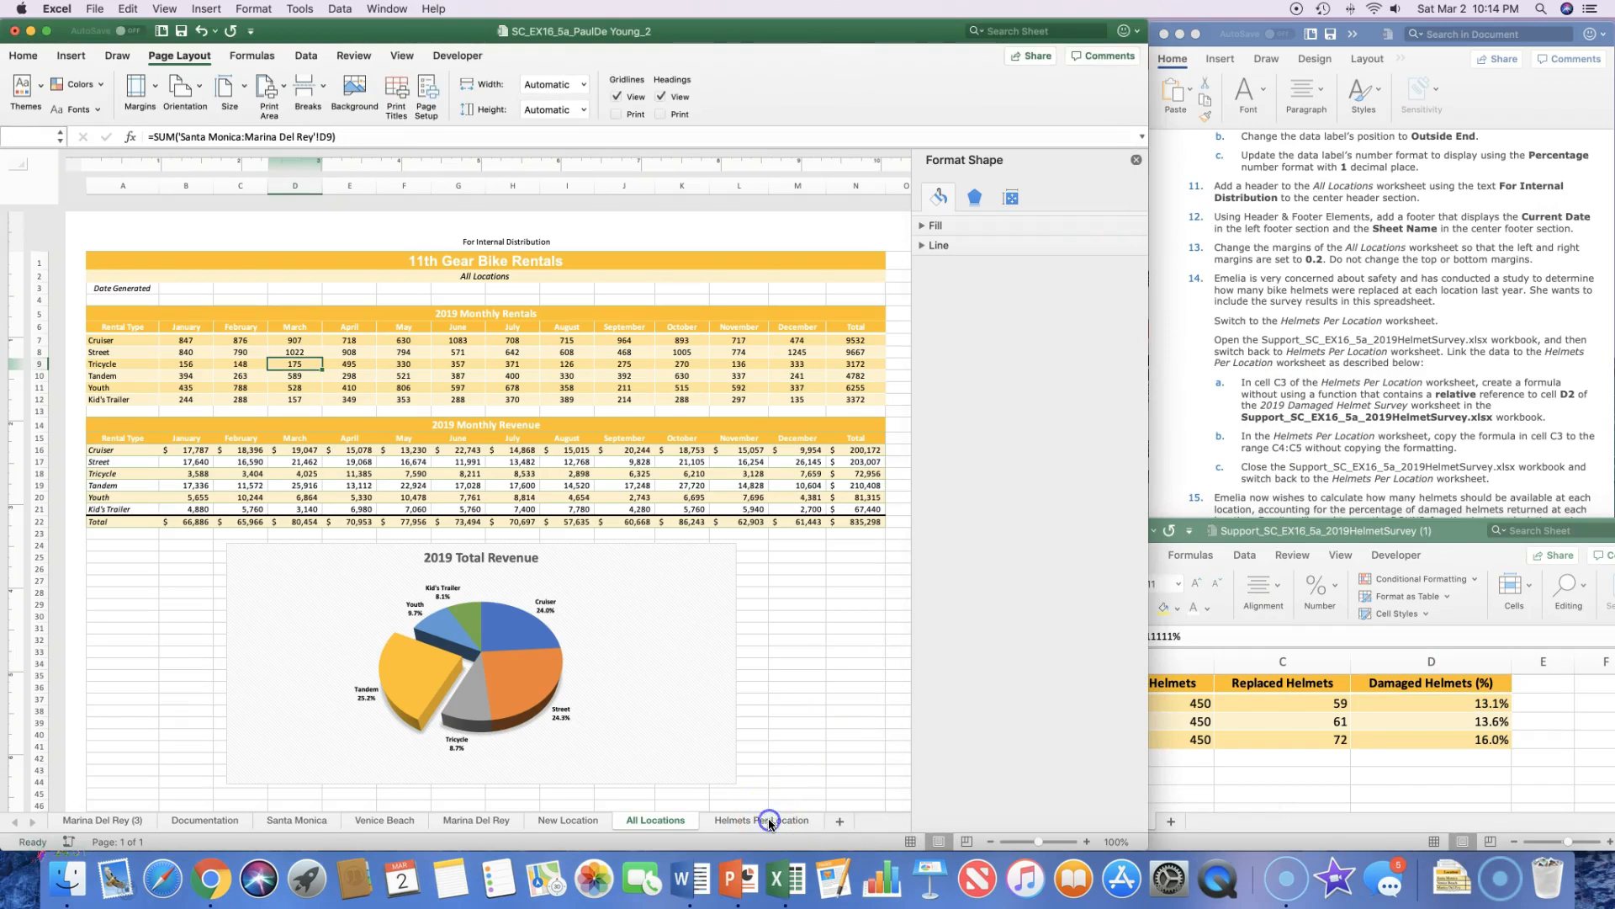
{"action": "left_click", "coordinate": [1282, 532]}
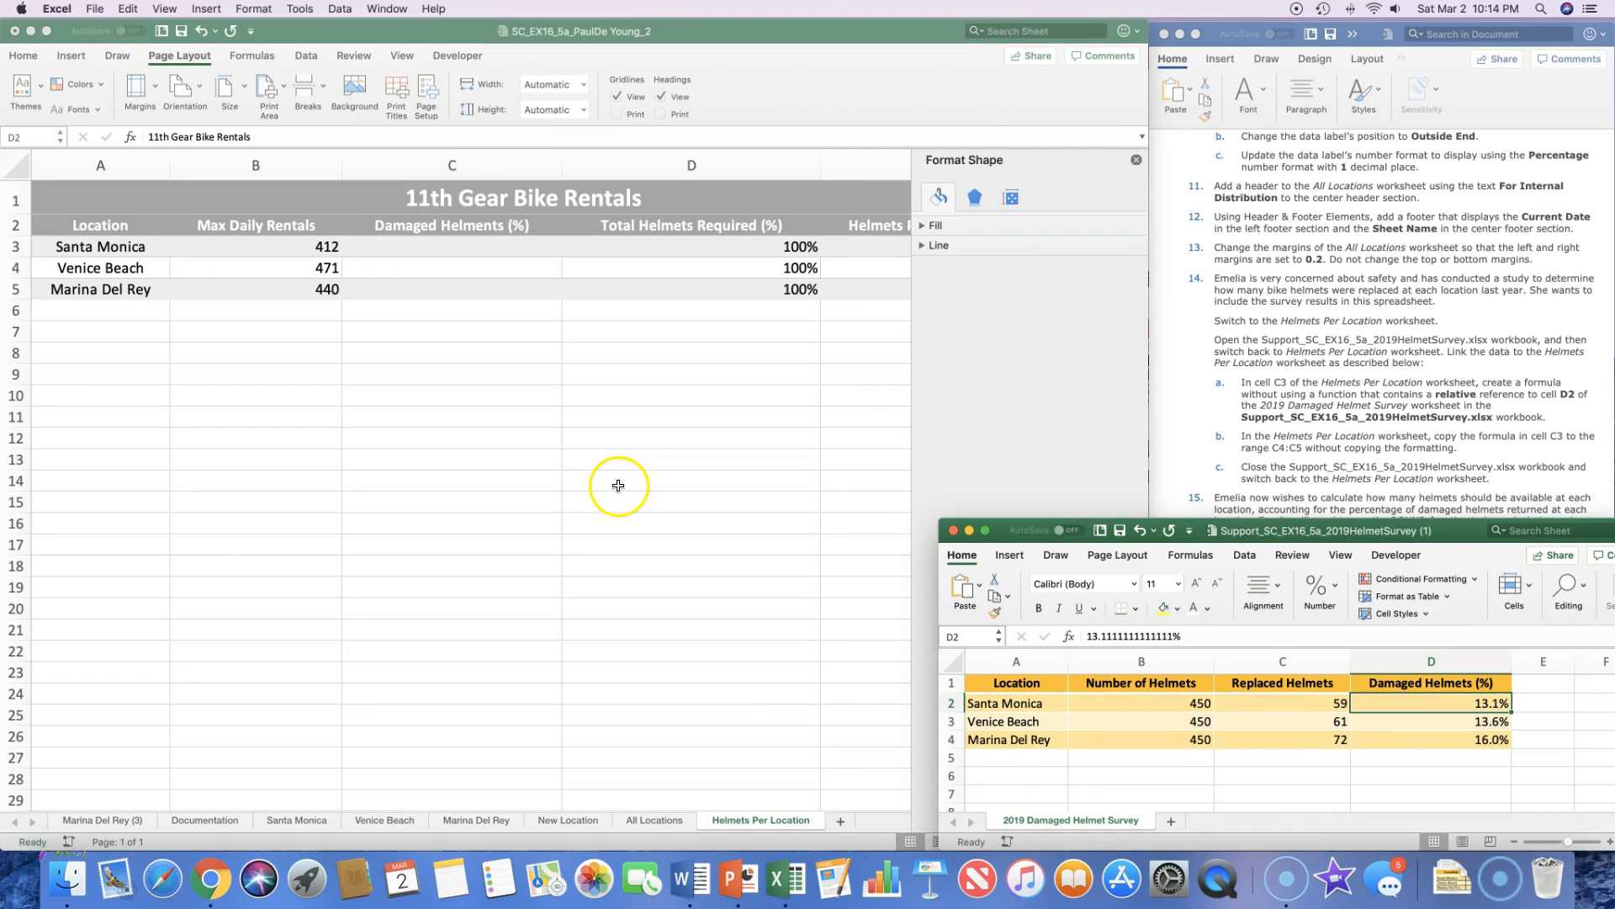
Close the Format Shape pane and fit the helmet survey window beside the Helmets Per Location table
{"action": "left_click", "coordinate": [1136, 161]}
{"action": "left_click", "coordinate": [1137, 161]}
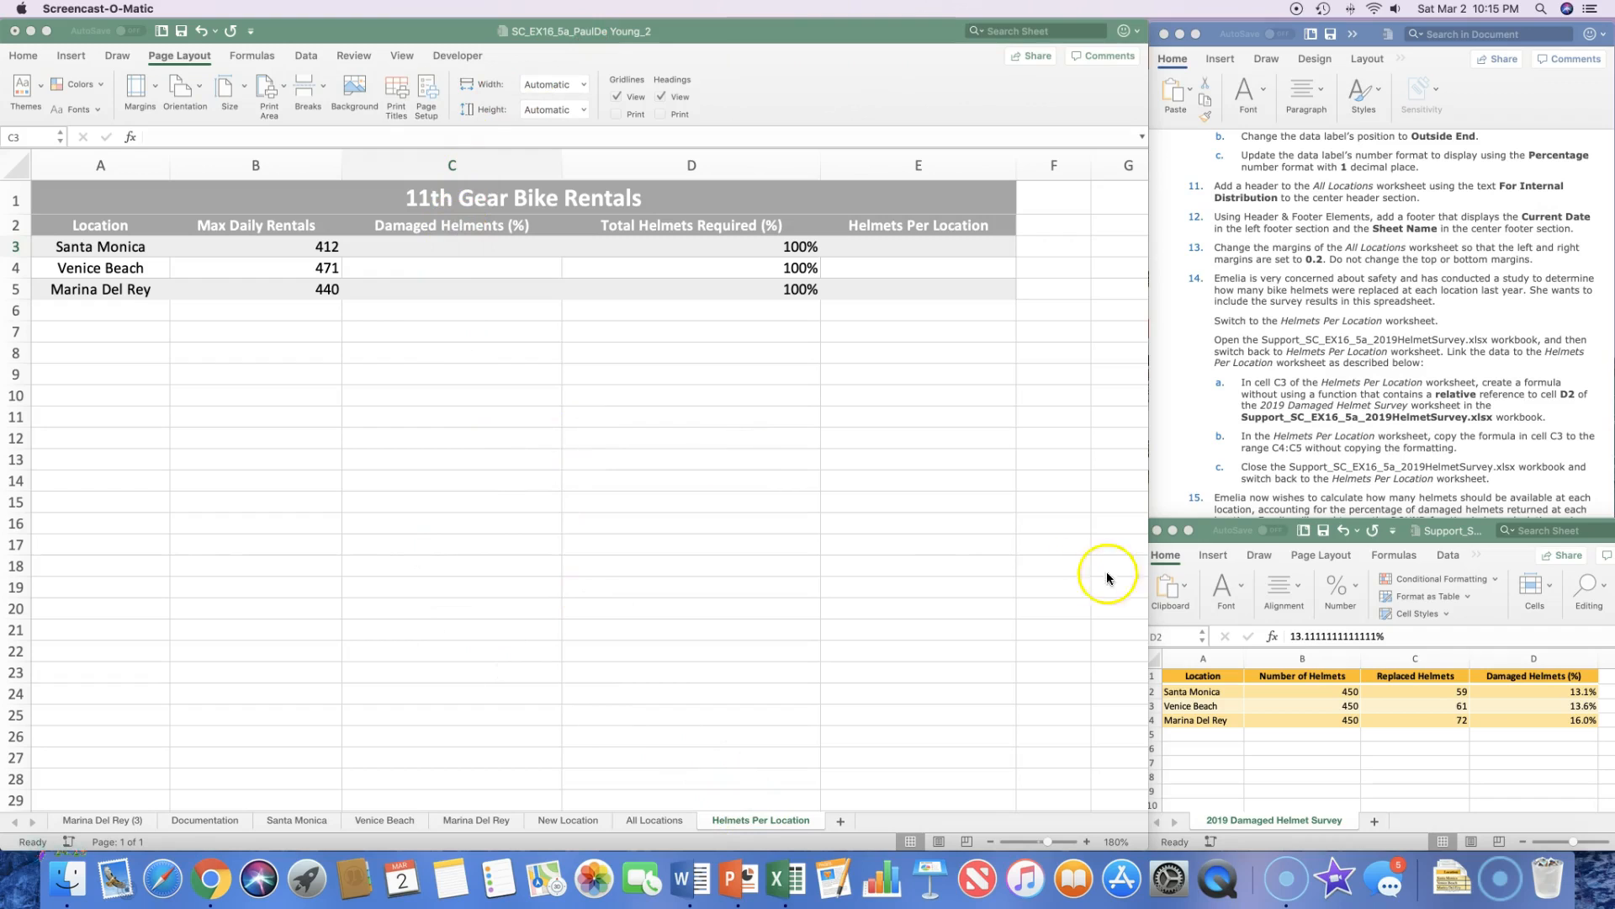
{"action": "left_click_drag", "start_coordinate": [1232, 540], "coordinate": [1225, 542]}
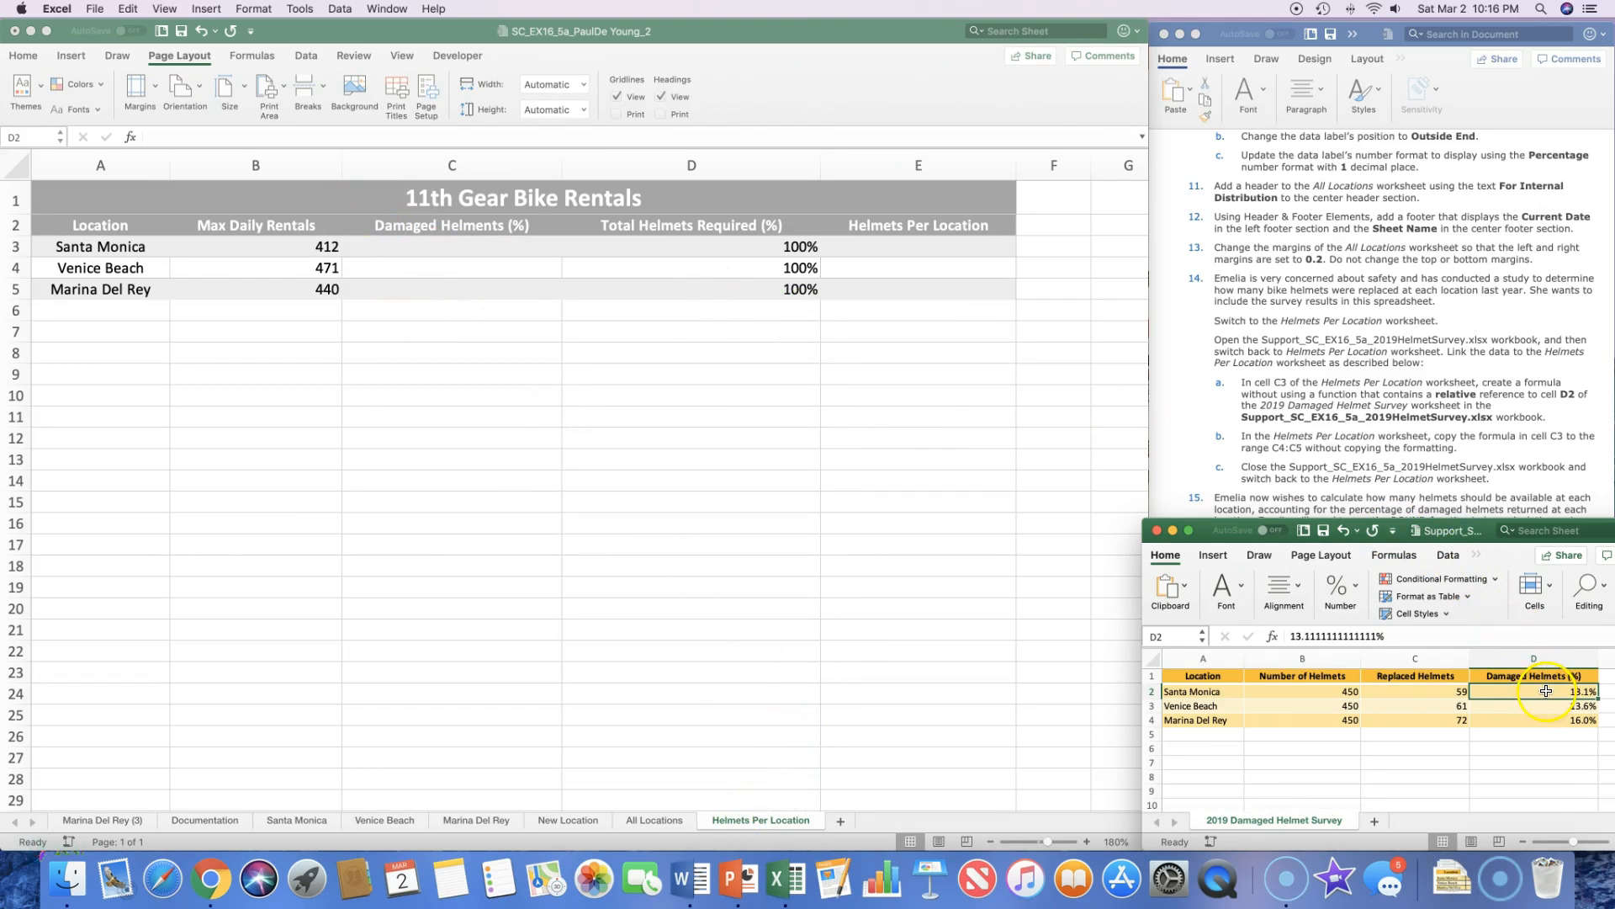
Start a formula in cell C3 of Helmets Per Location that references cell D2 of the 2019 Damaged Helmet Survey worksheet
{"action": "left_click", "coordinate": [444, 251]}
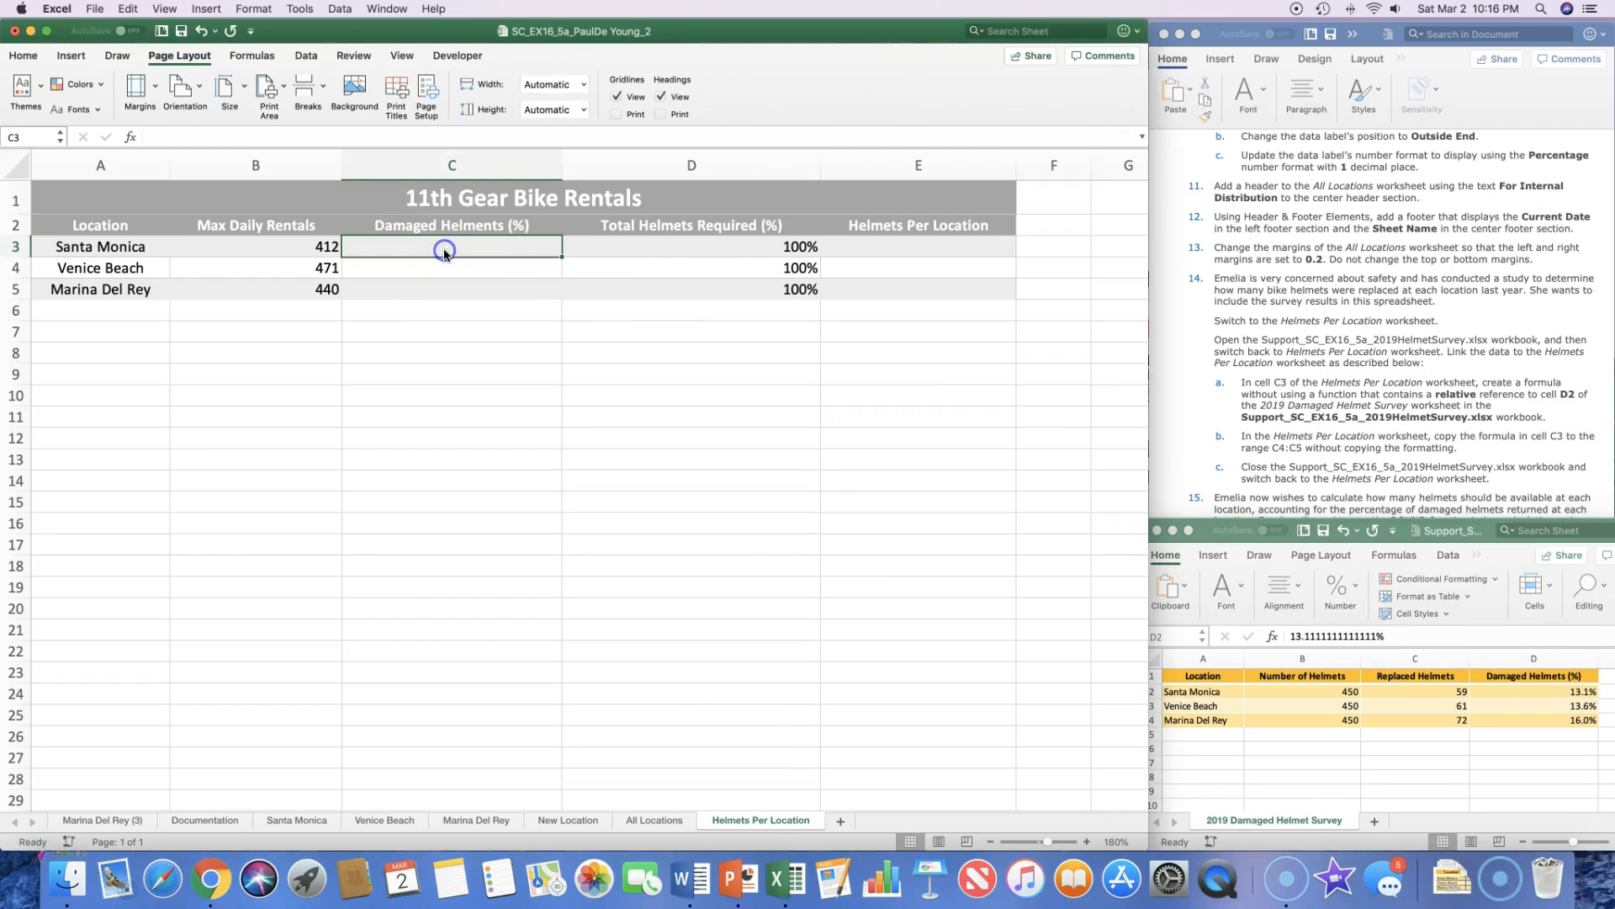
{"action": "left_click", "coordinate": [23, 57]}
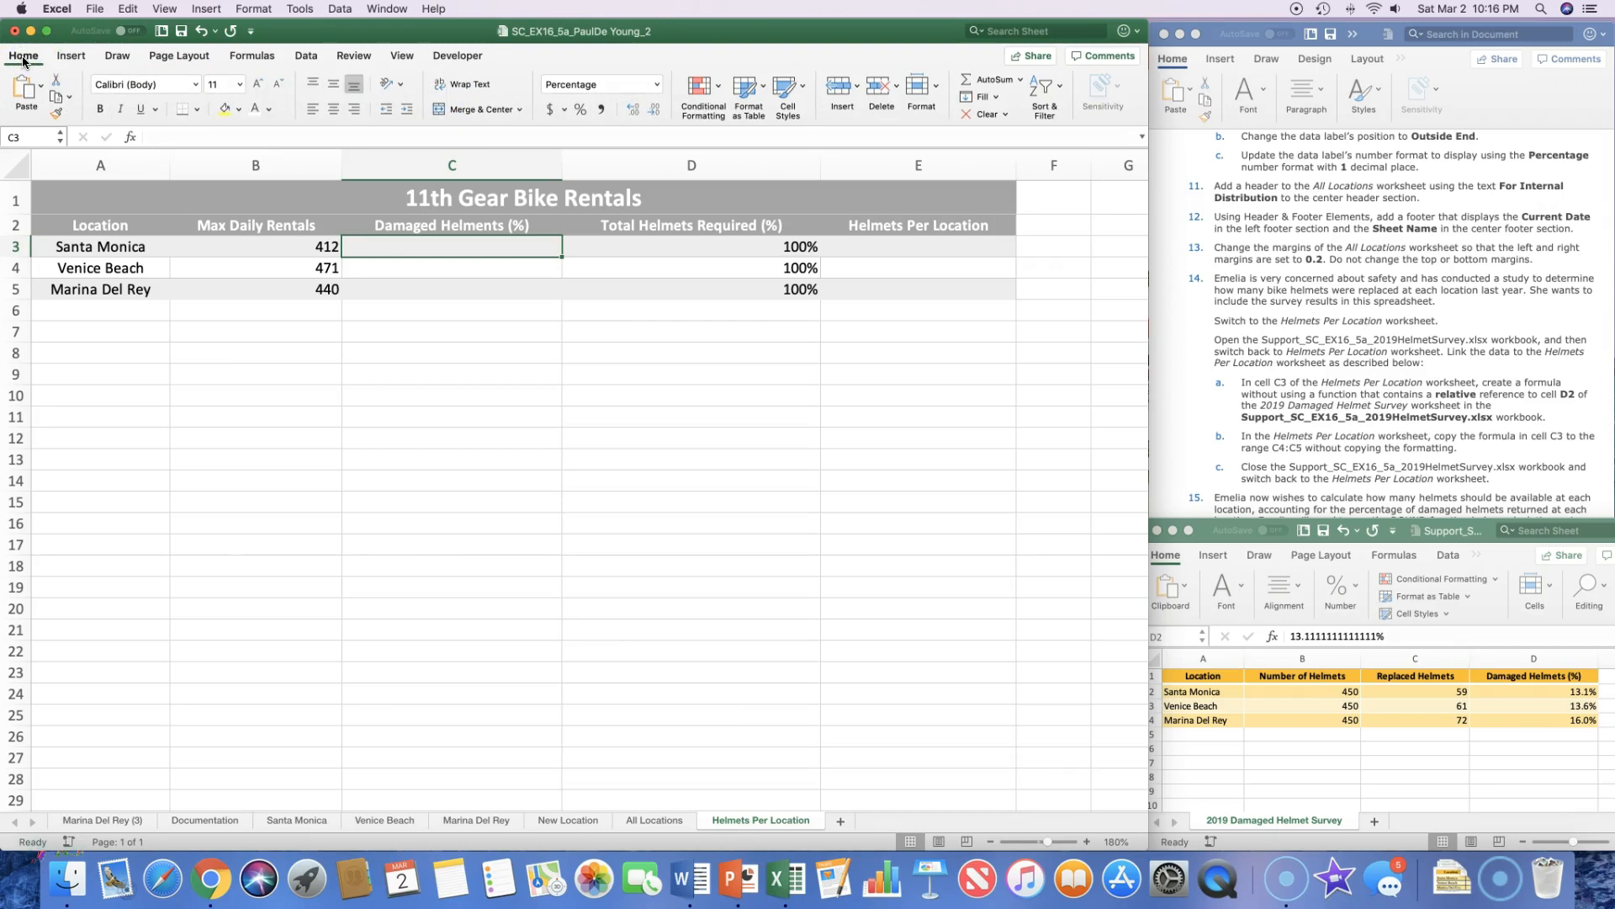
{"action": "type", "text": "="}
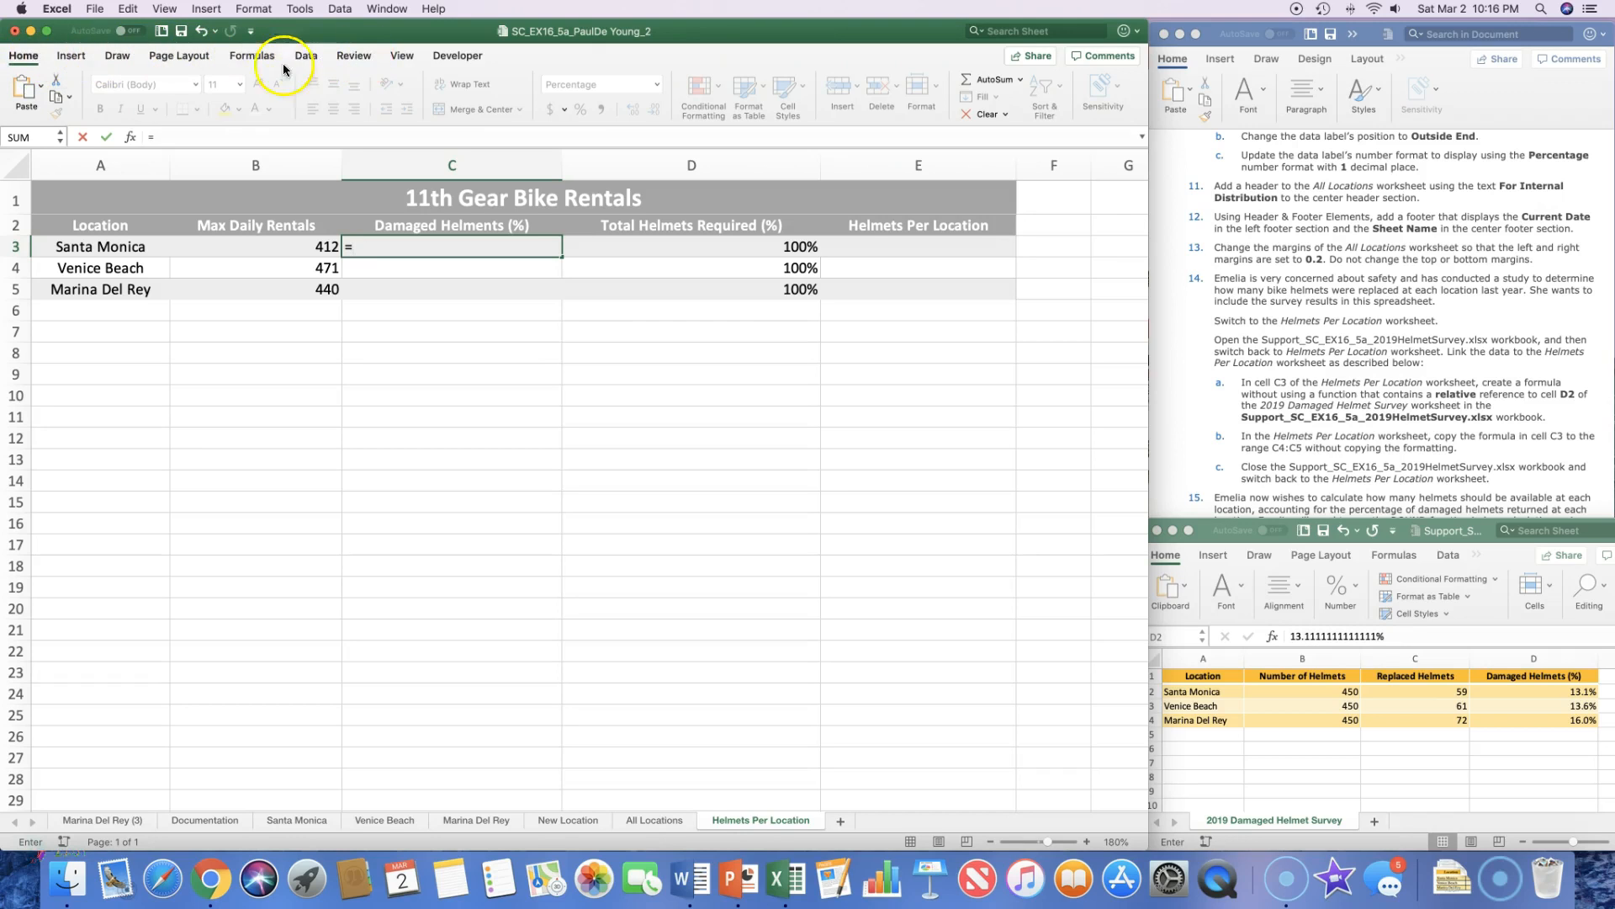
{"action": "left_click", "coordinate": [403, 58]}
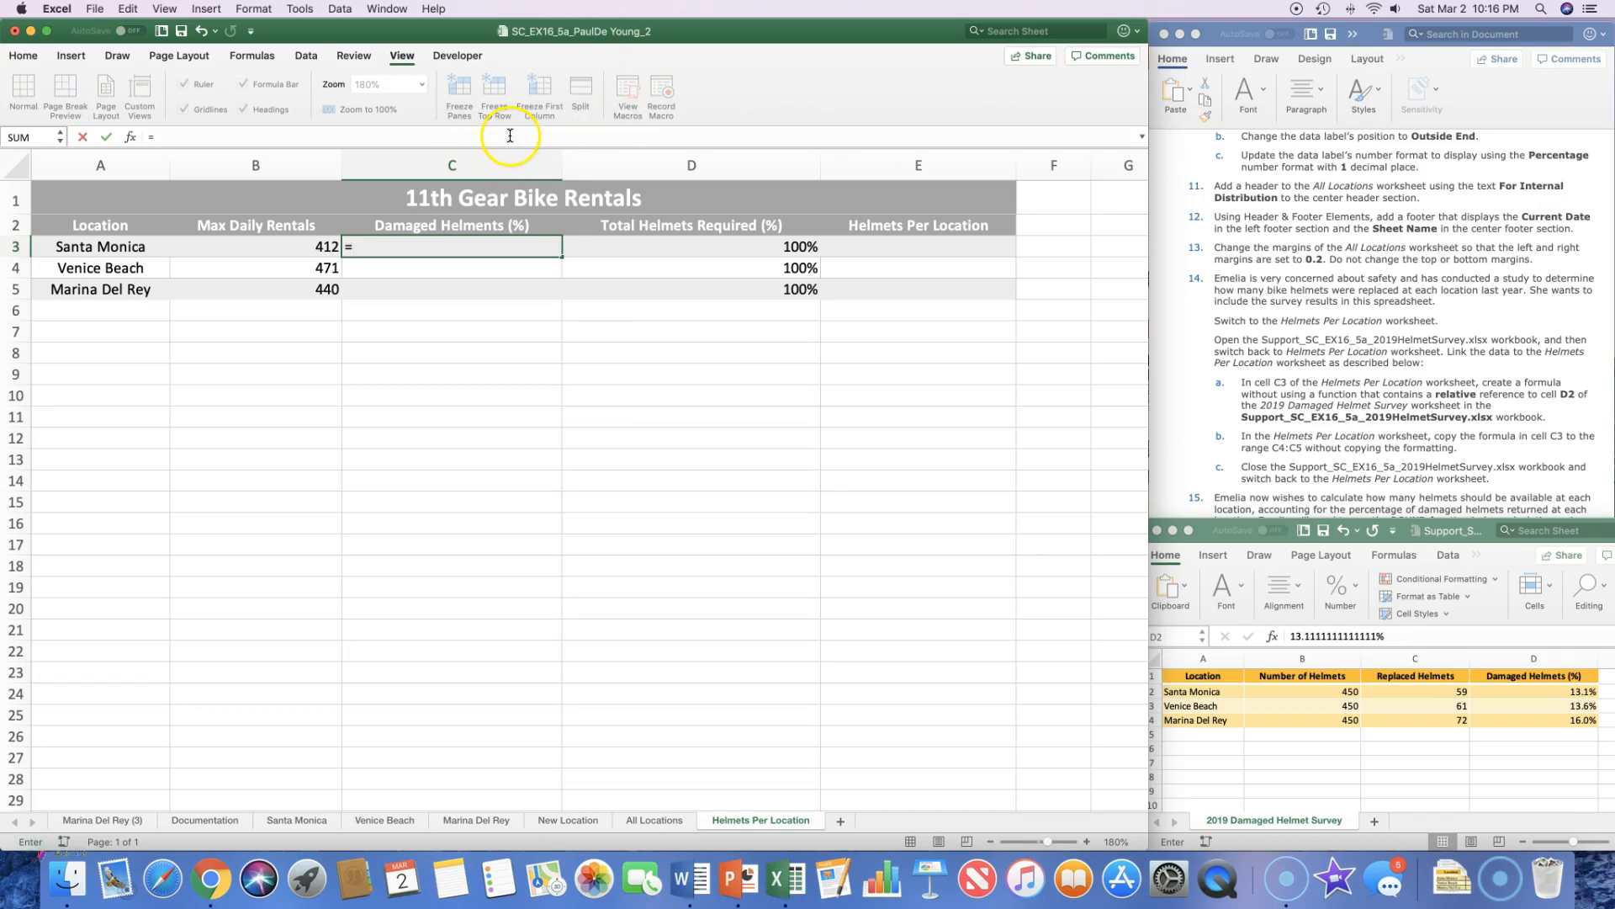
{"action": "left_click", "coordinate": [515, 162]}
{"action": "left_click", "coordinate": [1546, 694]}
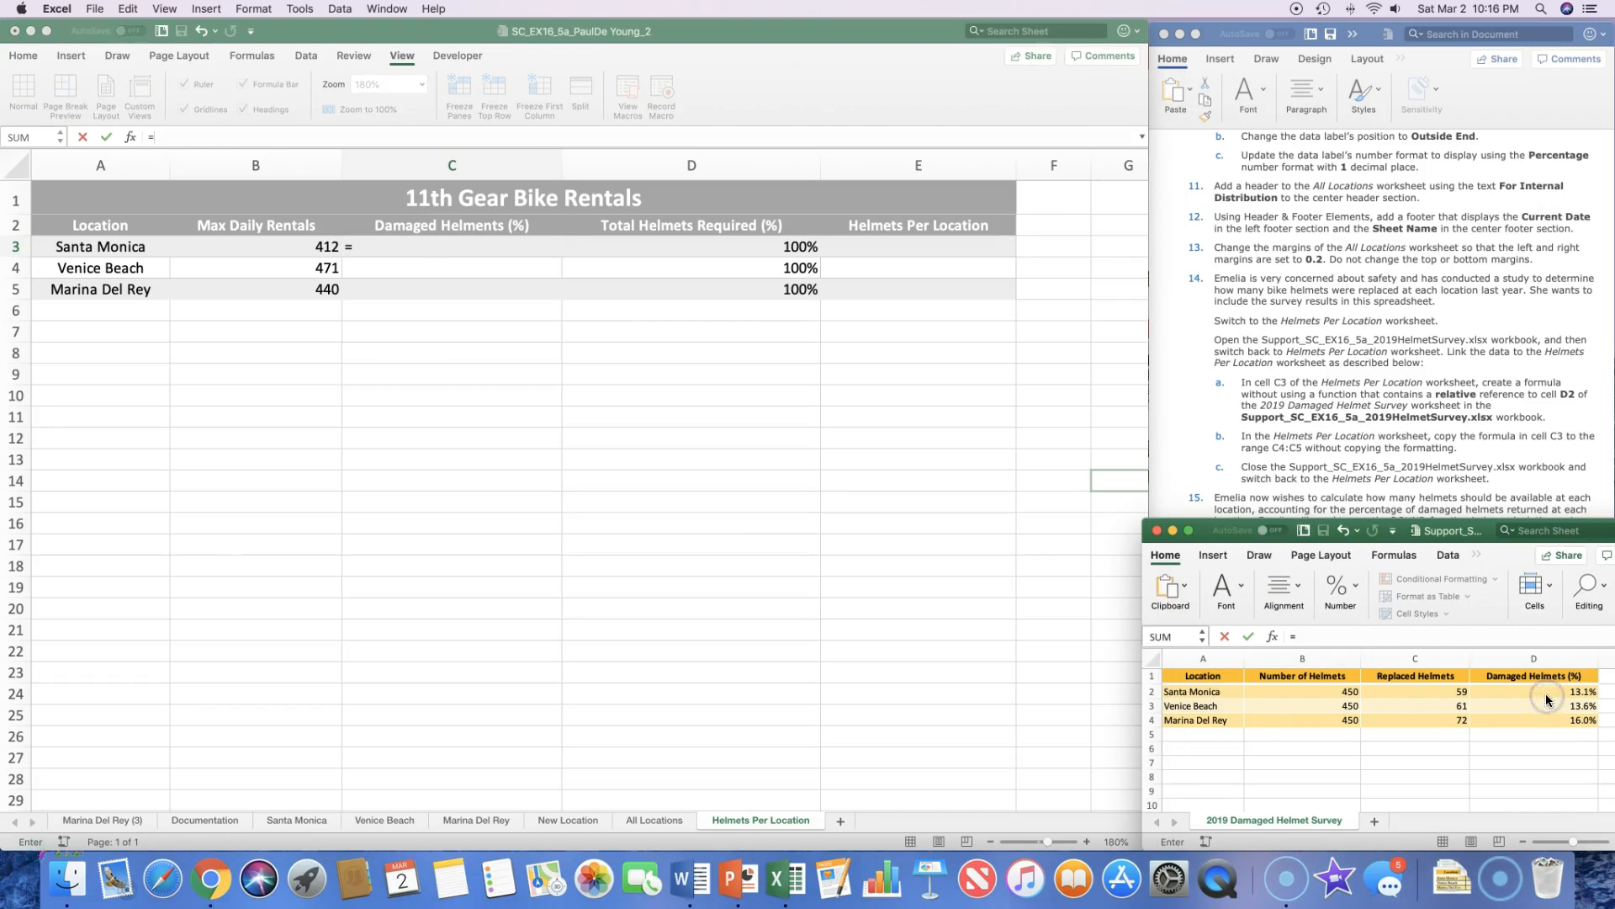
{"action": "left_click", "coordinate": [1545, 694]}
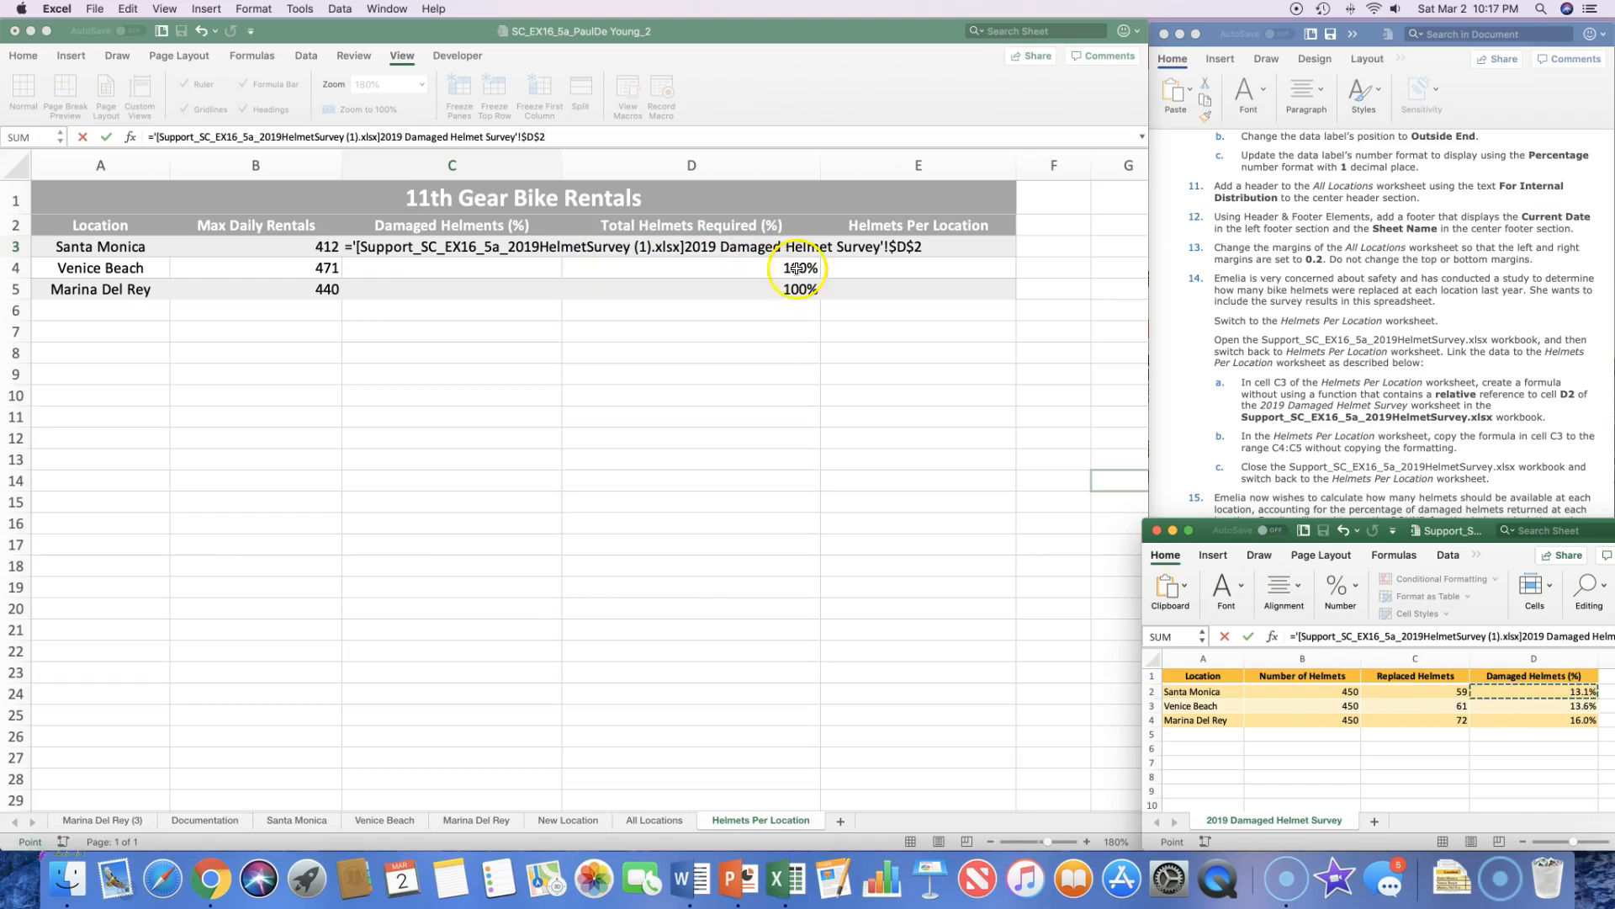
Change the survey reference in the C3 formula from absolute to relative D2 and enter the formula
{"action": "left_click", "coordinate": [899, 247]}
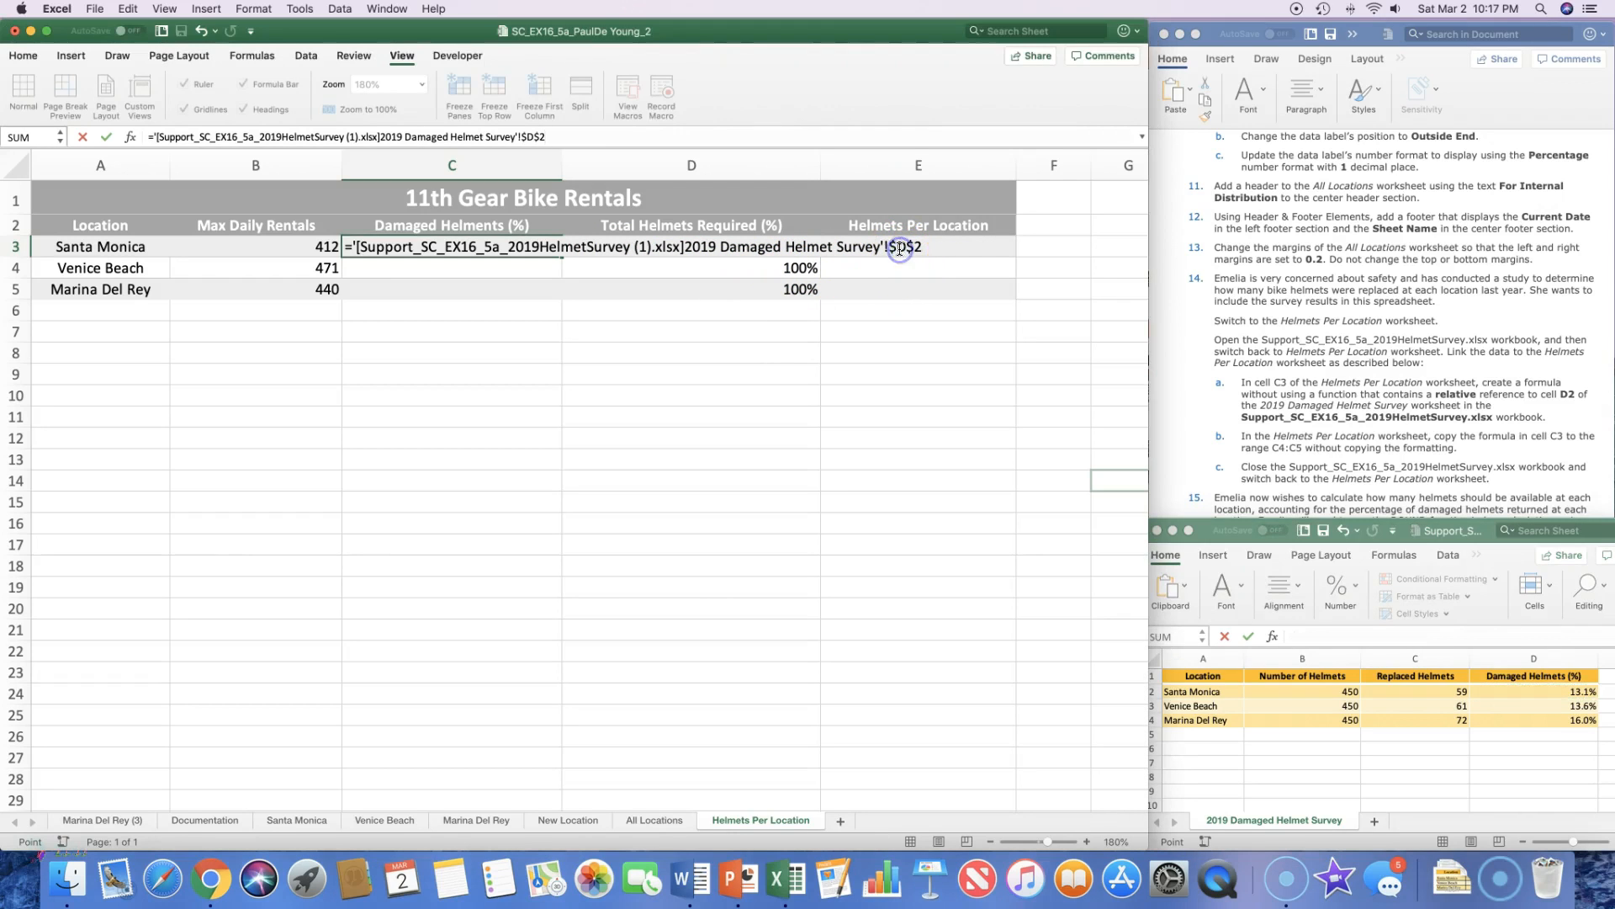
{"action": "left_click", "coordinate": [897, 247]}
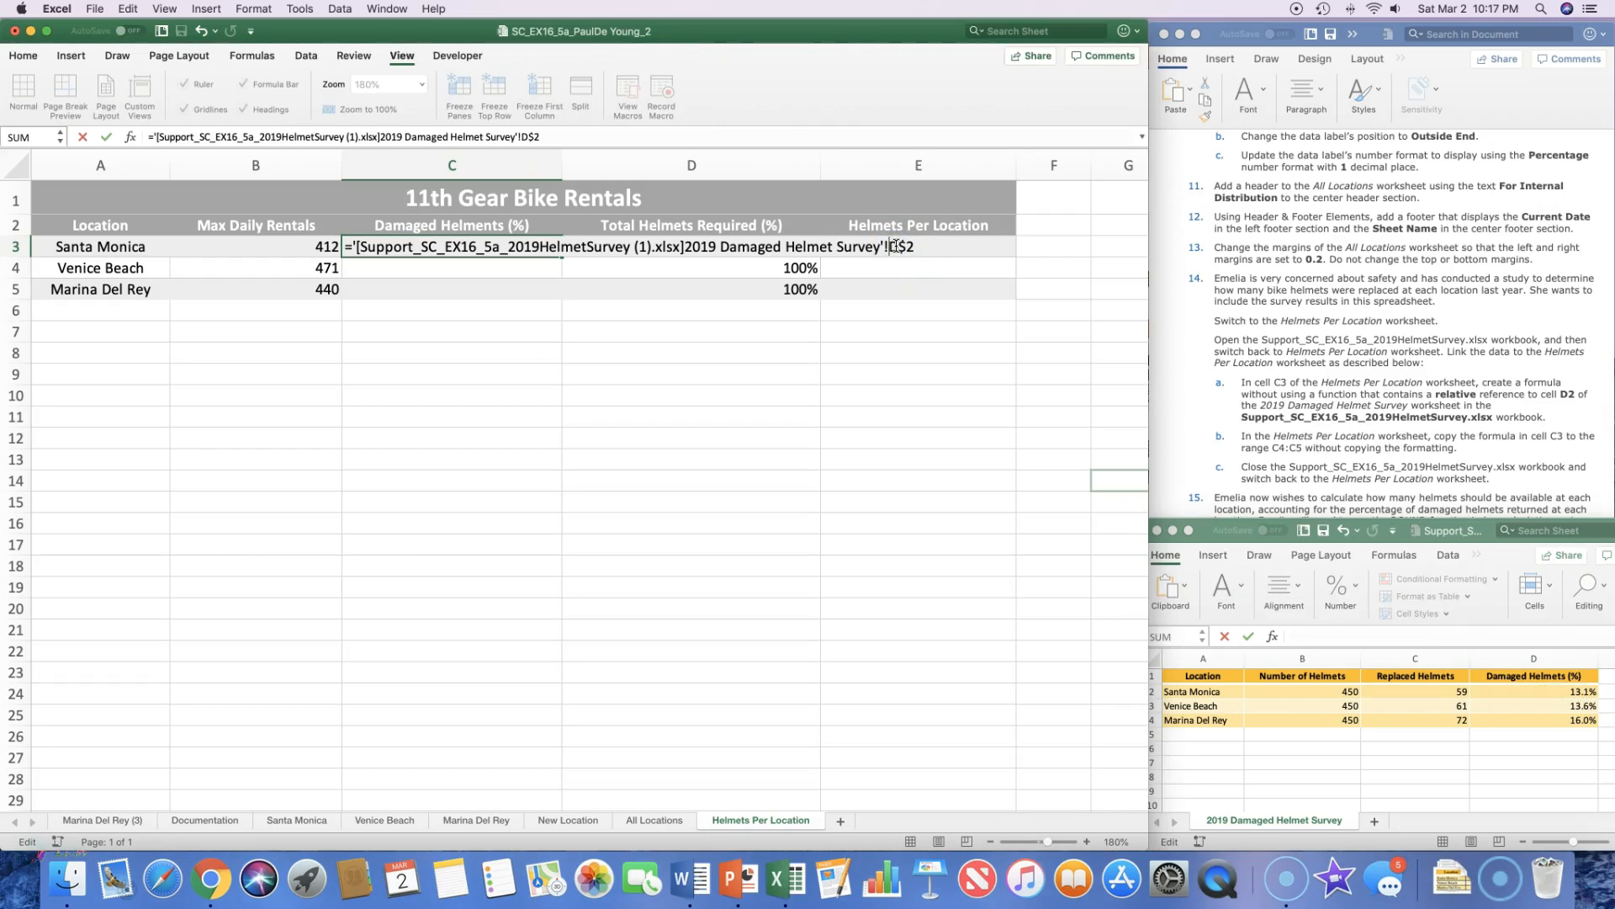
{"action": "left_click", "coordinate": [909, 245]}
{"action": "key", "text": "BackSpace"}
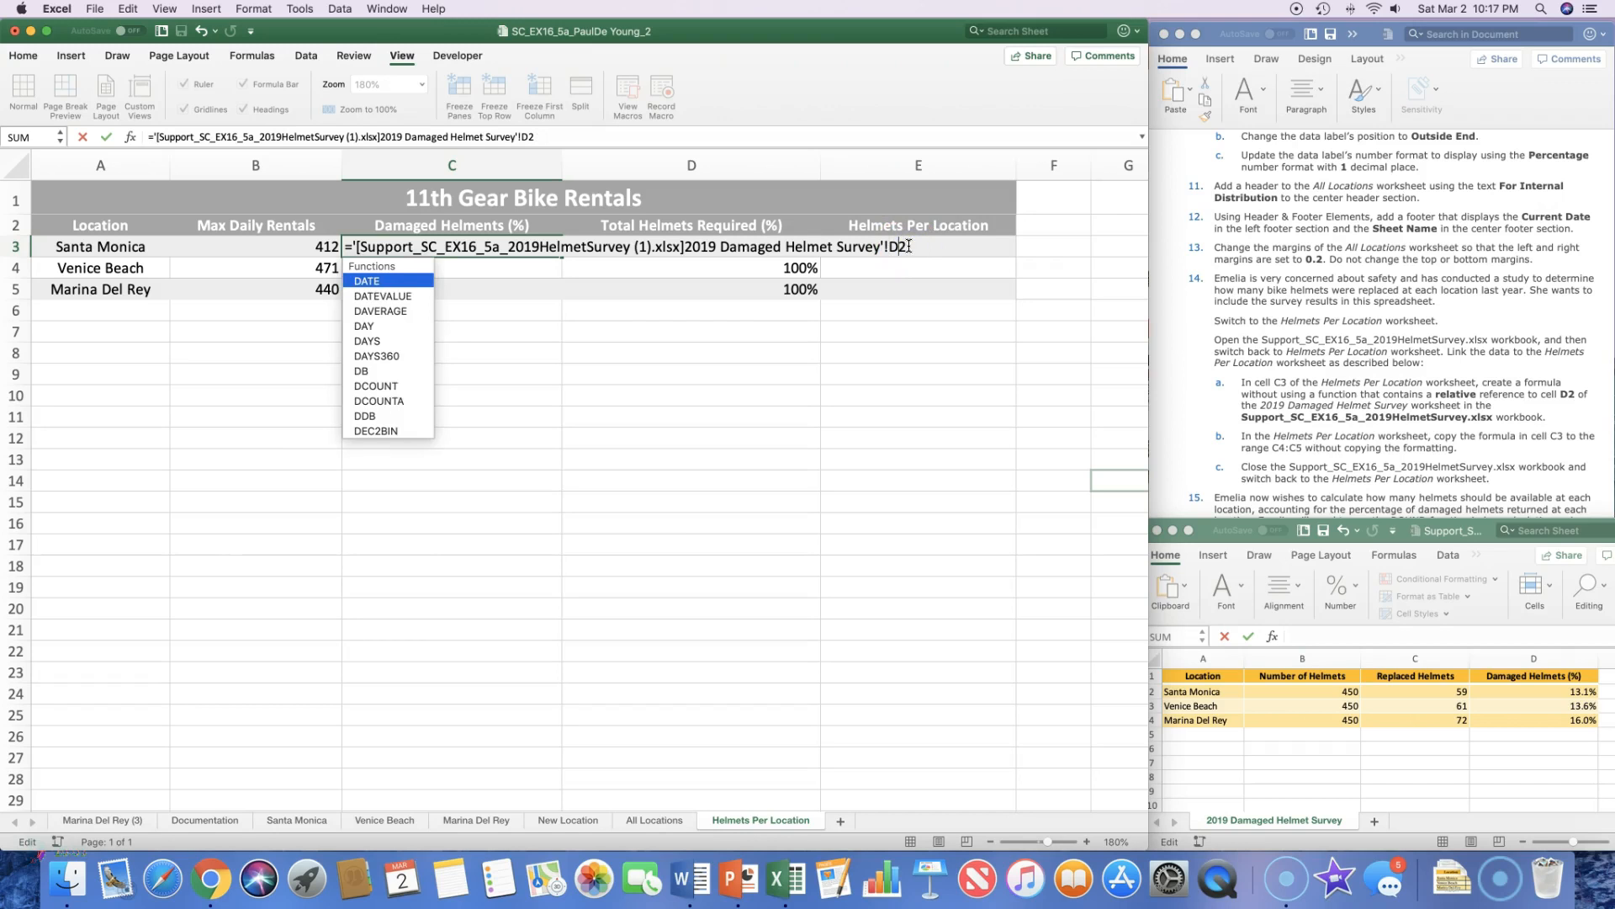
{"action": "key", "text": "Return"}
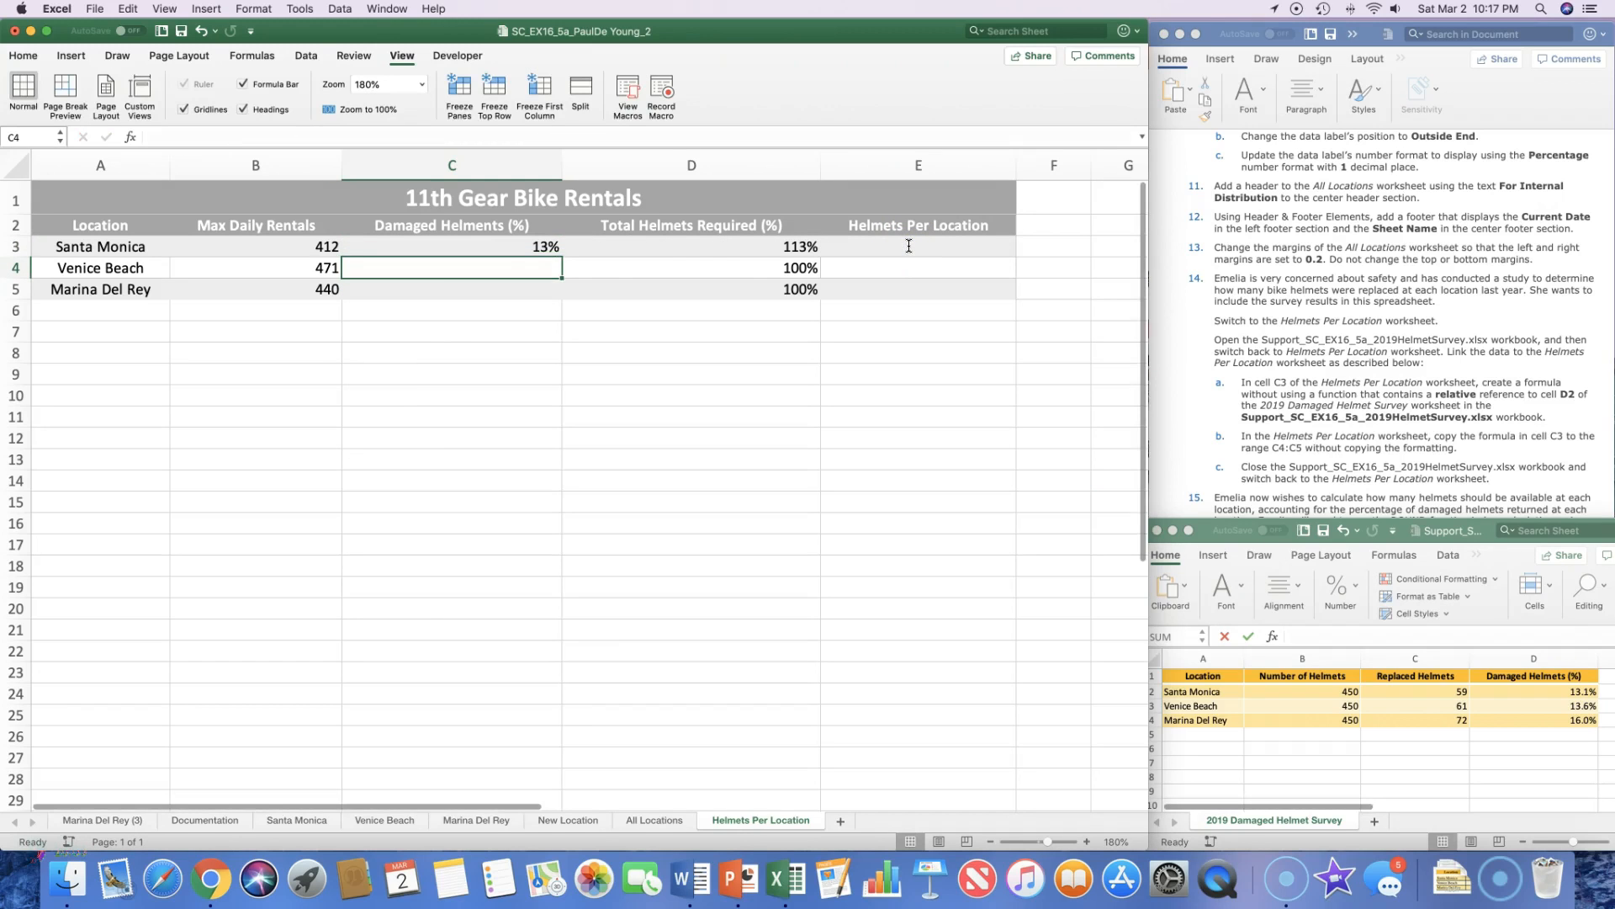
Try filling the C3 formula down to C4:C5 of Helmets Per Location, and undo the fill
{"action": "left_click", "coordinate": [537, 246]}
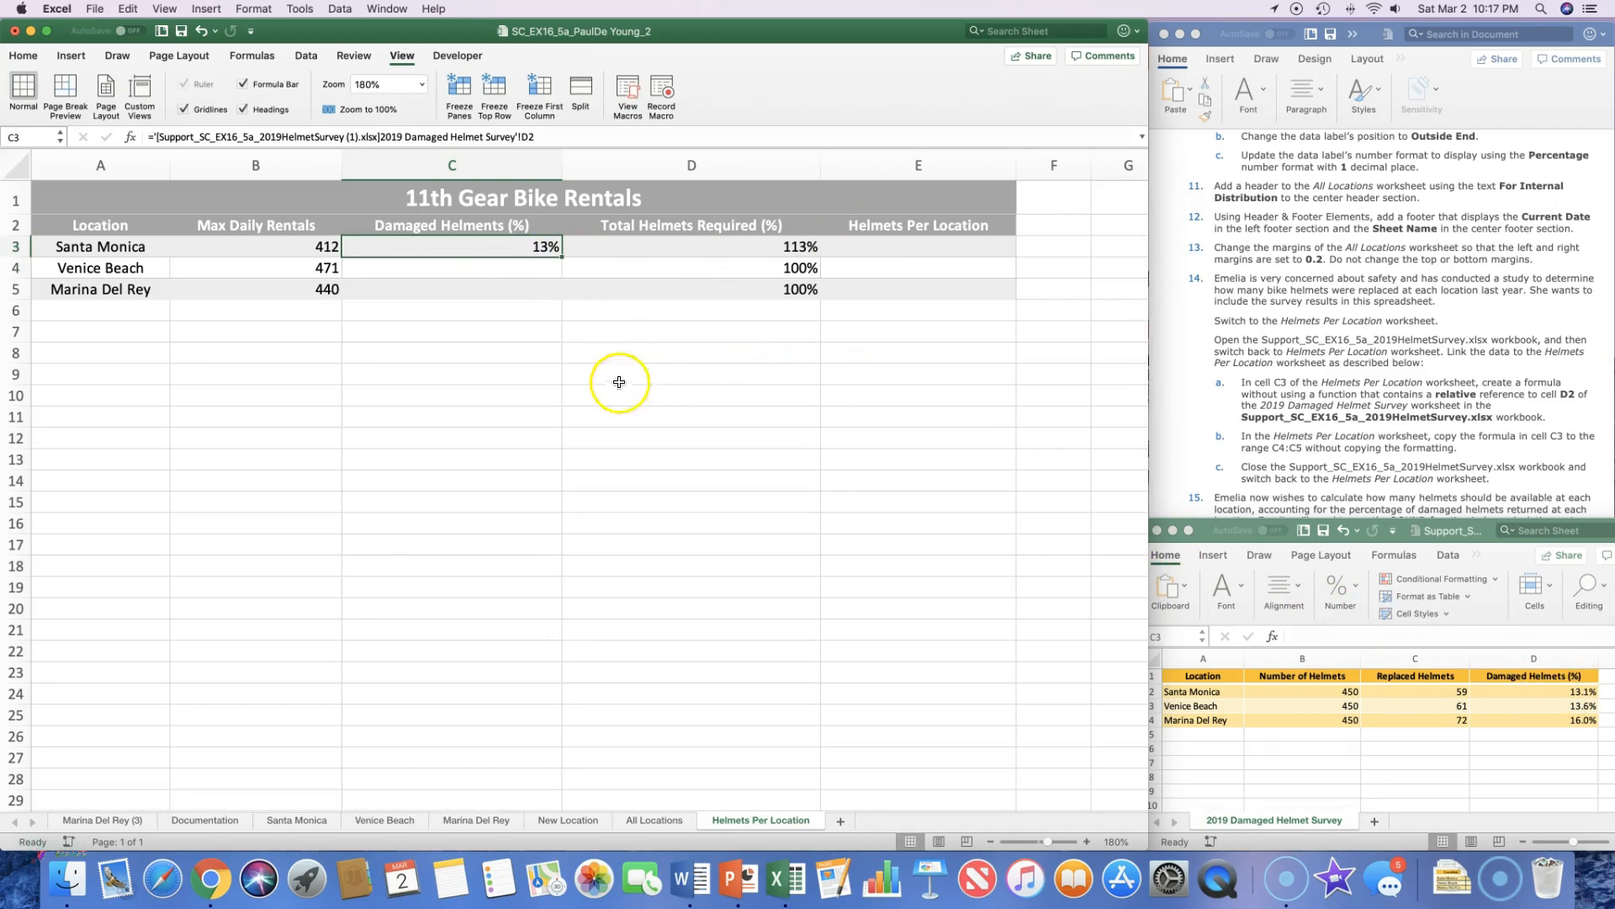
{"action": "left_click", "coordinate": [480, 248]}
{"action": "scroll", "coordinate": [1355, 425], "scroll_direction": "down", "scroll_amount": 3}
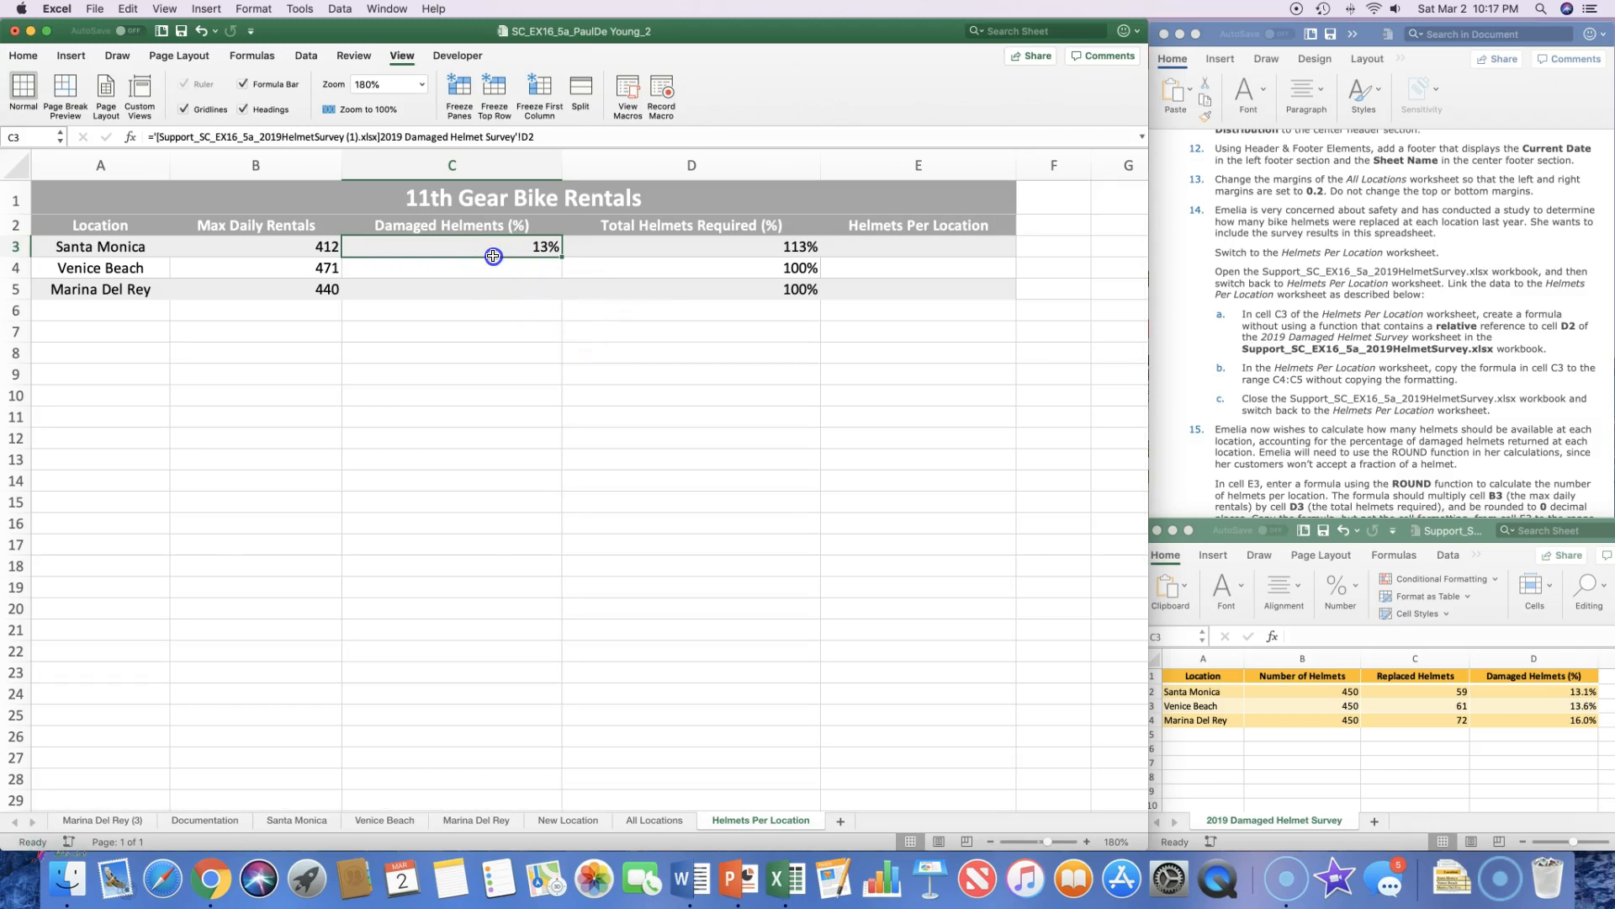
{"action": "left_click_drag", "start_coordinate": [493, 256], "coordinate": [493, 288]}
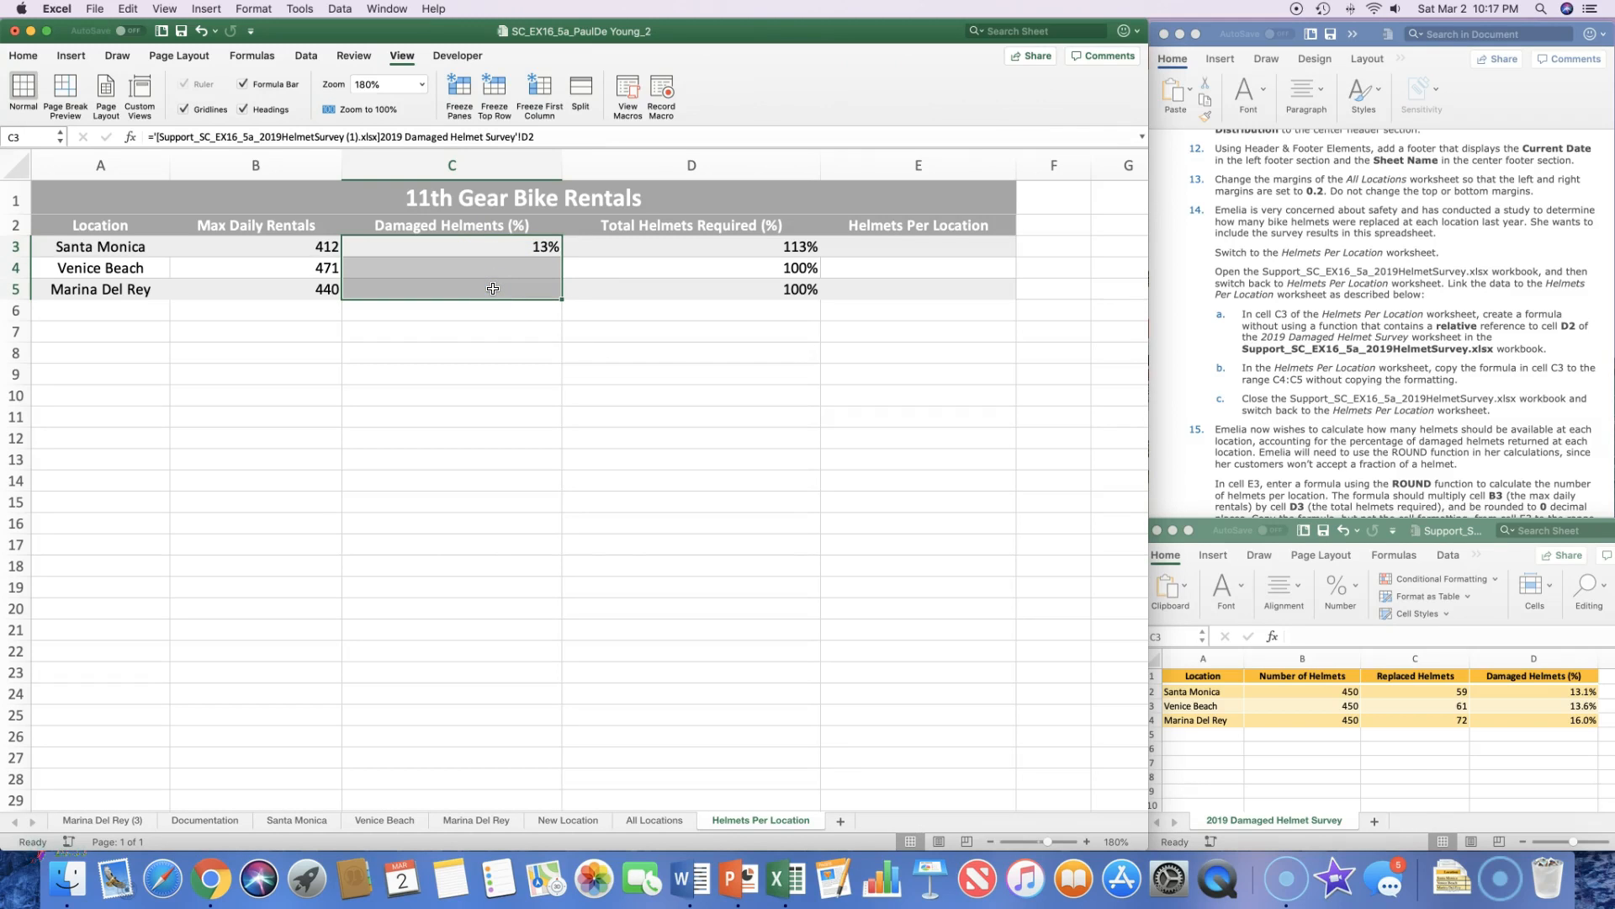
{"action": "left_click", "coordinate": [488, 265]}
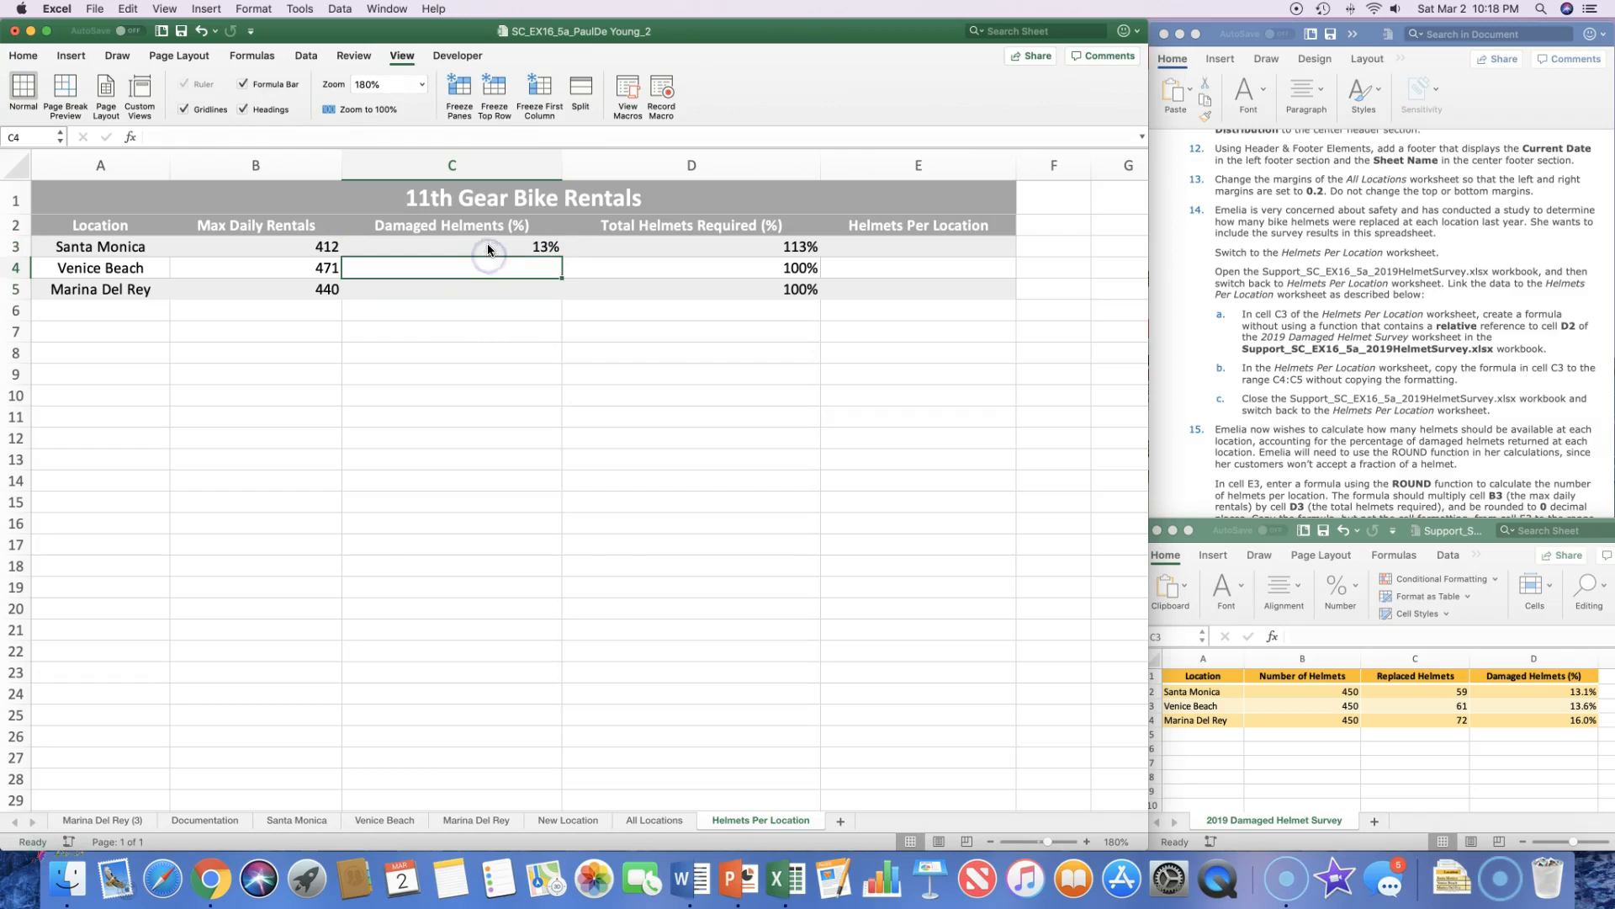
{"action": "left_click", "coordinate": [488, 250]}
{"action": "left_click_drag", "start_coordinate": [562, 257], "coordinate": [561, 290]}
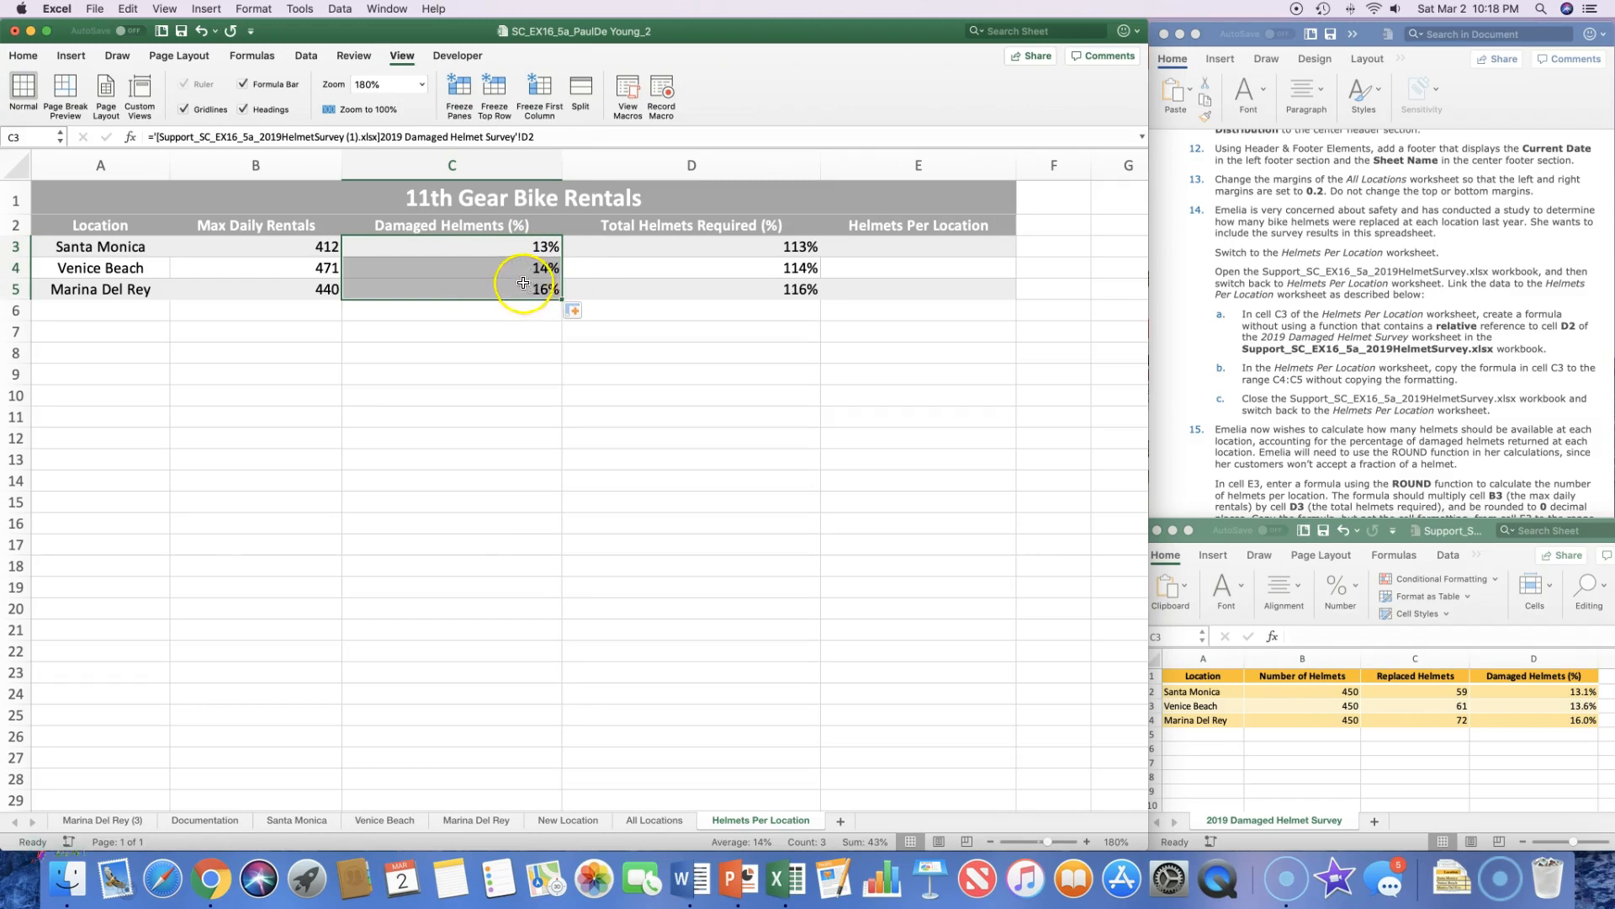
{"action": "left_click", "coordinate": [475, 271]}
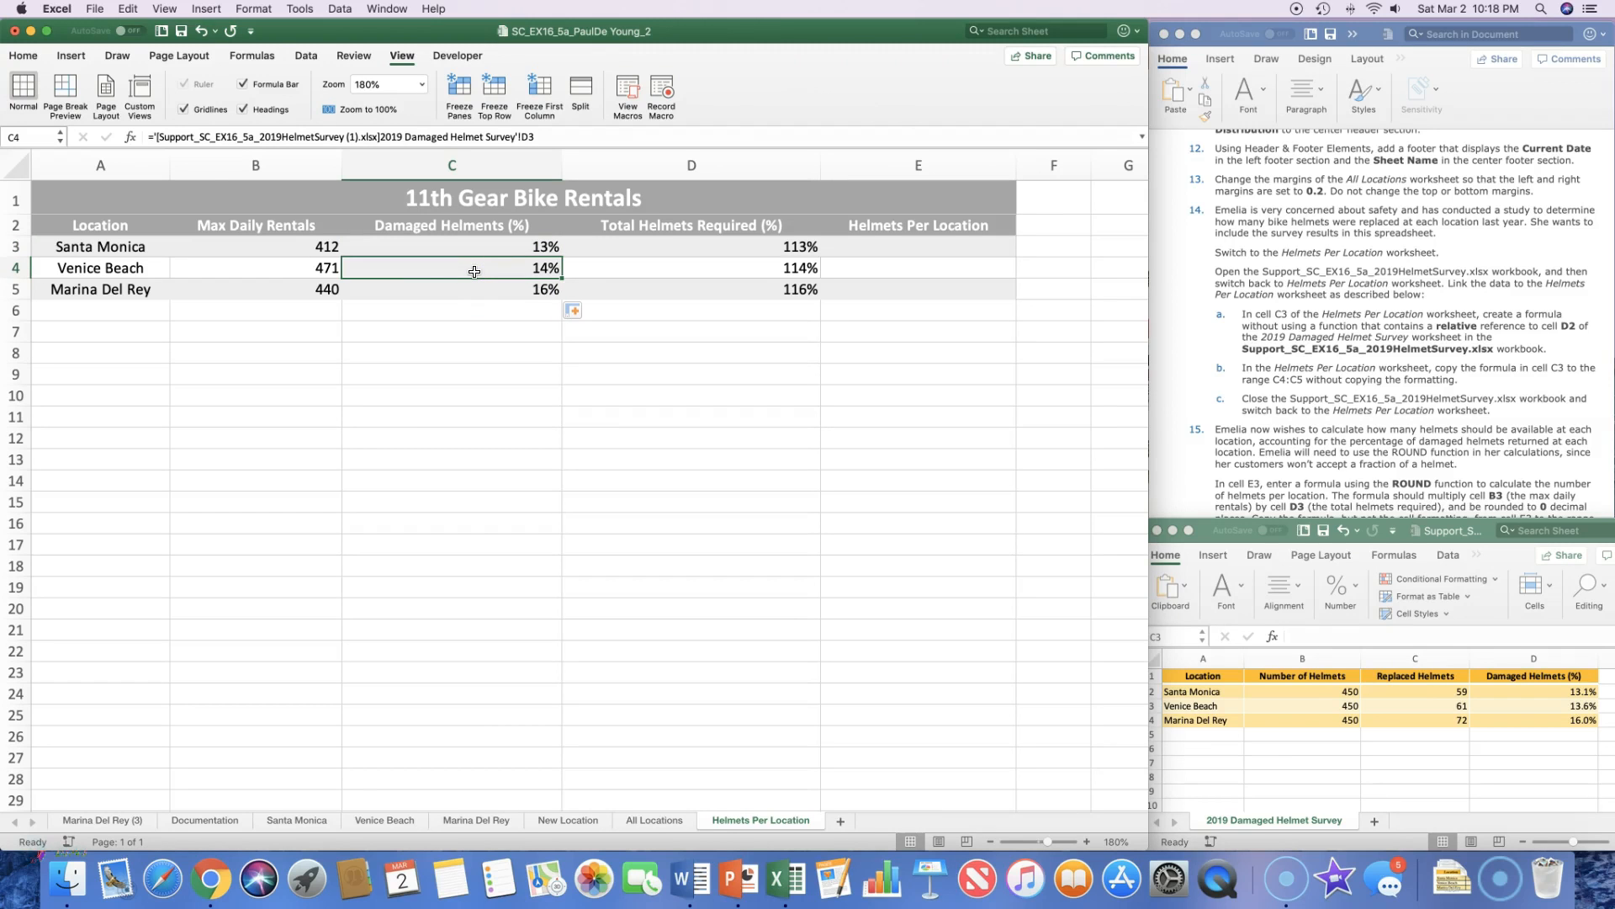
{"action": "left_click", "coordinate": [201, 32]}
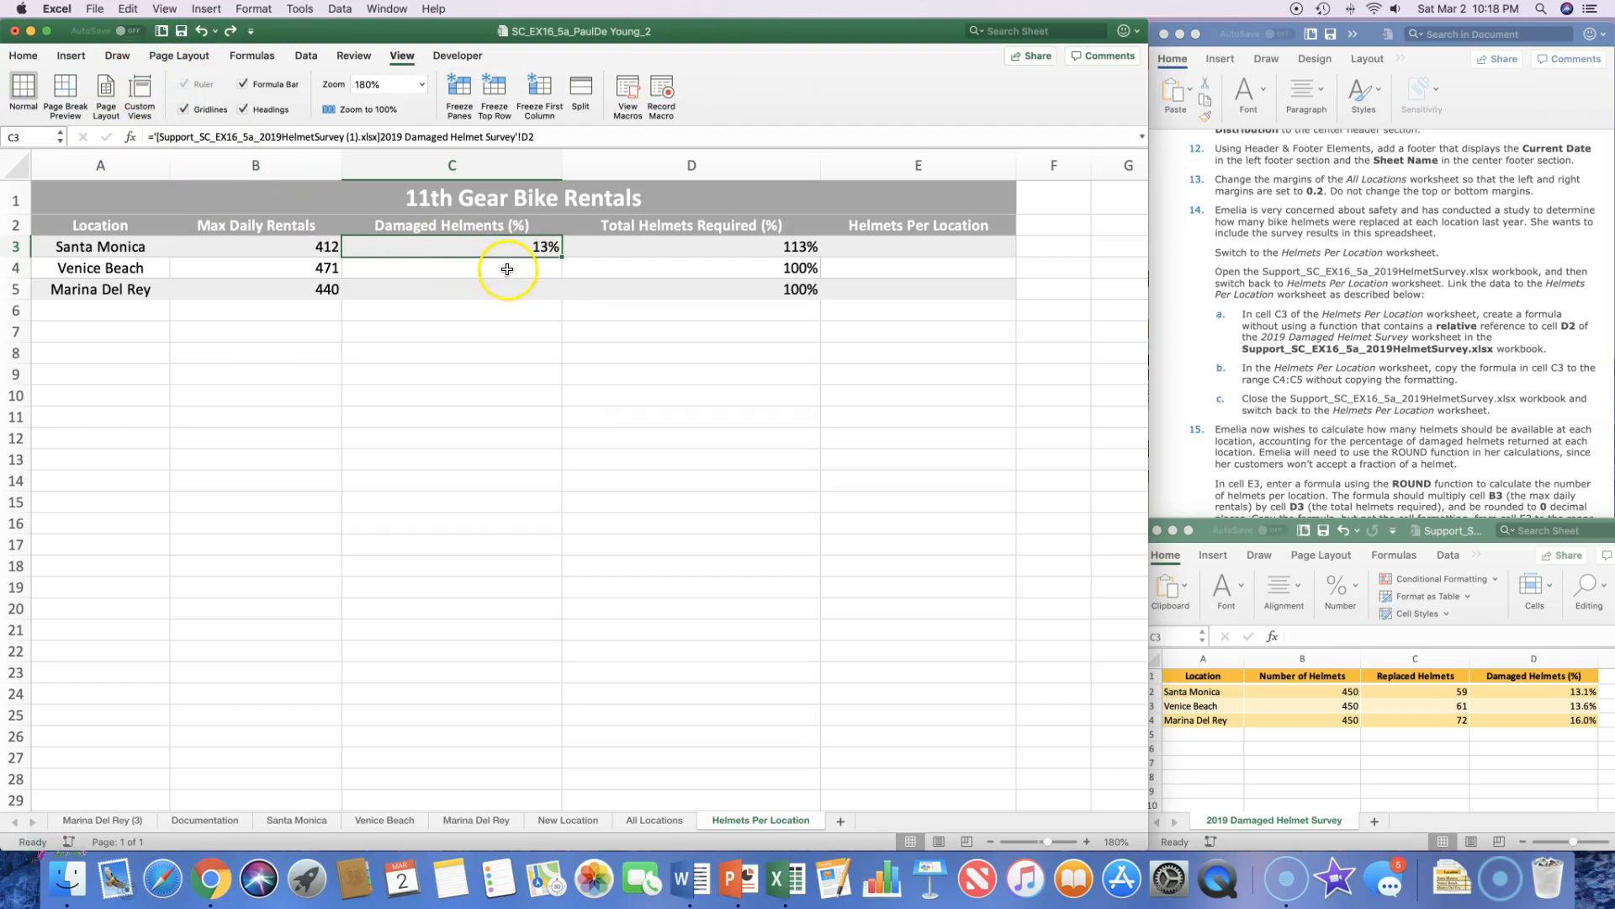
Copy the formula in C3 to C4:C5 by pasting formulas only, without the cell formatting, and end the copy mode
{"action": "left_click", "coordinate": [31, 59]}
{"action": "left_click", "coordinate": [56, 96]}
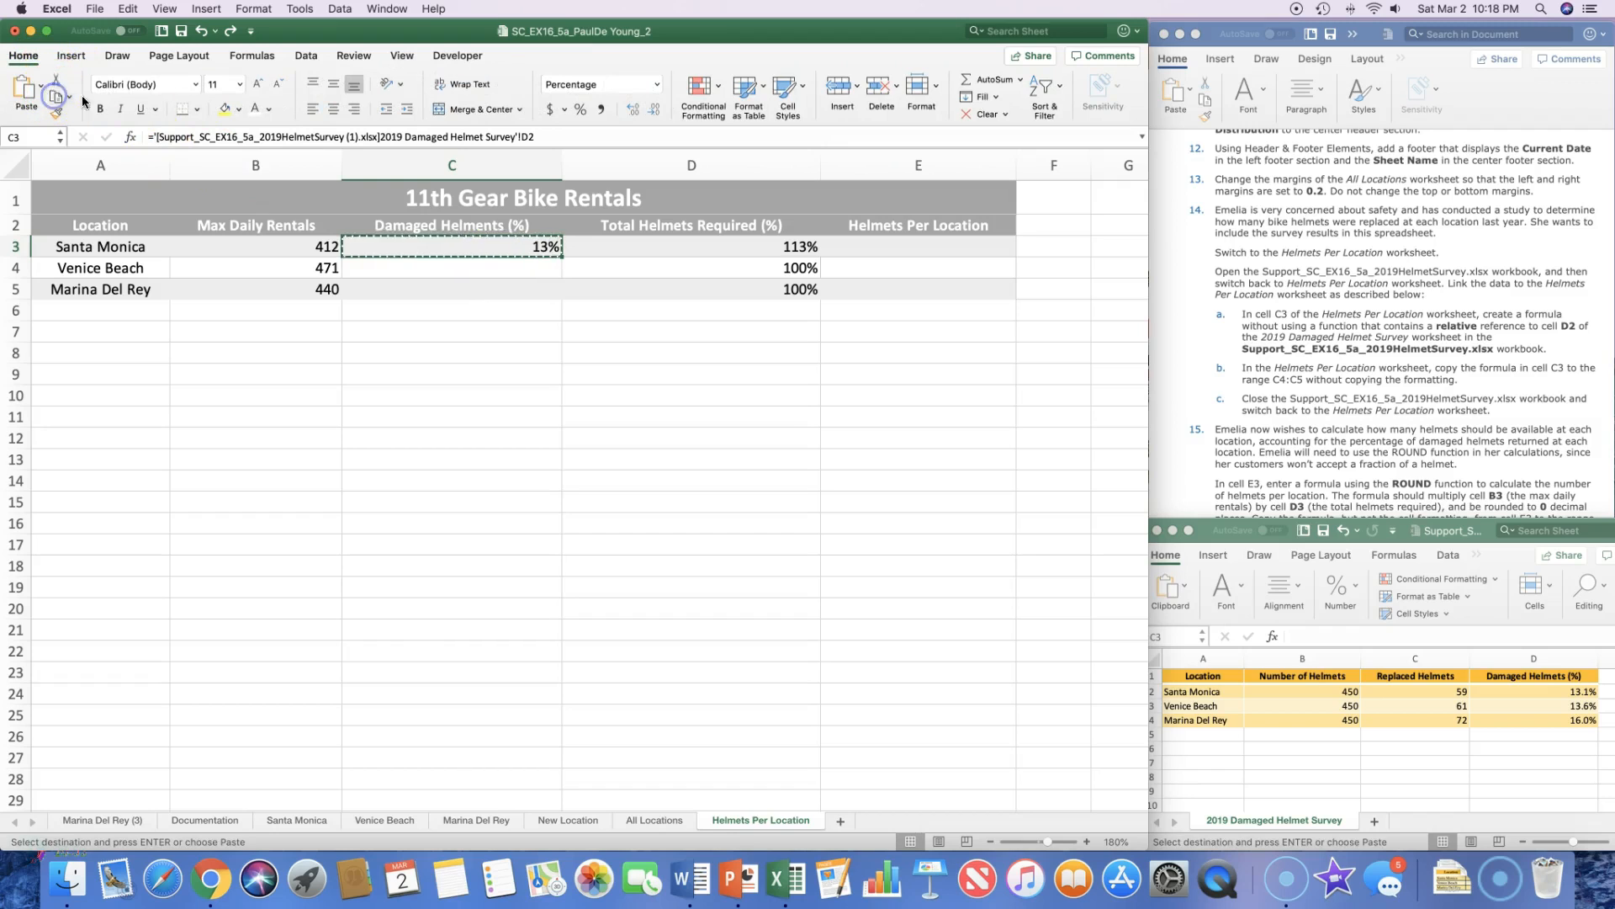
{"action": "left_click", "coordinate": [422, 270]}
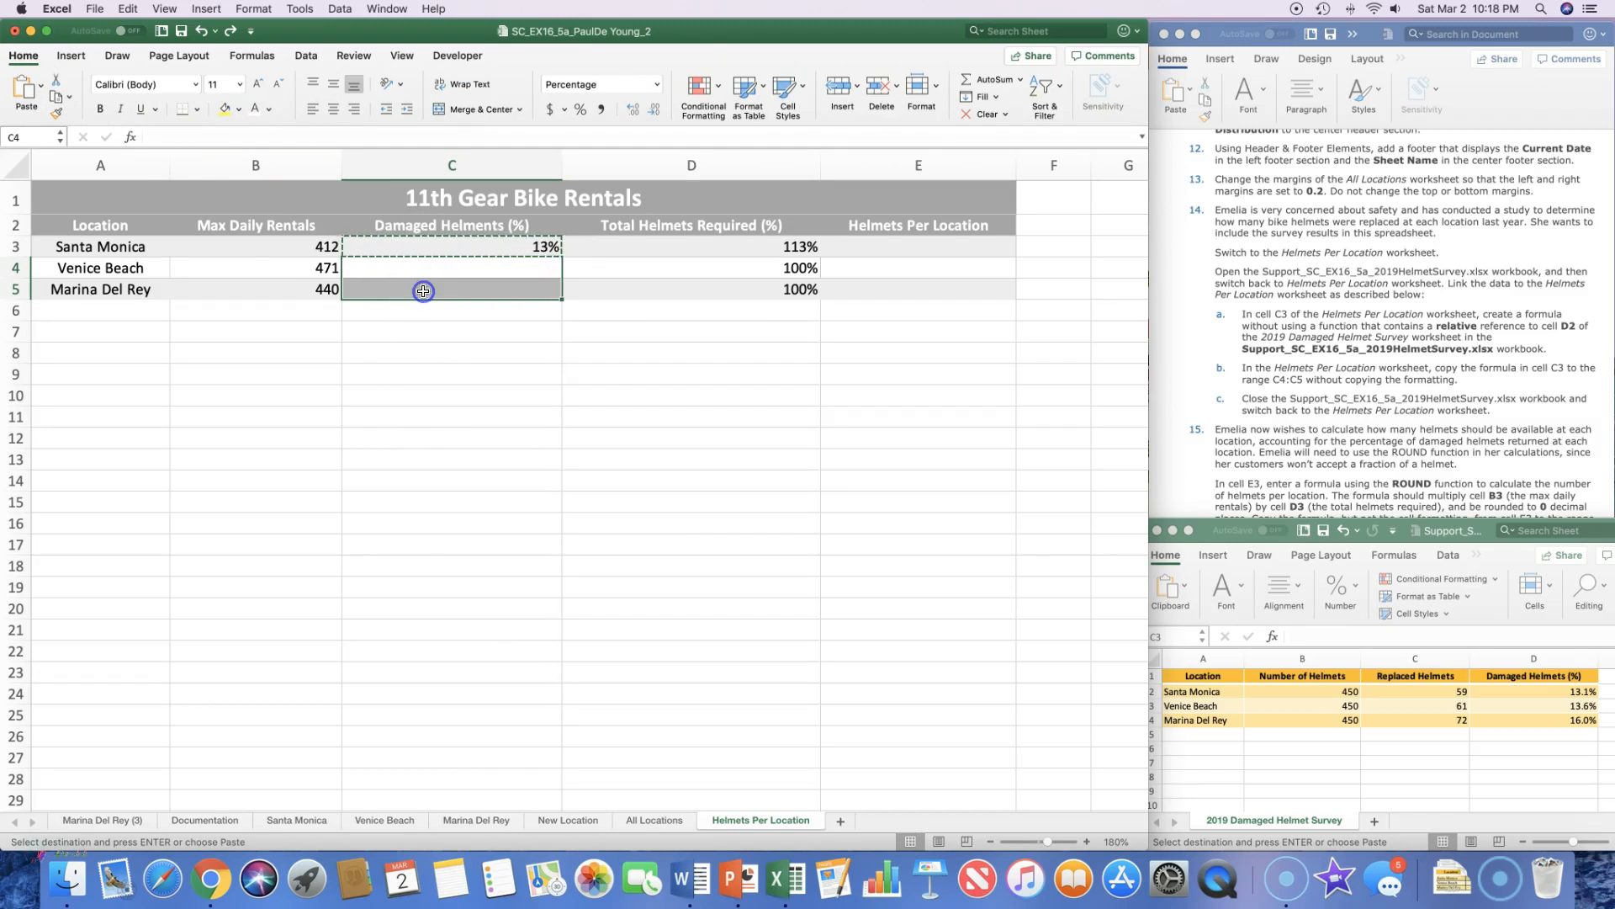
{"action": "left_click", "coordinate": [41, 89]}
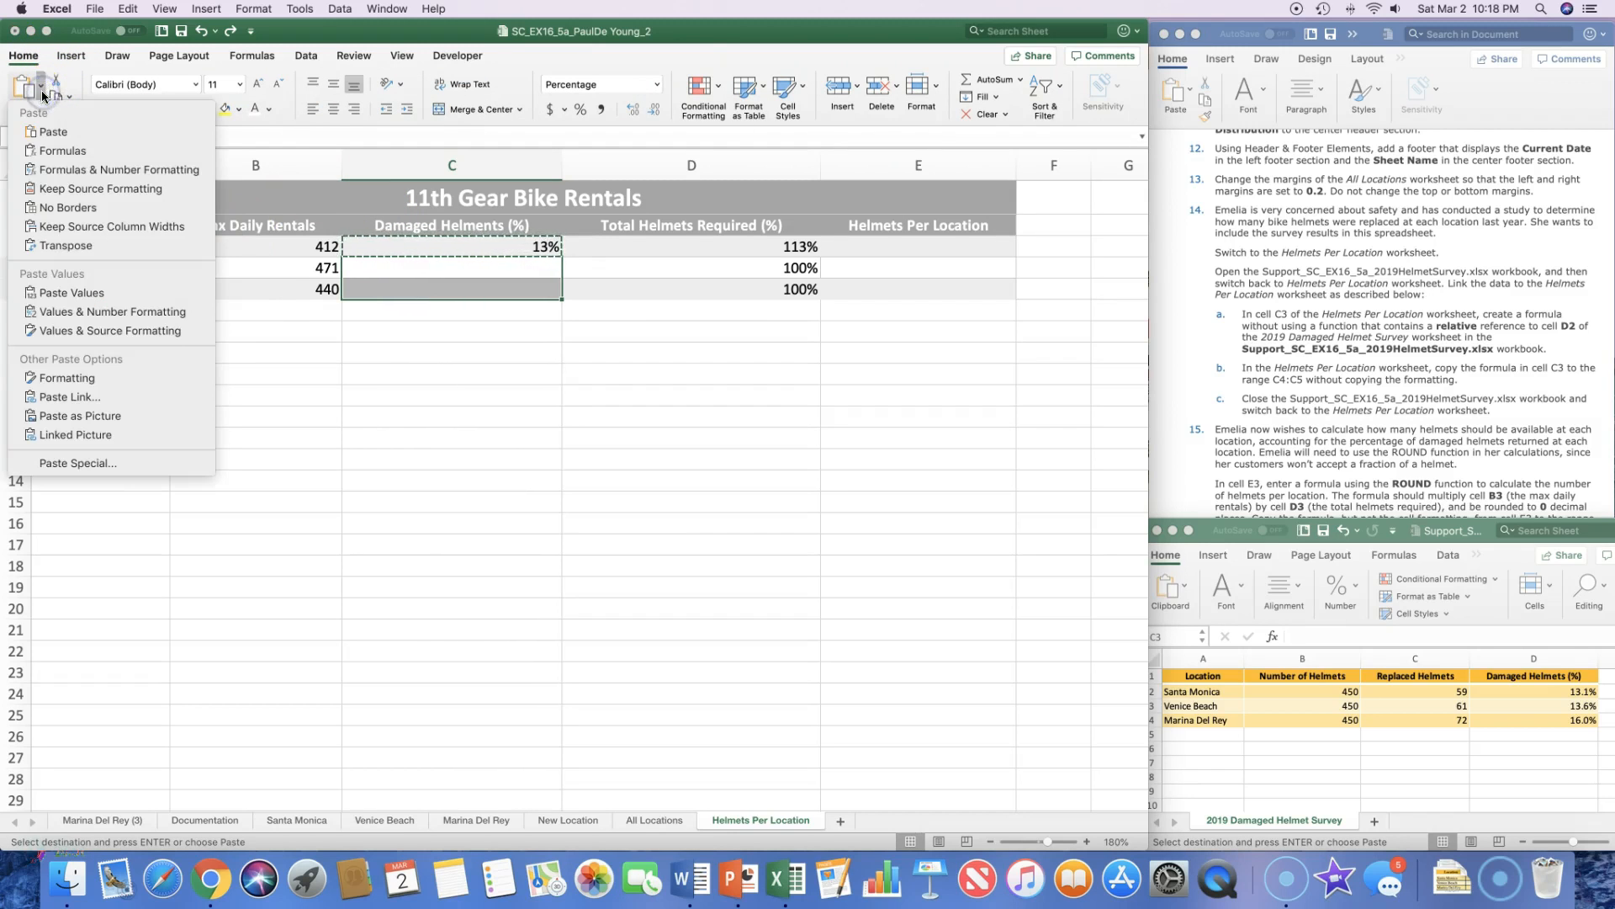
{"action": "left_click", "coordinate": [63, 152]}
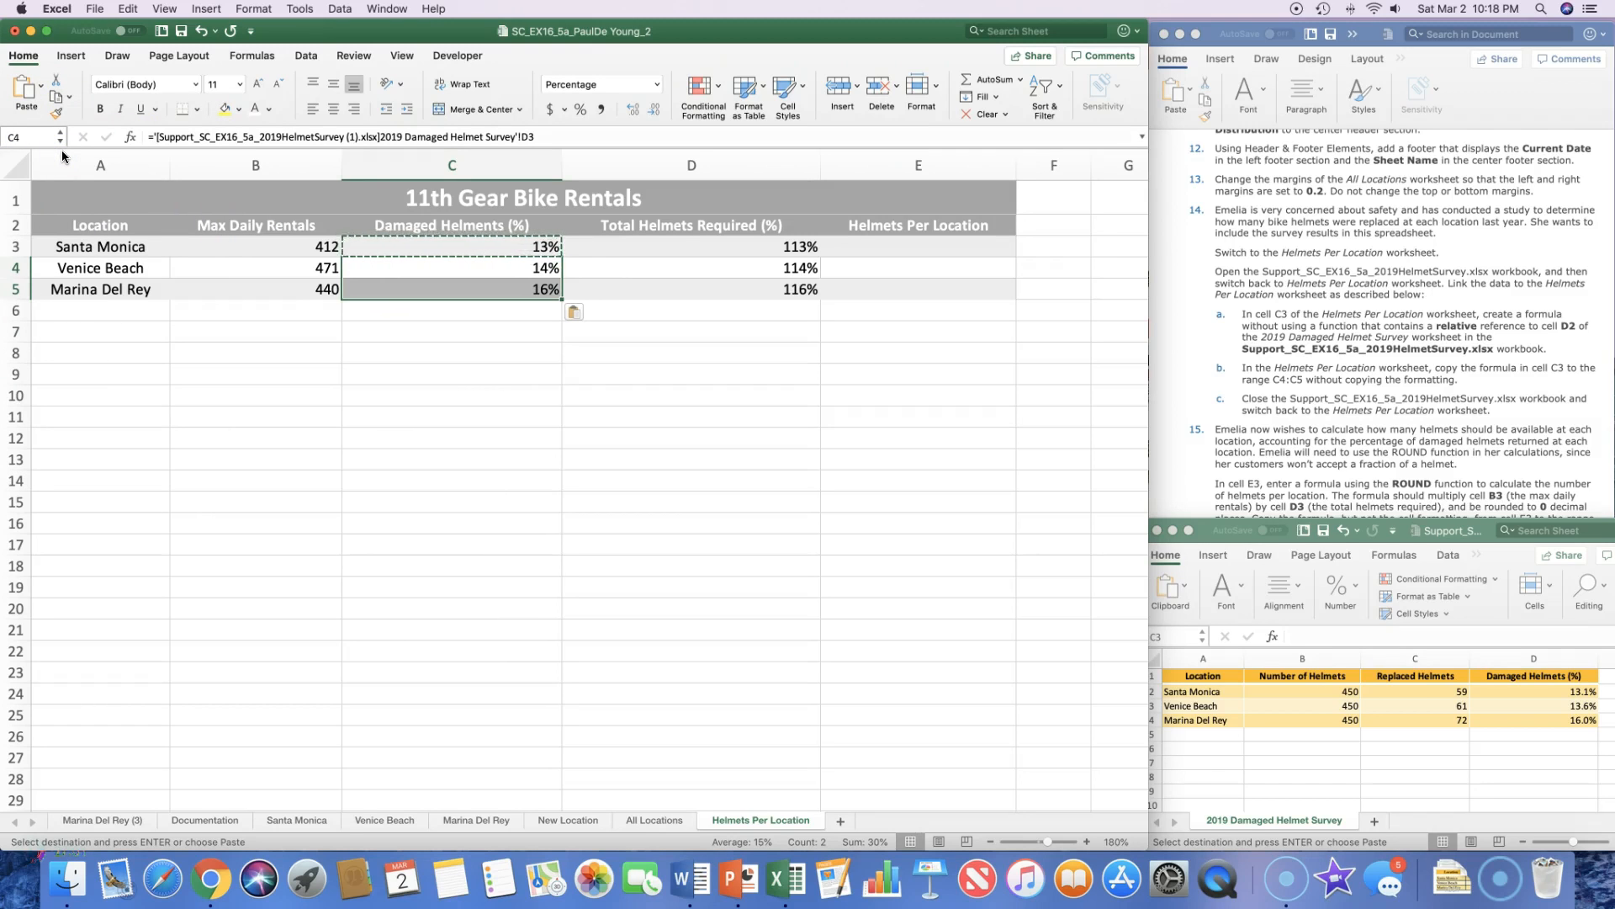
{"action": "left_click", "coordinate": [18, 112]}
{"action": "left_click", "coordinate": [23, 841]}
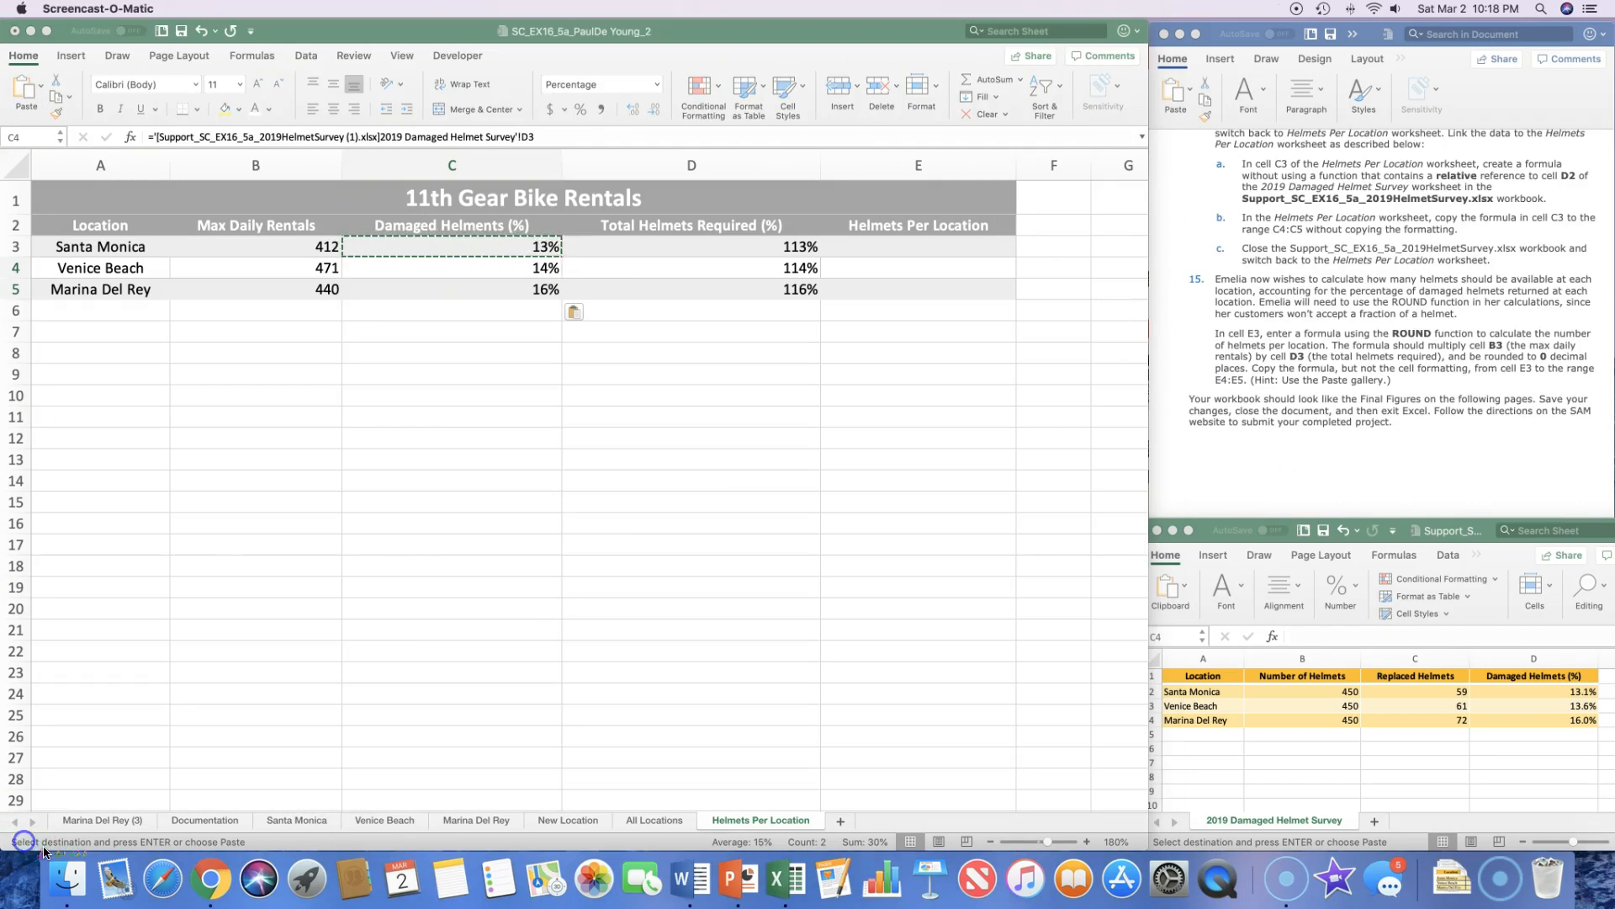
{"action": "left_click", "coordinate": [397, 432]}
{"action": "key", "text": "Escape"}
{"action": "left_click", "coordinate": [533, 410]}
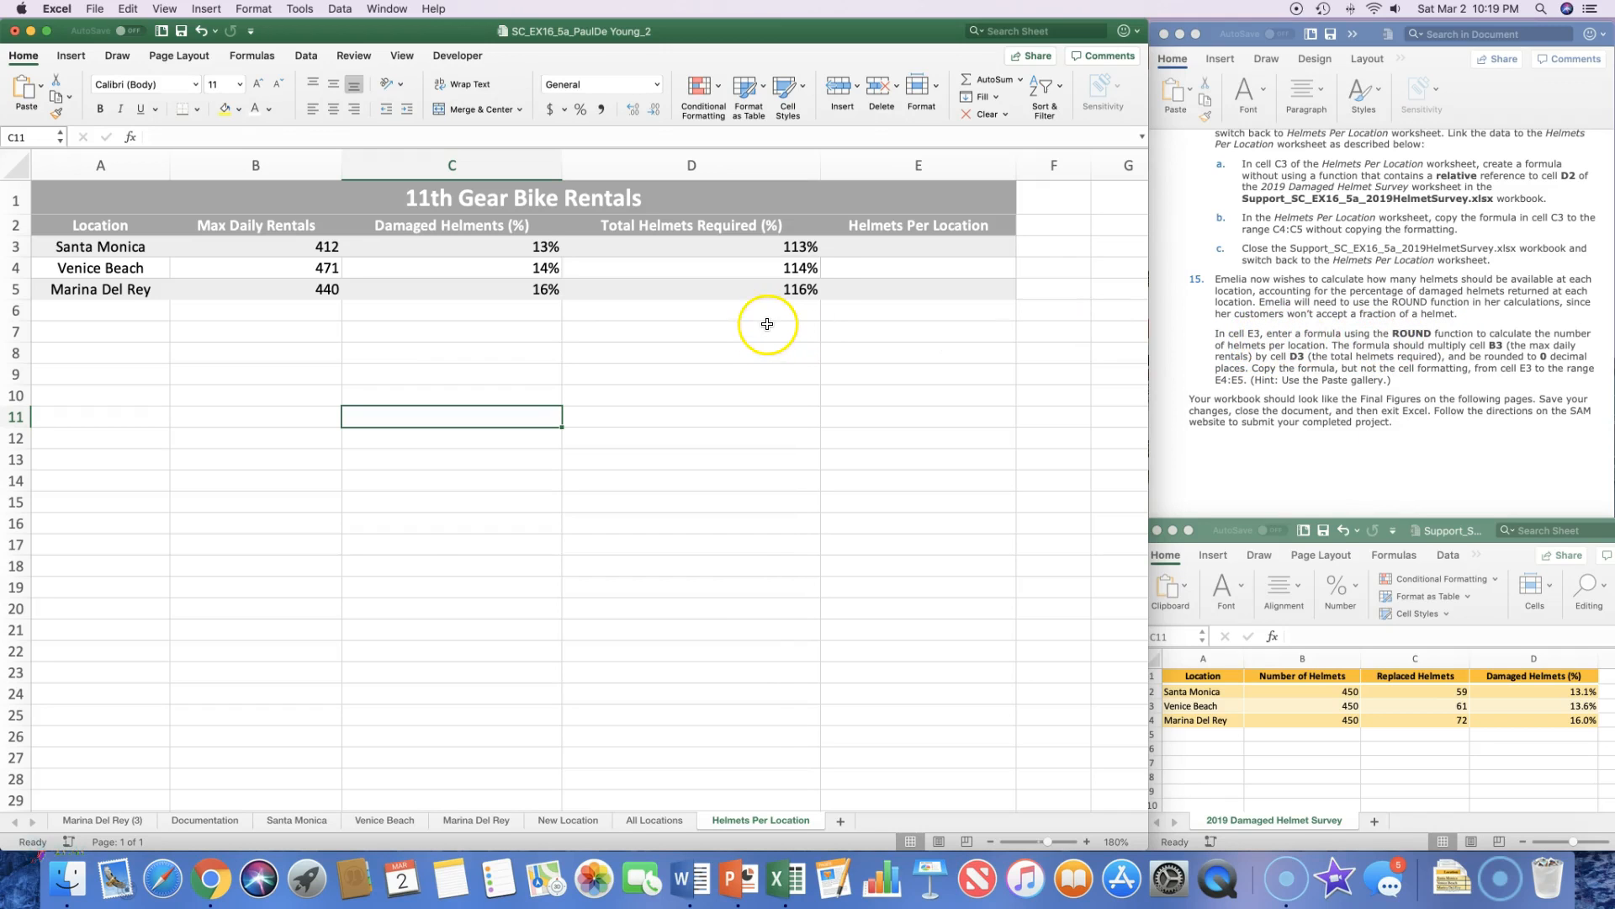
Enter the formula =B3*D3 in cell E3 to calculate Santa Monica's helmets per location
{"action": "left_click", "coordinate": [889, 248]}
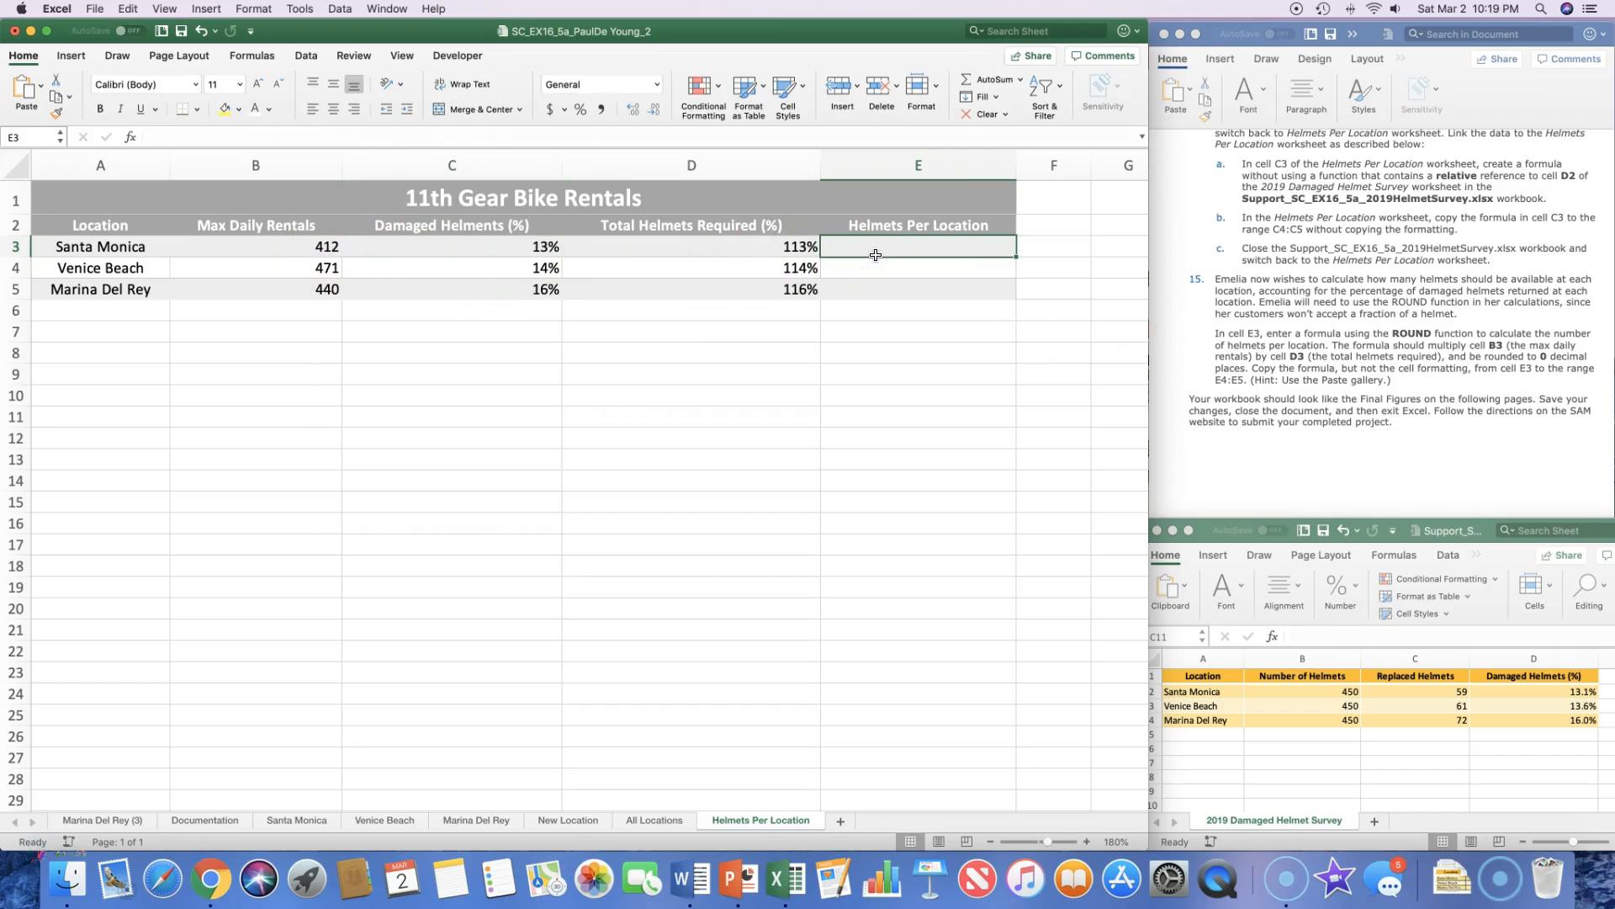
{"action": "type", "text": "=b"}
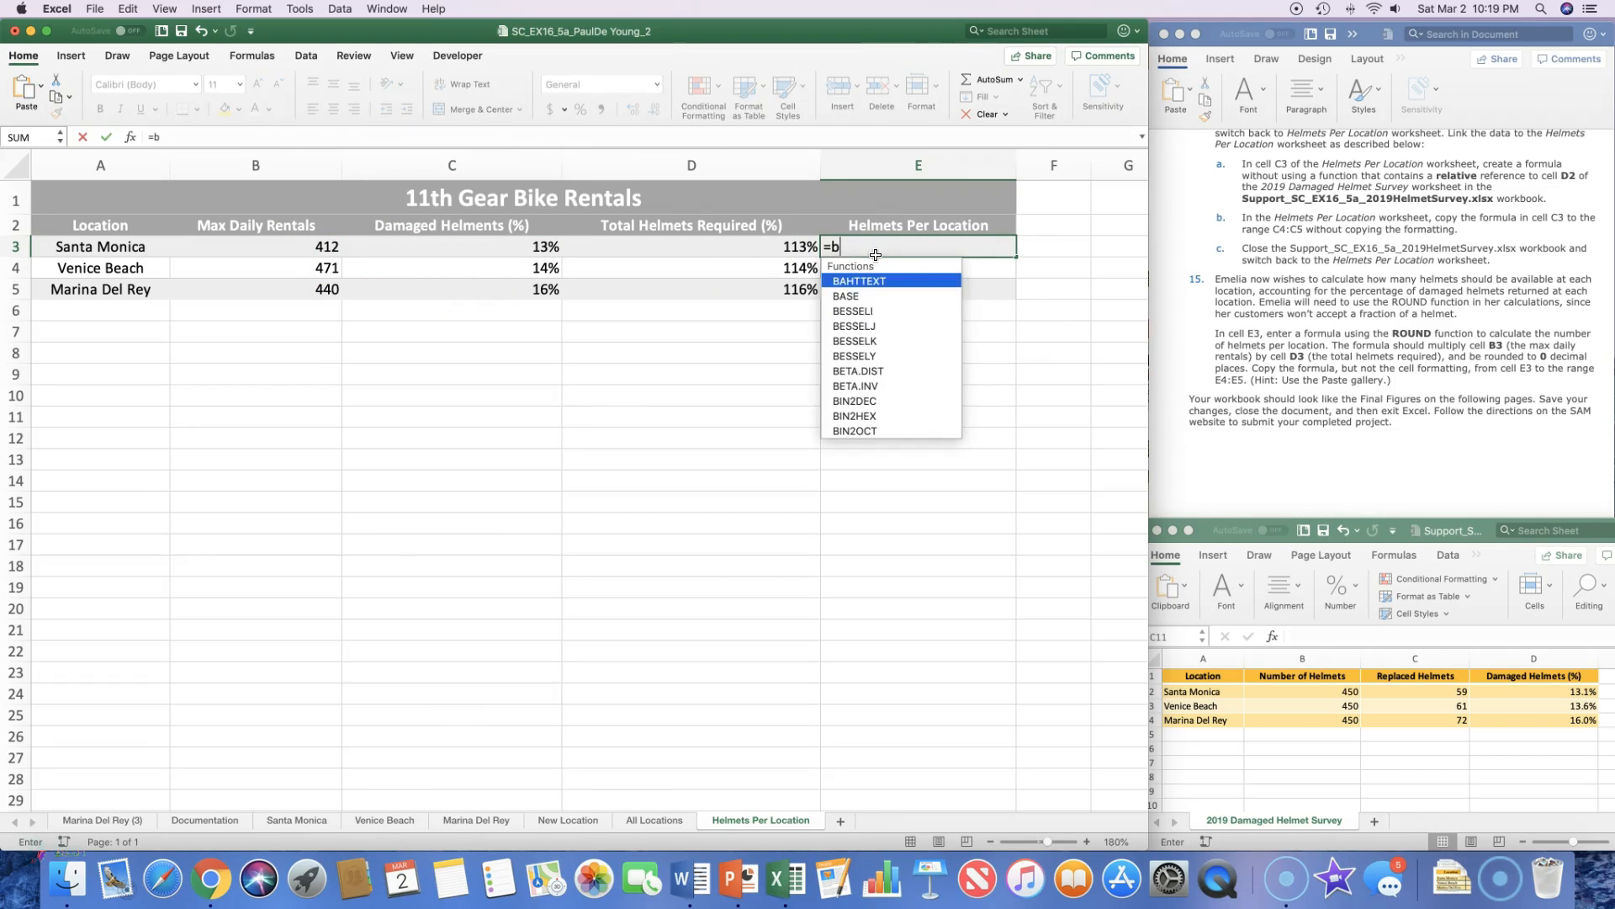
{"action": "type", "text": "3*"}
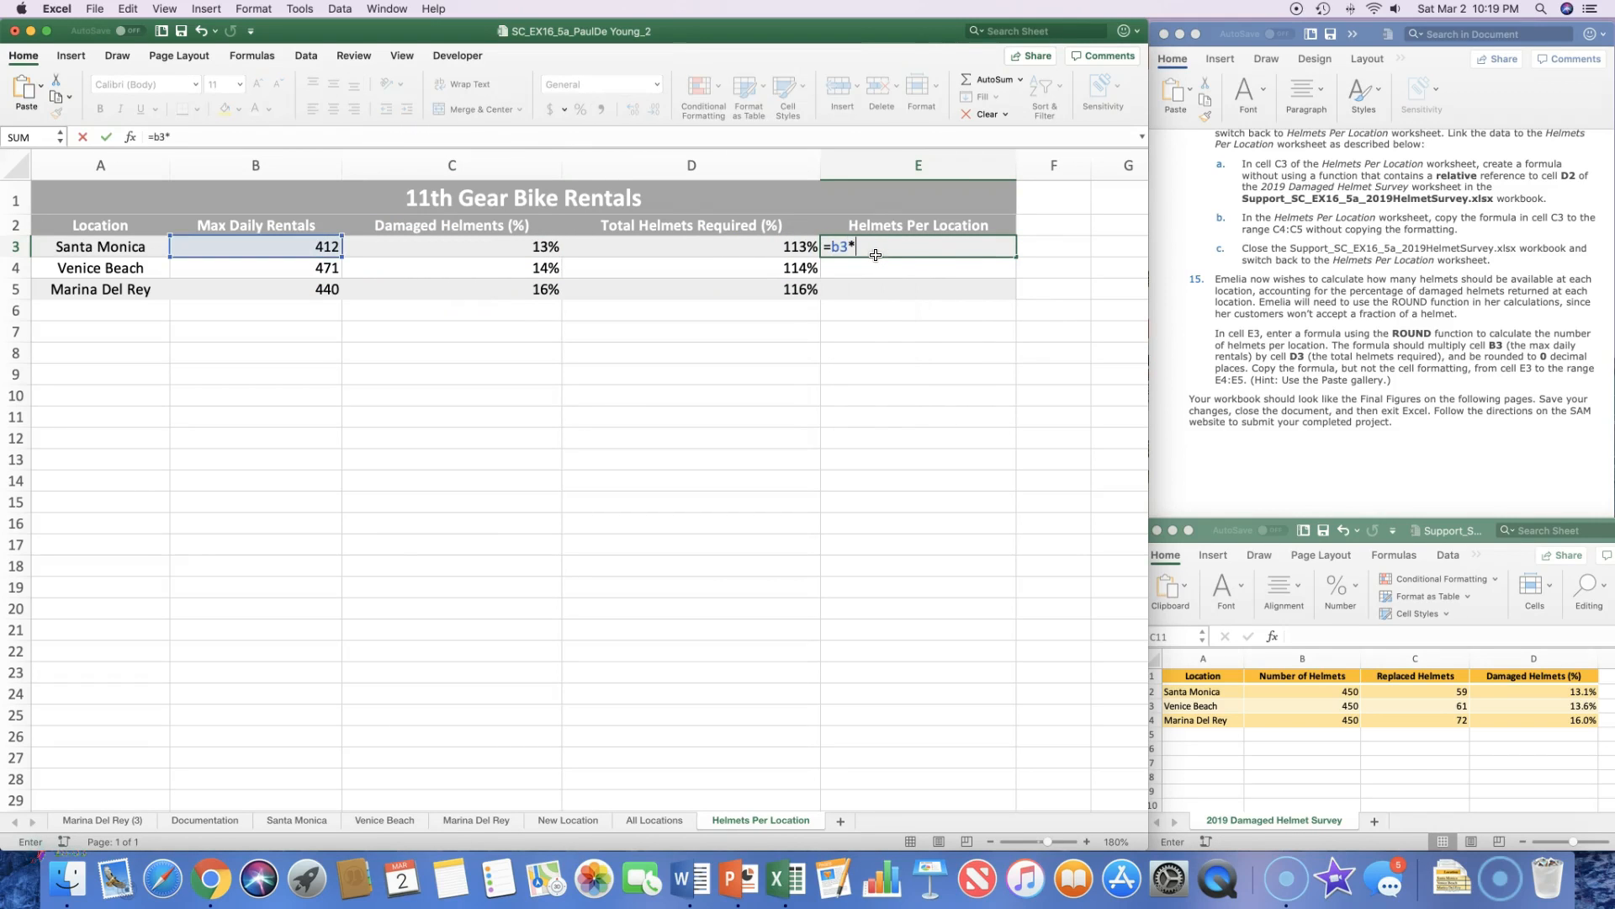
{"action": "type", "text": "d3"}
{"action": "key", "text": "Return"}
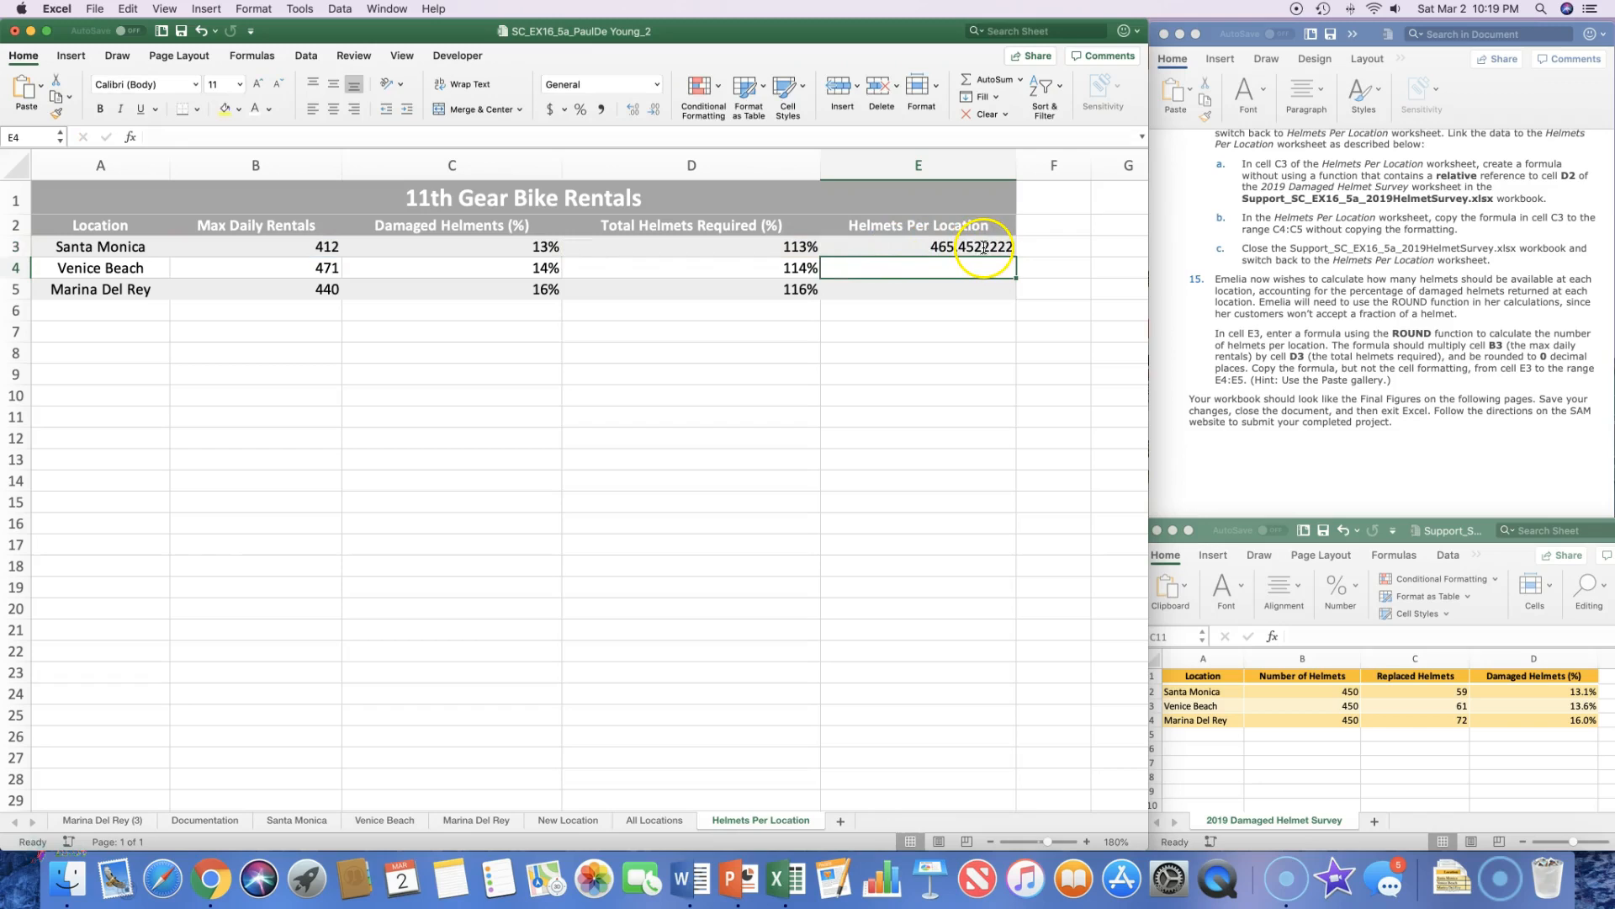
Wrap the E3 formula in the ROUND function with 0 decimal places, making it =ROUND(B3*D3,0)
{"action": "left_click", "coordinate": [964, 246]}
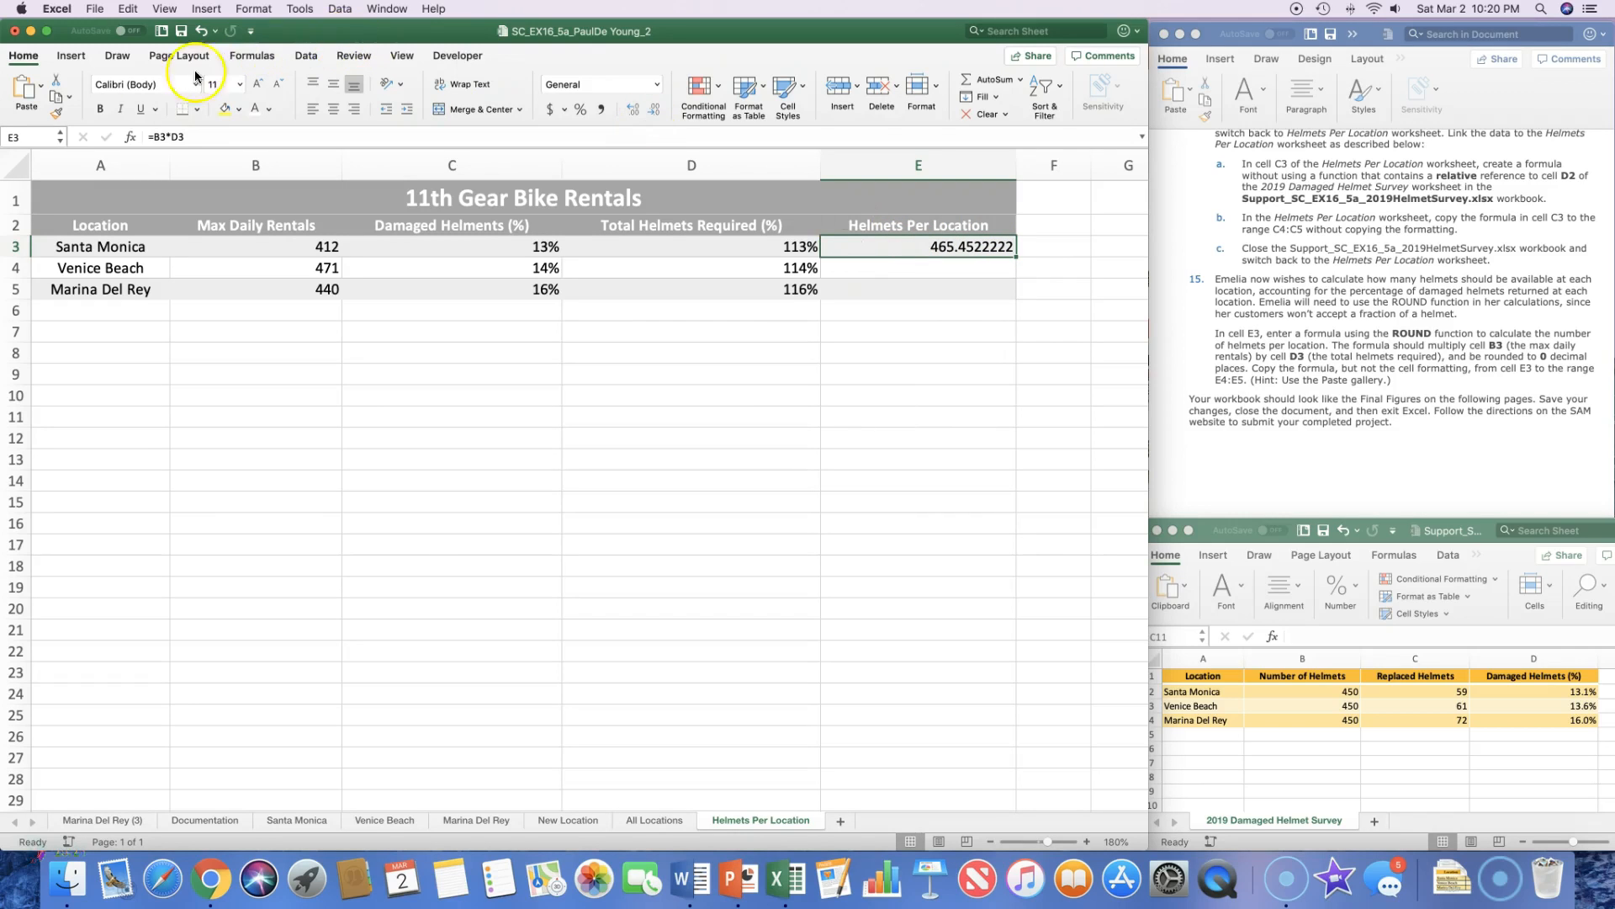
{"action": "left_click", "coordinate": [154, 135]}
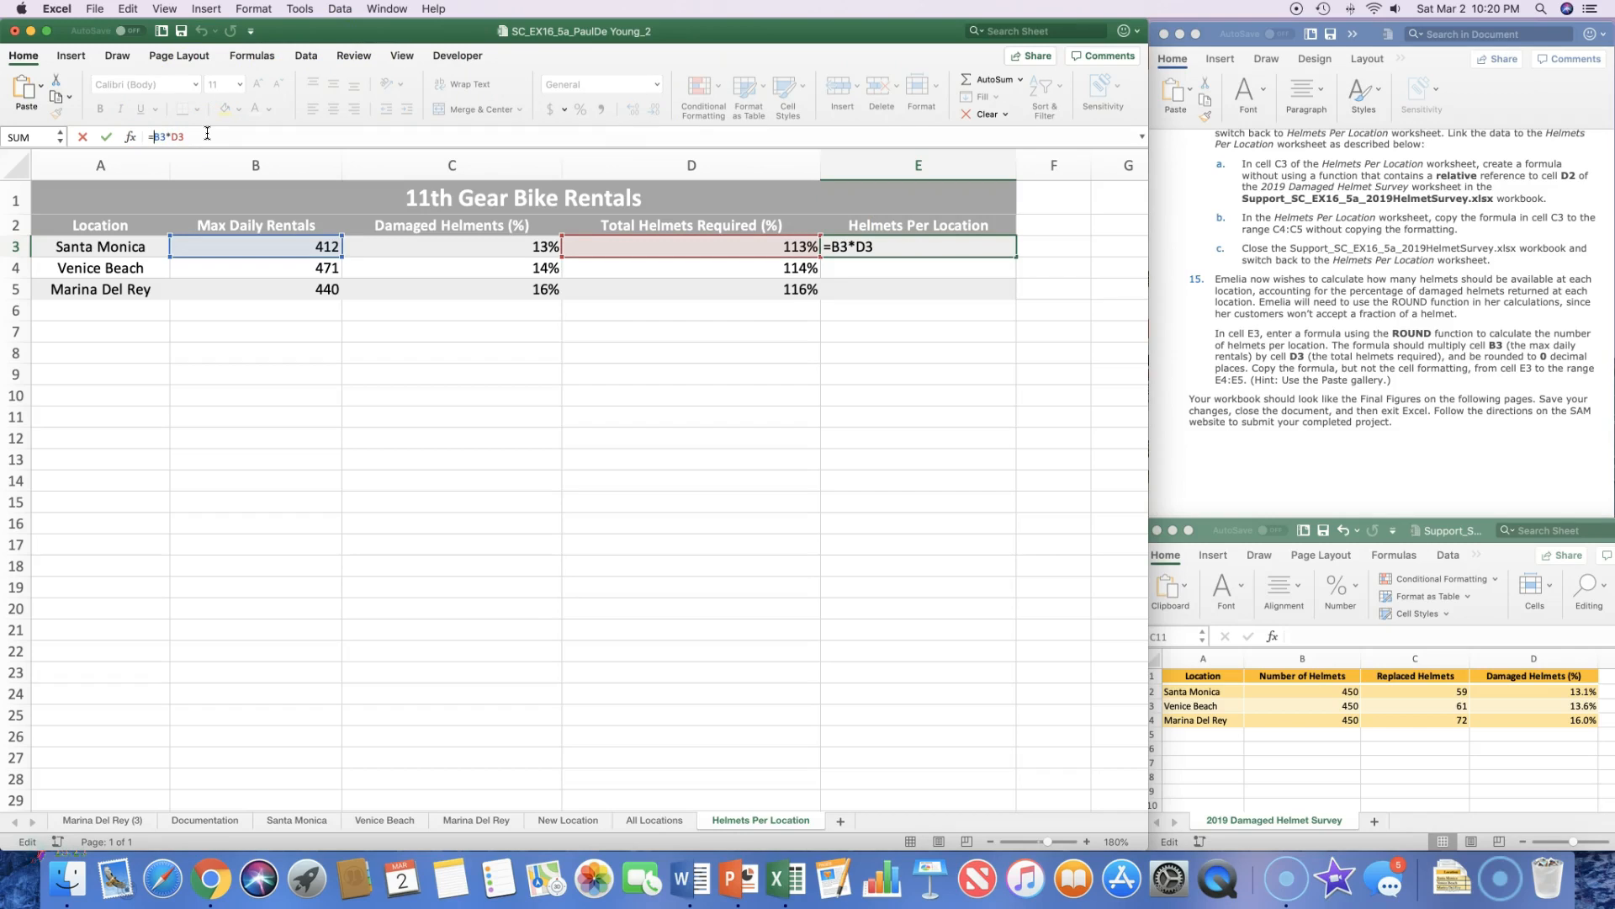
{"action": "type", "text": "round"}
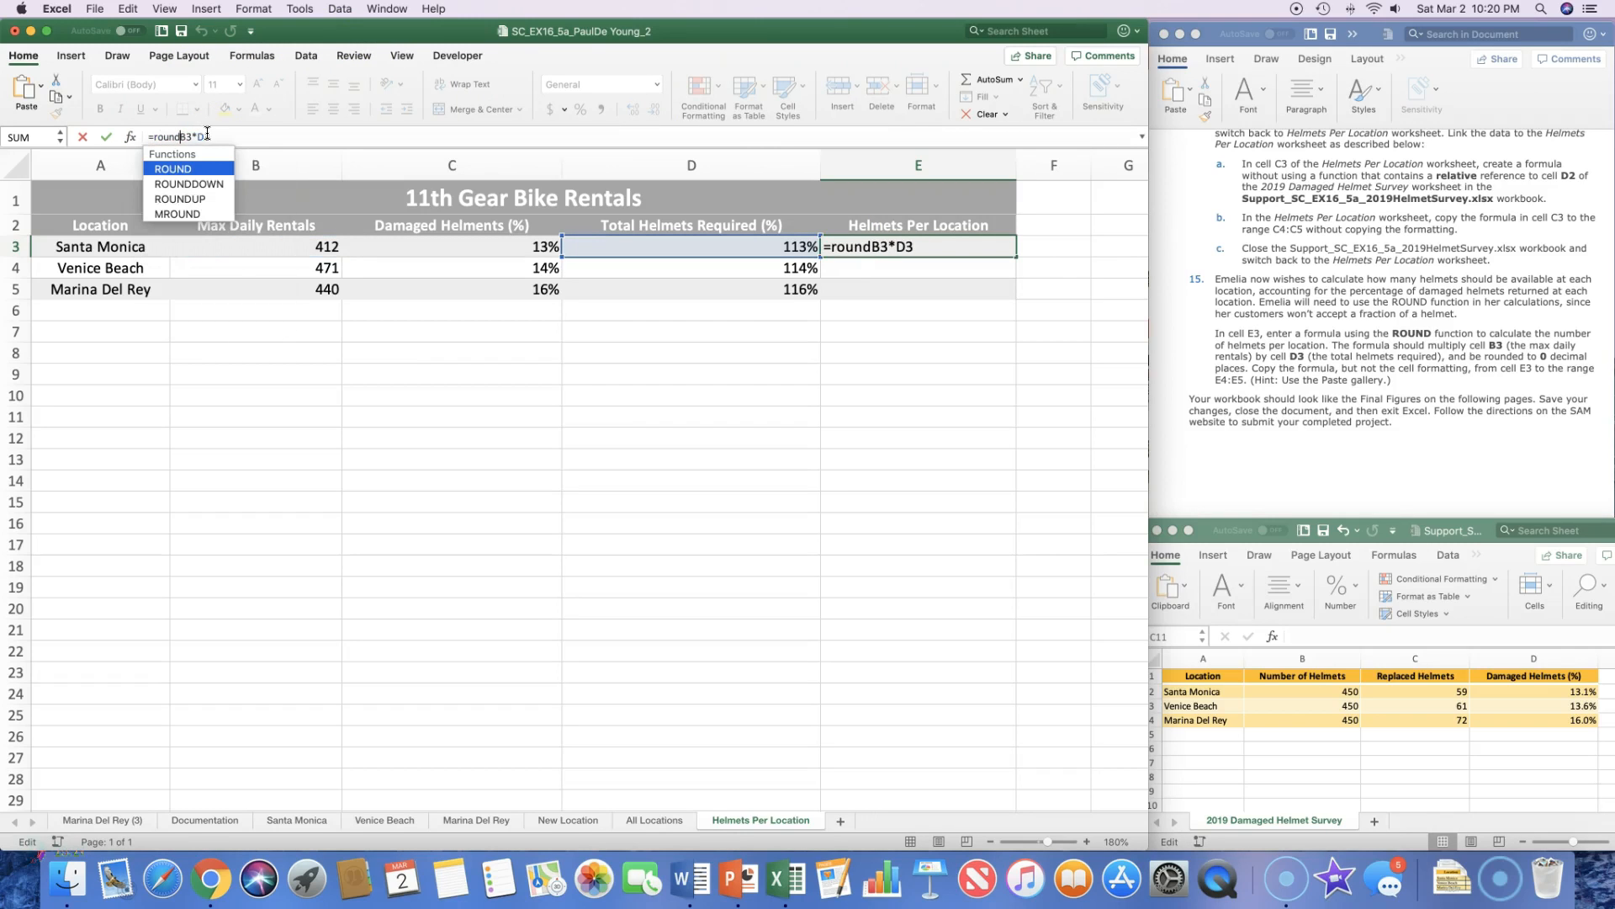
{"action": "type", "text": "("}
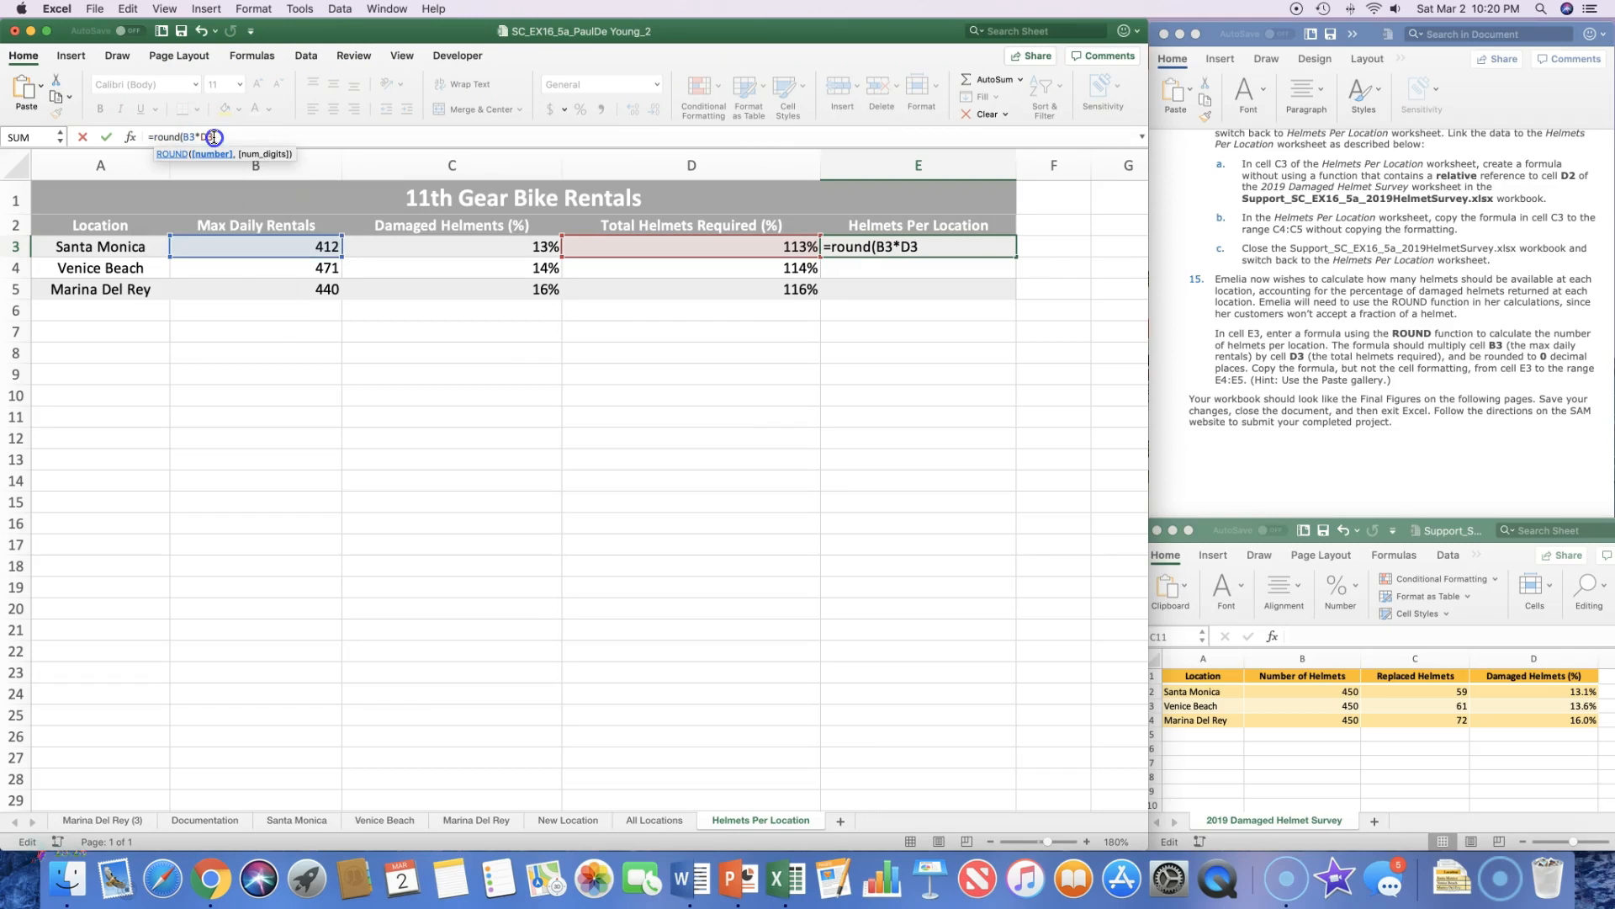
{"action": "left_click", "coordinate": [243, 135]}
{"action": "type", "text": ",0)"}
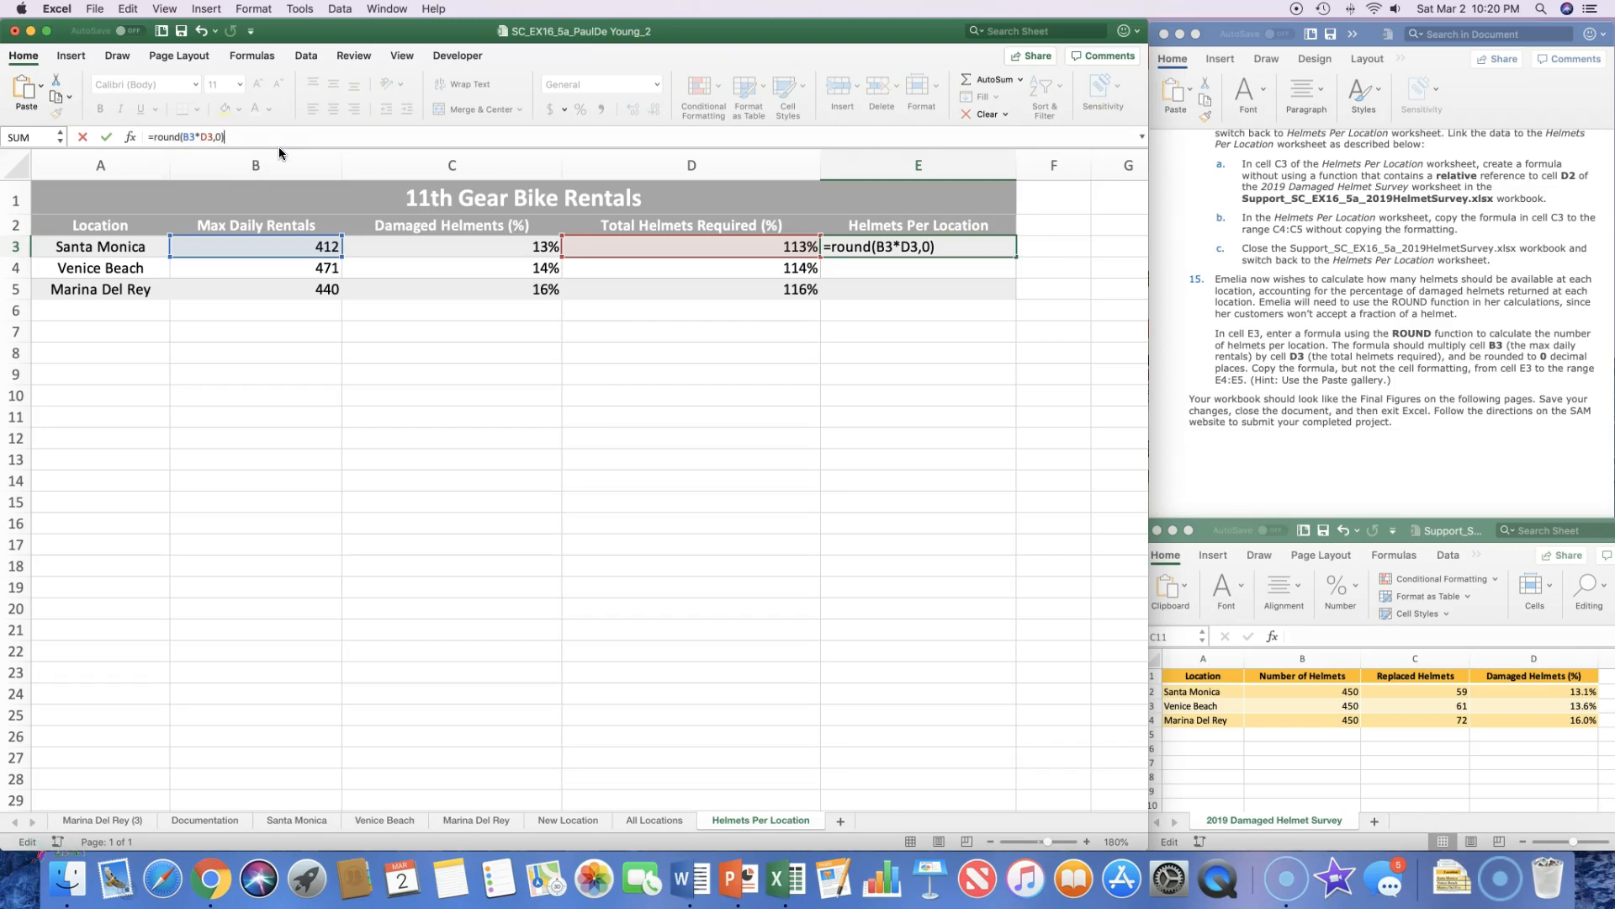
{"action": "key", "text": "Return"}
Copy the E3 formula to E4:E5 by pasting formulas only, without the cell formatting, and save the workbook
{"action": "left_click", "coordinate": [854, 245]}
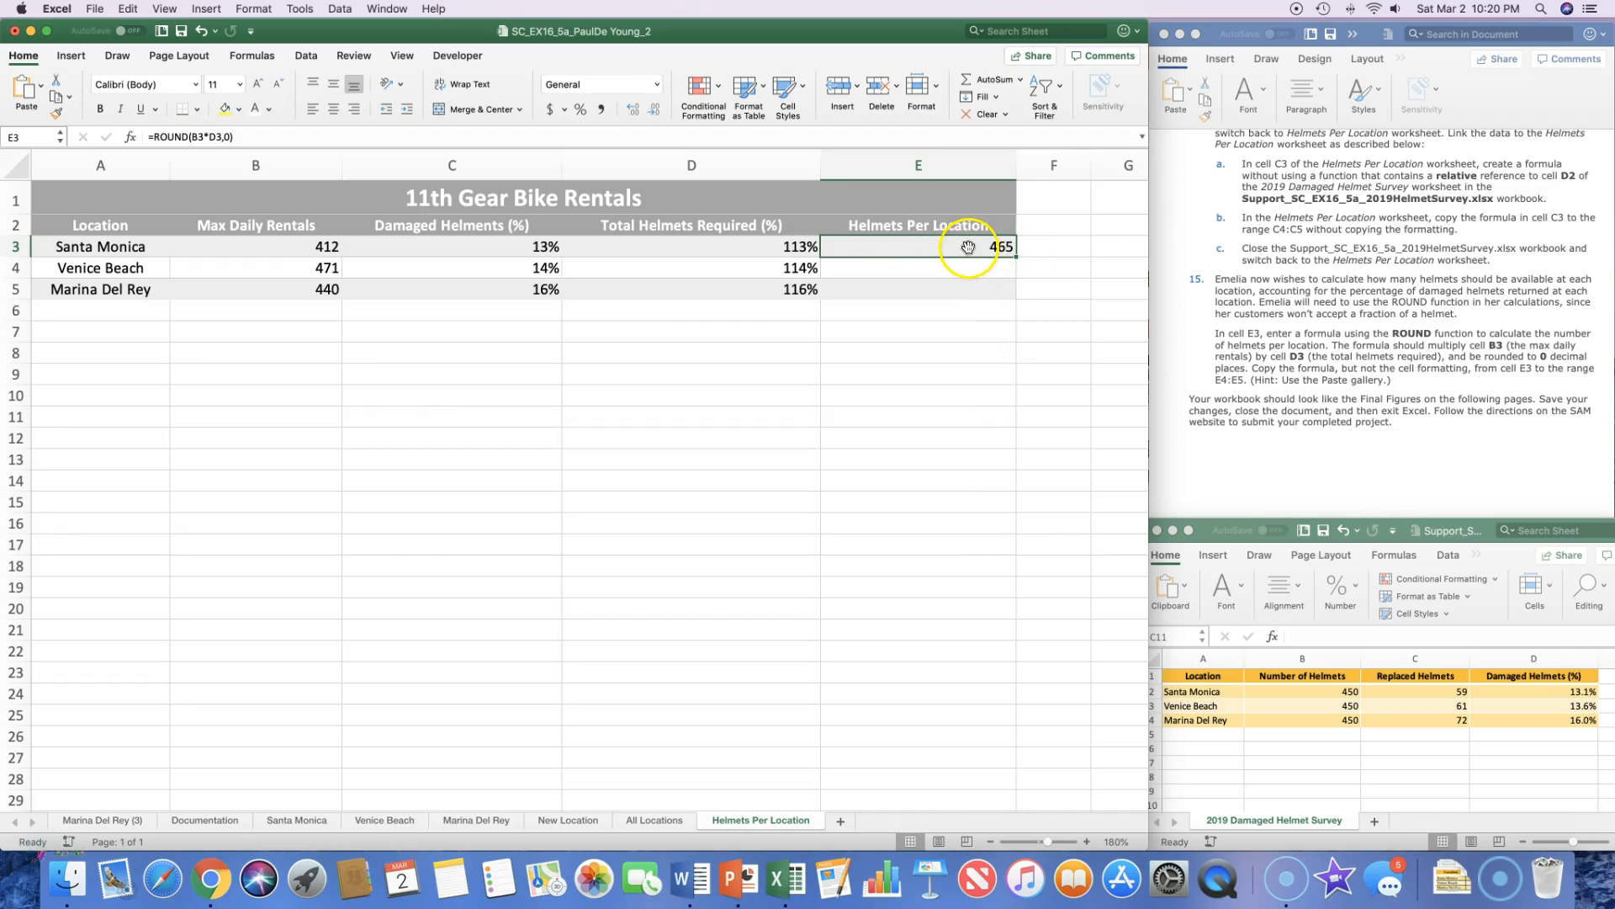
{"action": "left_click", "coordinate": [55, 97]}
{"action": "left_click", "coordinate": [990, 272]}
{"action": "left_click_drag", "start_coordinate": [990, 272], "coordinate": [991, 287]}
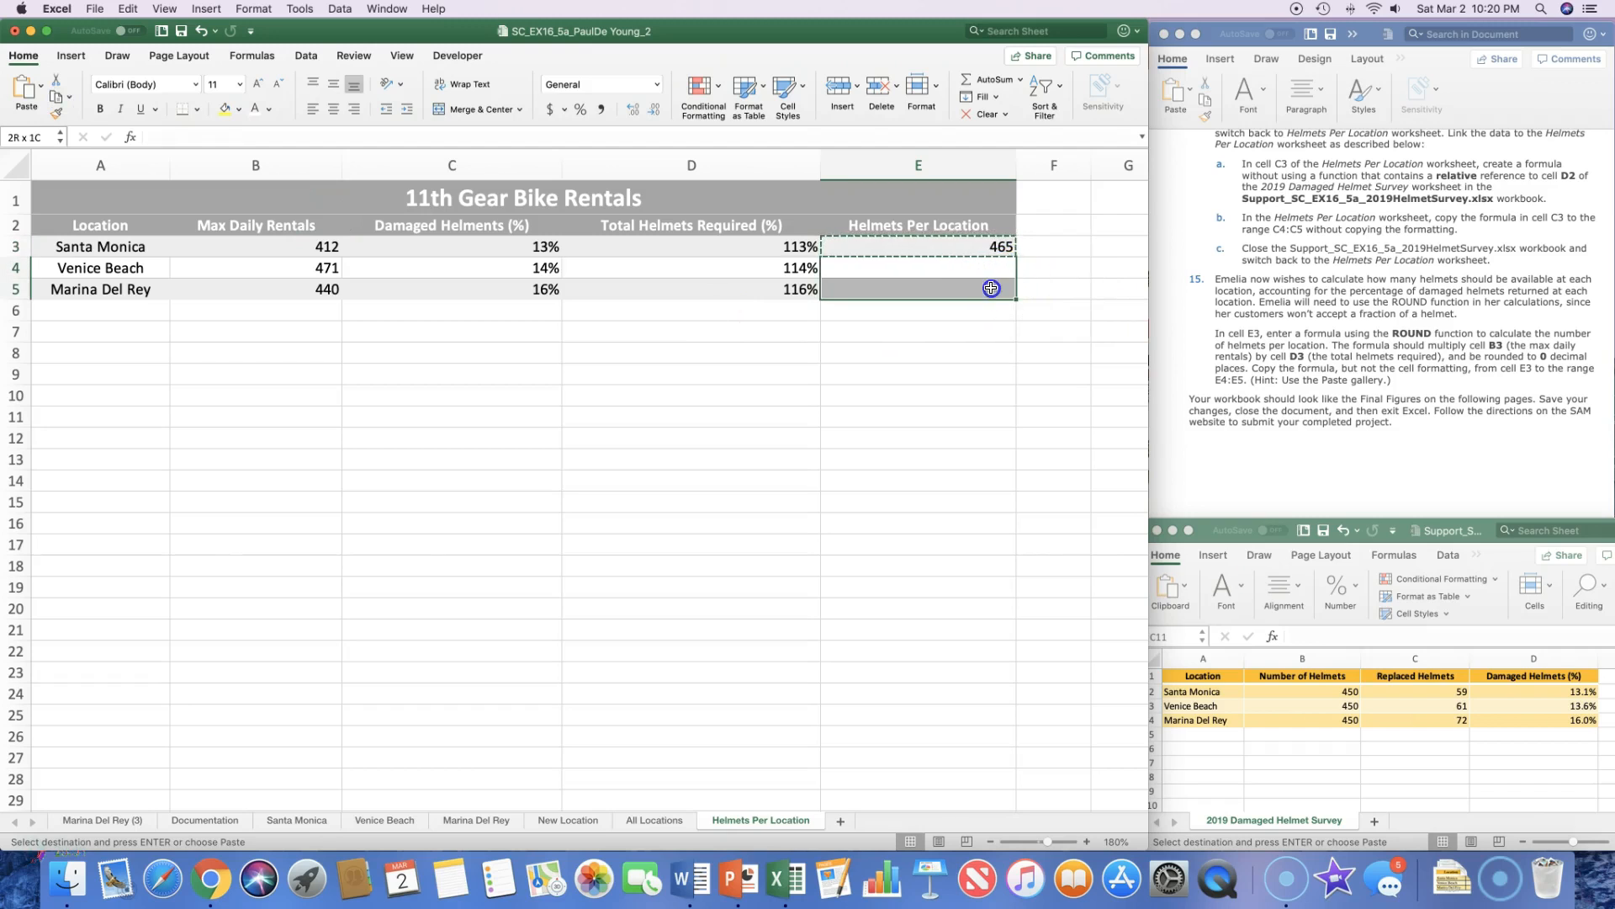
{"action": "left_click", "coordinate": [41, 92]}
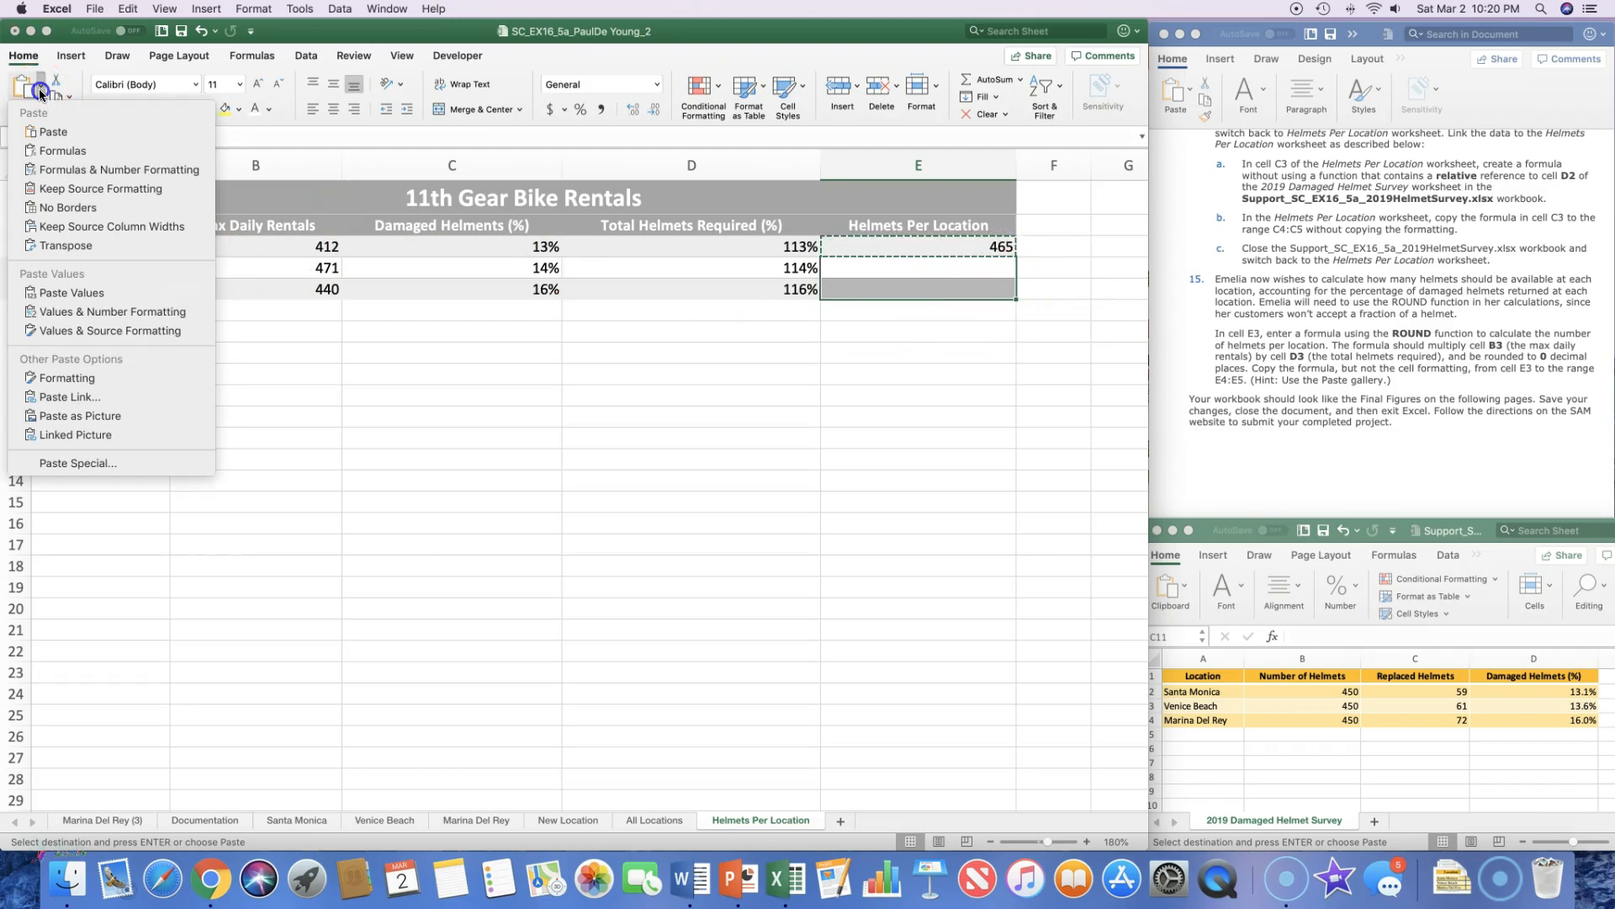
{"action": "left_click", "coordinate": [61, 152]}
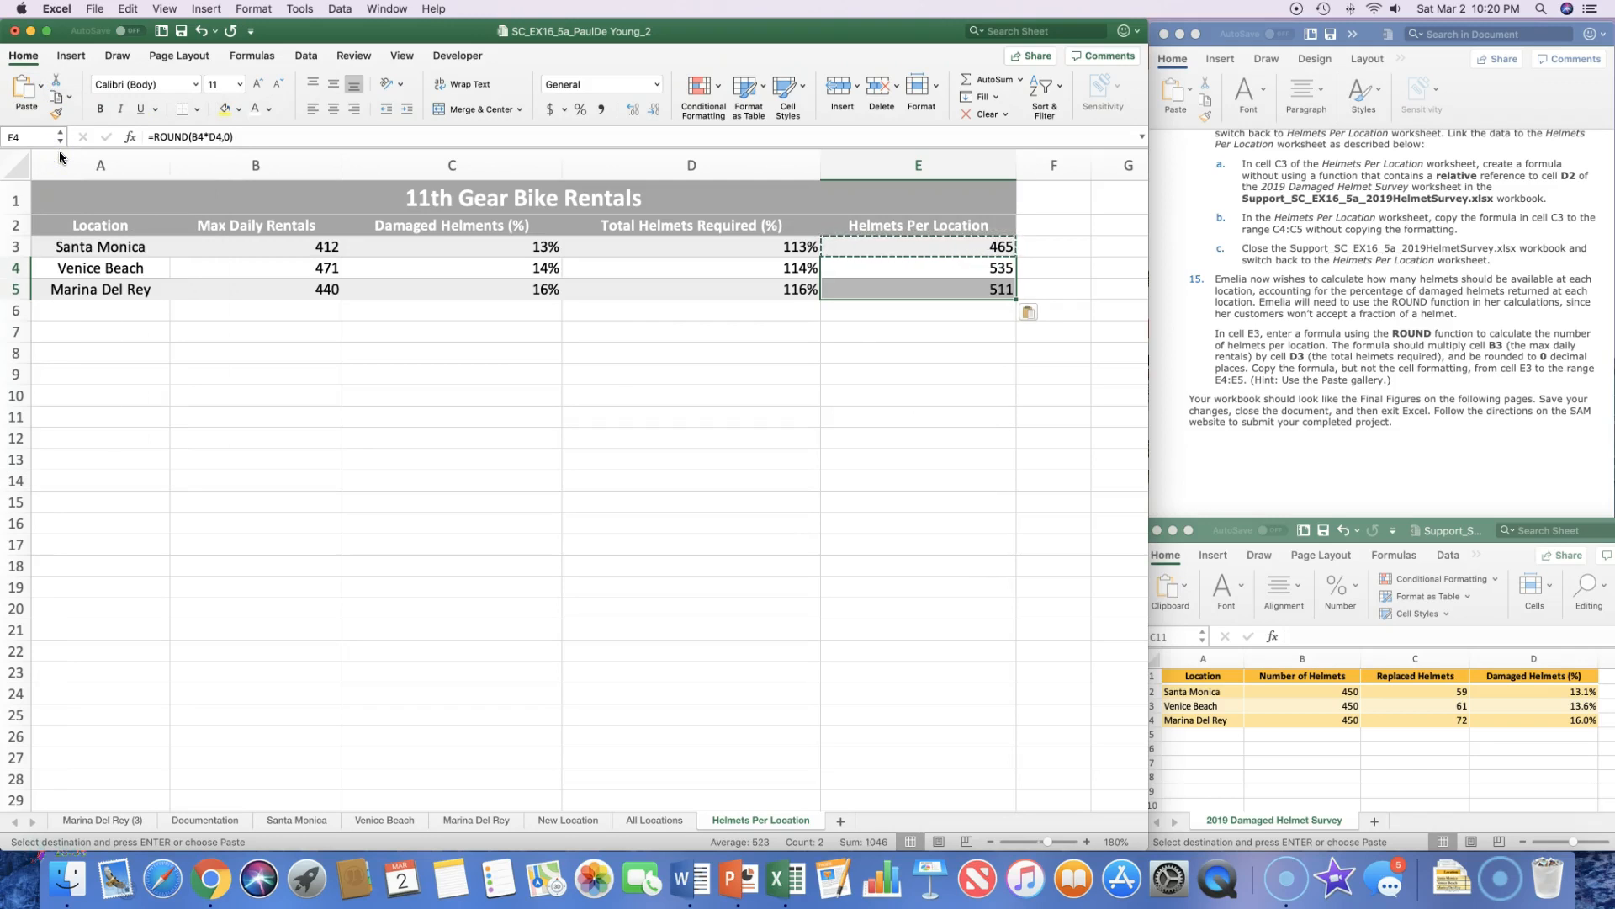
{"action": "left_click", "coordinate": [1048, 566]}
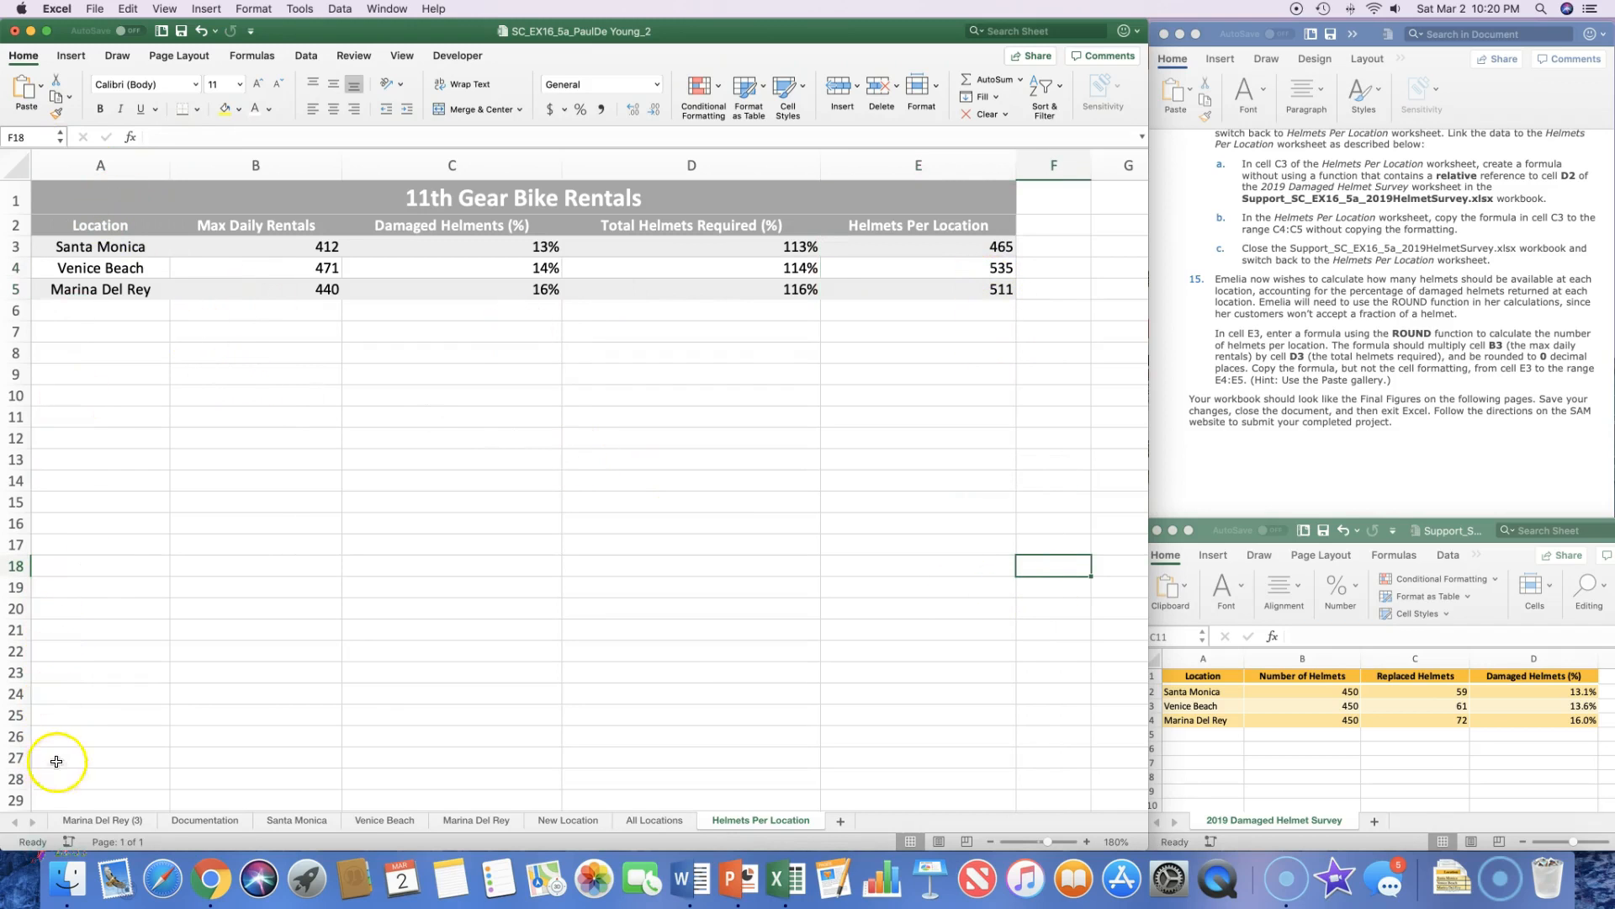
{"action": "left_click", "coordinate": [180, 34]}
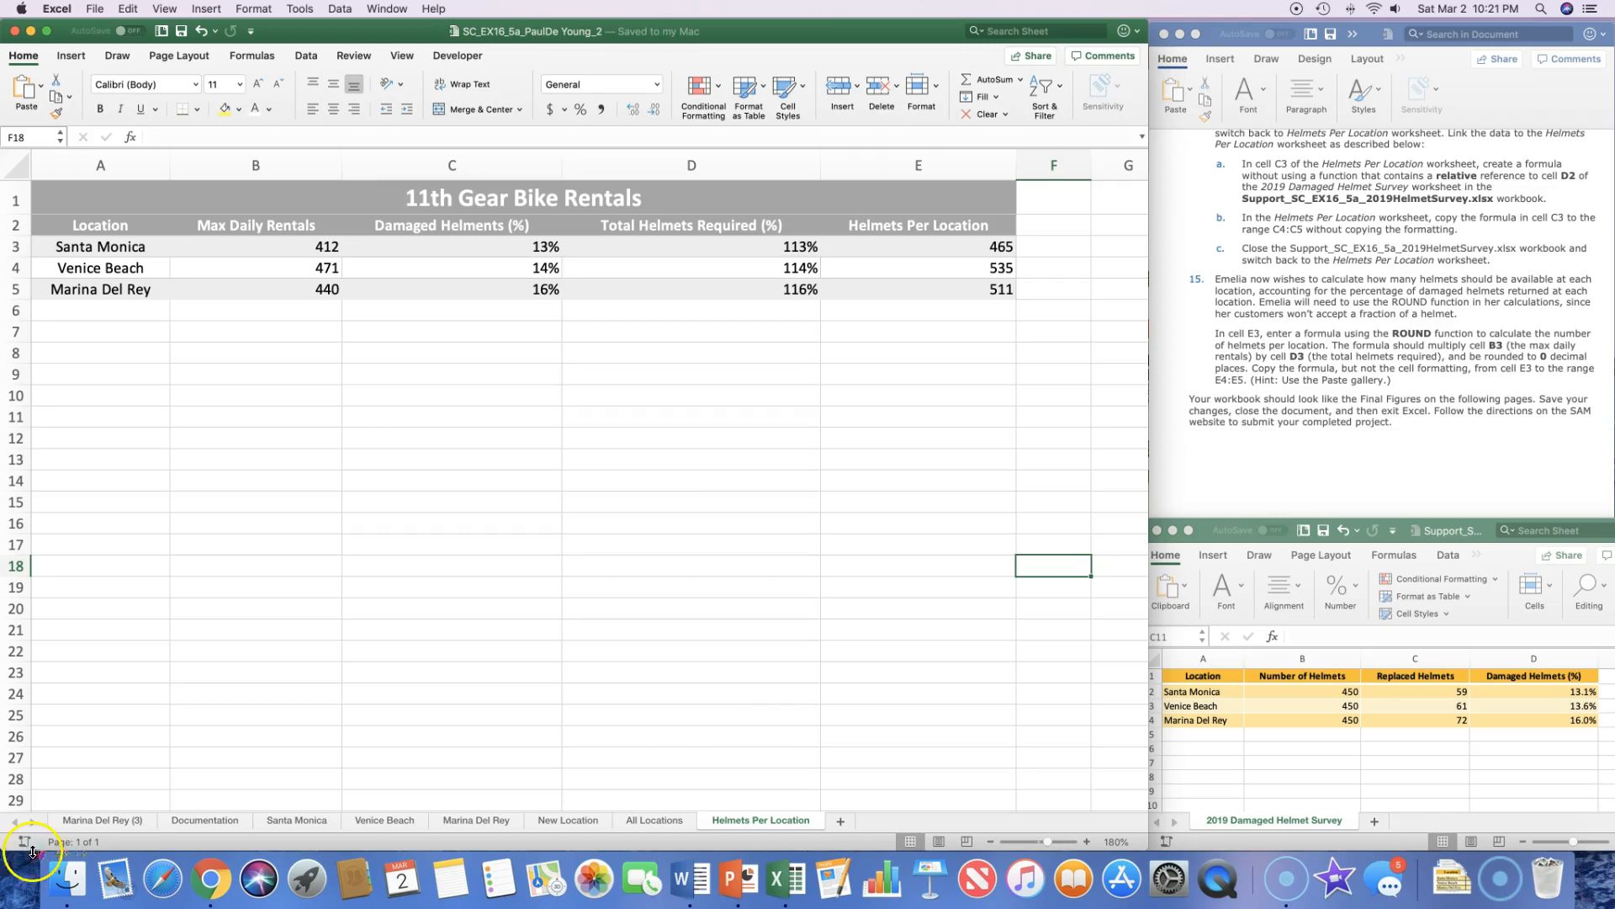
Review the project instructions back up to the Office theme and worksheet grouping tasks
{"action": "scroll", "coordinate": [1292, 286], "scroll_direction": "up", "scroll_amount": 20}
{"action": "scroll", "coordinate": [1293, 287], "scroll_direction": "up", "scroll_amount": 15}
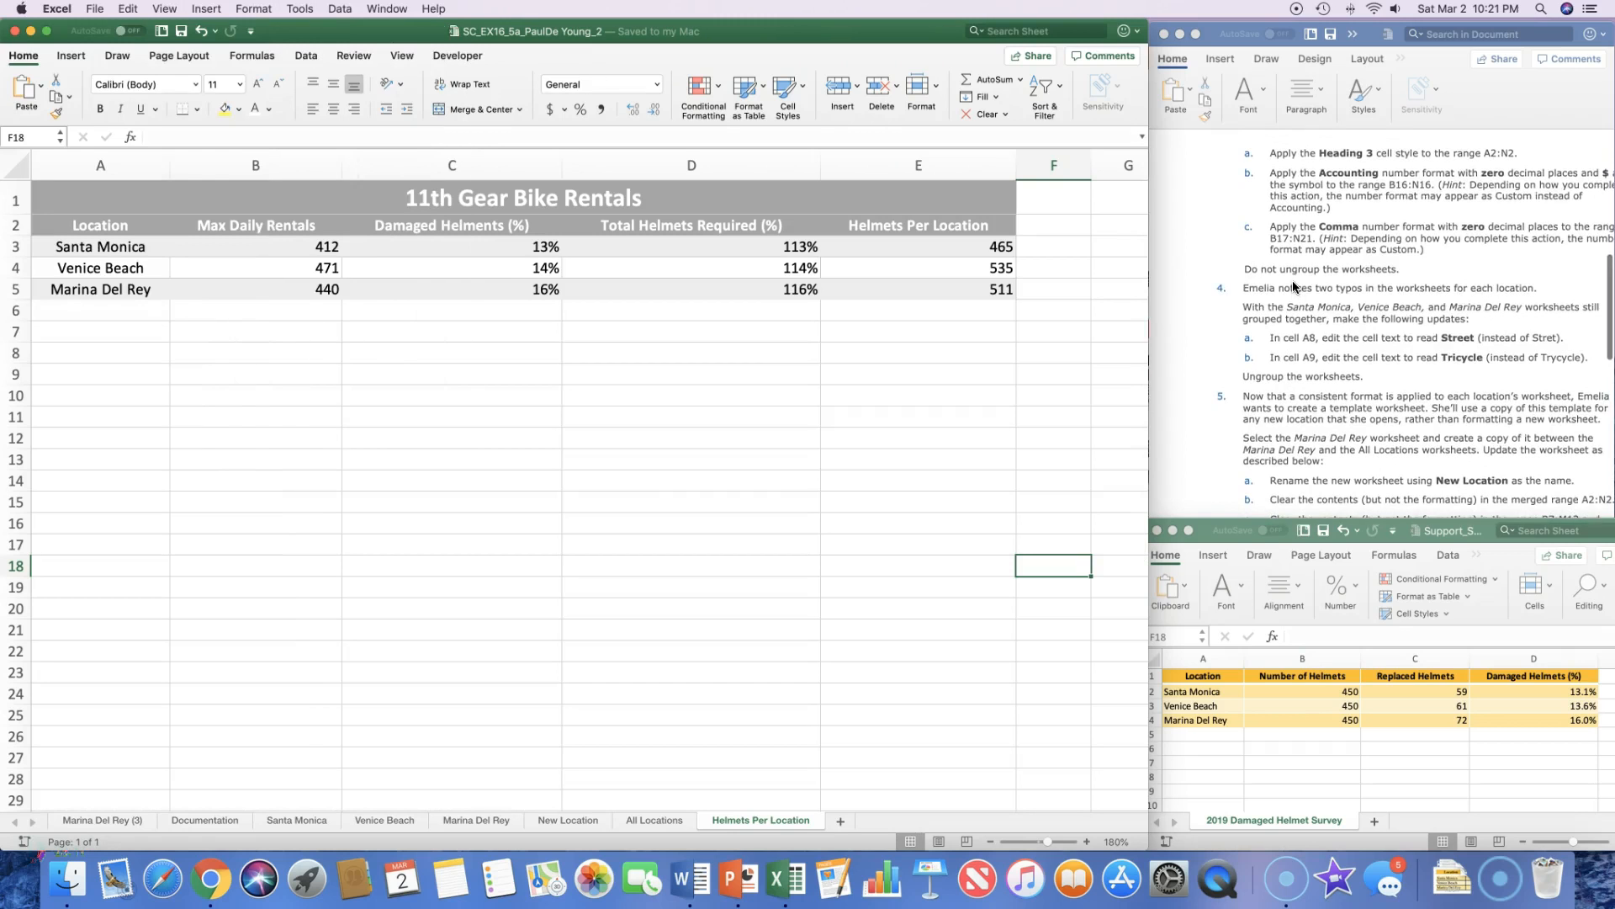
{"action": "scroll", "coordinate": [1292, 280], "scroll_direction": "up", "scroll_amount": 8}
{"action": "left_click", "coordinate": [1293, 239]}
{"action": "scroll", "coordinate": [1294, 239], "scroll_direction": "up", "scroll_amount": 3}
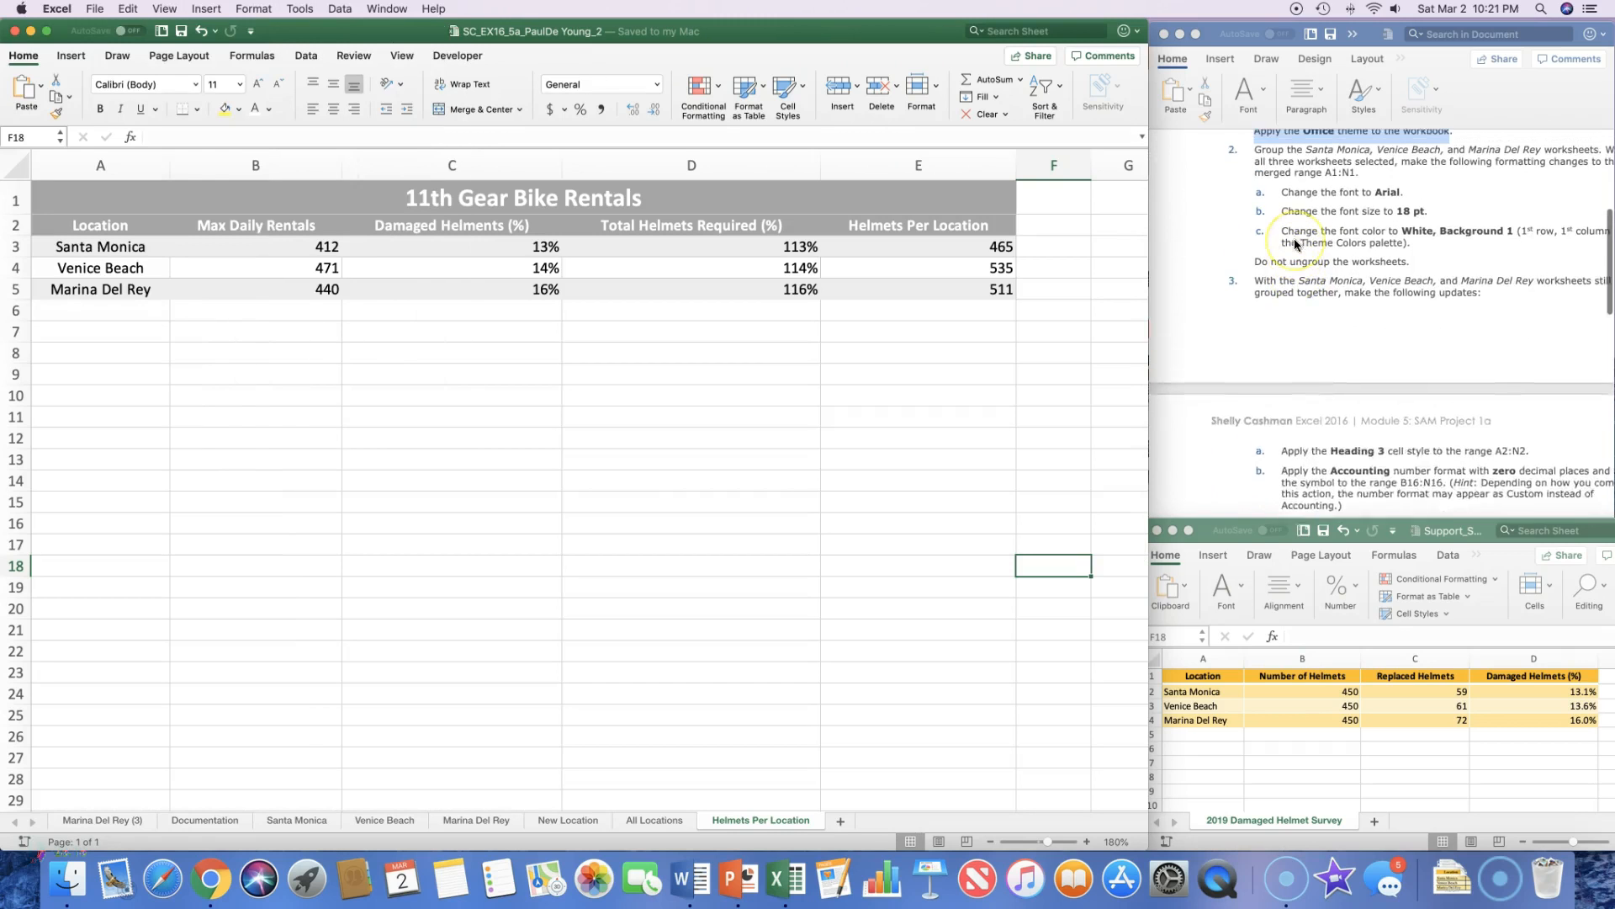
{"action": "scroll", "coordinate": [1294, 241], "scroll_direction": "up", "scroll_amount": 2}
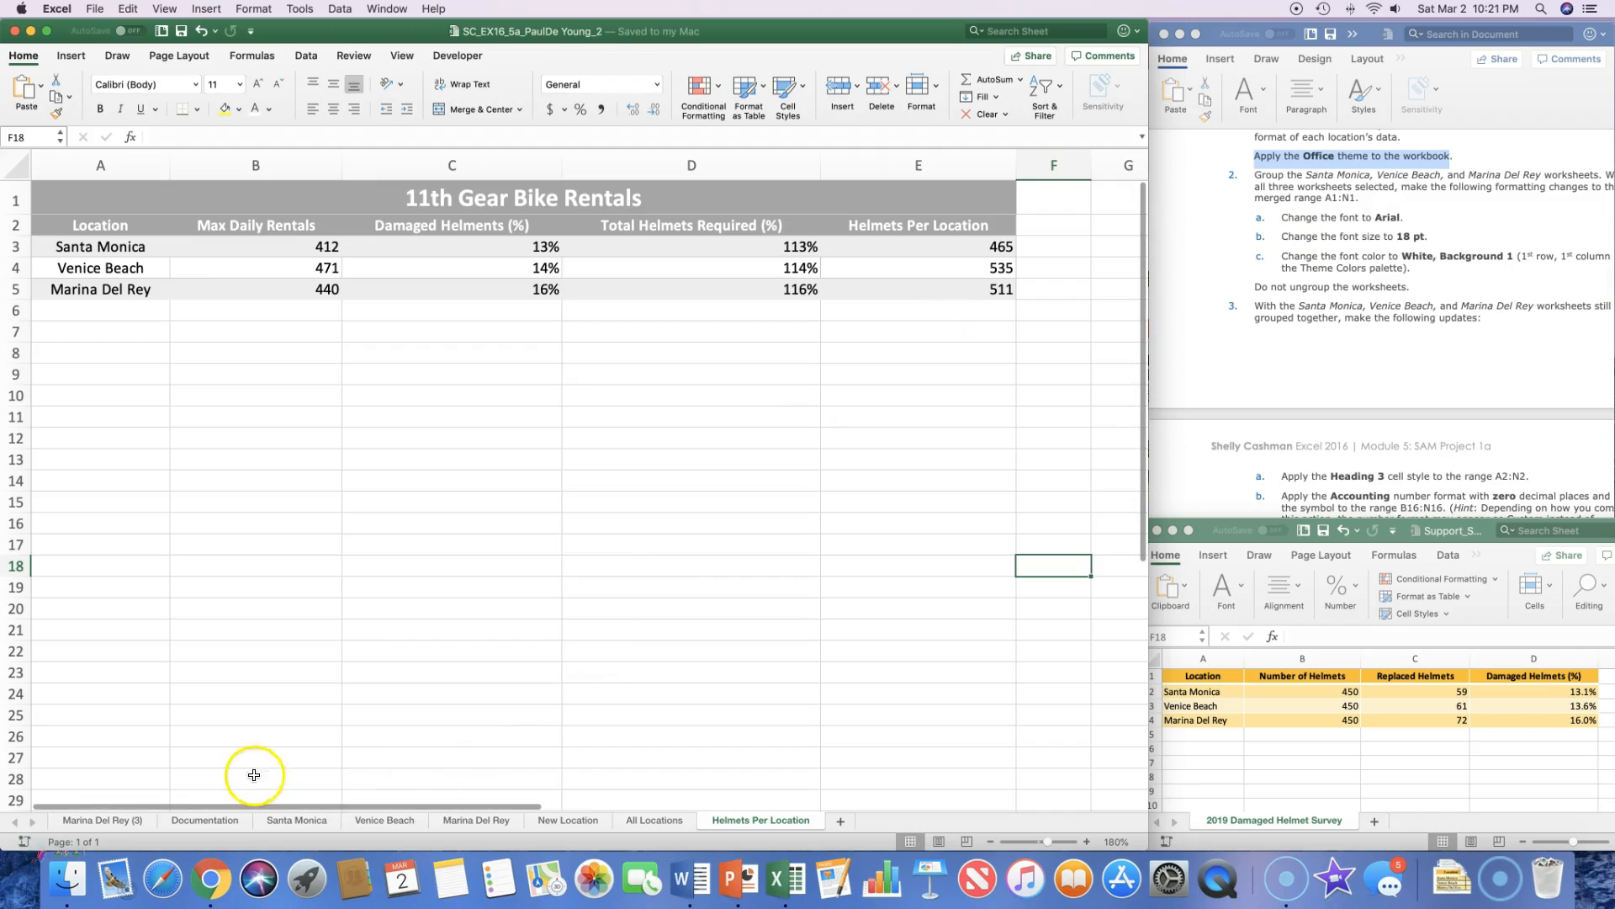